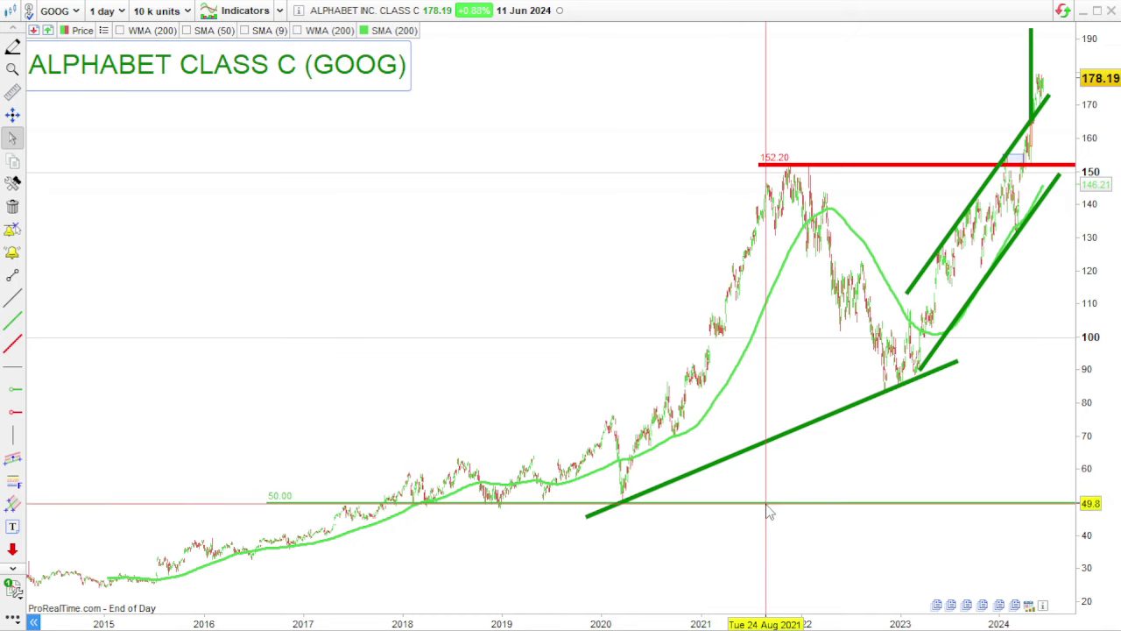
Examine Alphabet's daily chart at several time scales, focusing on the 152.20 level, the rising channel since 2023 and the 2024 breakout
{"action": "scroll", "coordinate": [759, 503], "scroll_direction": "up", "scroll_amount": 5}
{"action": "scroll", "coordinate": [740, 508], "scroll_direction": "up", "scroll_amount": 4}
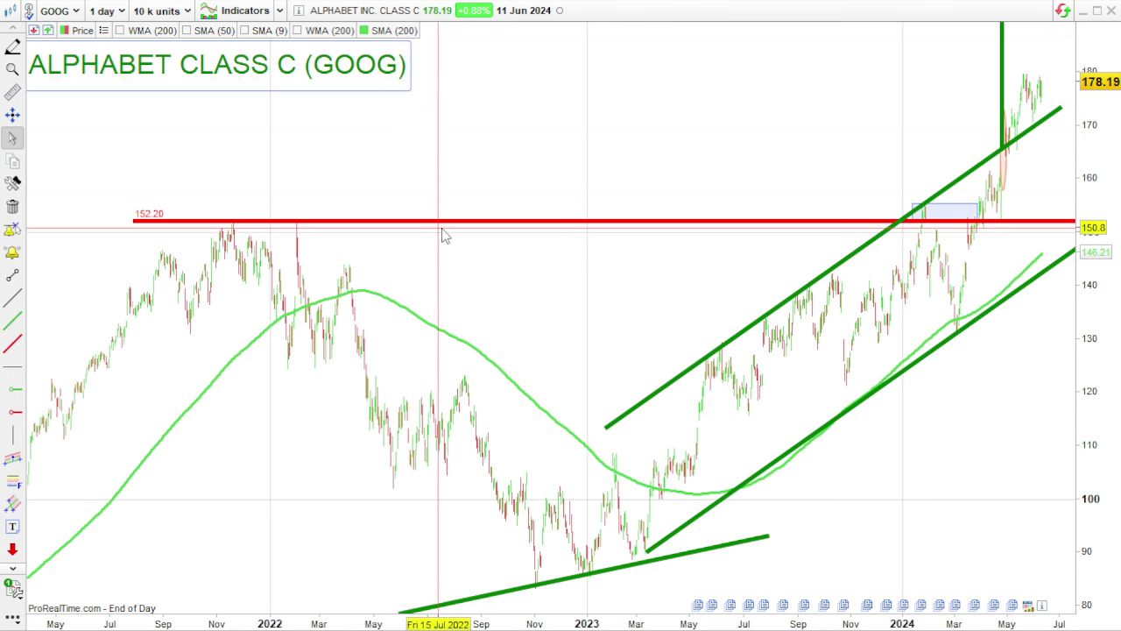
{"action": "mouse_move", "coordinate": [465, 230]}
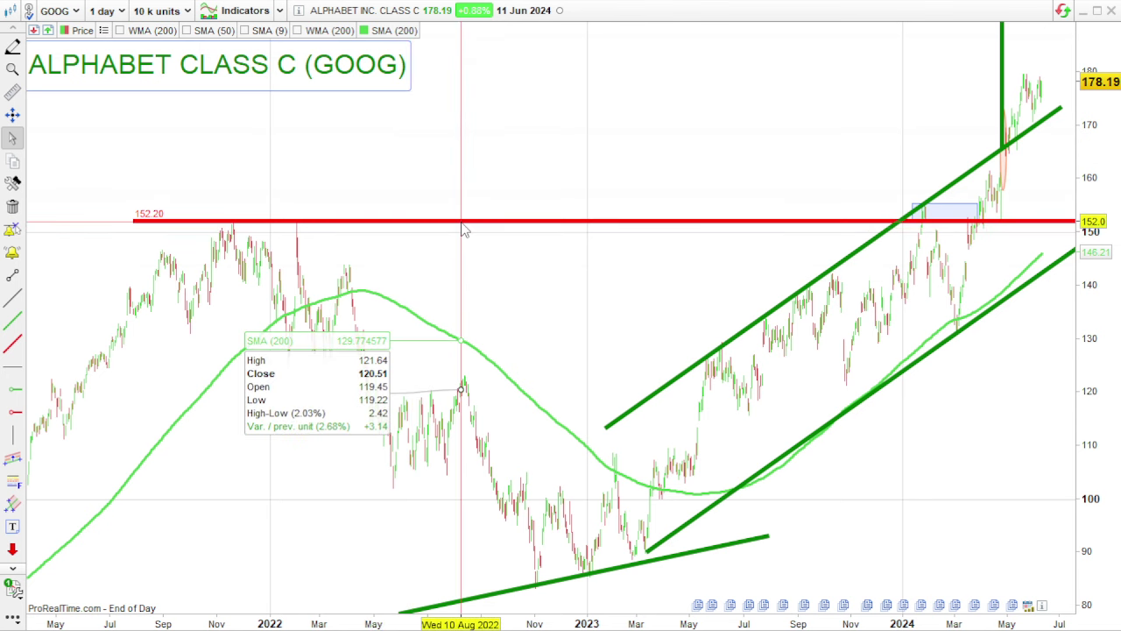
{"action": "scroll", "coordinate": [714, 479], "scroll_direction": "up", "scroll_amount": 3}
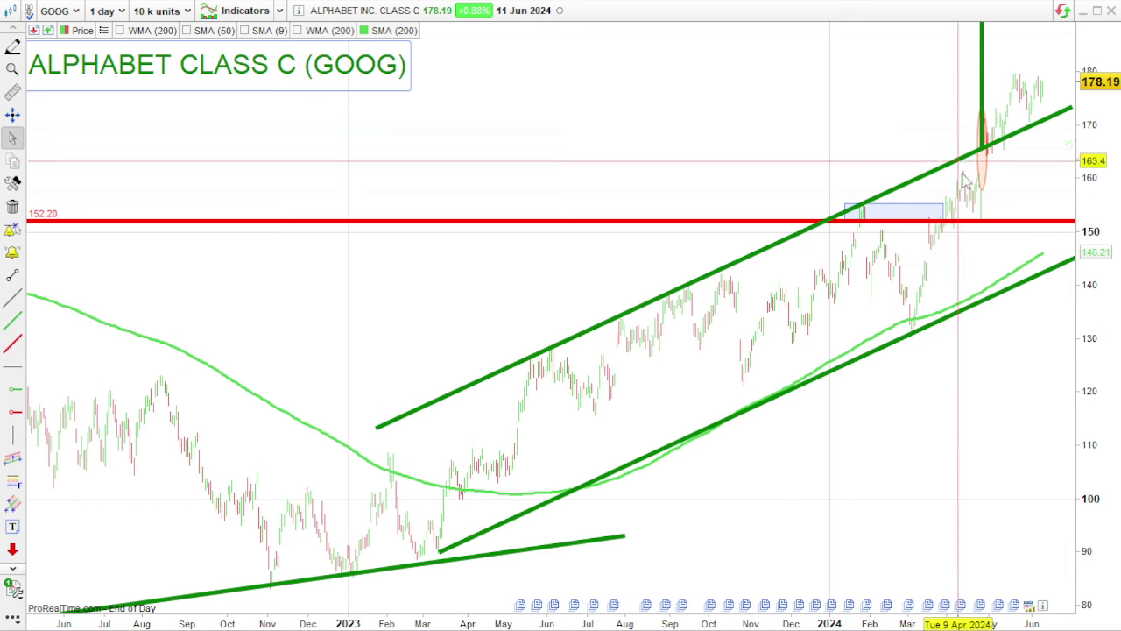
{"action": "left_click_drag", "start_coordinate": [1109, 164], "coordinate": [1109, 202]}
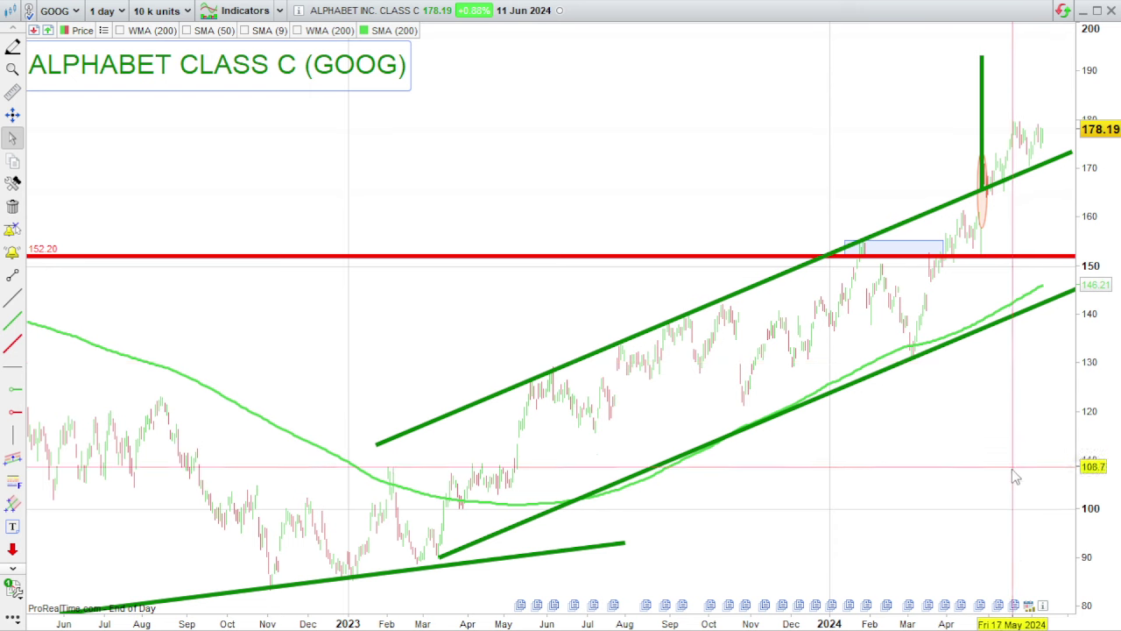
{"action": "scroll", "coordinate": [1016, 494], "scroll_direction": "up", "scroll_amount": 5}
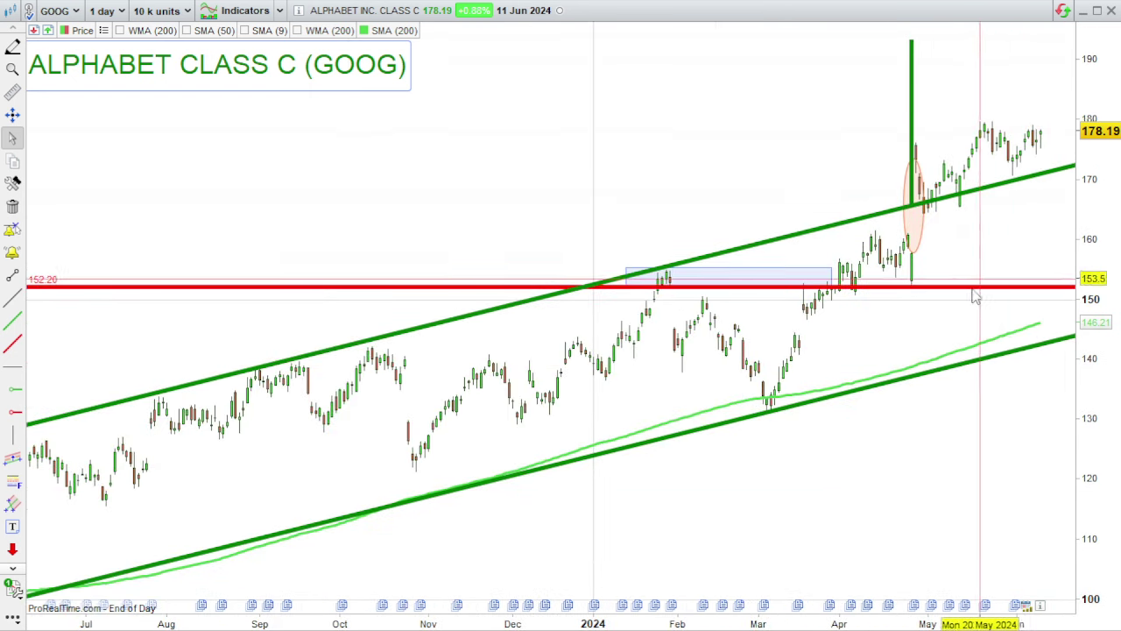
{"action": "mouse_move", "coordinate": [974, 296]}
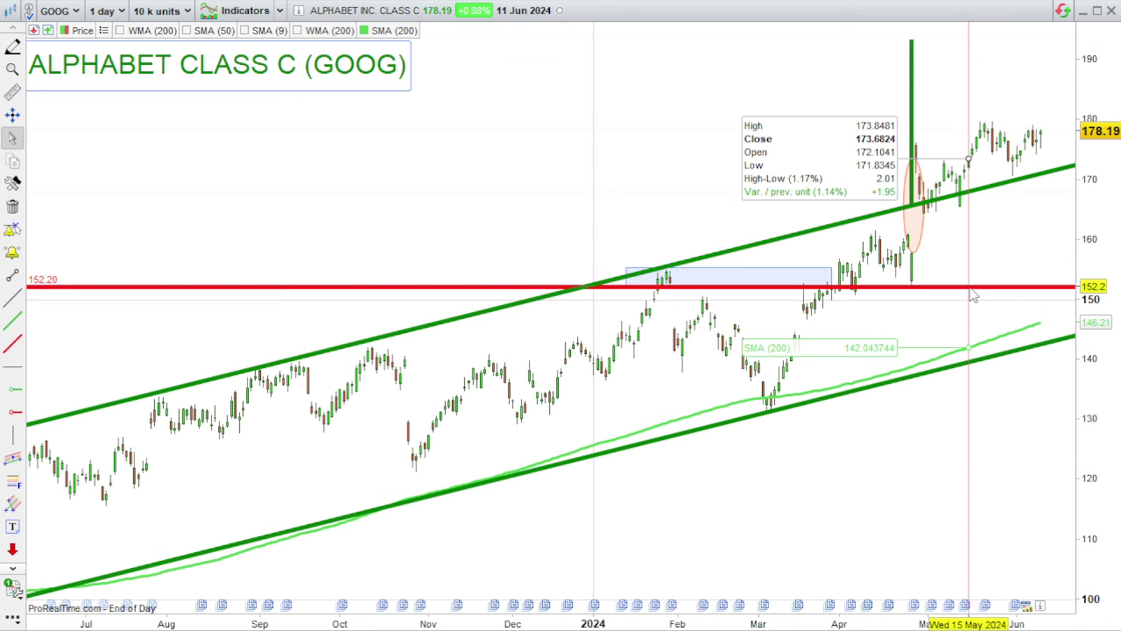
{"action": "scroll", "coordinate": [974, 296], "scroll_direction": "down", "scroll_amount": 4}
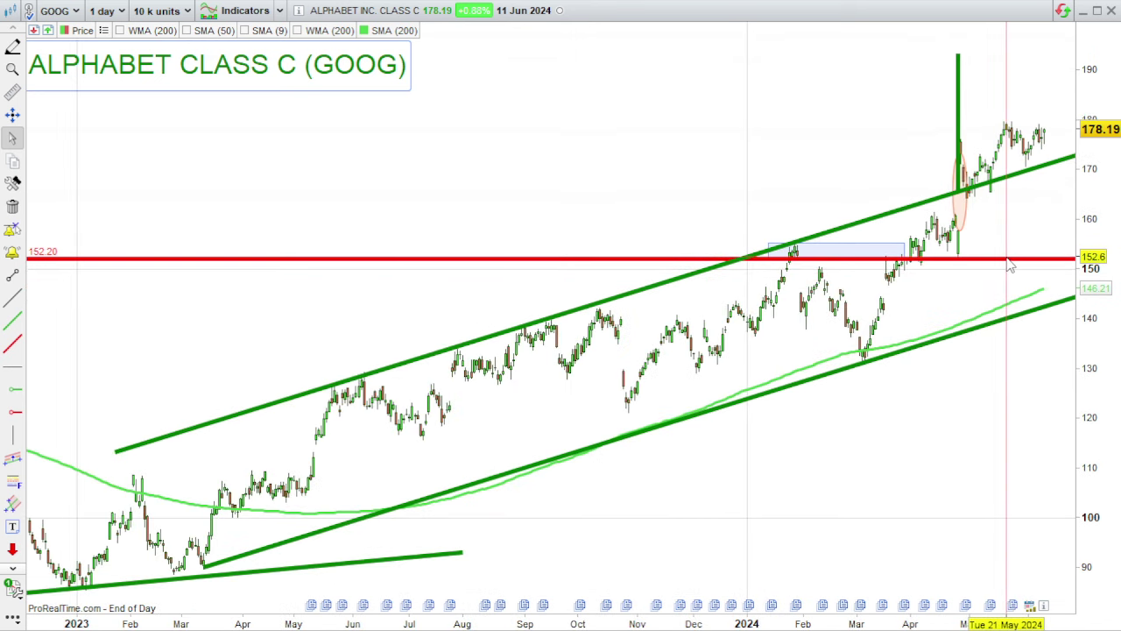
{"action": "mouse_move", "coordinate": [1011, 265]}
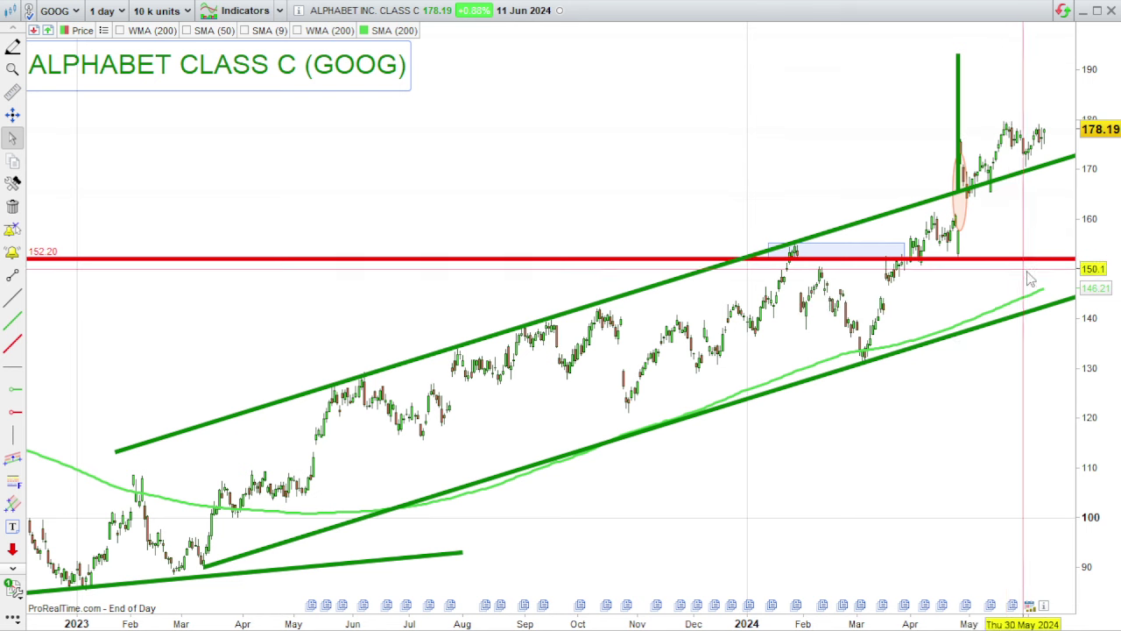
Draw a flat ellipse around Alphabet's March 2024 price low at the 200-period moving average, just above the lower channel line
{"action": "scroll", "coordinate": [1020, 438], "scroll_direction": "down", "scroll_amount": 3}
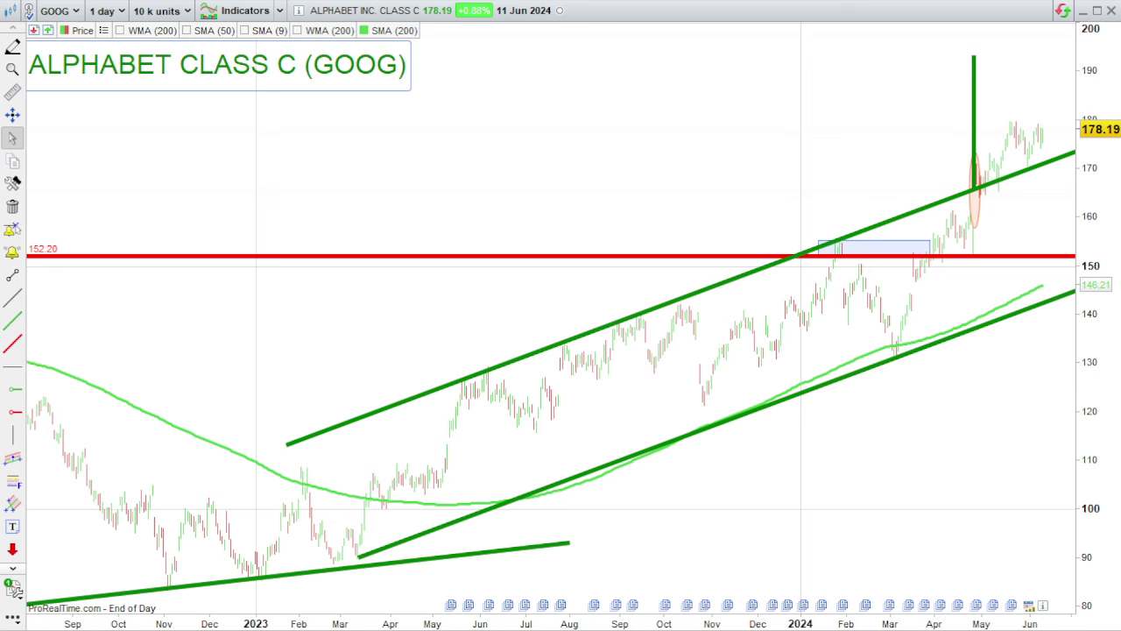
{"action": "mouse_move", "coordinate": [930, 352]}
{"action": "left_mouse_down"}
{"action": "mouse_move", "coordinate": [863, 332]}
{"action": "mouse_move", "coordinate": [850, 338]}
{"action": "left_mouse_up"}
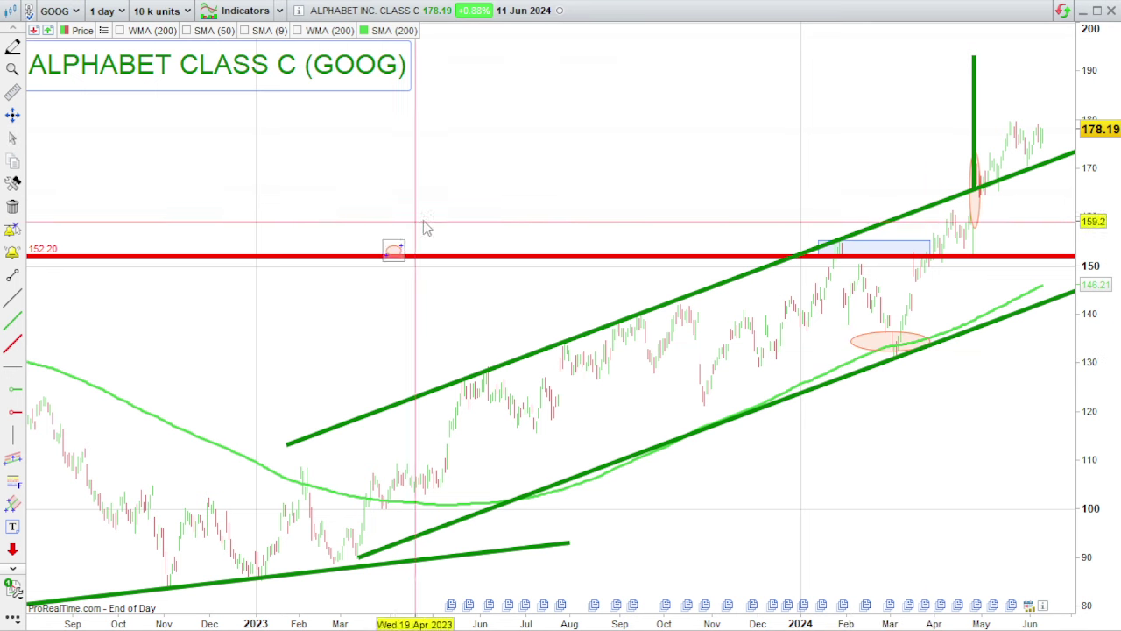
{"action": "left_click", "coordinate": [12, 138]}
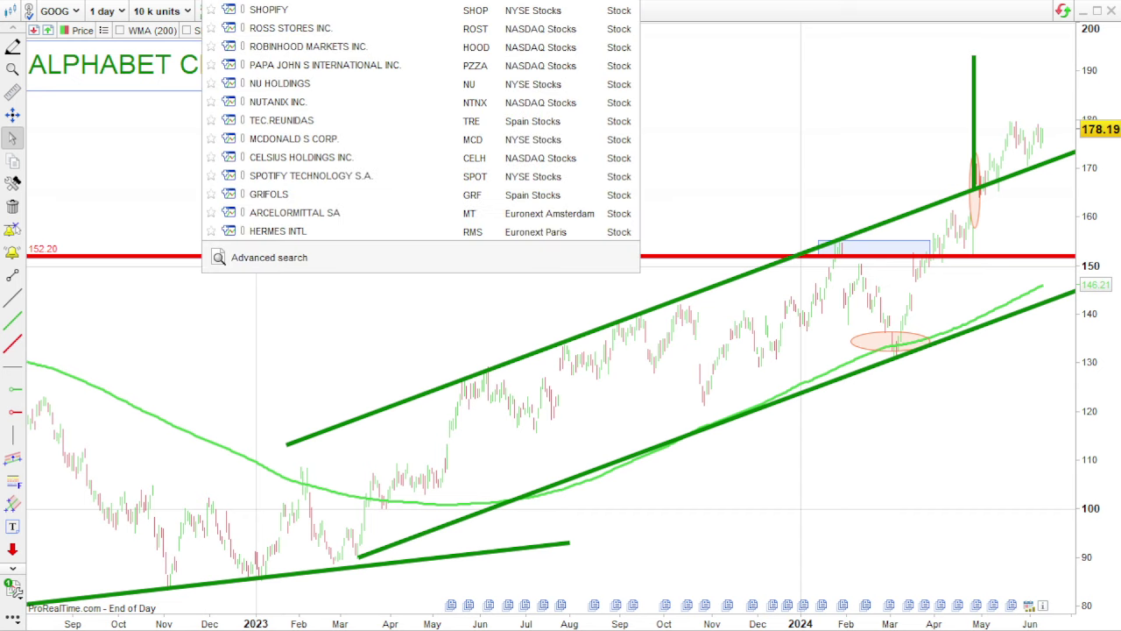
Switch the chart to Micron Technology (MU)
{"action": "type", "text": "Micro"}
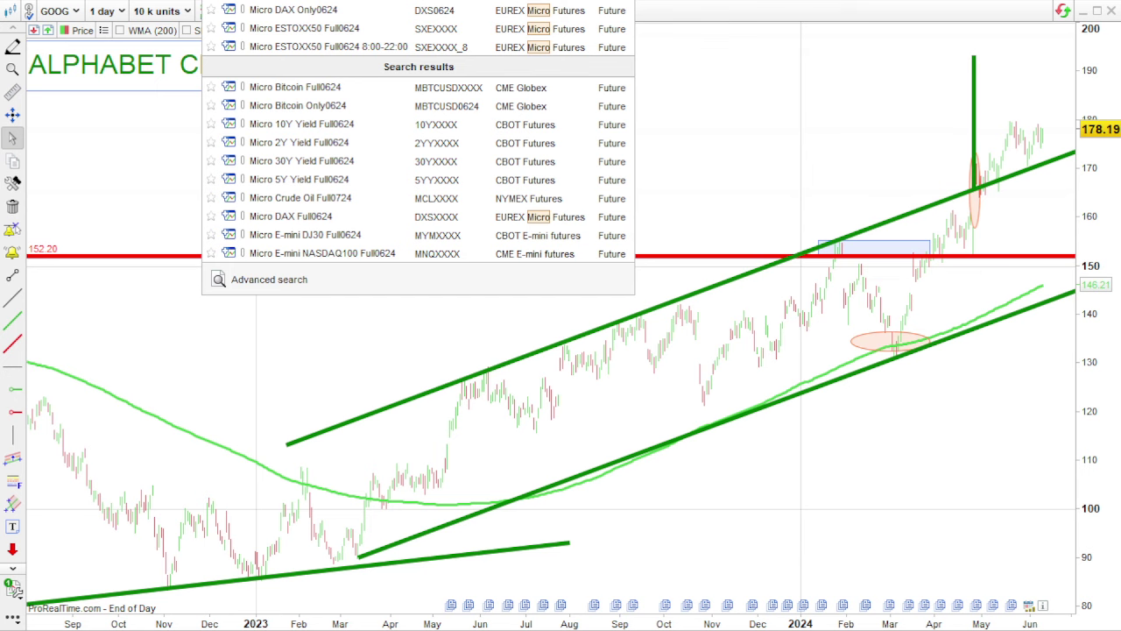
{"action": "key", "text": "Return"}
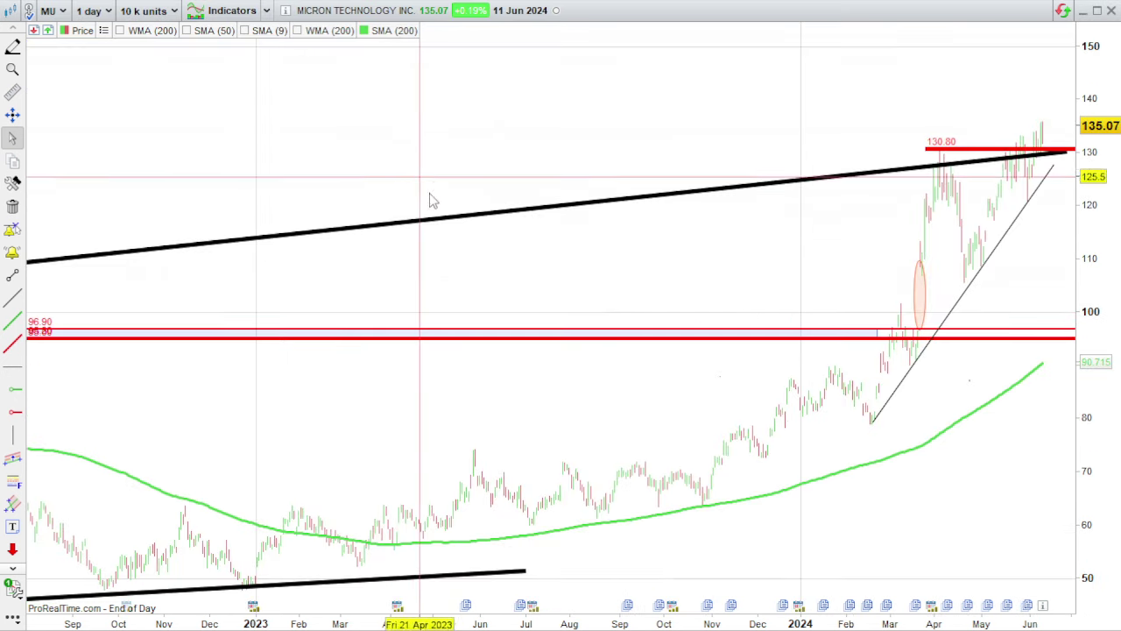
Examine Micron's multi-year price history back to 2014, including the wide black rising channel and the 95–96.90 resistance zone
{"action": "scroll", "coordinate": [480, 382], "scroll_direction": "down", "scroll_amount": 5}
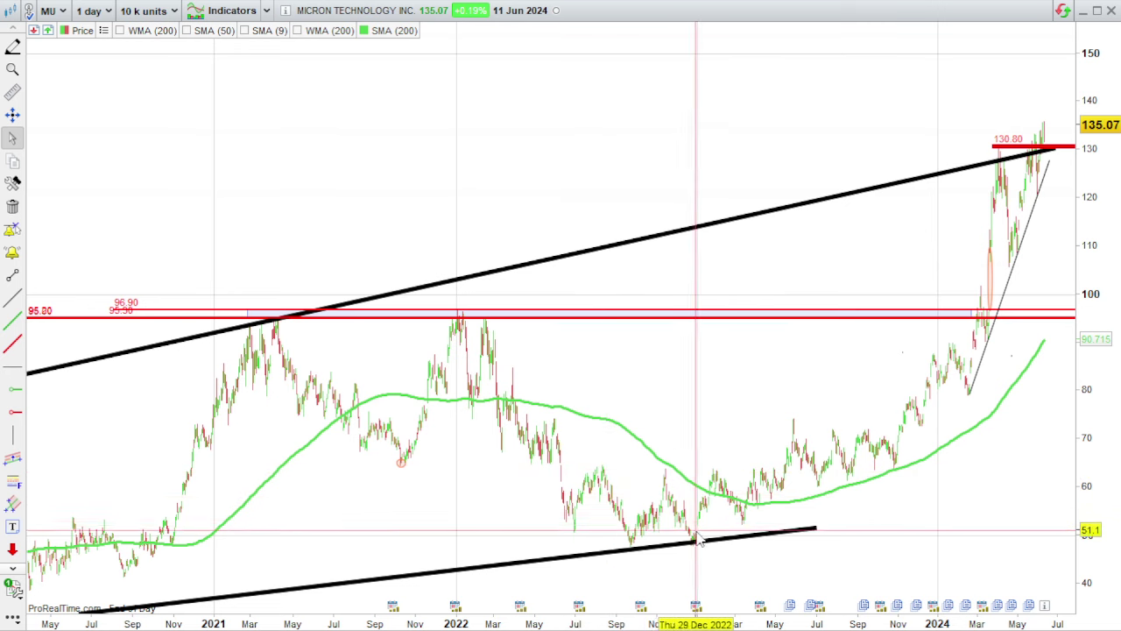
{"action": "scroll", "coordinate": [764, 478], "scroll_direction": "down", "scroll_amount": 2}
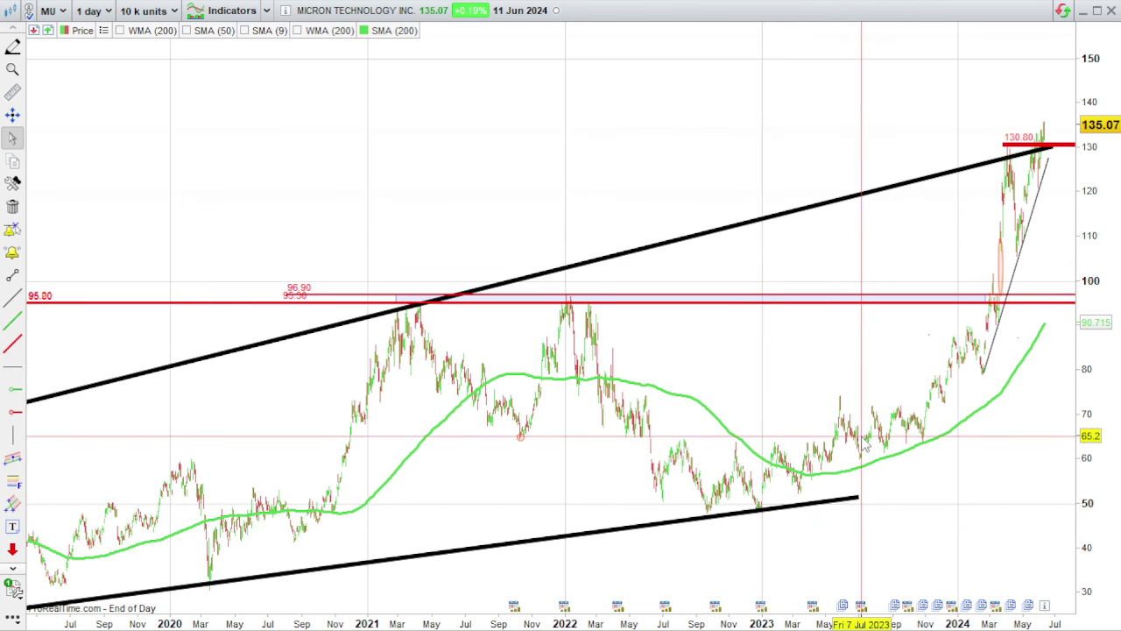
{"action": "scroll", "coordinate": [854, 438], "scroll_direction": "down", "scroll_amount": 2}
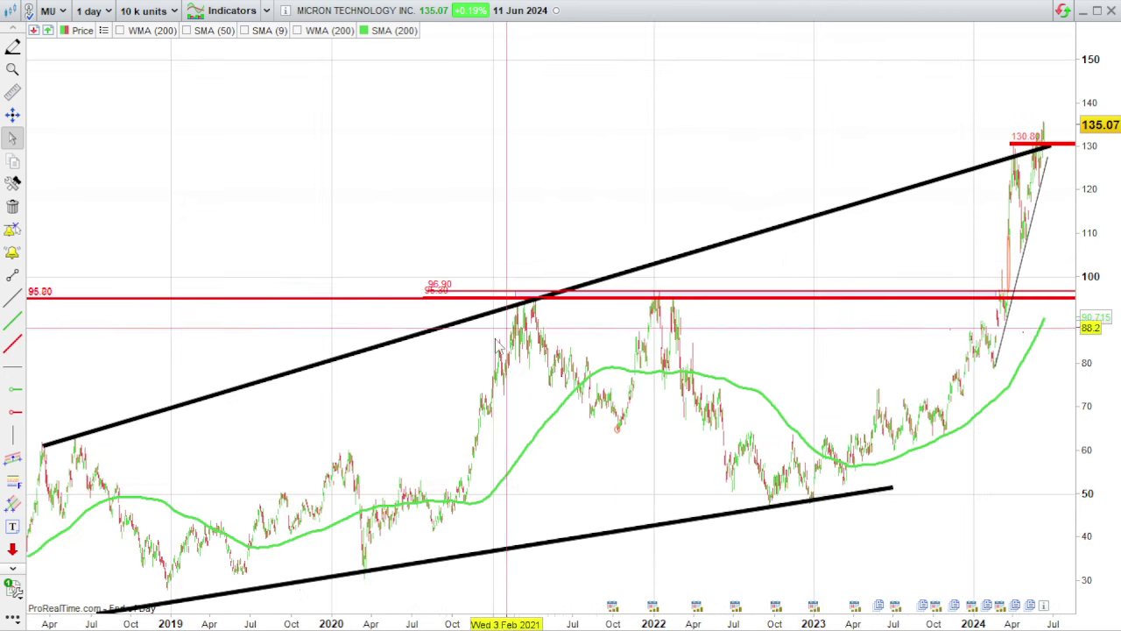
{"action": "scroll", "coordinate": [774, 552], "scroll_direction": "down", "scroll_amount": 3}
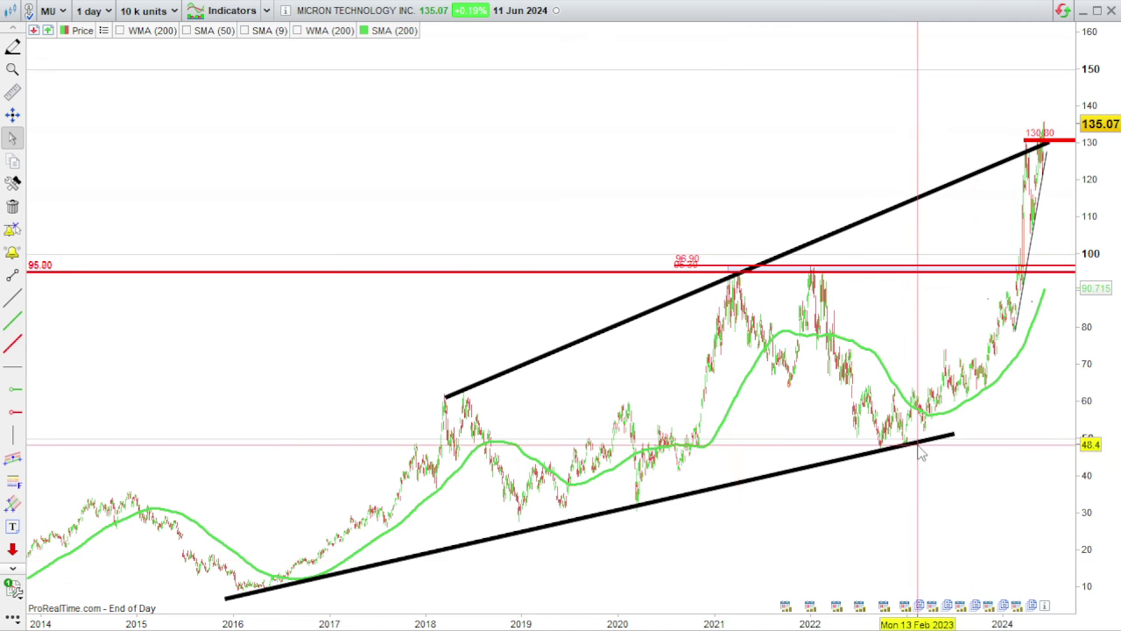
{"action": "mouse_move", "coordinate": [920, 450]}
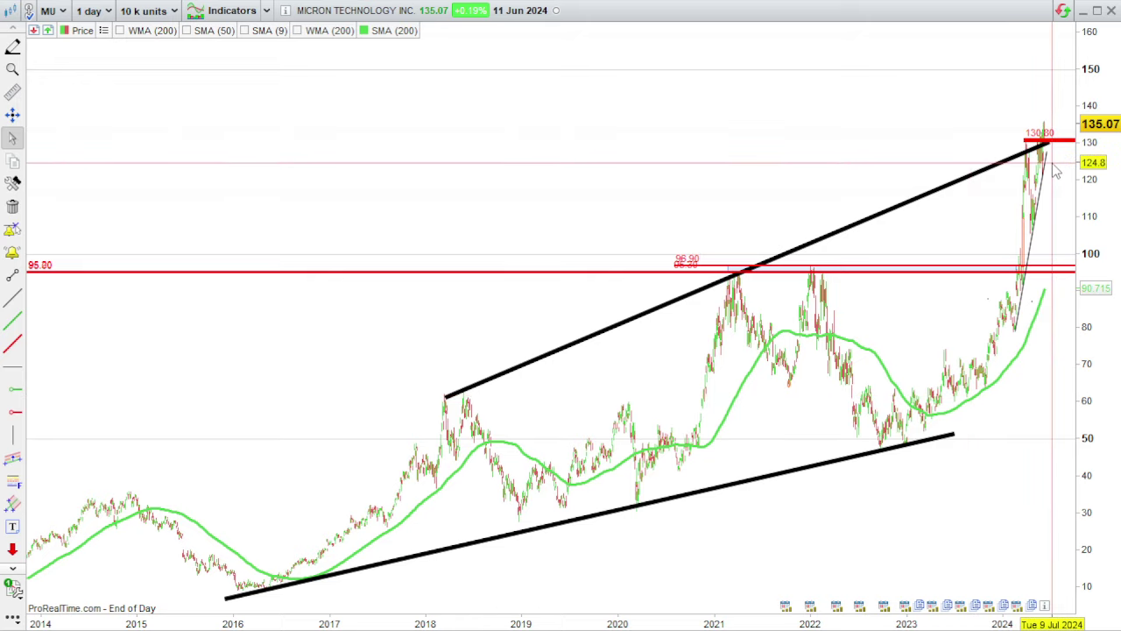
{"action": "scroll", "coordinate": [443, 518], "scroll_direction": "up", "scroll_amount": 3}
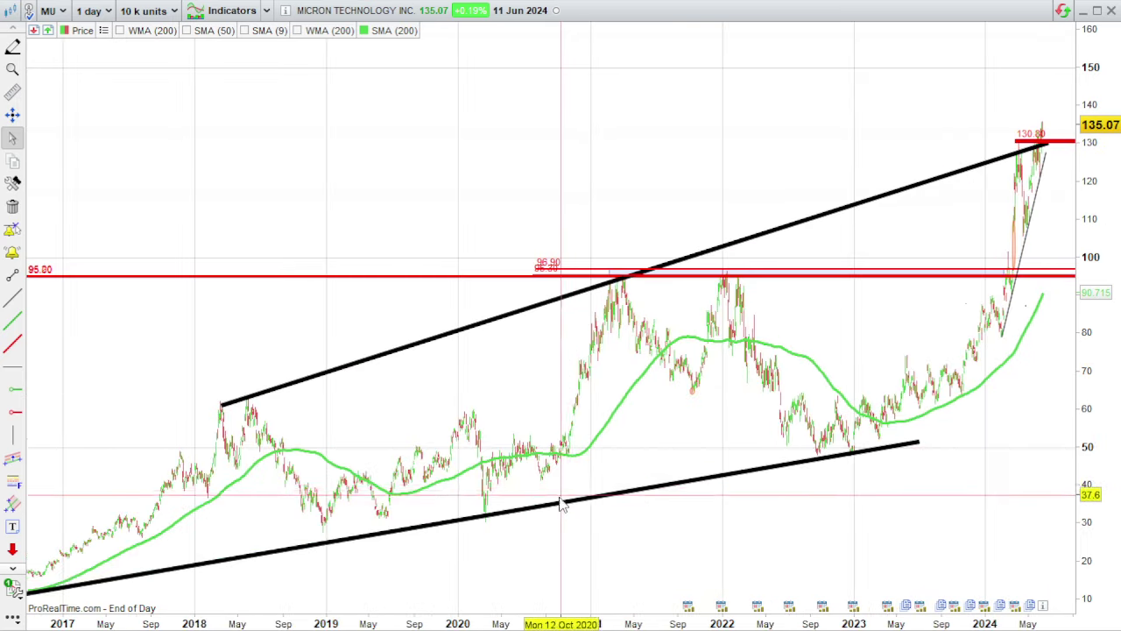
{"action": "scroll", "coordinate": [79, 458], "scroll_direction": "down", "scroll_amount": 1}
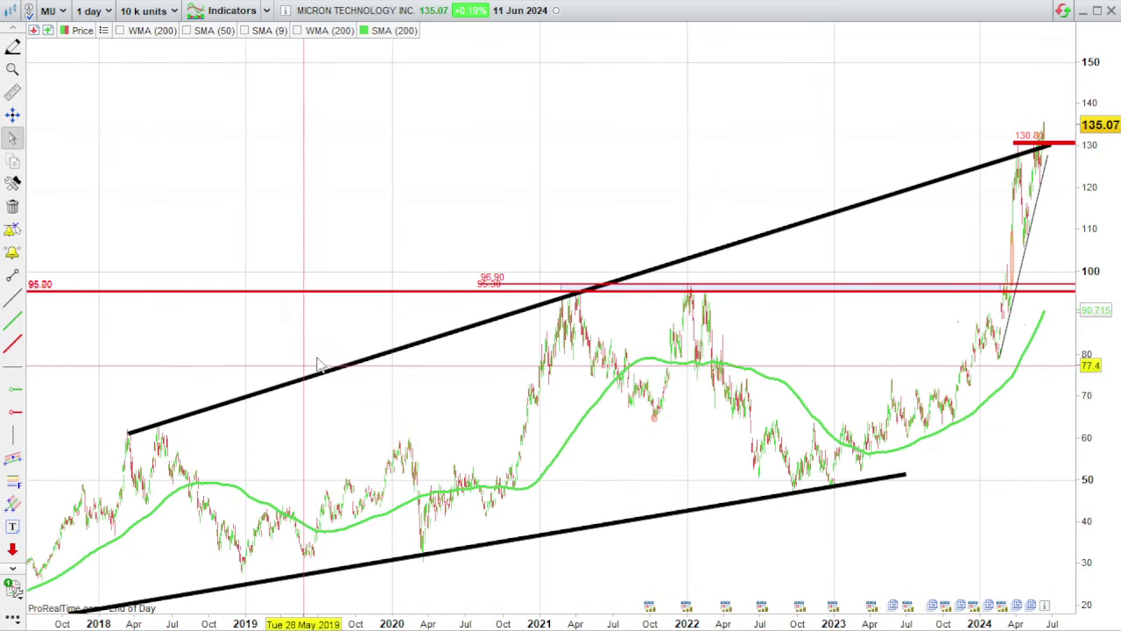
Inspect Micron's 2024 candles around the 130.80 level, the upper channel line and the thin rising trendline from February
{"action": "scroll", "coordinate": [1037, 175], "scroll_direction": "up", "scroll_amount": 4}
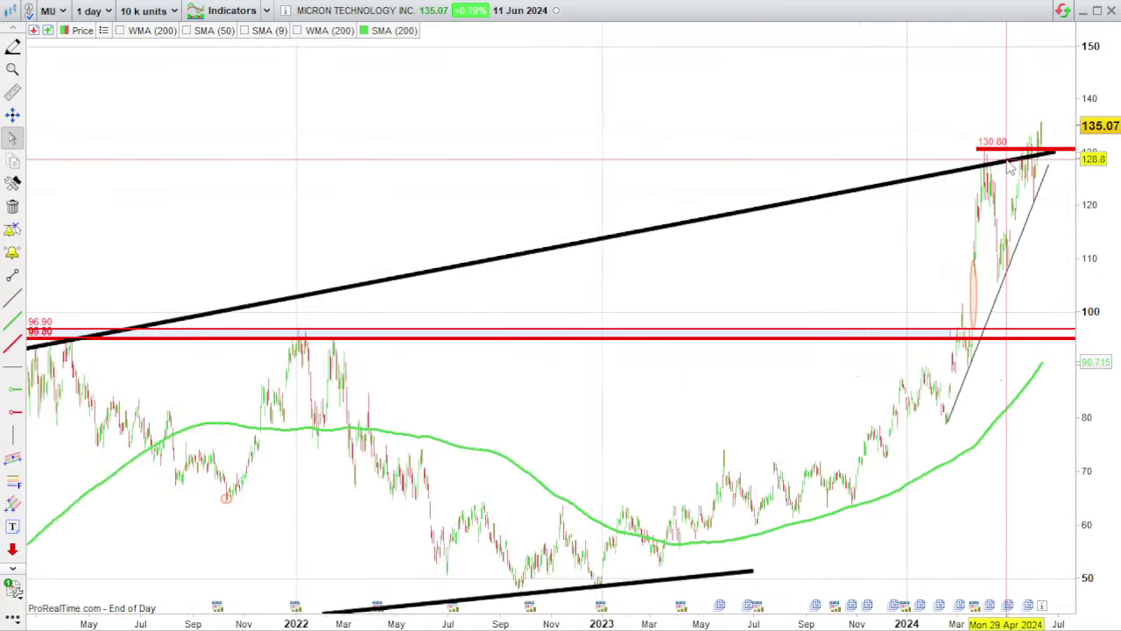
{"action": "scroll", "coordinate": [1038, 175], "scroll_direction": "up", "scroll_amount": 4}
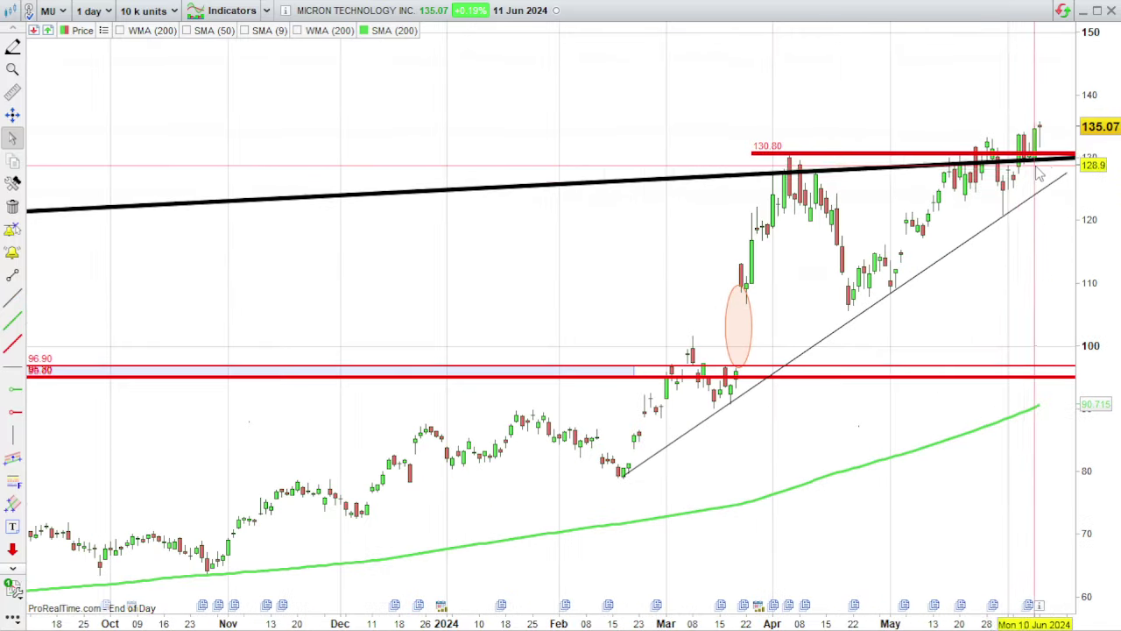
{"action": "scroll", "coordinate": [988, 200], "scroll_direction": "up", "scroll_amount": 1}
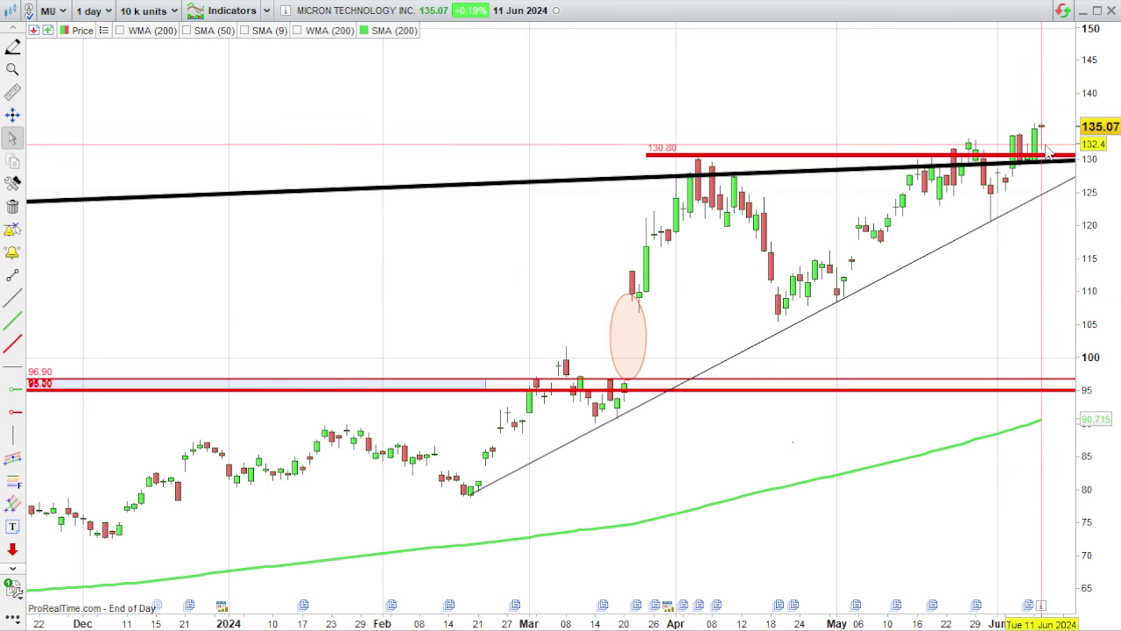
{"action": "mouse_move", "coordinate": [1048, 150]}
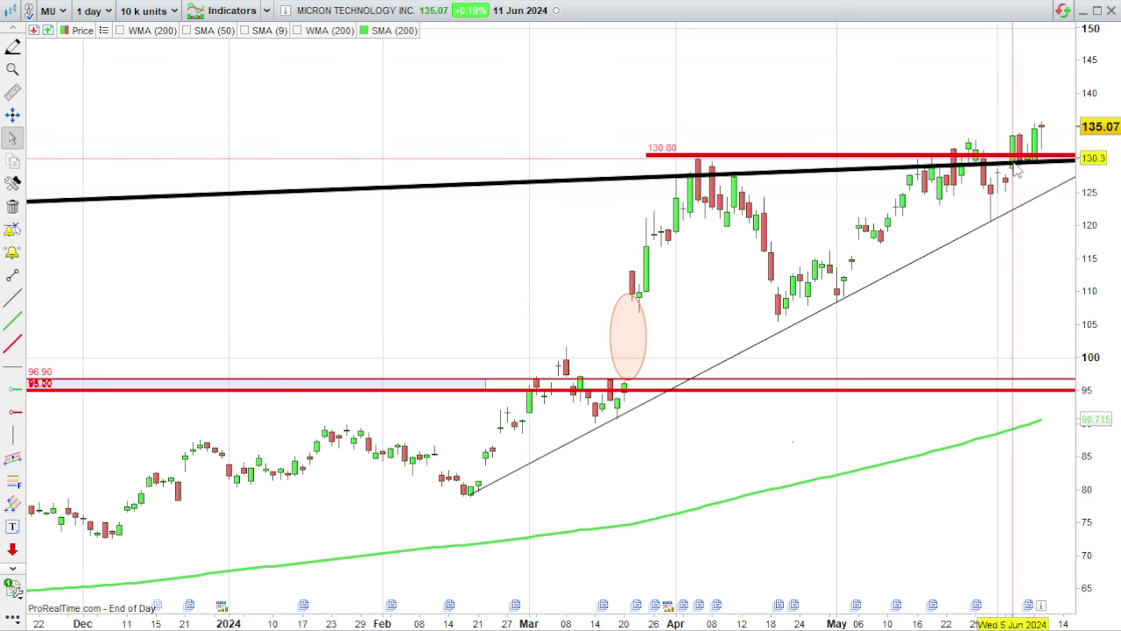
{"action": "scroll", "coordinate": [943, 277], "scroll_direction": "down", "scroll_amount": 1}
{"action": "scroll", "coordinate": [941, 285], "scroll_direction": "down", "scroll_amount": 1}
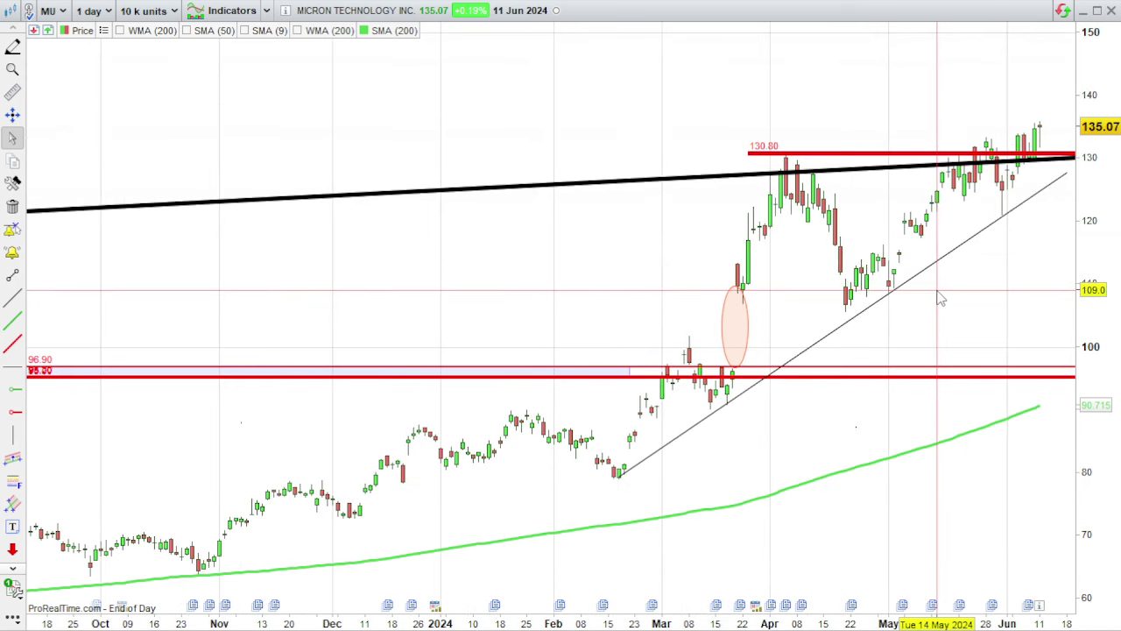
{"action": "scroll", "coordinate": [963, 316], "scroll_direction": "down", "scroll_amount": 1}
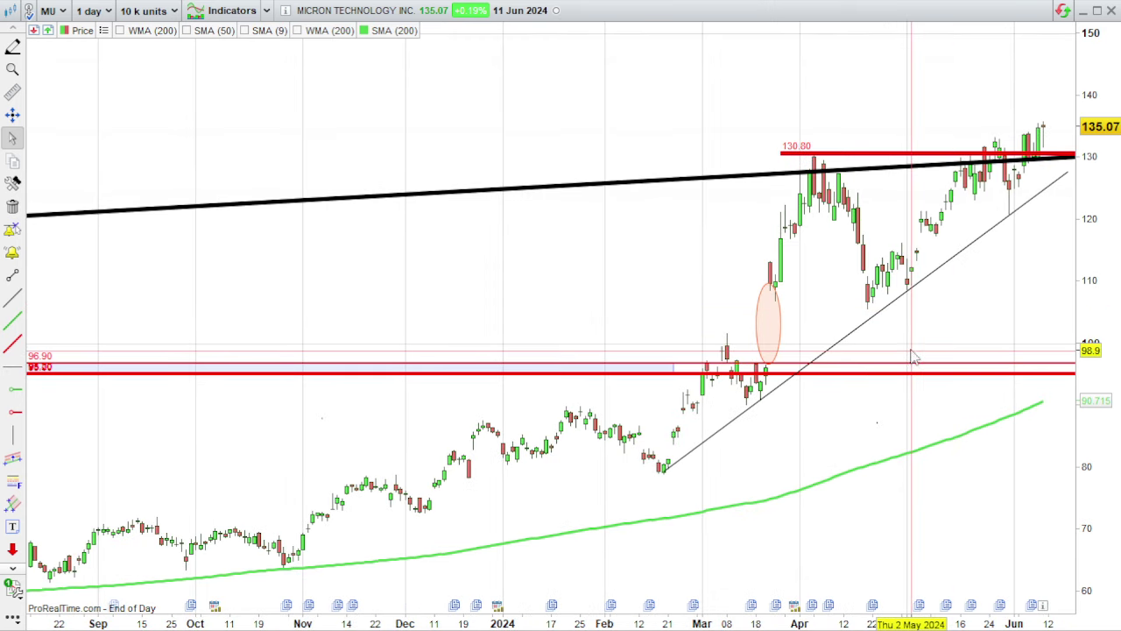
{"action": "mouse_move", "coordinate": [916, 349]}
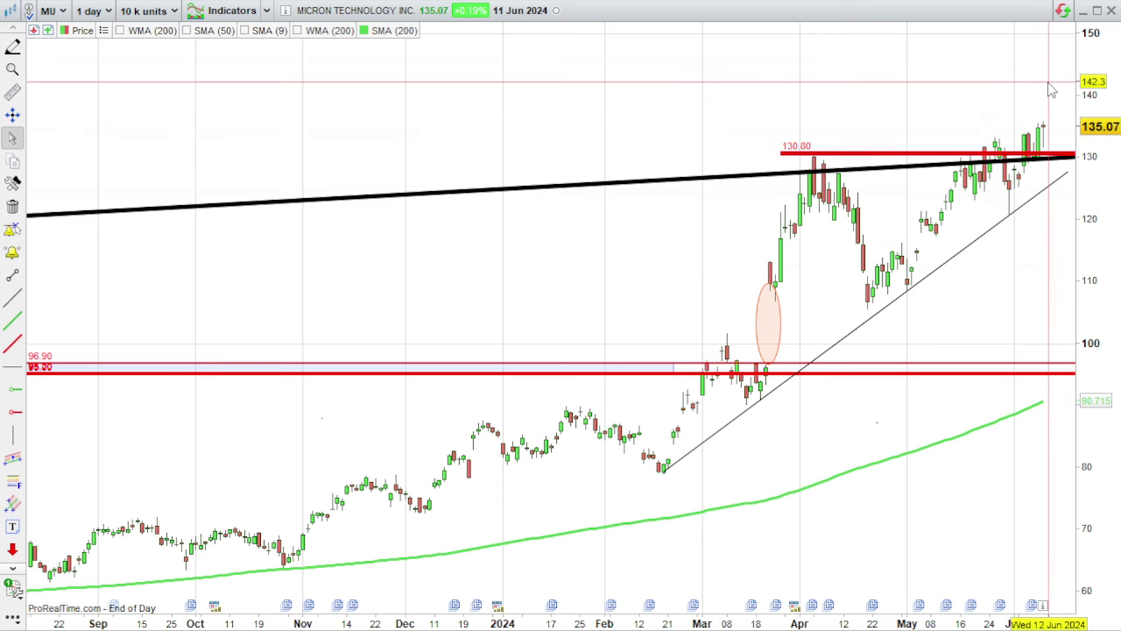
{"action": "mouse_move", "coordinate": [1051, 90]}
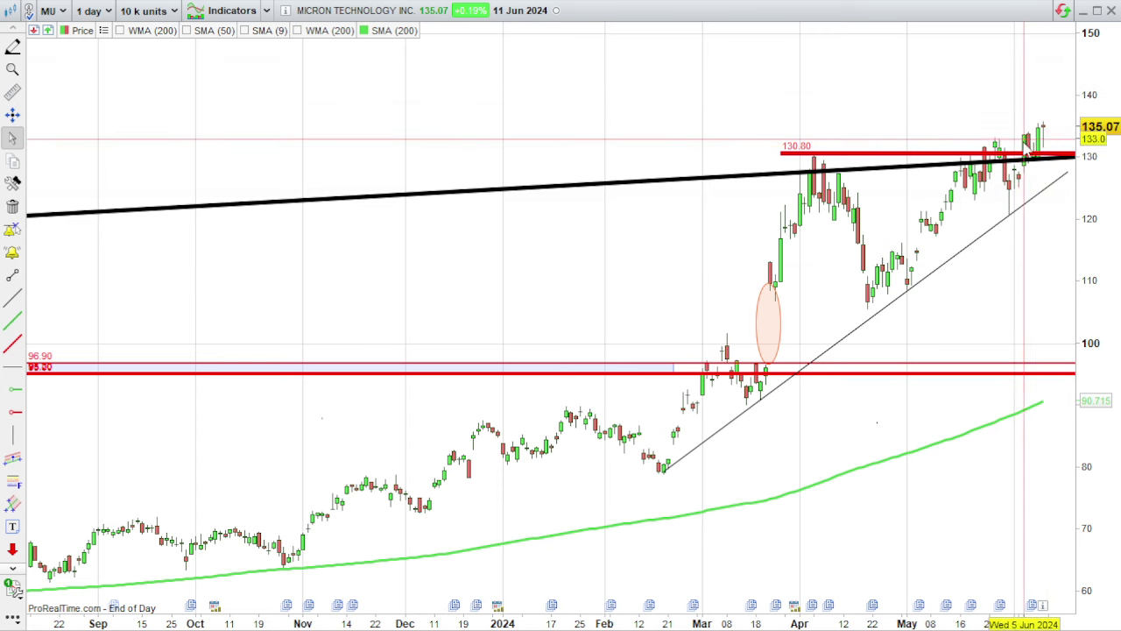
{"action": "mouse_move", "coordinate": [1004, 279]}
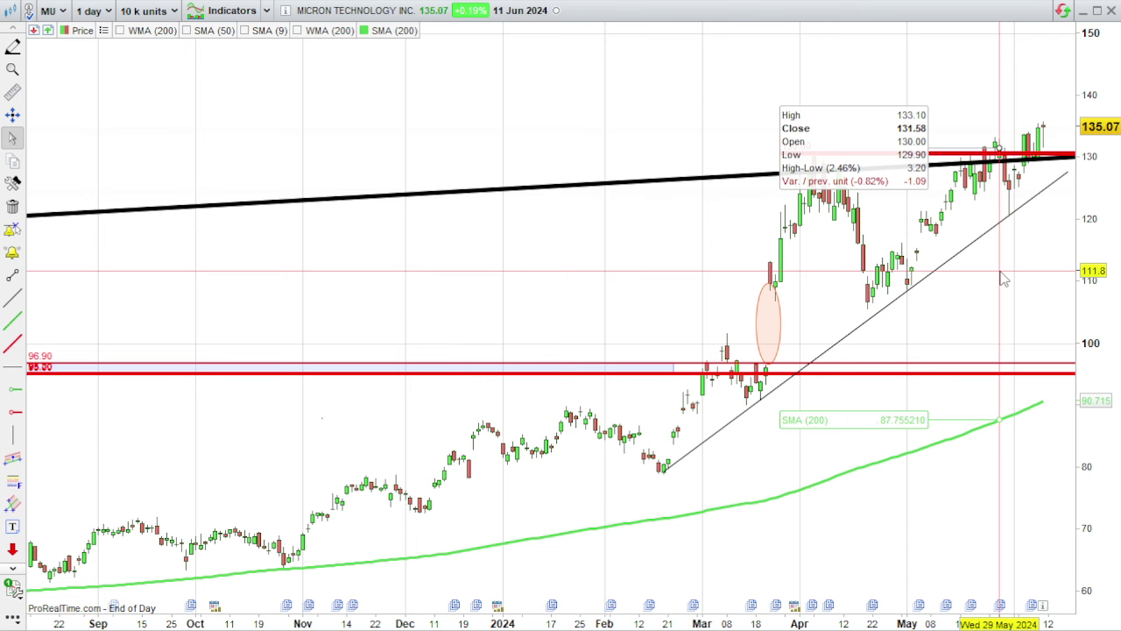
{"action": "scroll", "coordinate": [950, 307], "scroll_direction": "up", "scroll_amount": 2}
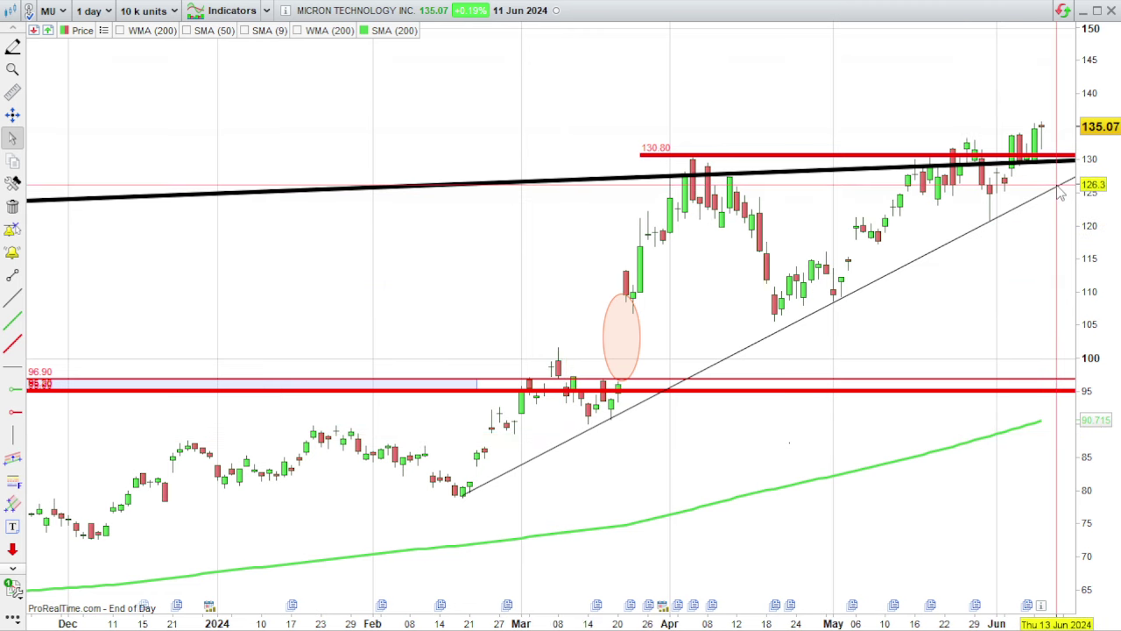
{"action": "mouse_move", "coordinate": [1061, 192]}
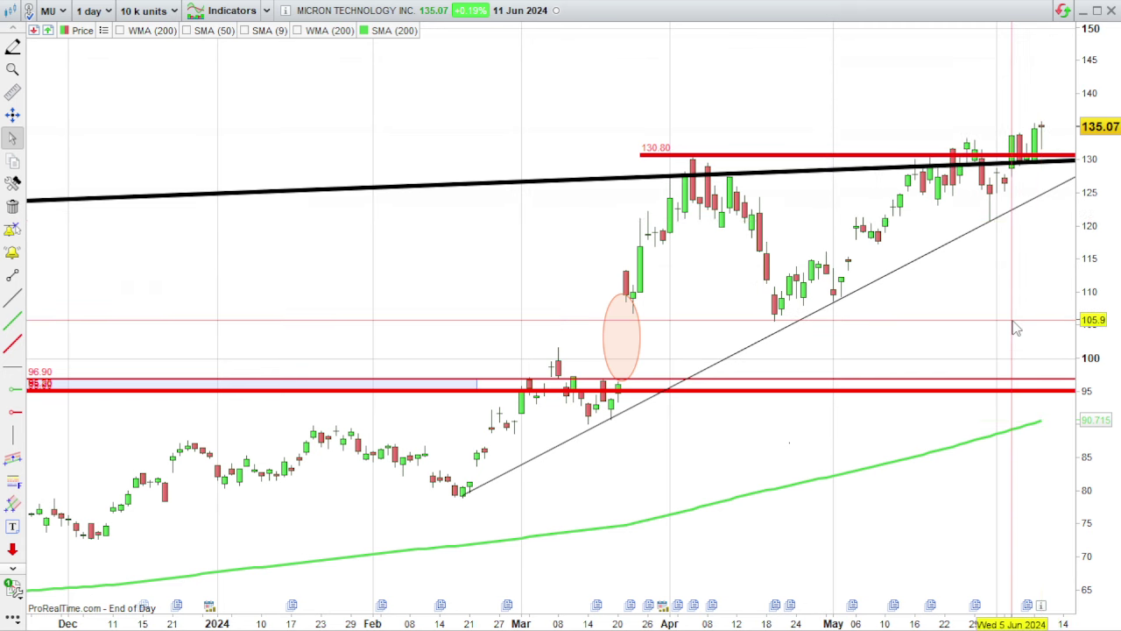
{"action": "mouse_move", "coordinate": [1016, 329]}
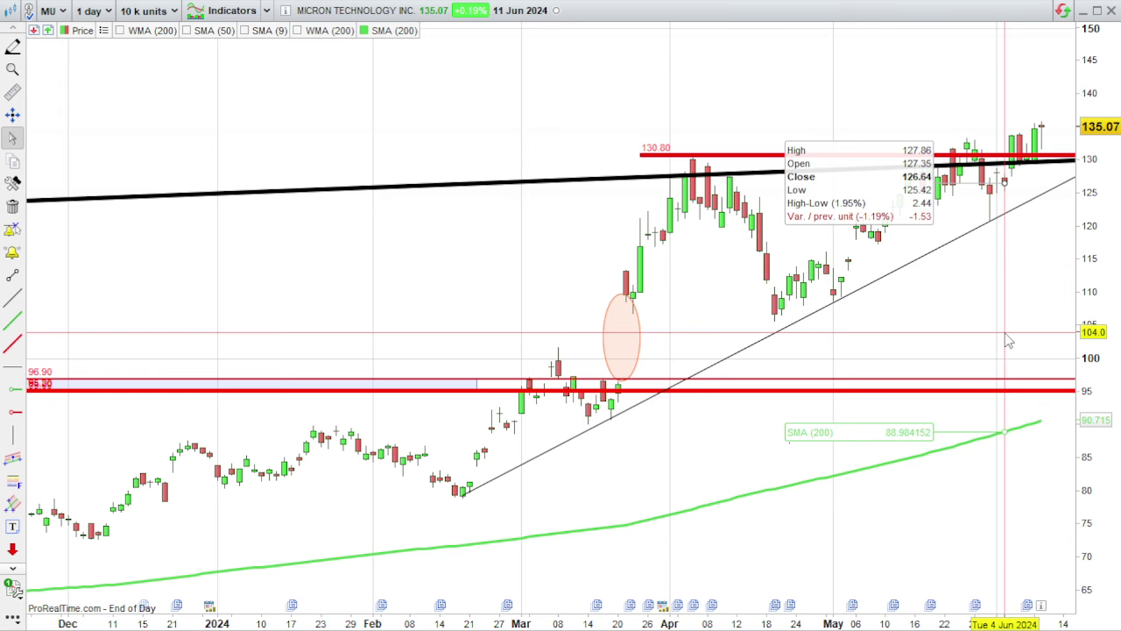
Review Micron's long-term chart back to 2017 against the two black channel lines and the 200-period moving average
{"action": "scroll", "coordinate": [788, 438], "scroll_direction": "down", "scroll_amount": 10}
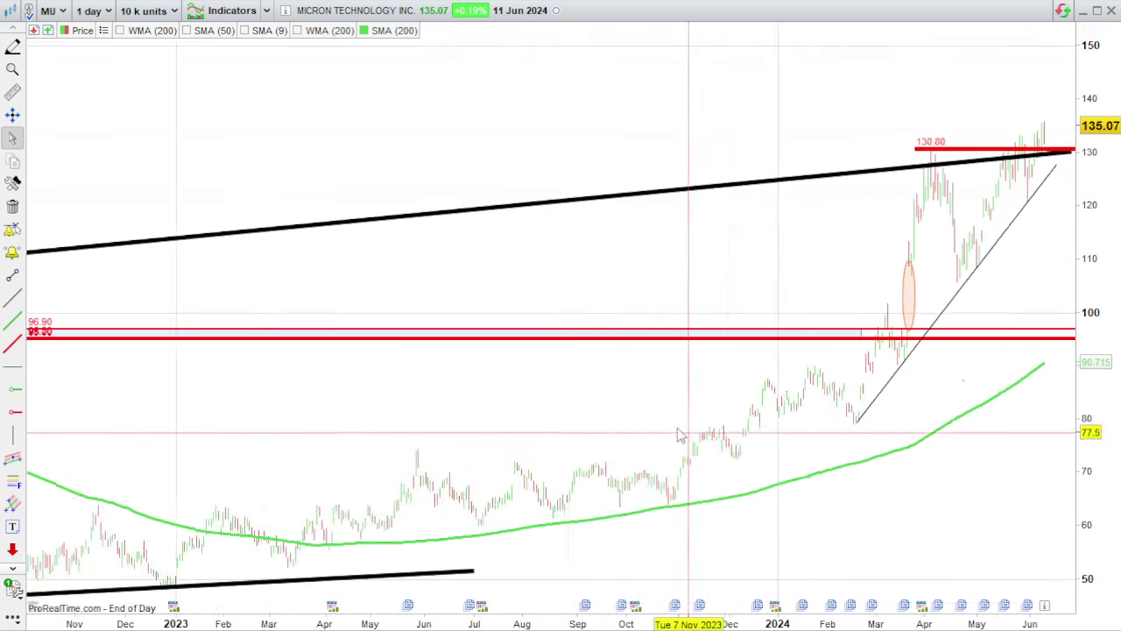
{"action": "scroll", "coordinate": [678, 436], "scroll_direction": "down", "scroll_amount": 3}
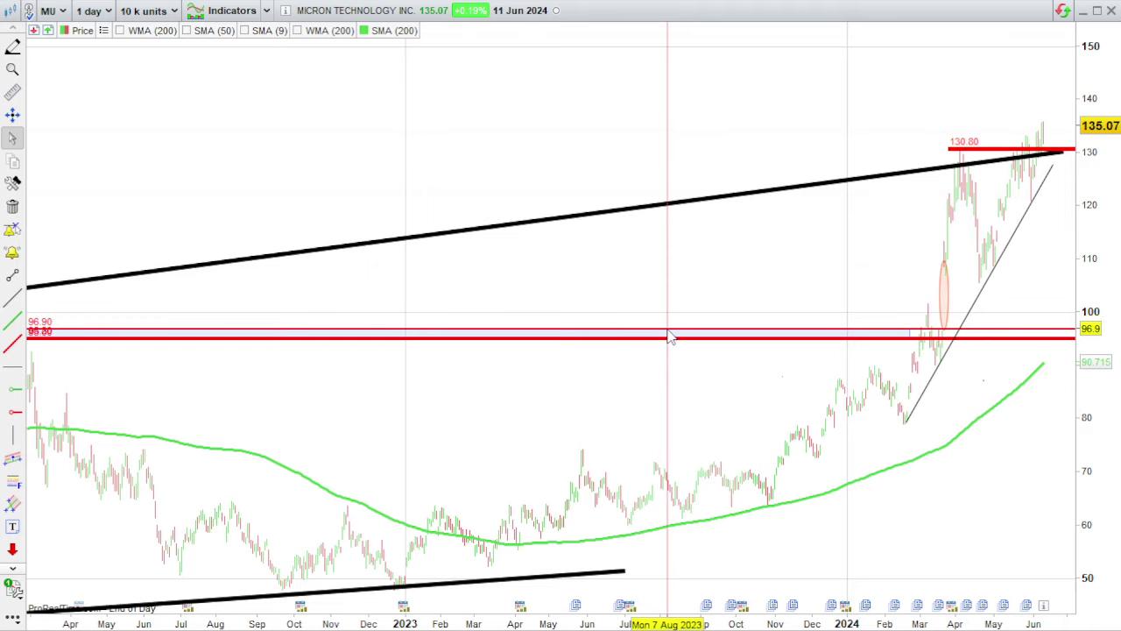
{"action": "scroll", "coordinate": [669, 337], "scroll_direction": "down", "scroll_amount": 8}
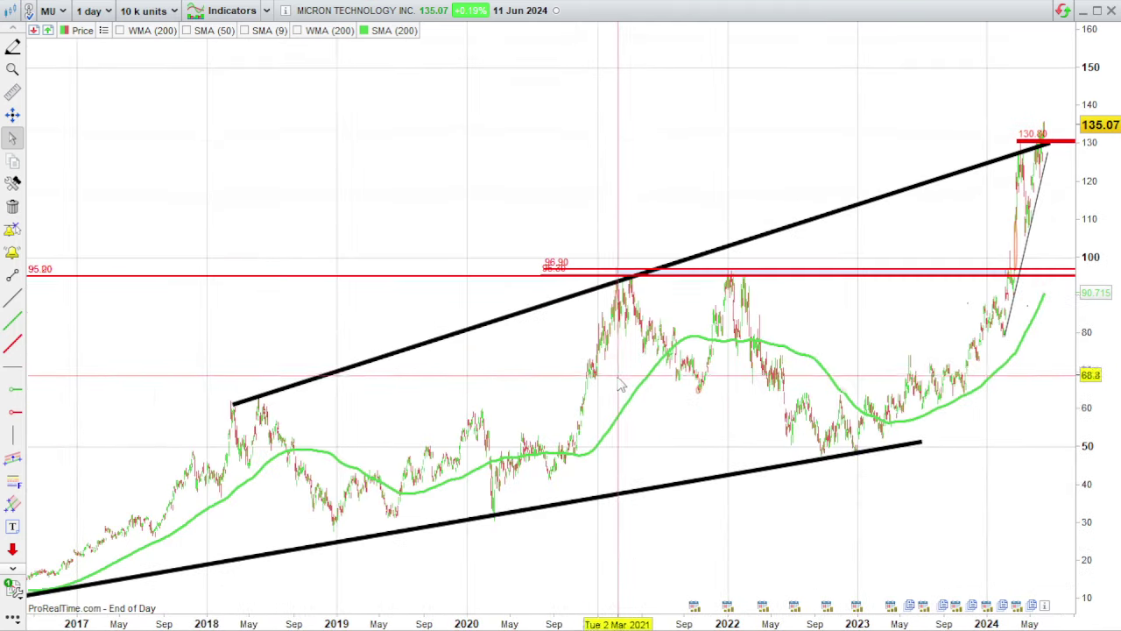
Examine Micron's price history against the two black channel lines, the 95–96.90 zone and the 130.80 level, down to the 2024 candles
{"action": "scroll", "coordinate": [641, 325], "scroll_direction": "up", "scroll_amount": 1}
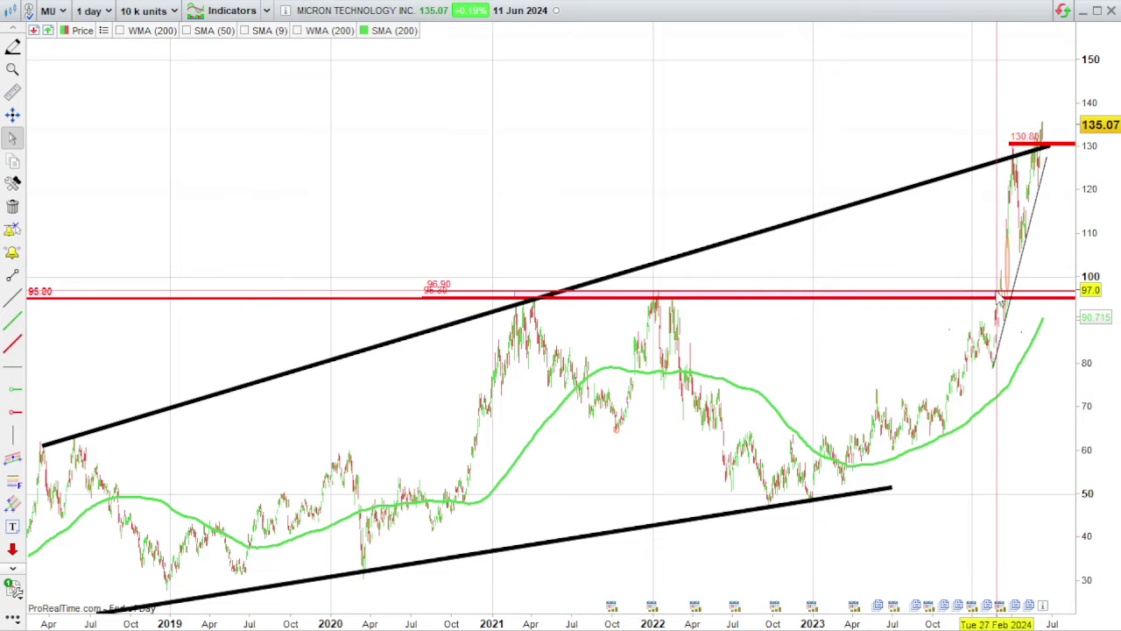
{"action": "scroll", "coordinate": [972, 331], "scroll_direction": "down", "scroll_amount": 6}
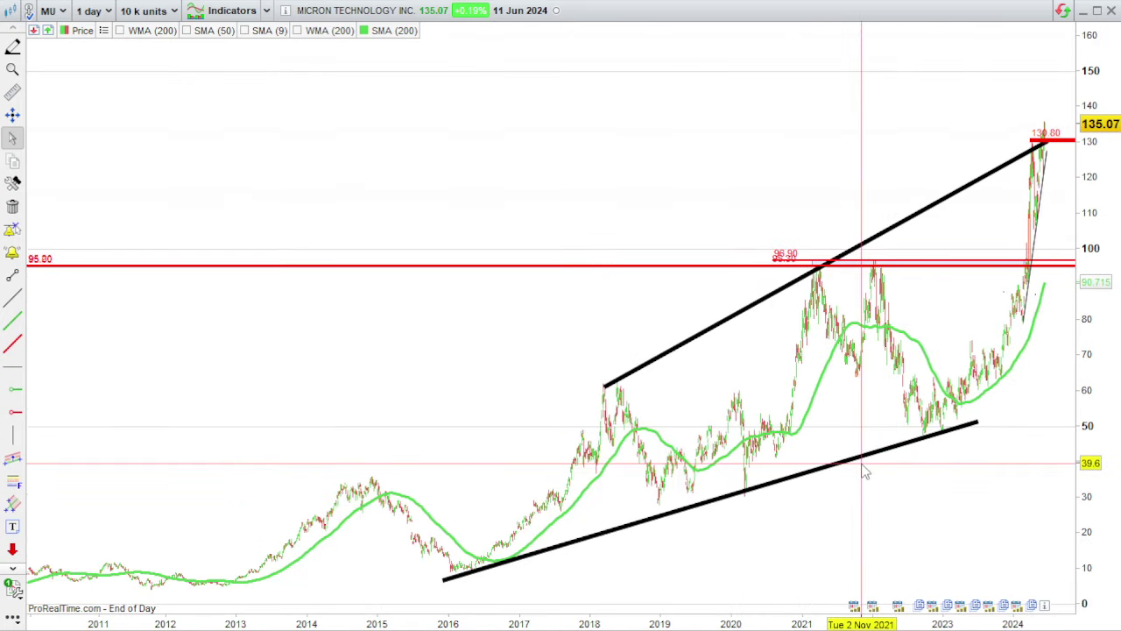
{"action": "scroll", "coordinate": [938, 497], "scroll_direction": "up", "scroll_amount": 5}
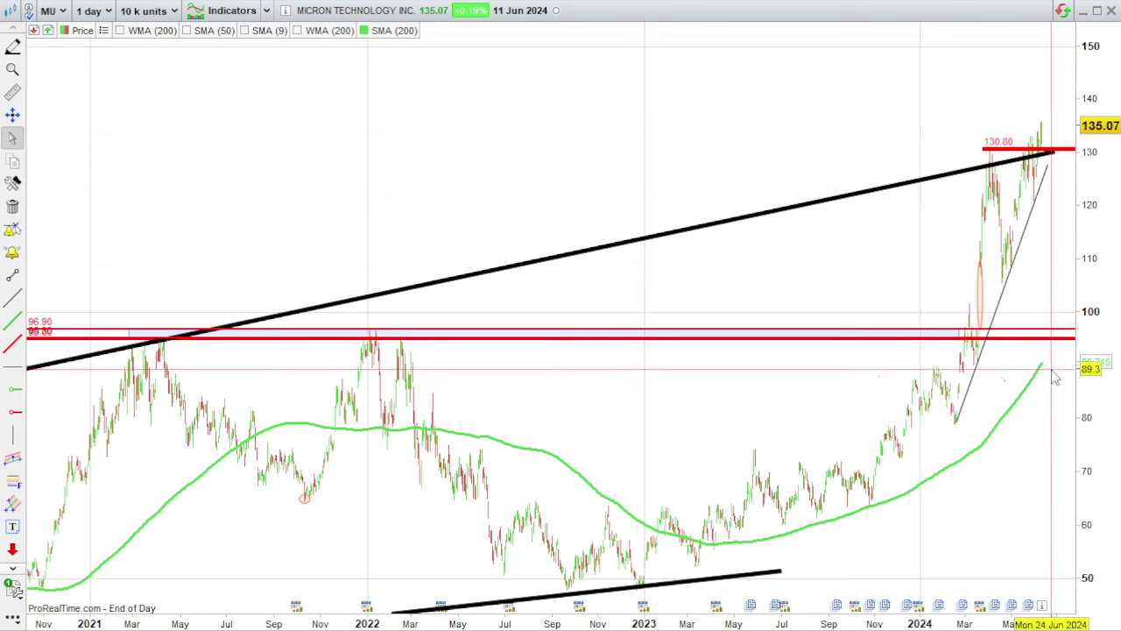
{"action": "scroll", "coordinate": [1049, 232], "scroll_direction": "up", "scroll_amount": 3}
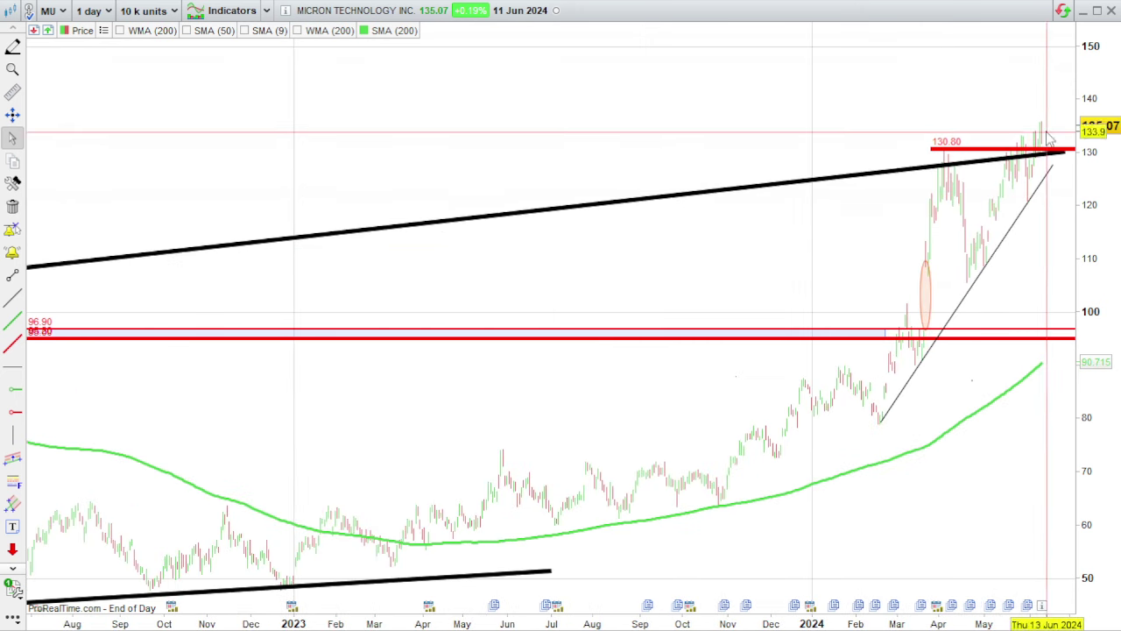
{"action": "mouse_move", "coordinate": [1014, 285]}
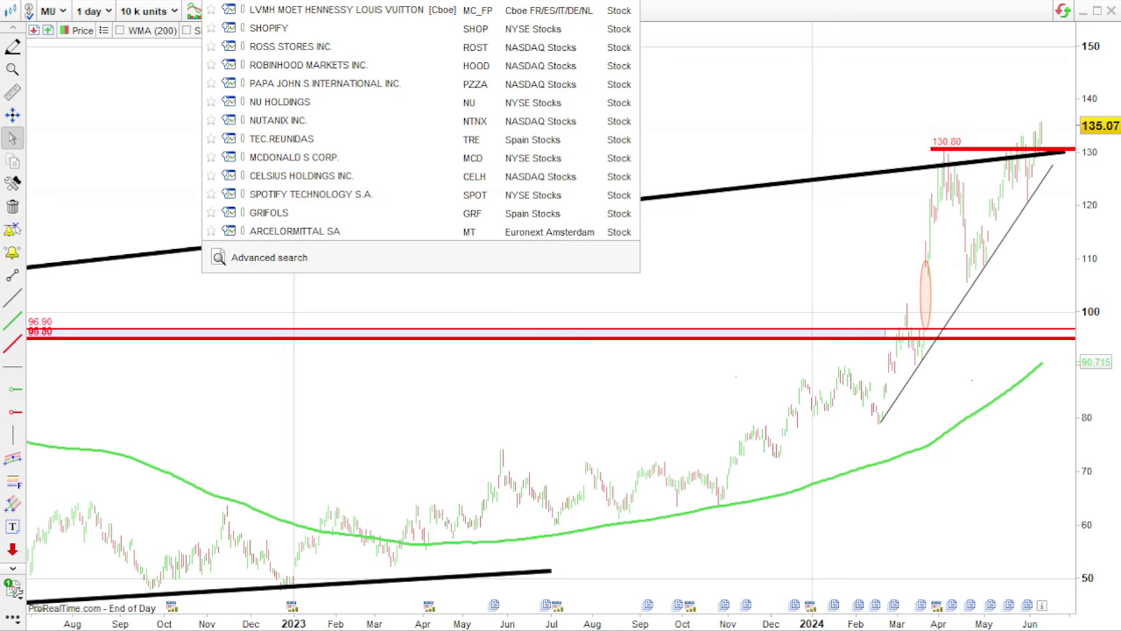
Switch the chart to Adidas AG (ADS)
{"action": "type", "text": "adidas"}
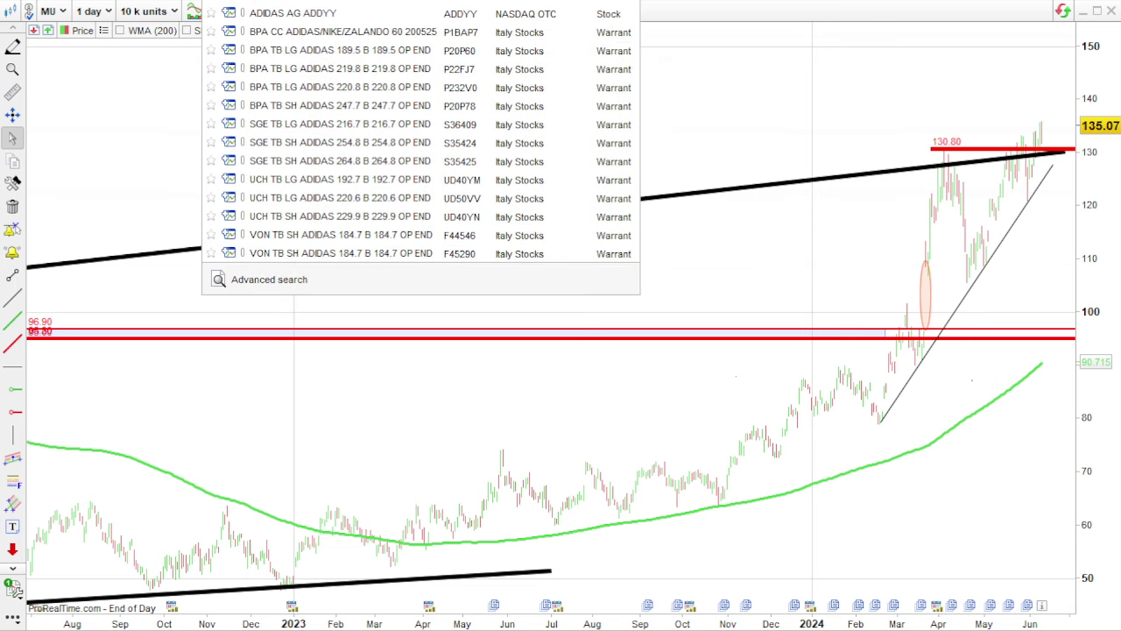
{"action": "key", "text": "Return"}
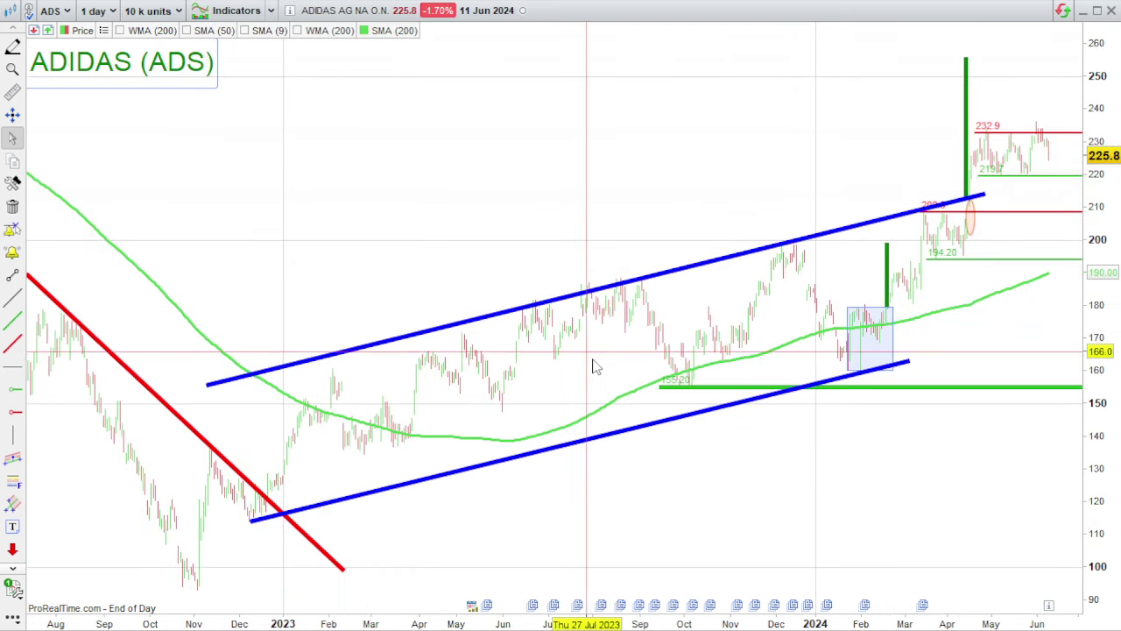
Review Adidas's price action since 2021 against the red downtrend line, the blue rising channel and the dark green vertical projection lines
{"action": "scroll", "coordinate": [495, 565], "scroll_direction": "down", "scroll_amount": 3}
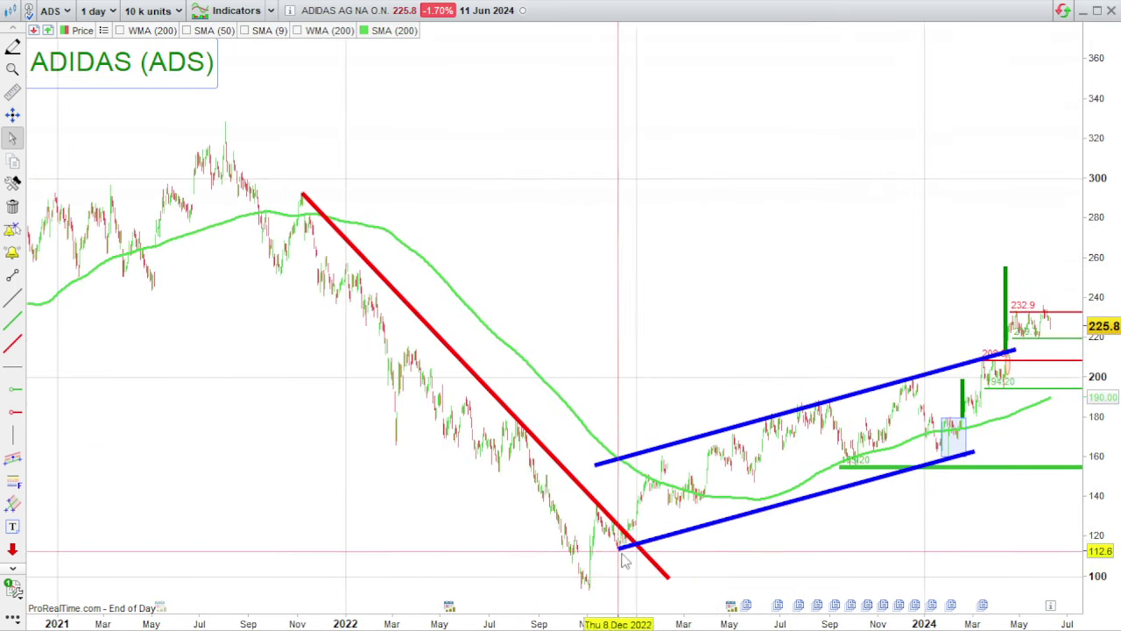
{"action": "scroll", "coordinate": [692, 580], "scroll_direction": "up", "scroll_amount": 2}
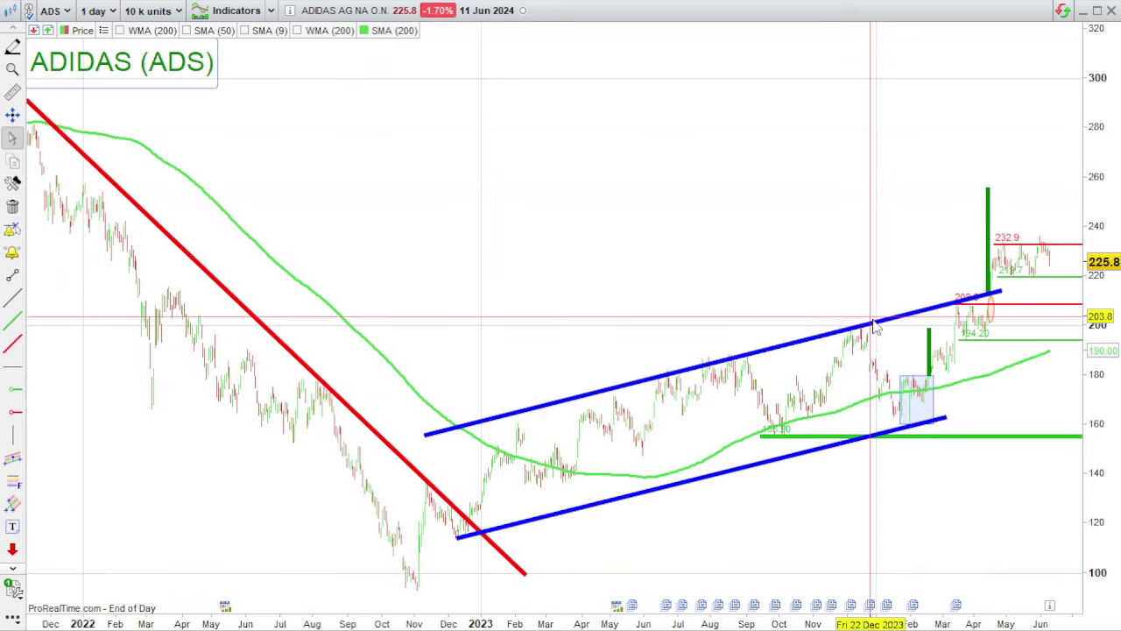
{"action": "scroll", "coordinate": [850, 254], "scroll_direction": "up", "scroll_amount": 3}
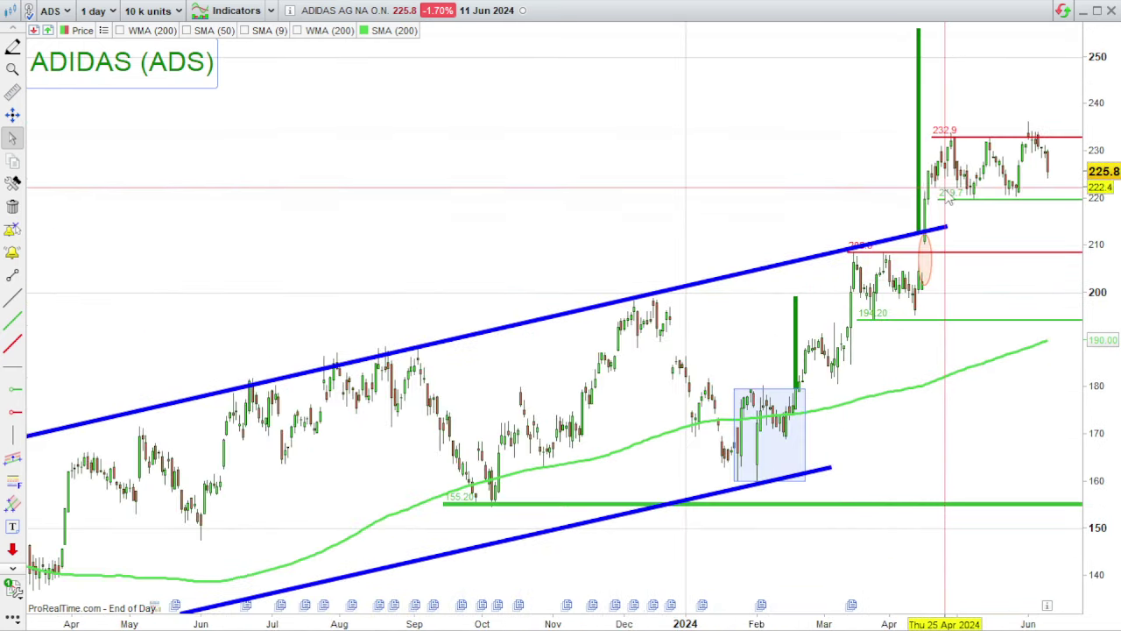
{"action": "scroll", "coordinate": [968, 131], "scroll_direction": "down", "scroll_amount": 1}
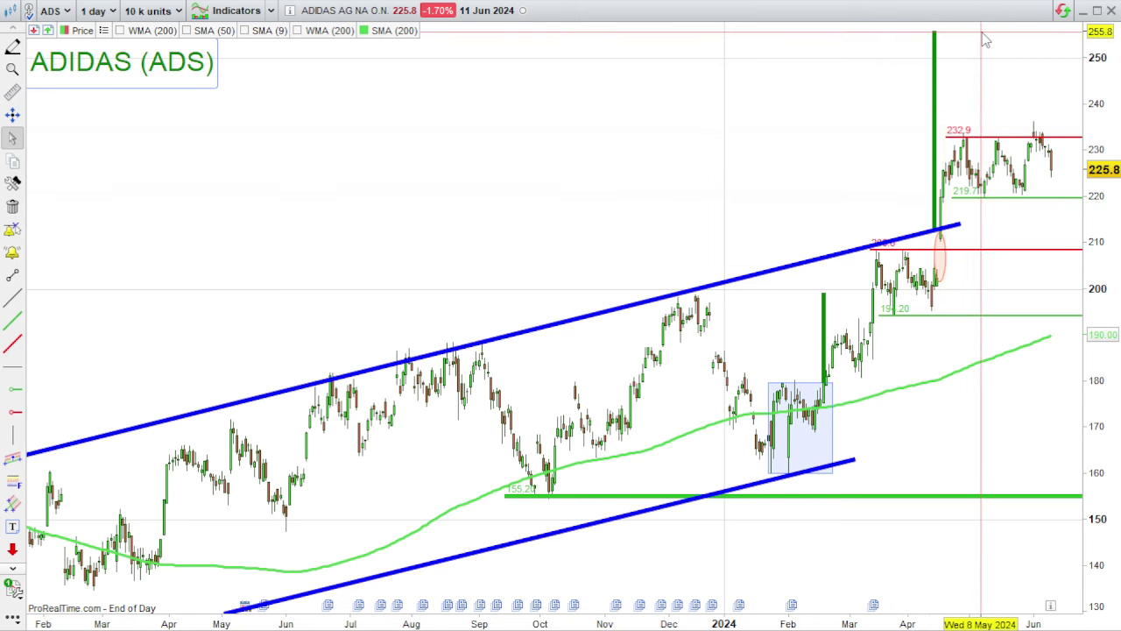
{"action": "mouse_move", "coordinate": [986, 40]}
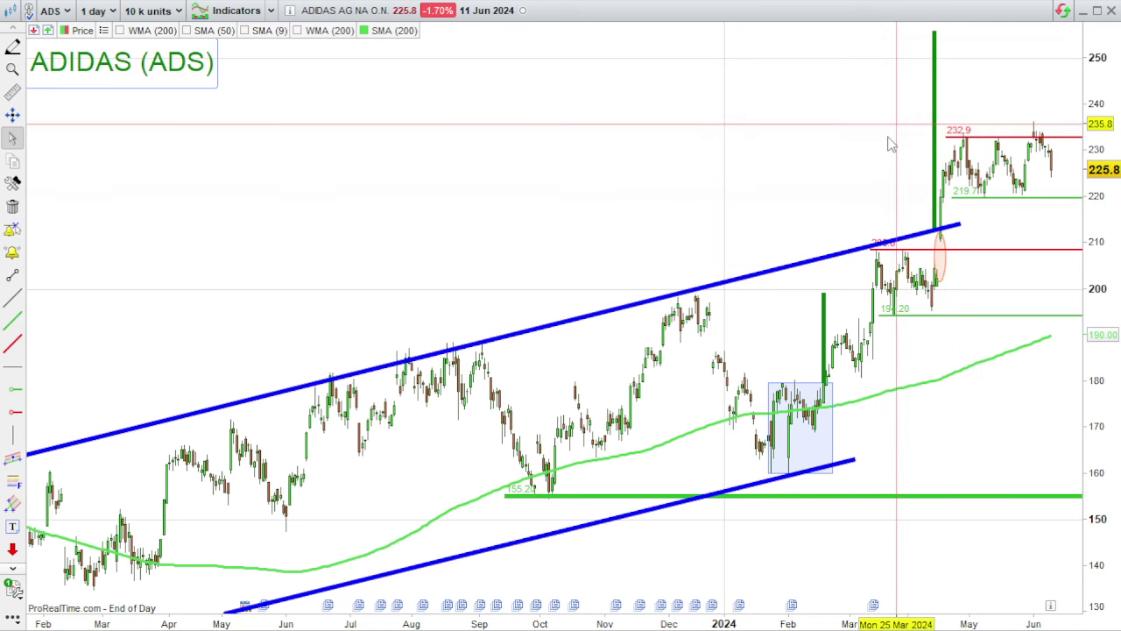
Inspect Adidas's 2024 candles around the 219.7–232.9 range, the circled April gap, and the 208.6 and 194.20 levels
{"action": "scroll", "coordinate": [786, 302], "scroll_direction": "up", "scroll_amount": 2}
{"action": "scroll", "coordinate": [786, 302], "scroll_direction": "up", "scroll_amount": 3}
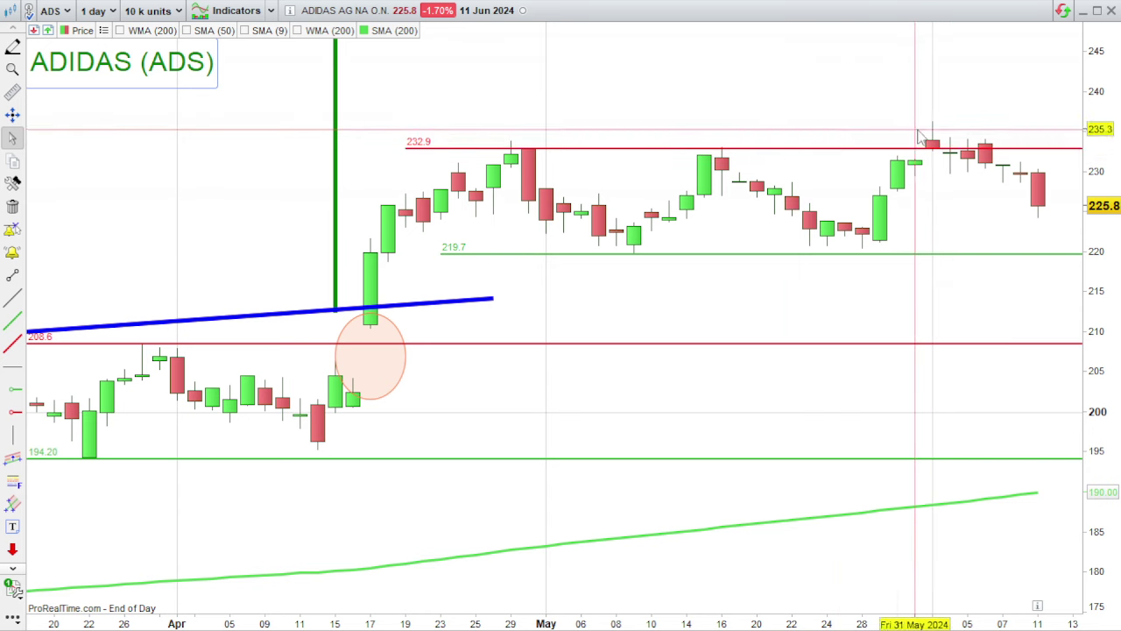
{"action": "mouse_move", "coordinate": [847, 154]}
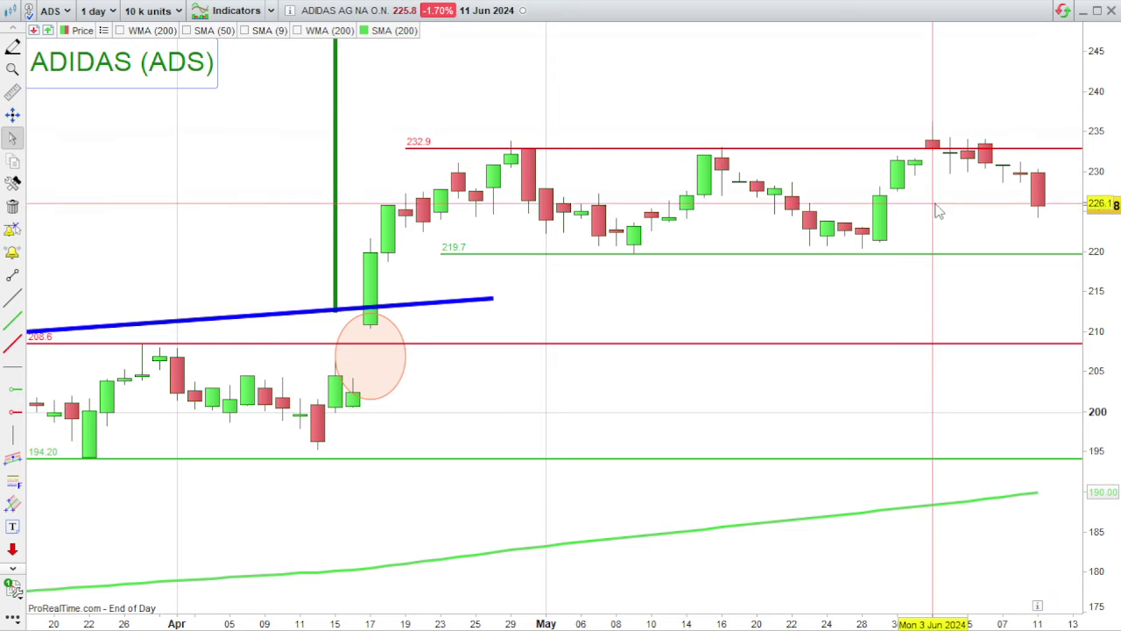
{"action": "scroll", "coordinate": [933, 221], "scroll_direction": "down", "scroll_amount": 5}
{"action": "scroll", "coordinate": [920, 232], "scroll_direction": "down", "scroll_amount": 2}
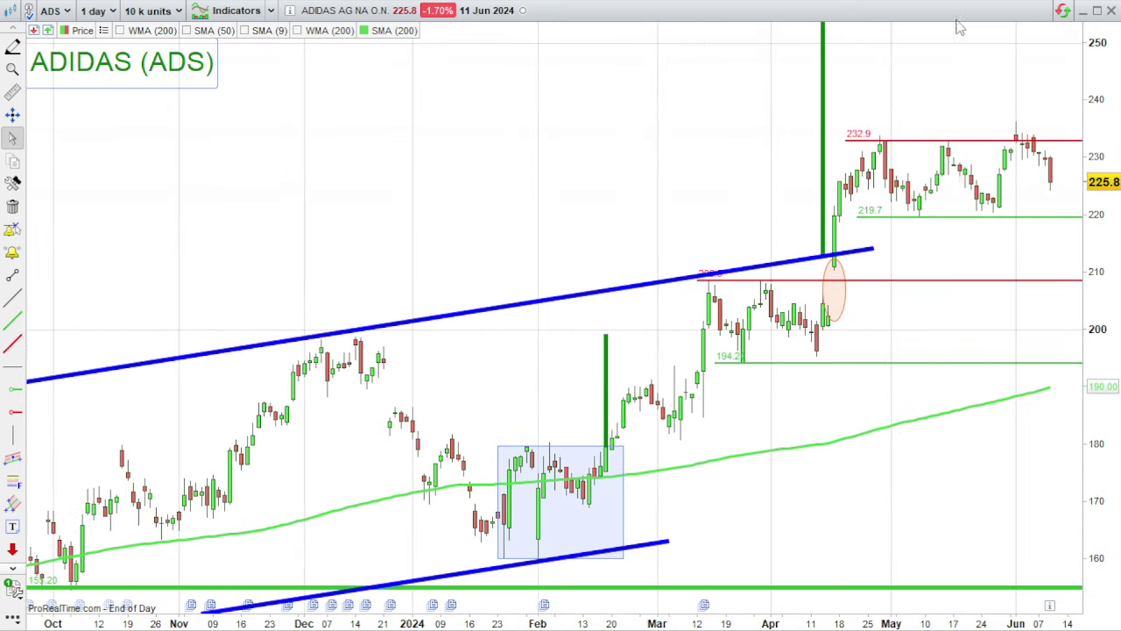
{"action": "scroll", "coordinate": [854, 252], "scroll_direction": "up", "scroll_amount": 2}
{"action": "scroll", "coordinate": [851, 254], "scroll_direction": "up", "scroll_amount": 2}
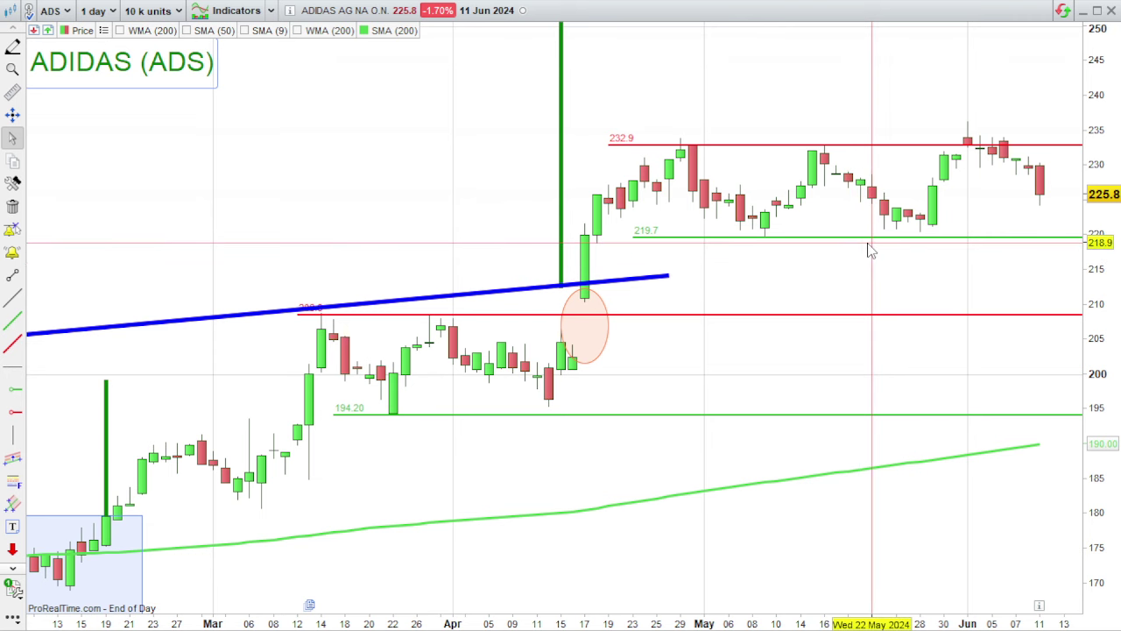
{"action": "mouse_move", "coordinate": [869, 249]}
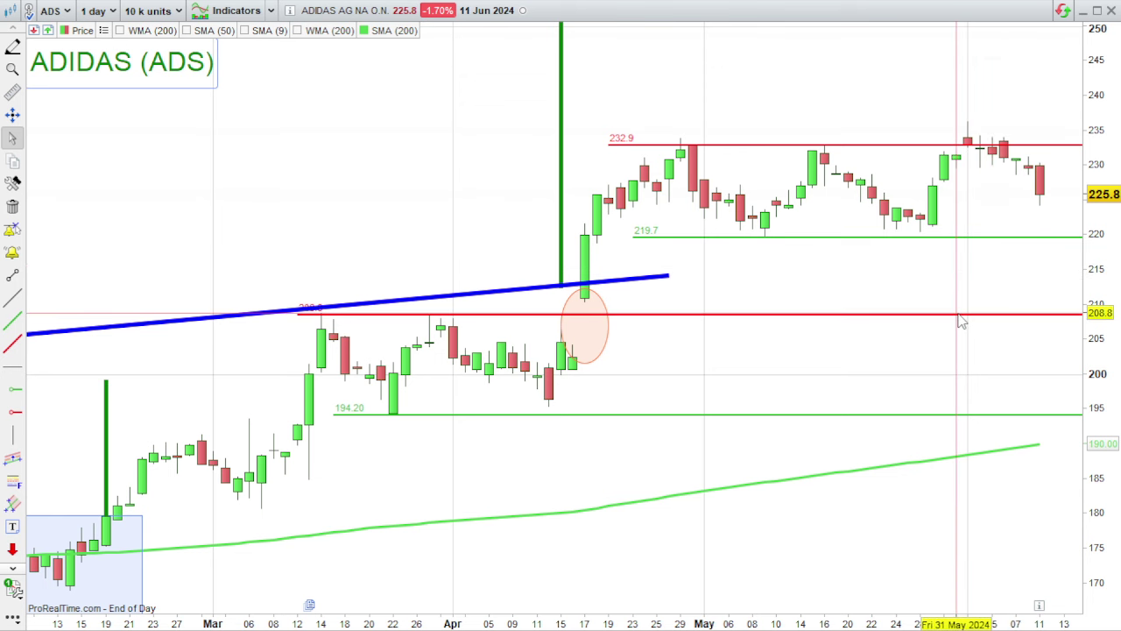
{"action": "mouse_move", "coordinate": [961, 321]}
{"action": "scroll", "coordinate": [961, 321], "scroll_direction": "down", "scroll_amount": 4}
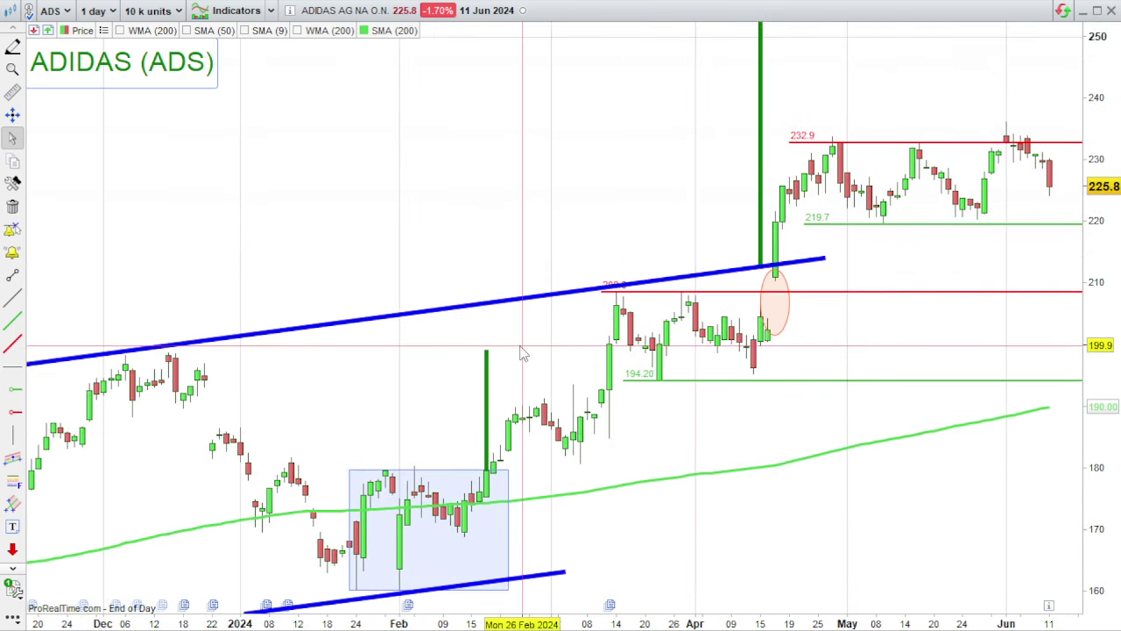
{"action": "scroll", "coordinate": [1032, 442], "scroll_direction": "down", "scroll_amount": 4}
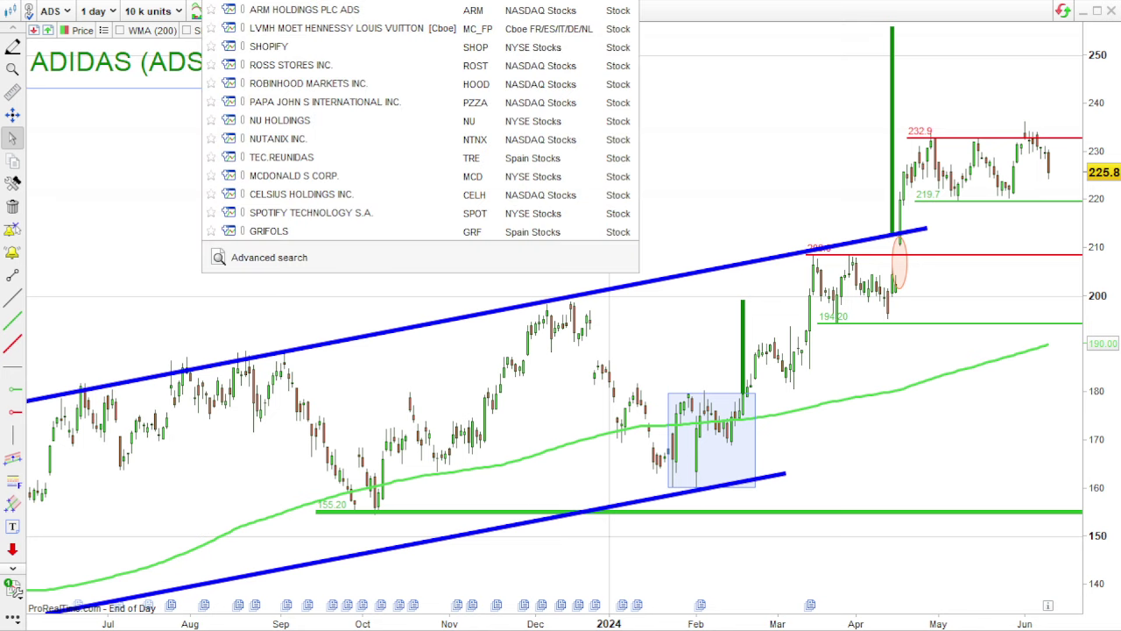
Switch the chart to Viscofan (VIS)
{"action": "type", "text": "visc"}
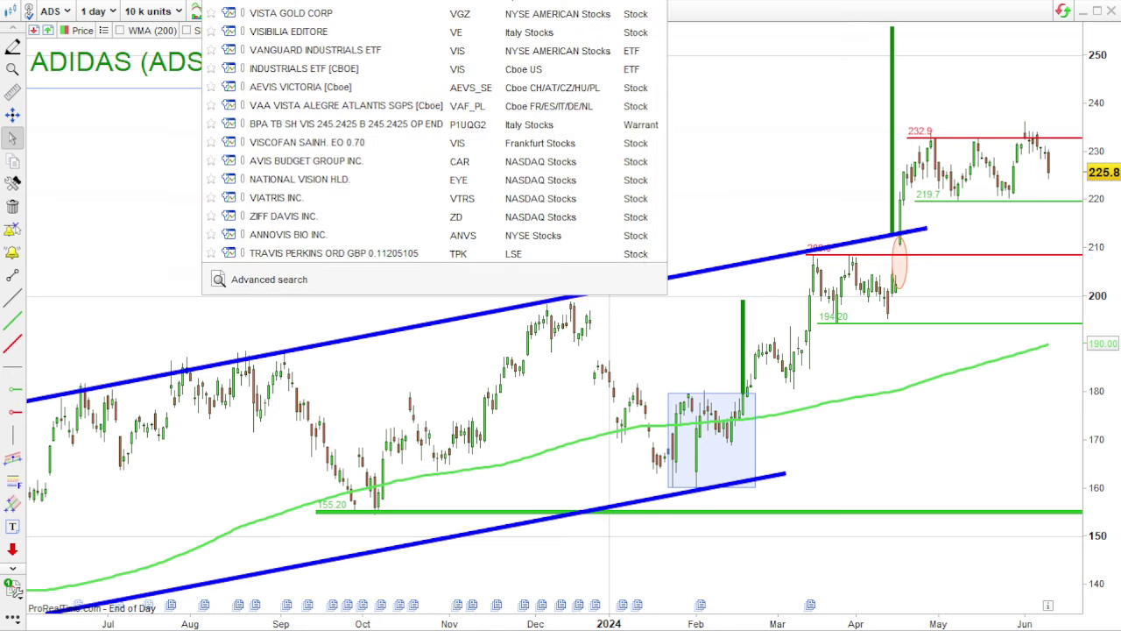
{"action": "key", "text": "Return"}
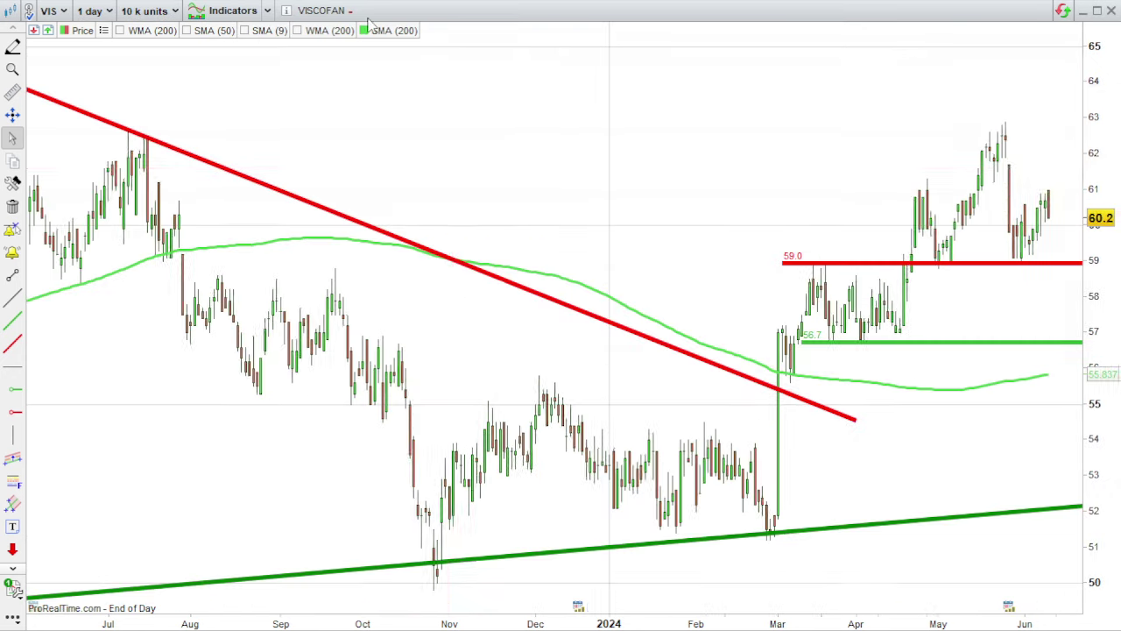
Examine Viscofan's multi-decade price history back to 1998, including the three parallel green rising lines and the 46.20 level
{"action": "scroll", "coordinate": [615, 350], "scroll_direction": "down", "scroll_amount": 5}
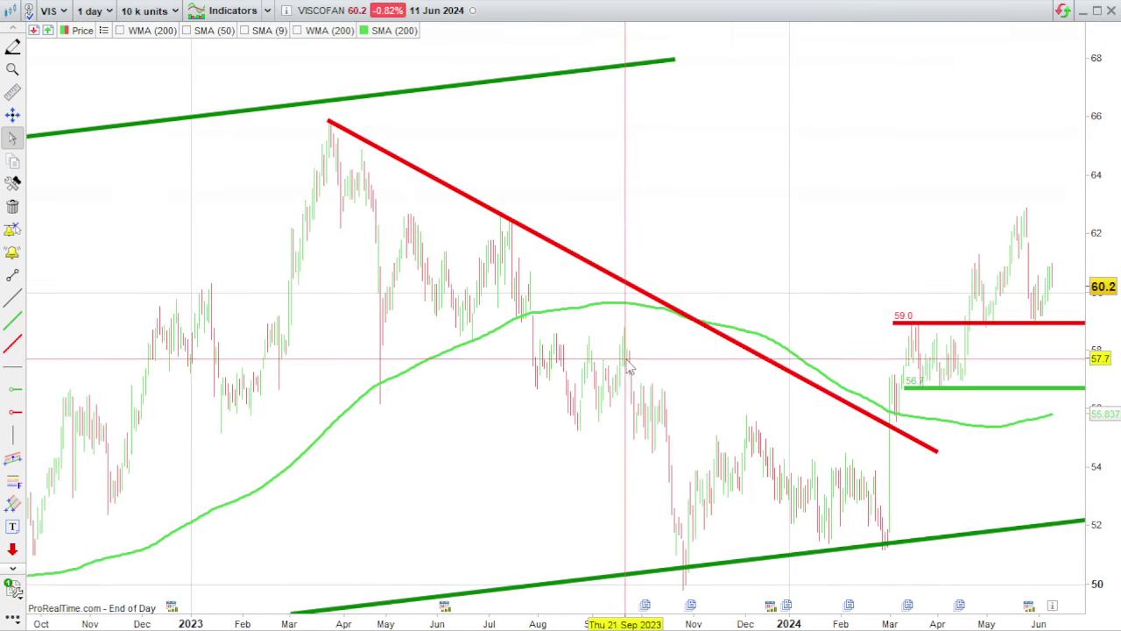
{"action": "scroll", "coordinate": [629, 369], "scroll_direction": "down", "scroll_amount": 8}
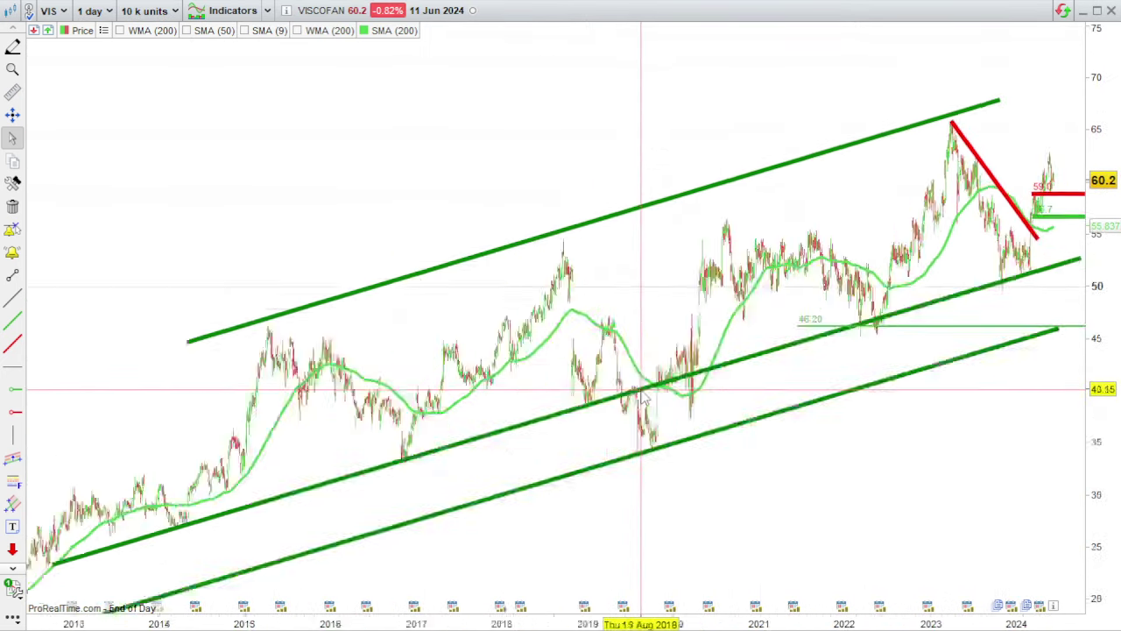
{"action": "scroll", "coordinate": [646, 398], "scroll_direction": "down", "scroll_amount": 3}
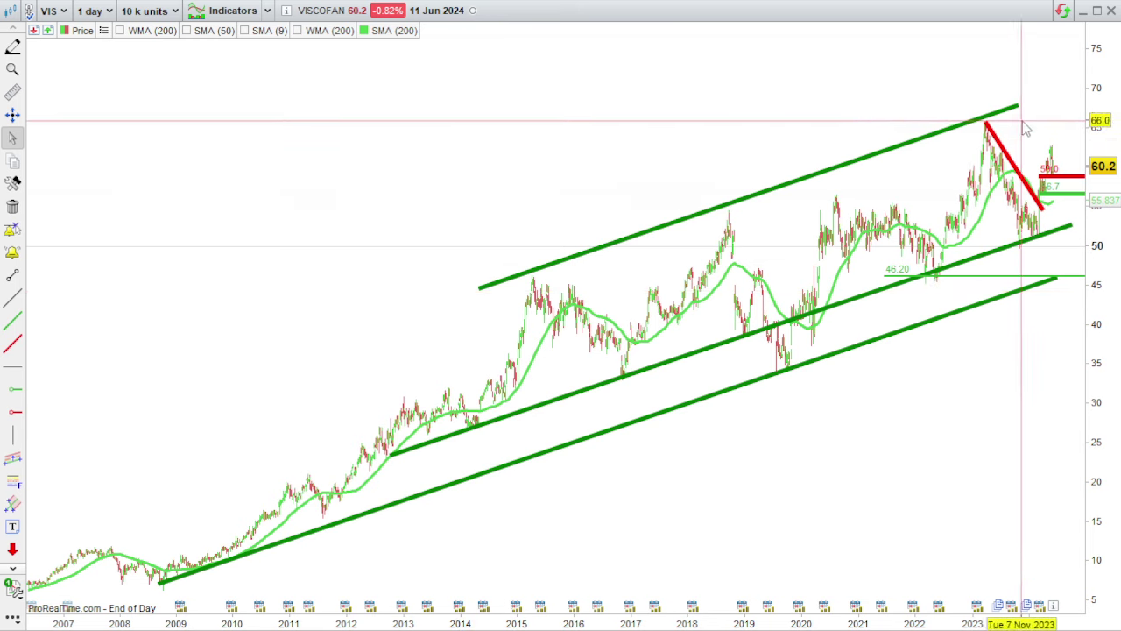
{"action": "scroll", "coordinate": [945, 281], "scroll_direction": "down", "scroll_amount": 3}
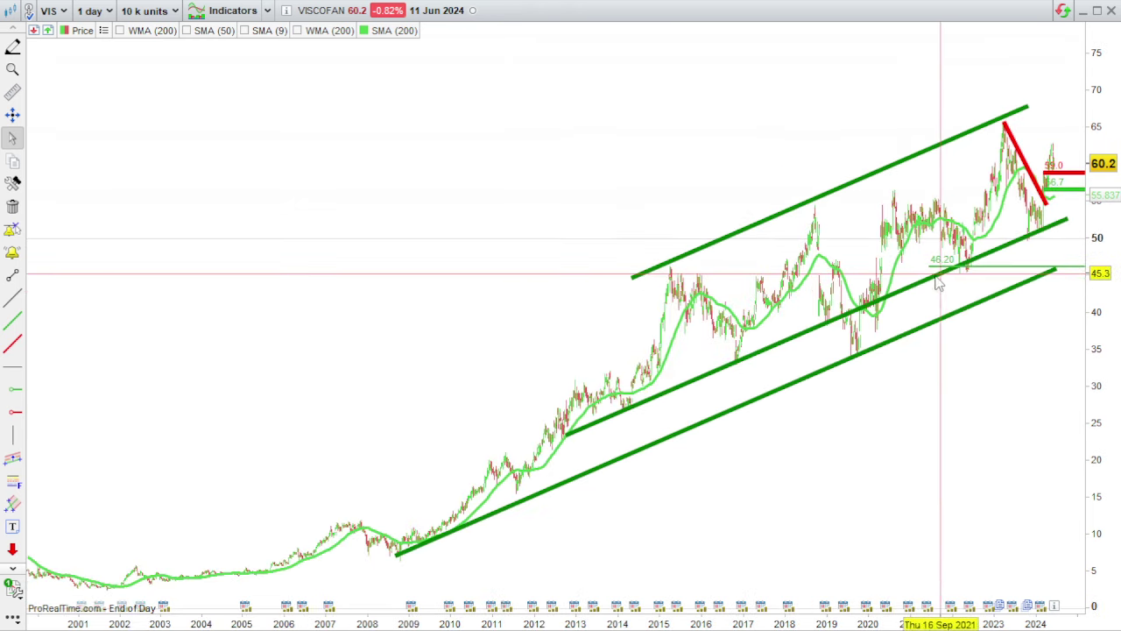
{"action": "scroll", "coordinate": [945, 280], "scroll_direction": "down", "scroll_amount": 2}
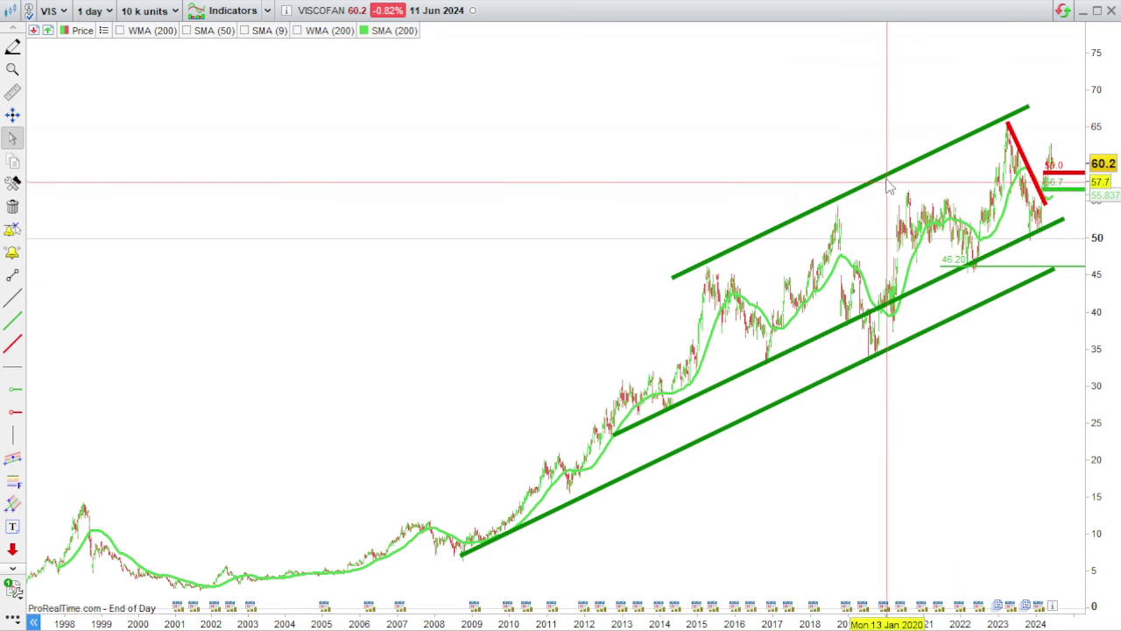
Inspect Viscofan's 2024 candles around the red downtrend line breakout, the 59.0 and 56.7 levels and the 200-period moving average
{"action": "scroll", "coordinate": [891, 192], "scroll_direction": "up", "scroll_amount": 5}
{"action": "scroll", "coordinate": [822, 350], "scroll_direction": "up", "scroll_amount": 5}
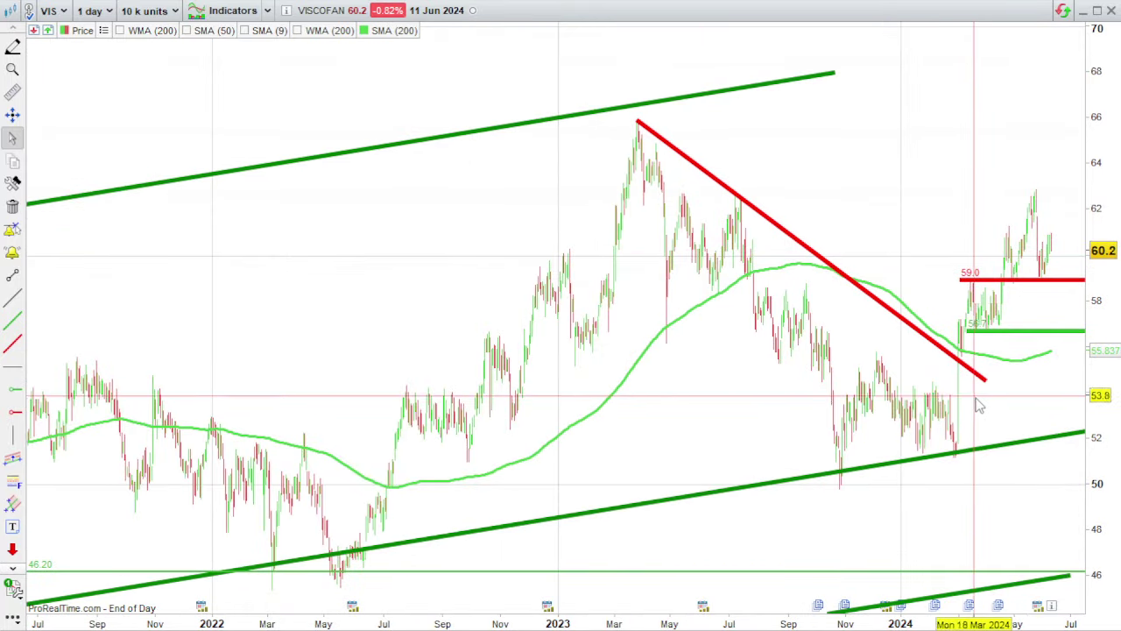
{"action": "scroll", "coordinate": [979, 405], "scroll_direction": "up", "scroll_amount": 5}
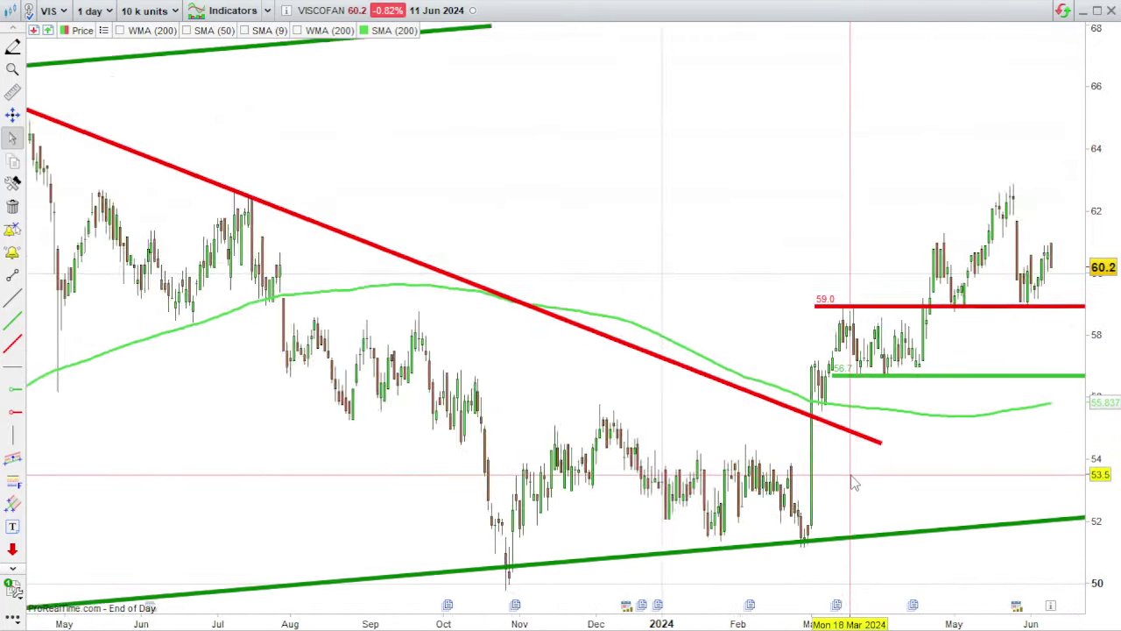
{"action": "scroll", "coordinate": [853, 483], "scroll_direction": "up", "scroll_amount": 3}
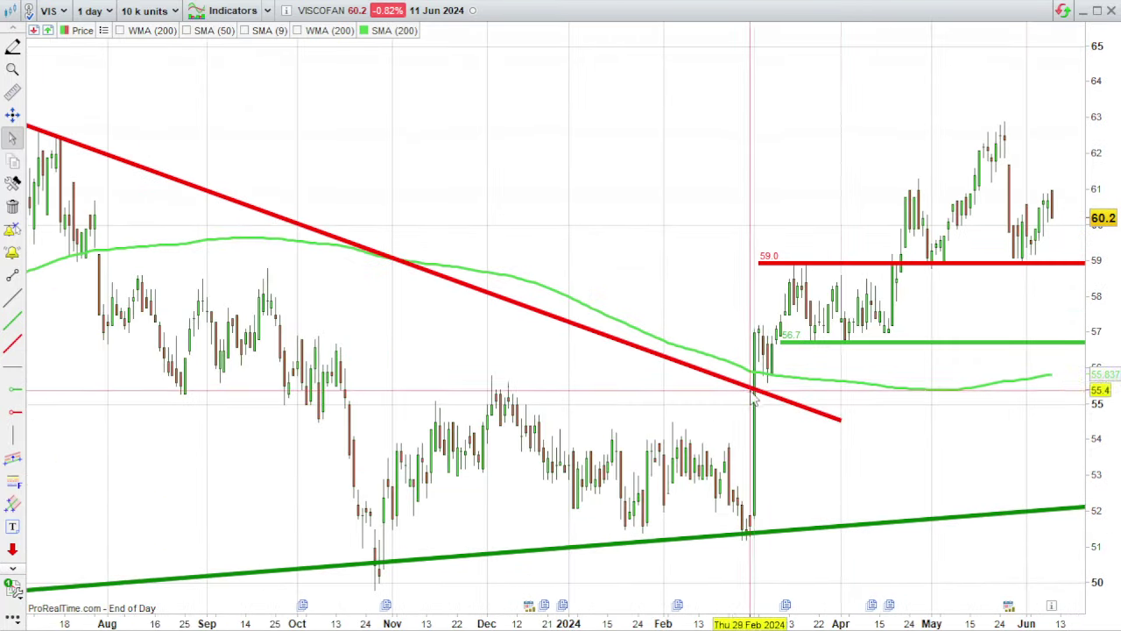
{"action": "scroll", "coordinate": [753, 394], "scroll_direction": "up", "scroll_amount": 2}
{"action": "scroll", "coordinate": [666, 398], "scroll_direction": "up", "scroll_amount": 2}
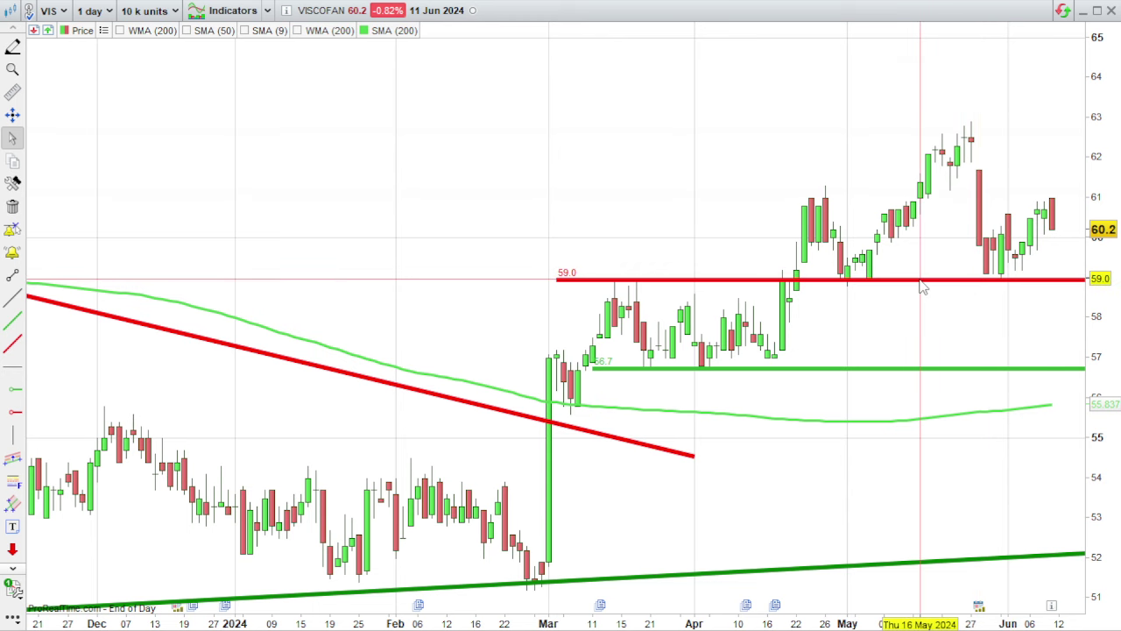
{"action": "mouse_move", "coordinate": [922, 288]}
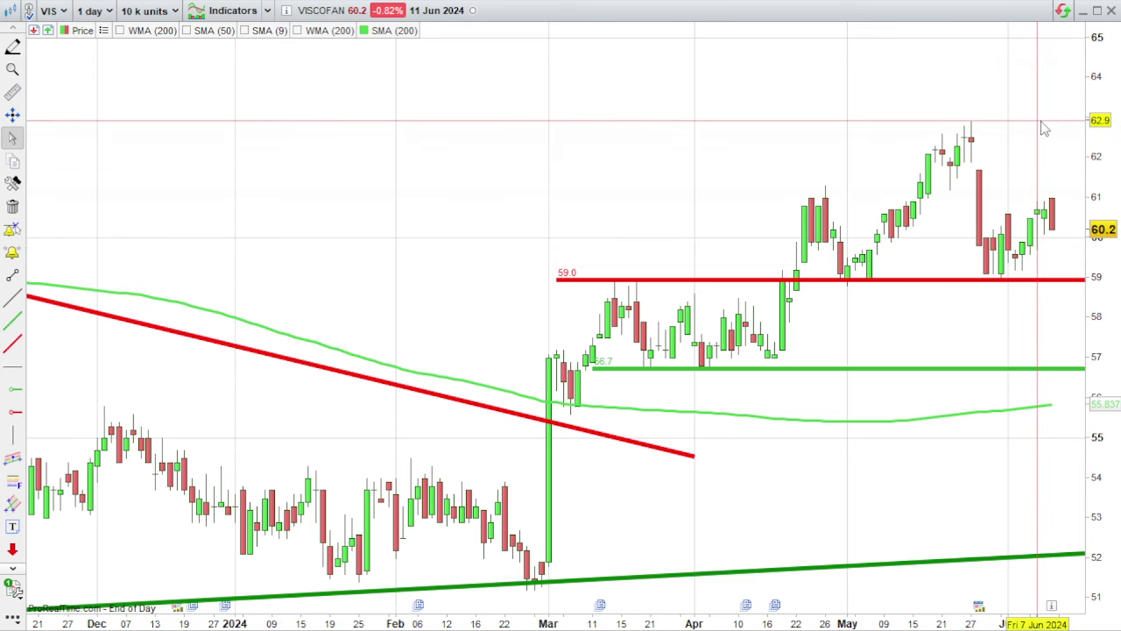
{"action": "mouse_move", "coordinate": [1043, 129]}
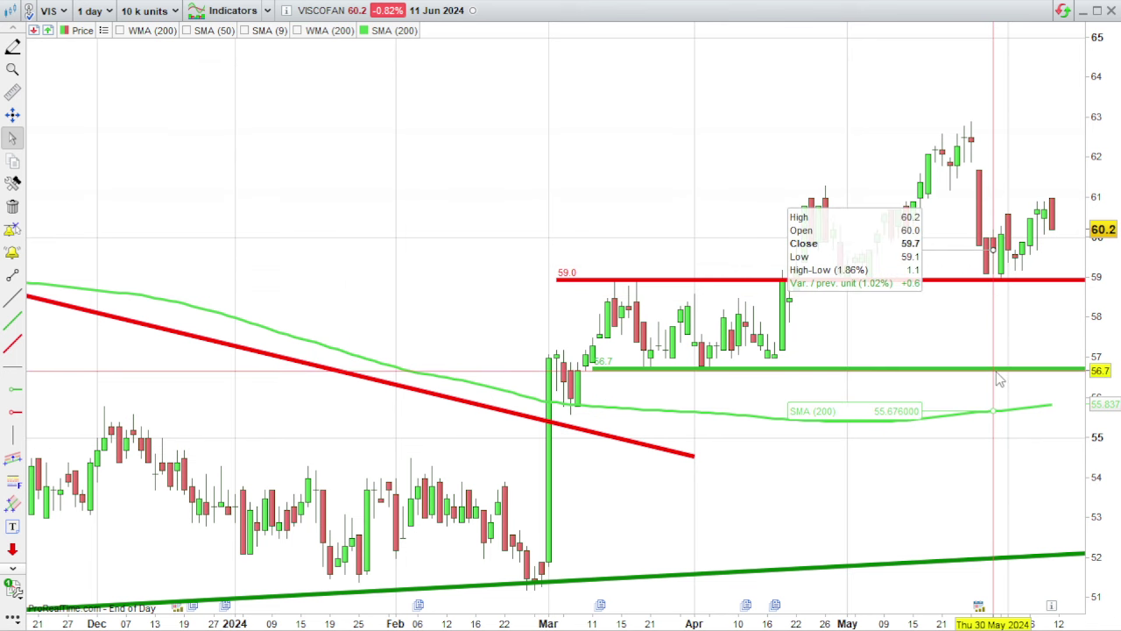
Review Viscofan's price action back to late 2018 against the green rising channel and the red downtrend line from the 2023 peak
{"action": "scroll", "coordinate": [1032, 398], "scroll_direction": "down", "scroll_amount": 5}
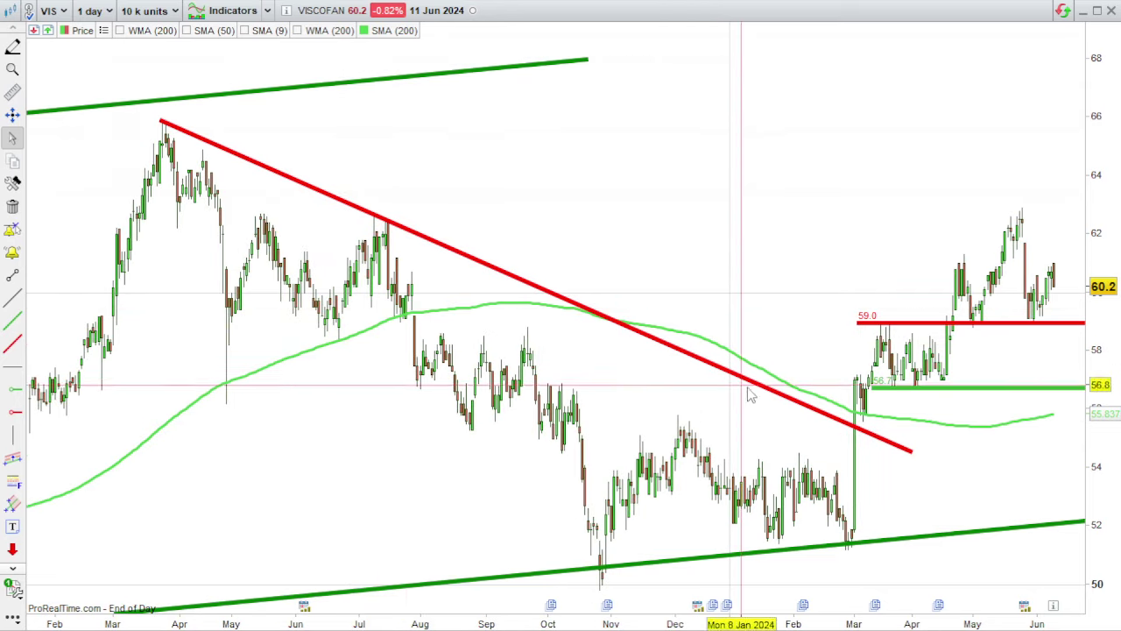
{"action": "scroll", "coordinate": [767, 524], "scroll_direction": "down", "scroll_amount": 4}
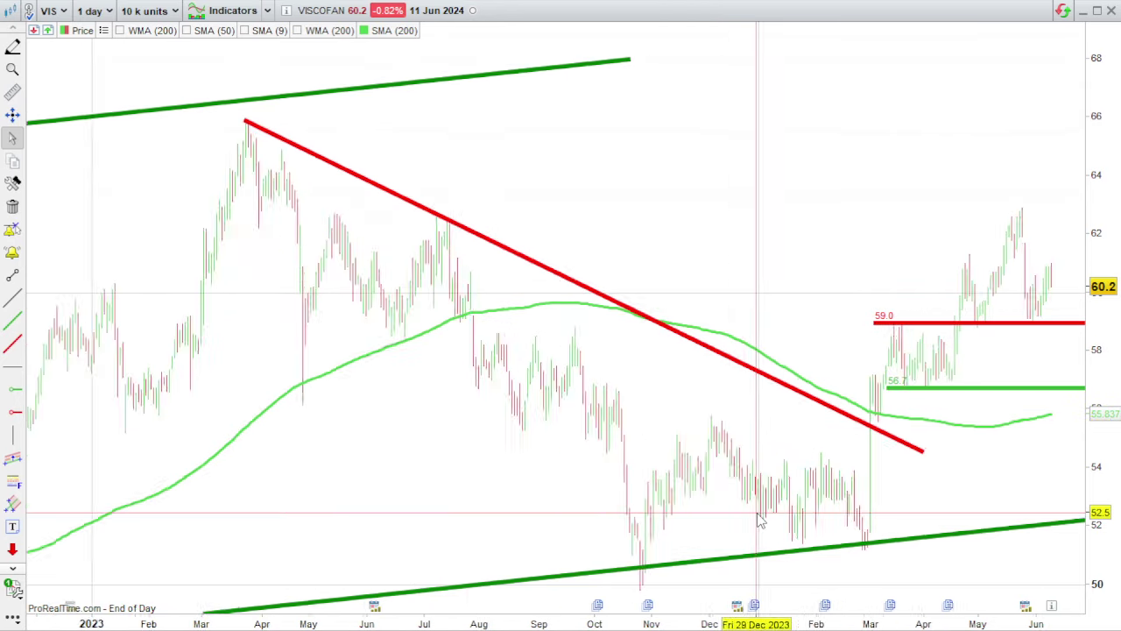
{"action": "scroll", "coordinate": [776, 520], "scroll_direction": "down", "scroll_amount": 4}
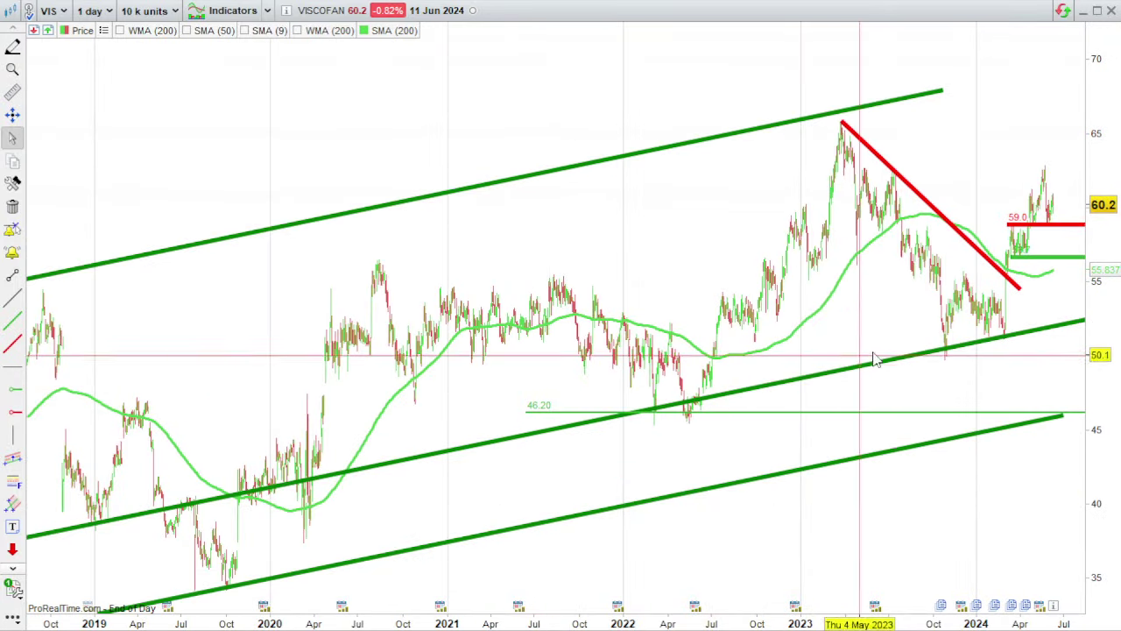
Review Viscofan's price history back to 2009 against the lower green rising lines and the 46.20 level
{"action": "mouse_move", "coordinate": [1085, 325]}
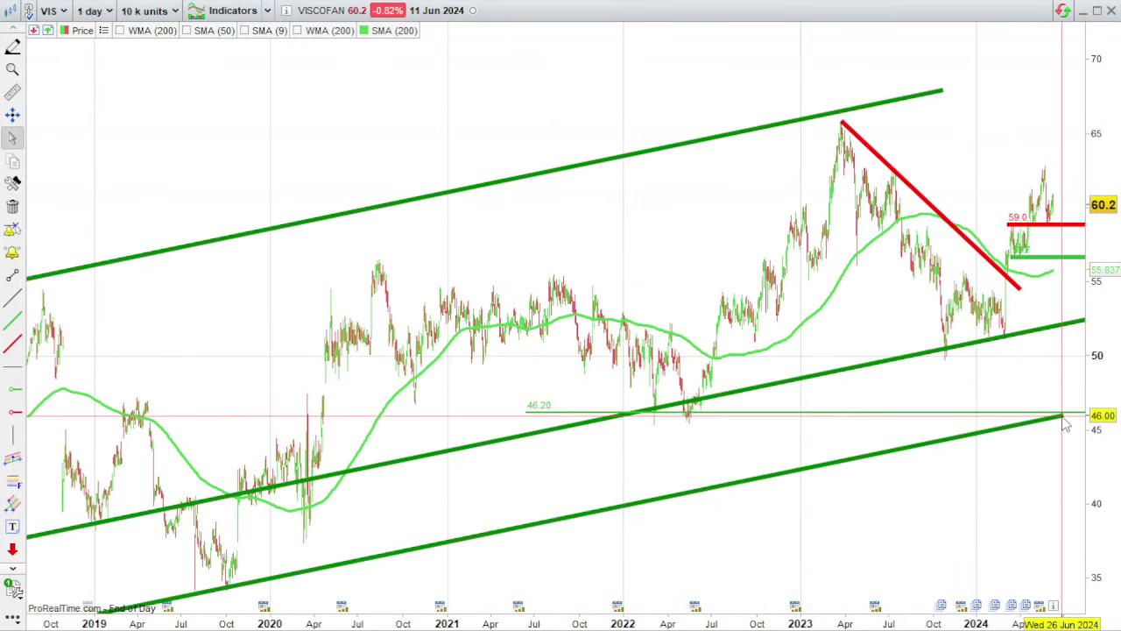
{"action": "scroll", "coordinate": [1039, 429], "scroll_direction": "down", "scroll_amount": 2}
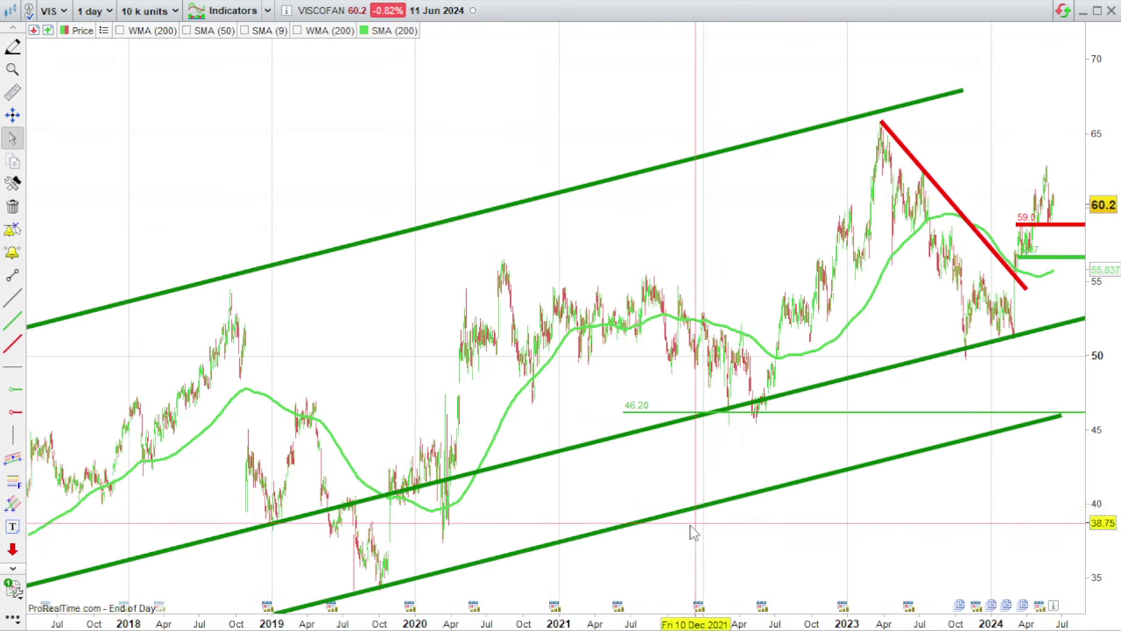
{"action": "scroll", "coordinate": [692, 532], "scroll_direction": "down", "scroll_amount": 4}
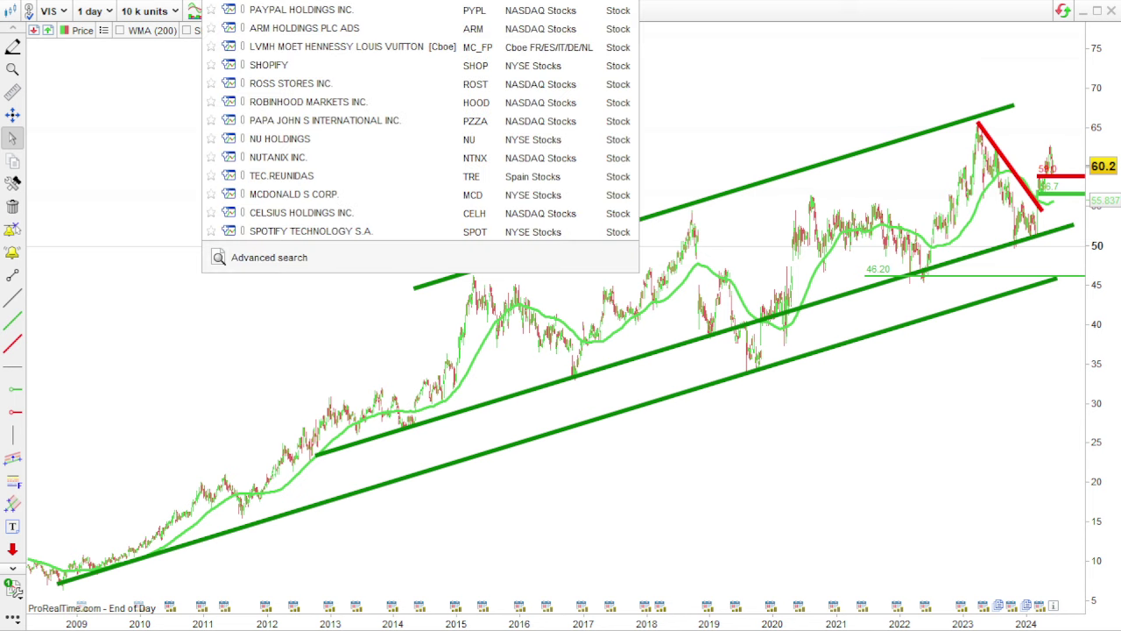
Switch the chart to Vidrala (VID)
{"action": "type", "text": "VID"}
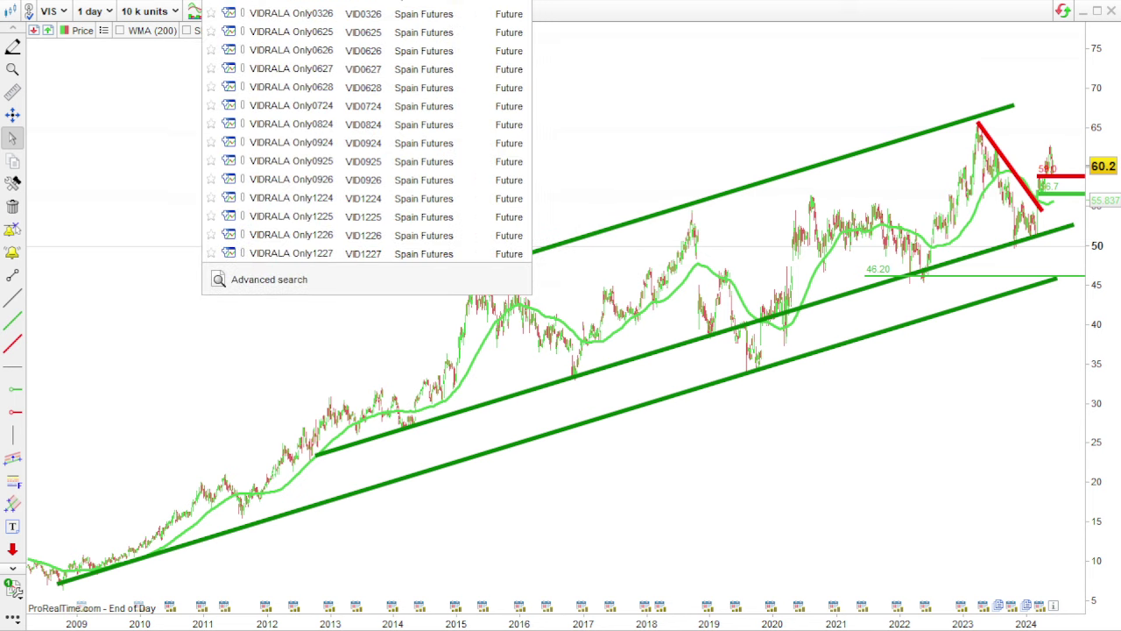
{"action": "key", "text": "Return"}
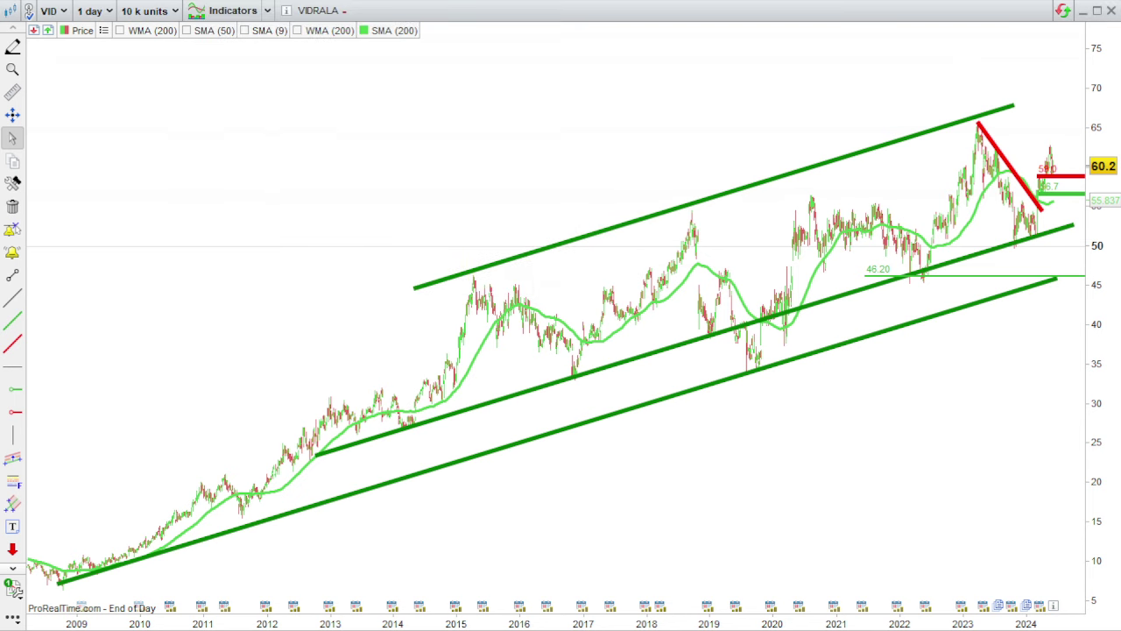
Inspect Vidrala's 2024 green rising channel, the breakout above 96.5 and 98.4, and the vertical green target projections
{"action": "scroll", "coordinate": [640, 330], "scroll_direction": "up", "scroll_amount": 5}
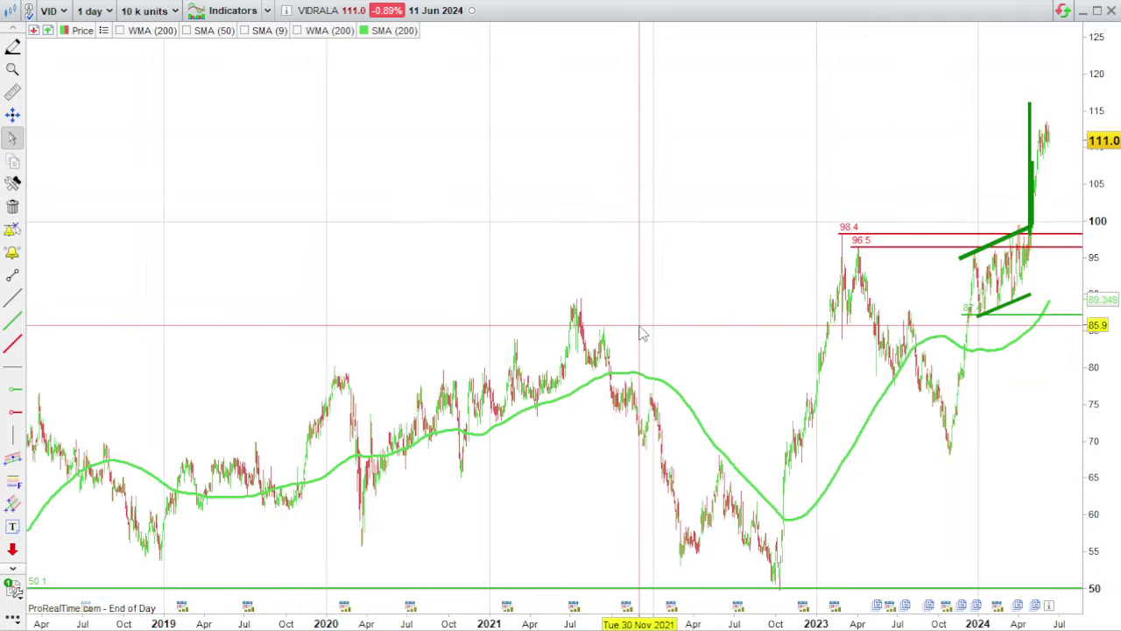
{"action": "scroll", "coordinate": [644, 334], "scroll_direction": "up", "scroll_amount": 6}
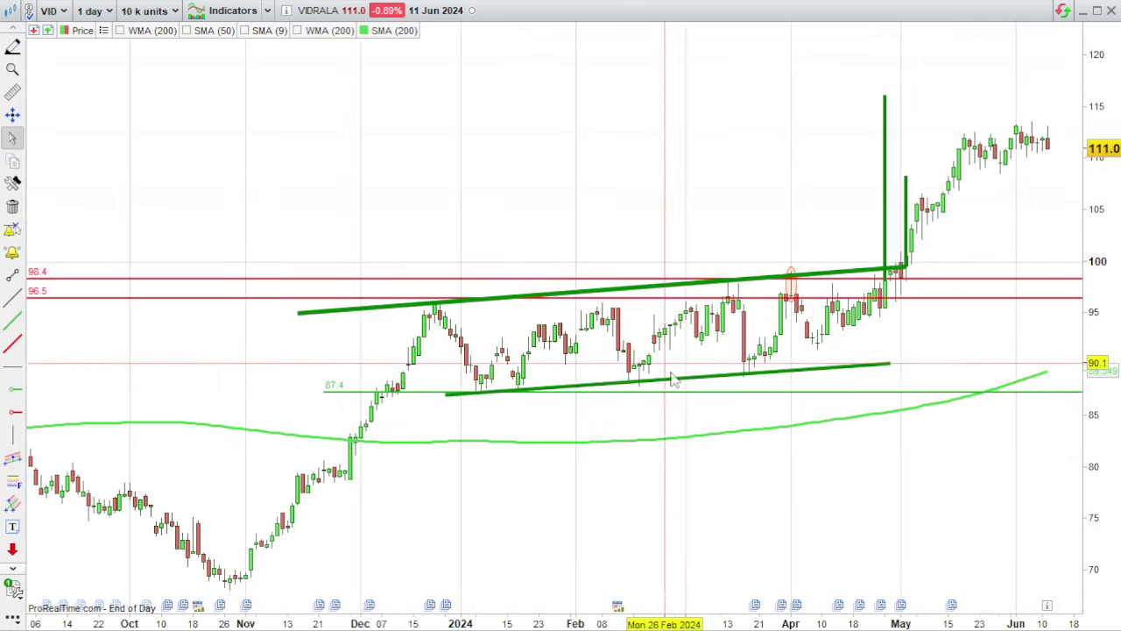
{"action": "scroll", "coordinate": [692, 424], "scroll_direction": "up", "scroll_amount": 2}
{"action": "scroll", "coordinate": [701, 423], "scroll_direction": "down", "scroll_amount": 2}
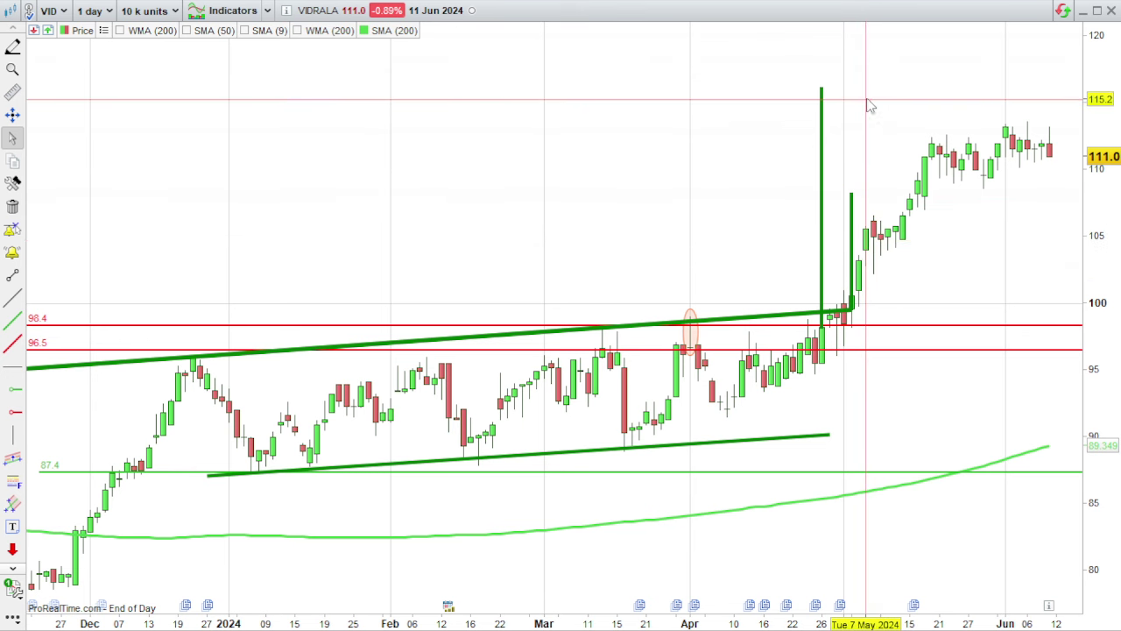
{"action": "mouse_move", "coordinate": [873, 94]}
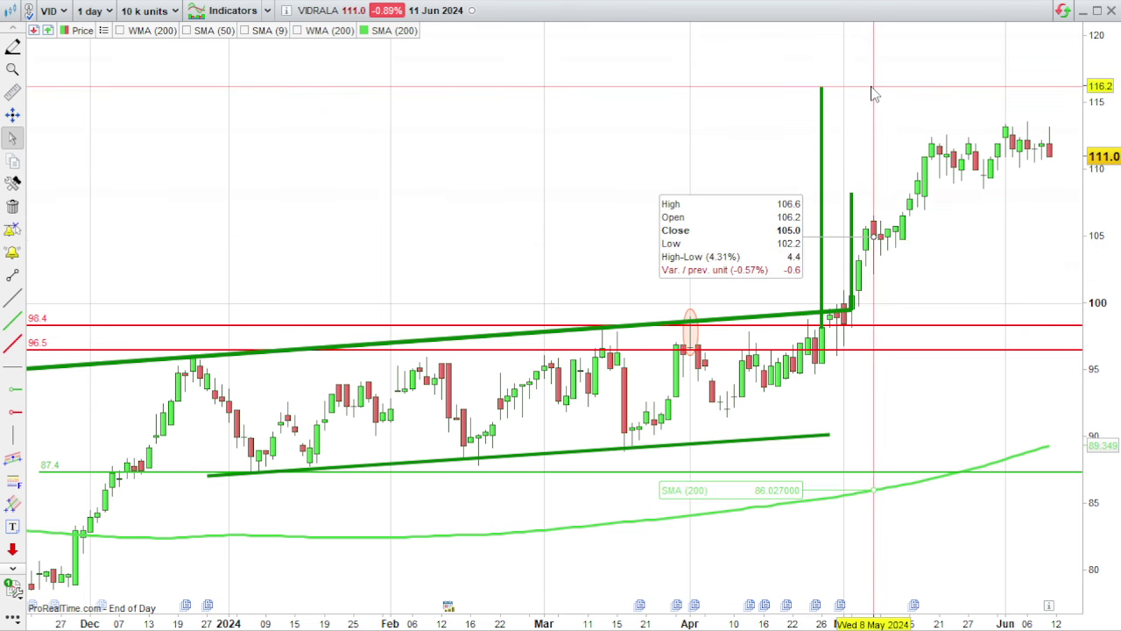
Review Vidrala's price history back to late 2016 against the 50.1 support and the 200-period moving average
{"action": "scroll", "coordinate": [781, 289], "scroll_direction": "down", "scroll_amount": 5}
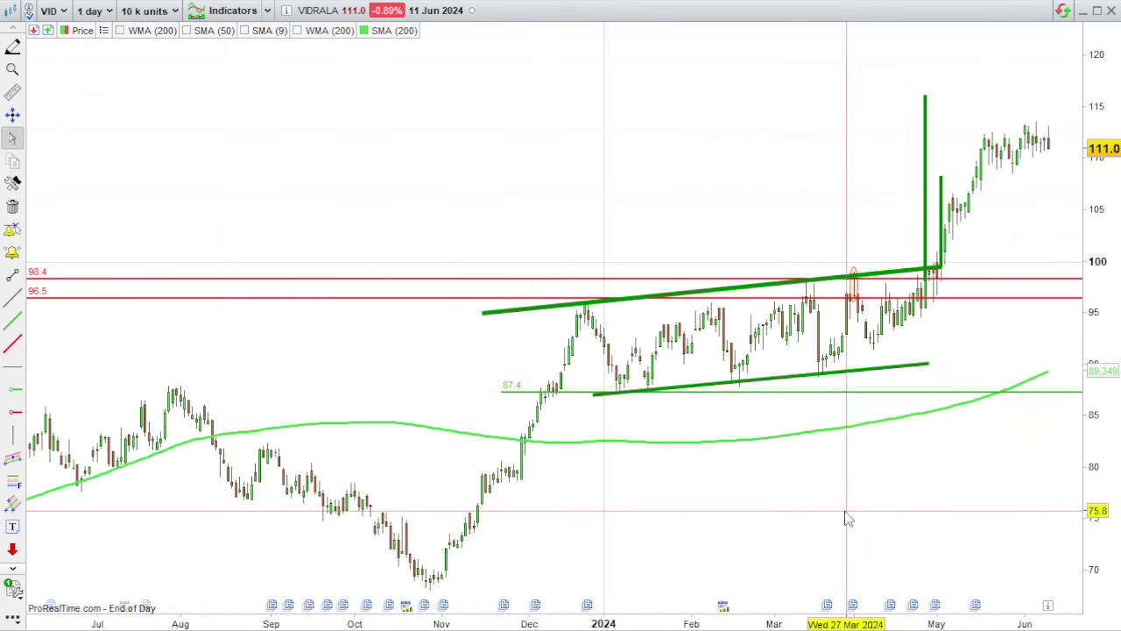
{"action": "scroll", "coordinate": [856, 528], "scroll_direction": "down", "scroll_amount": 6}
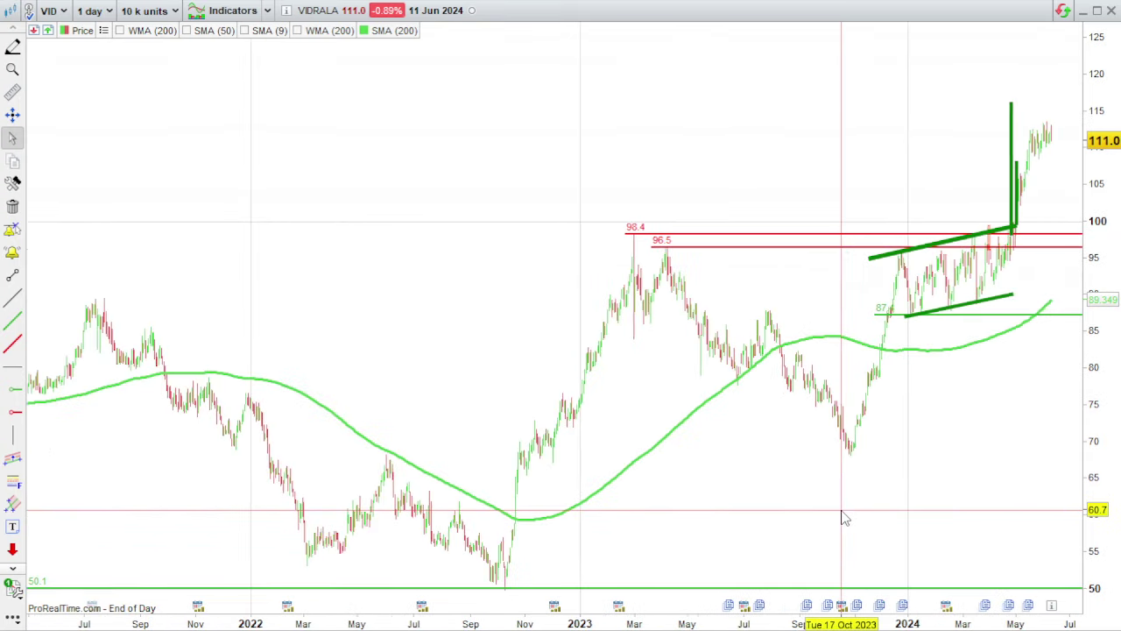
{"action": "scroll", "coordinate": [843, 523], "scroll_direction": "down", "scroll_amount": 2}
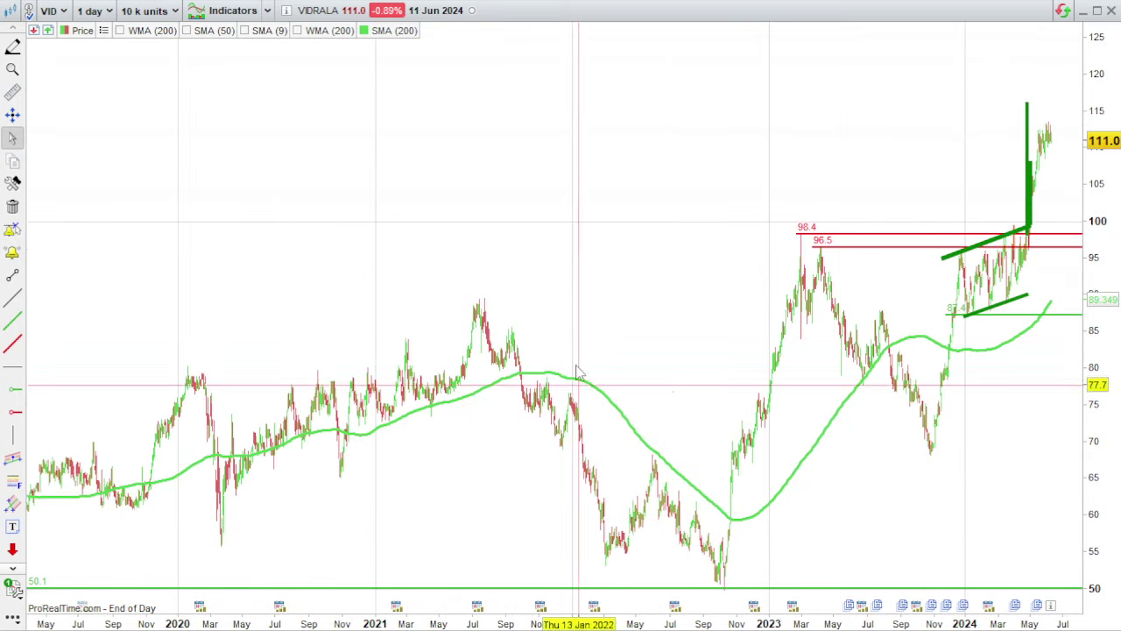
{"action": "scroll", "coordinate": [621, 303], "scroll_direction": "down", "scroll_amount": 3}
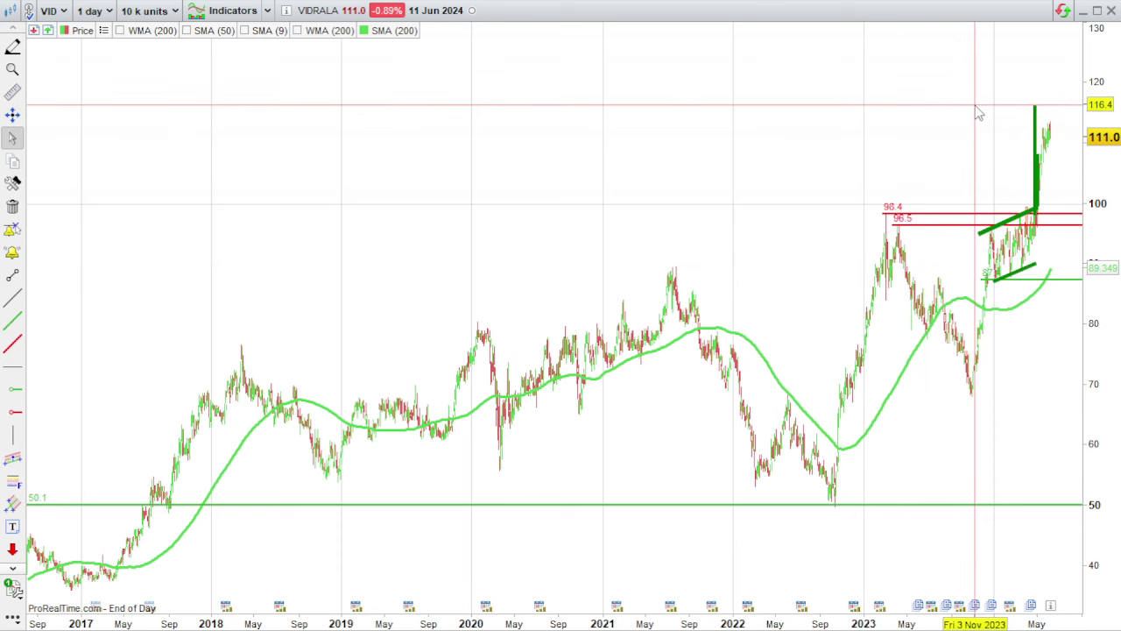
{"action": "mouse_move", "coordinate": [979, 114]}
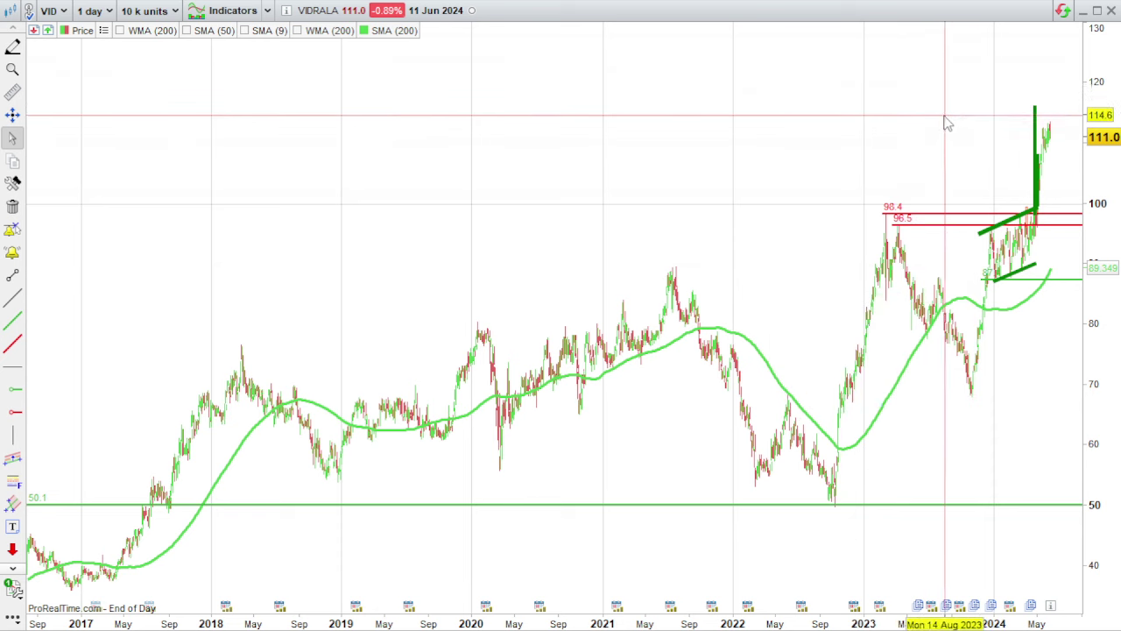
Examine Vidrala's daily candles since November 2023 around the 96.5 and 98.4 levels and the green channel
{"action": "scroll", "coordinate": [832, 451], "scroll_direction": "up", "scroll_amount": 2}
{"action": "scroll", "coordinate": [832, 451], "scroll_direction": "up", "scroll_amount": 4}
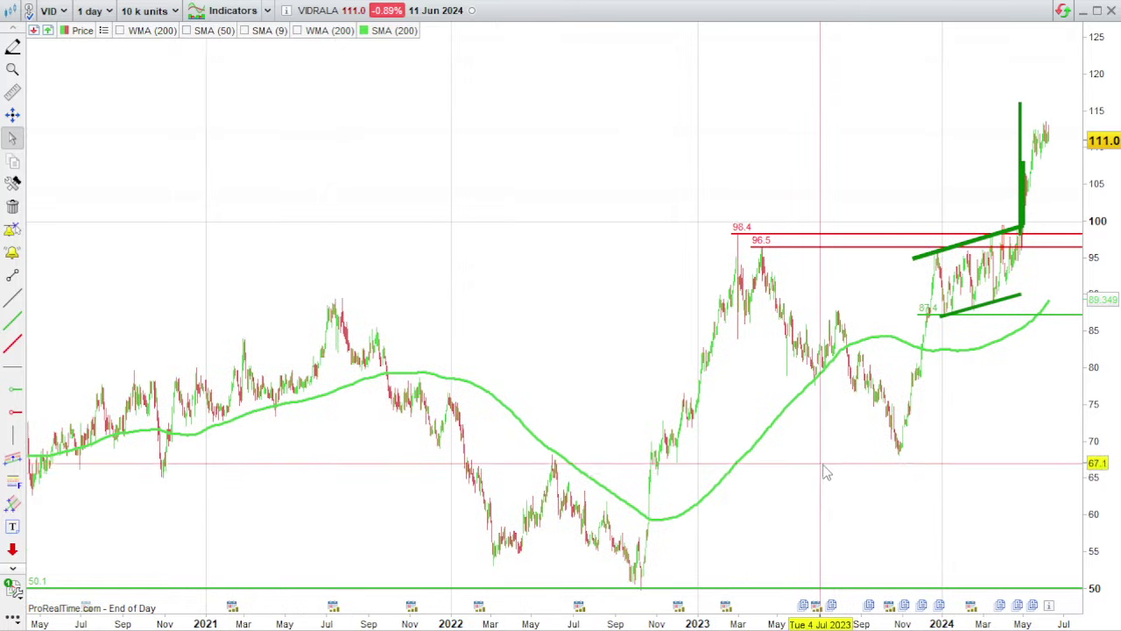
{"action": "scroll", "coordinate": [825, 483], "scroll_direction": "up", "scroll_amount": 3}
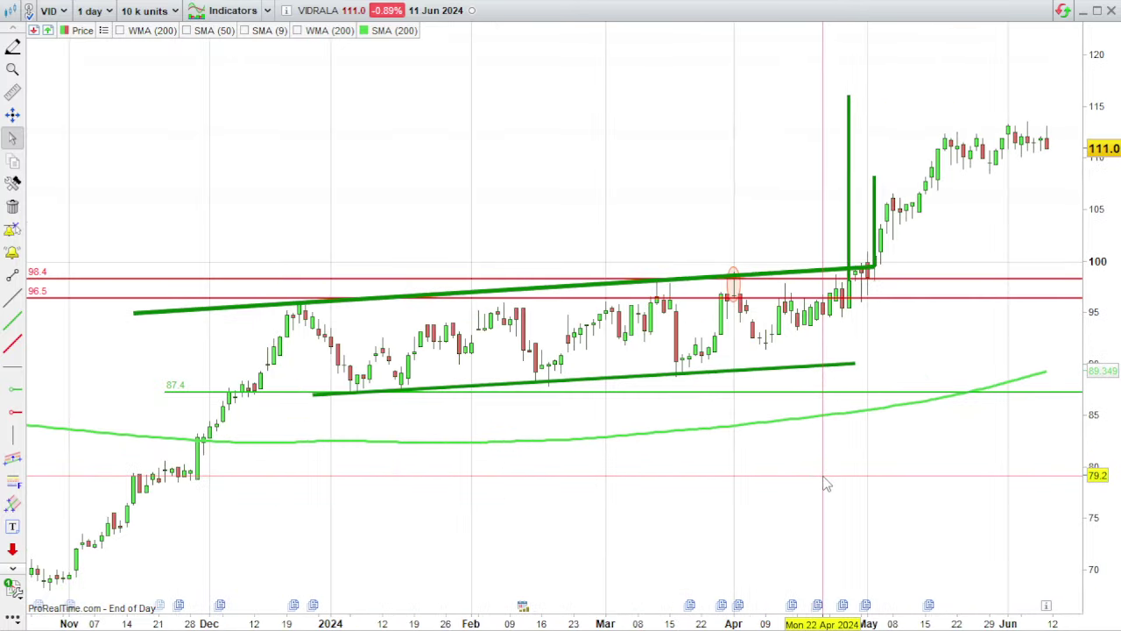
{"action": "scroll", "coordinate": [905, 415], "scroll_direction": "down", "scroll_amount": 2}
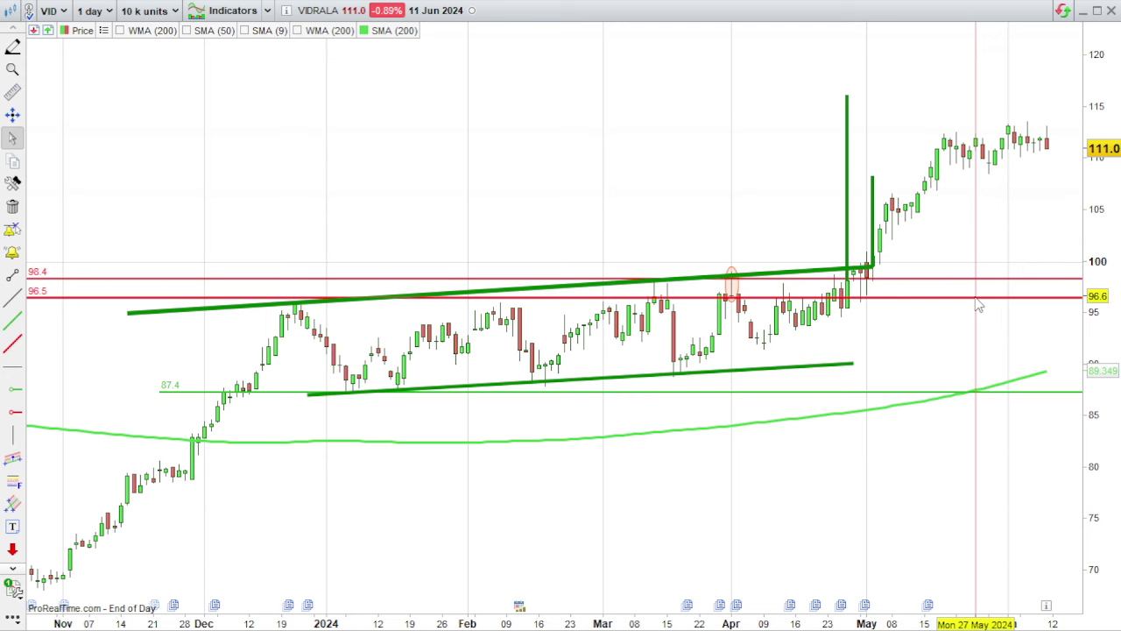
{"action": "mouse_move", "coordinate": [979, 304]}
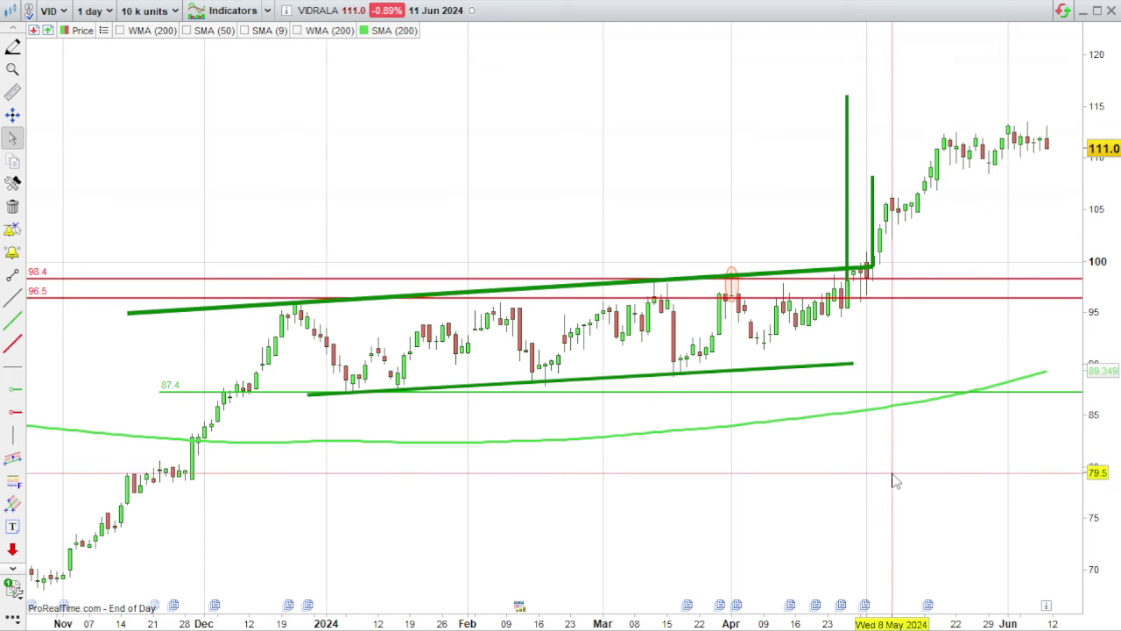
Compare Vidrala's early-2023 peaks at 98.4 and 96.5 with the 2024 channel breakout
{"action": "scroll", "coordinate": [583, 453], "scroll_direction": "down", "scroll_amount": 4}
{"action": "scroll", "coordinate": [394, 408], "scroll_direction": "down", "scroll_amount": 1}
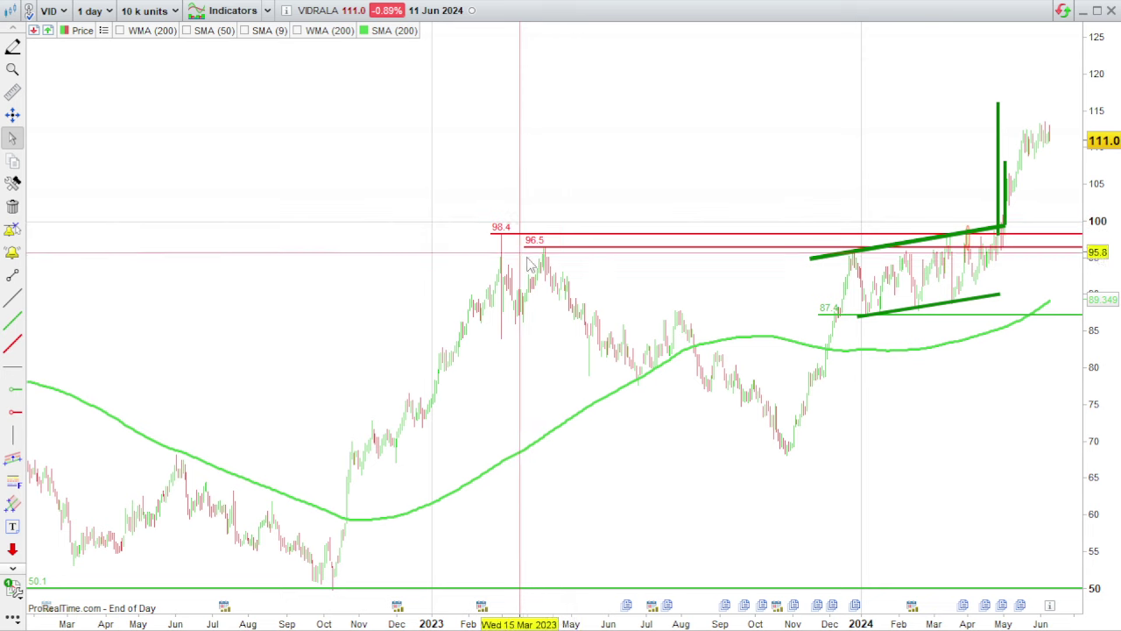
{"action": "scroll", "coordinate": [566, 387], "scroll_direction": "down", "scroll_amount": 1}
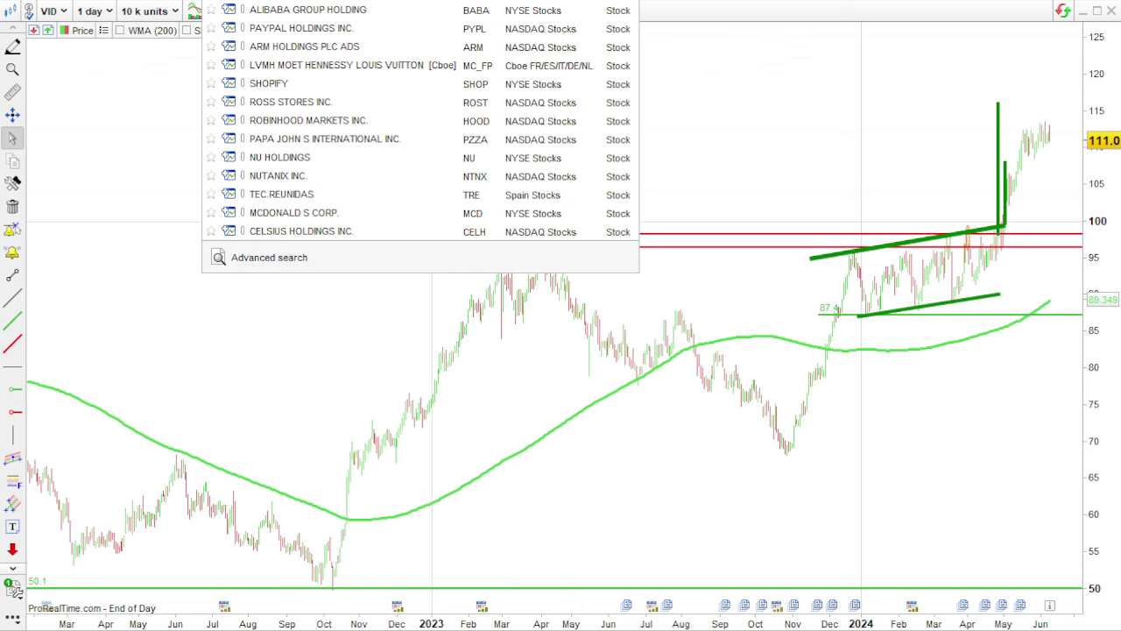
Switch the chart to Naturgy (NTGY)
{"action": "type", "text": "natu"}
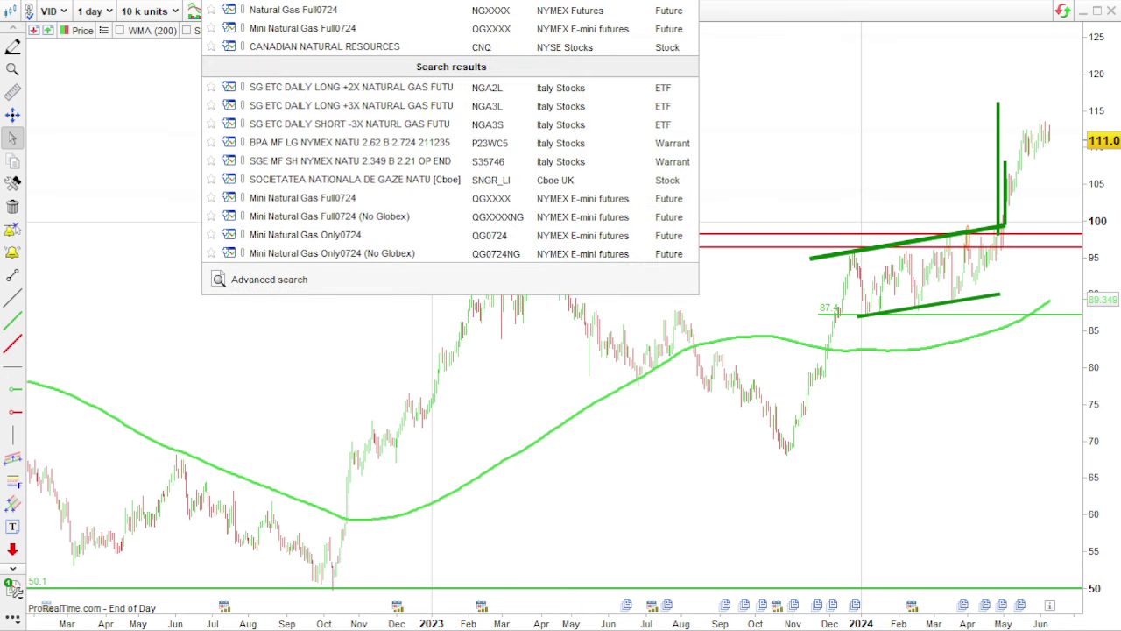
{"action": "key", "text": "Return"}
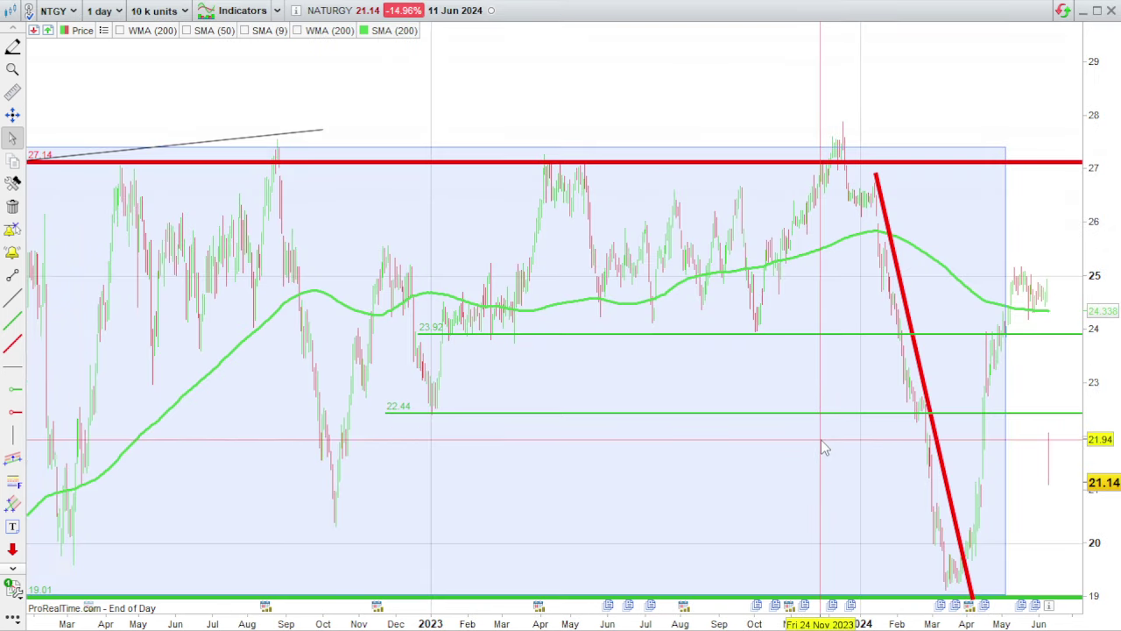
Inspect Naturgy's 11 June 2024 downside gap against the 23.92 and 22.44 levels and the 200-period moving average
{"action": "scroll", "coordinate": [852, 445], "scroll_direction": "up", "scroll_amount": 5}
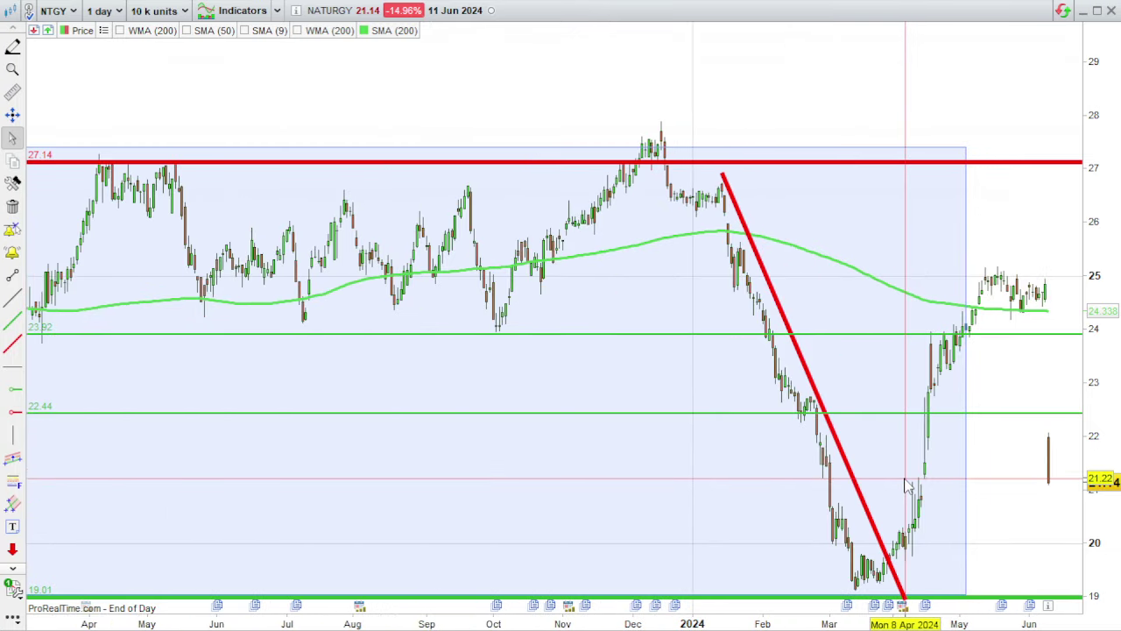
{"action": "scroll", "coordinate": [908, 492], "scroll_direction": "up", "scroll_amount": 2}
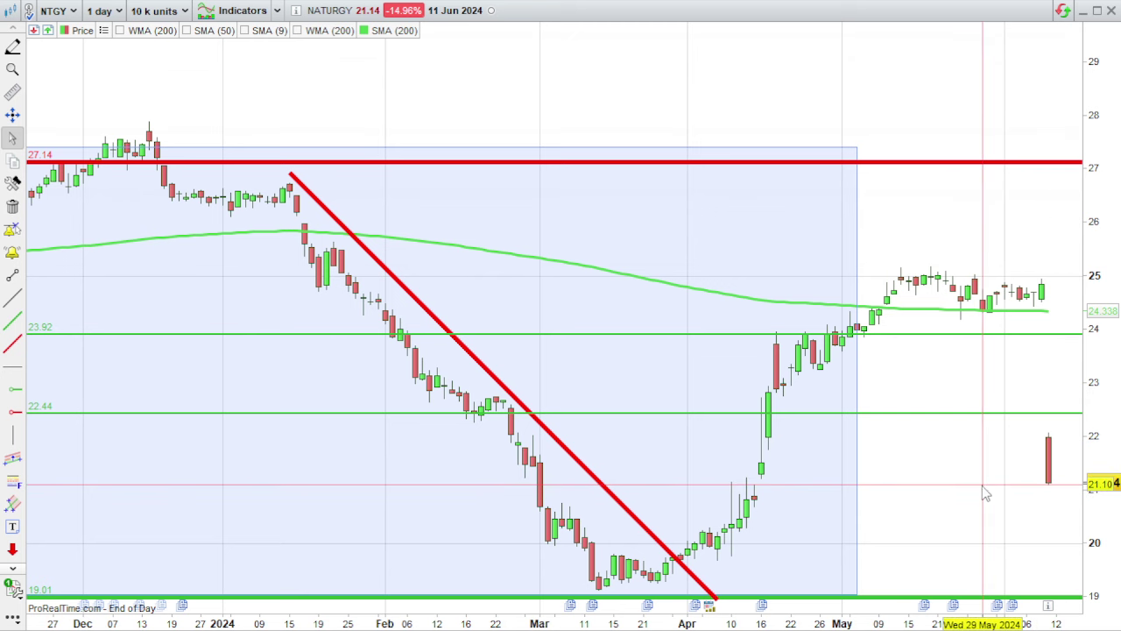
{"action": "scroll", "coordinate": [972, 499], "scroll_direction": "down", "scroll_amount": 3}
{"action": "scroll", "coordinate": [961, 515], "scroll_direction": "down", "scroll_amount": 2}
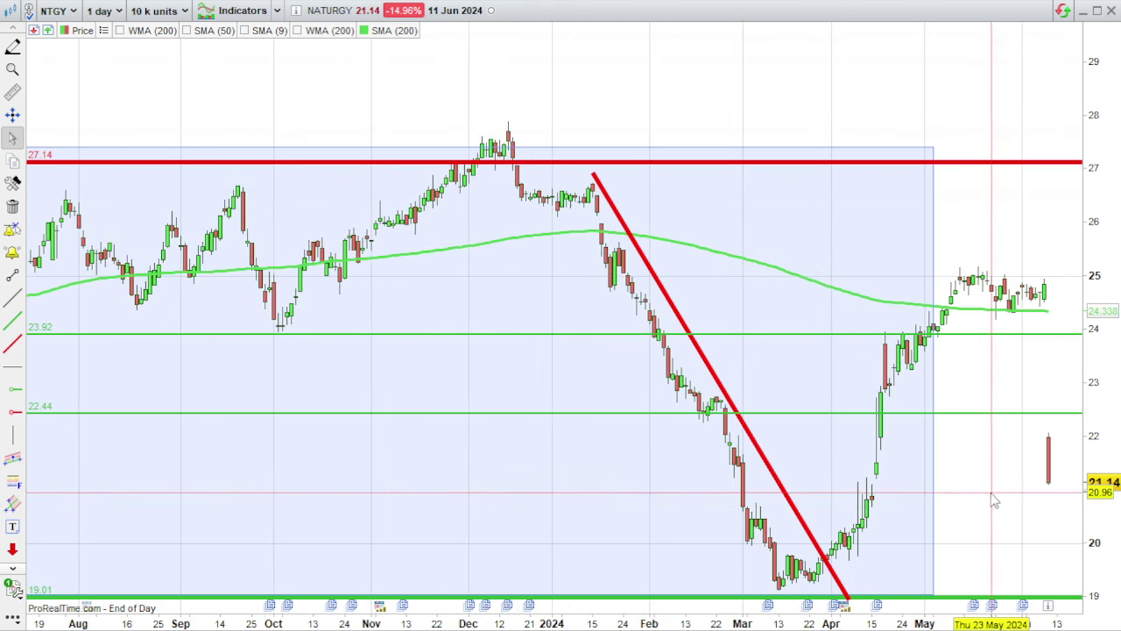
{"action": "mouse_move", "coordinate": [995, 501]}
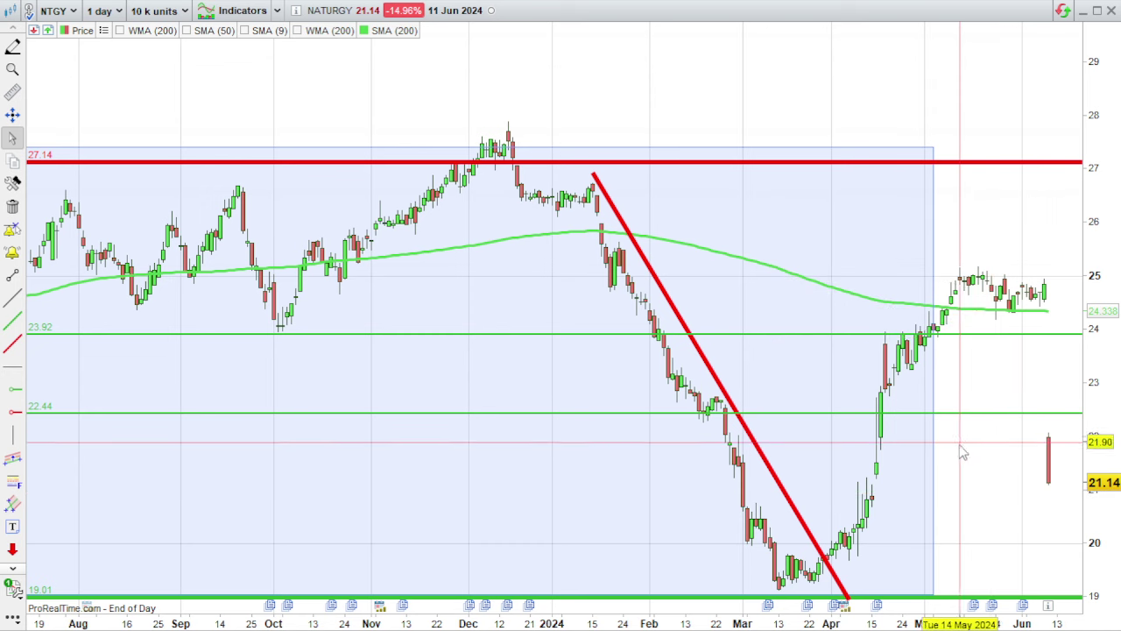
Review Naturgy's sideways range between 19.01 and 27.14 back to 2021, focusing on the 19.01 support
{"action": "scroll", "coordinate": [1002, 495], "scroll_direction": "down", "scroll_amount": 1}
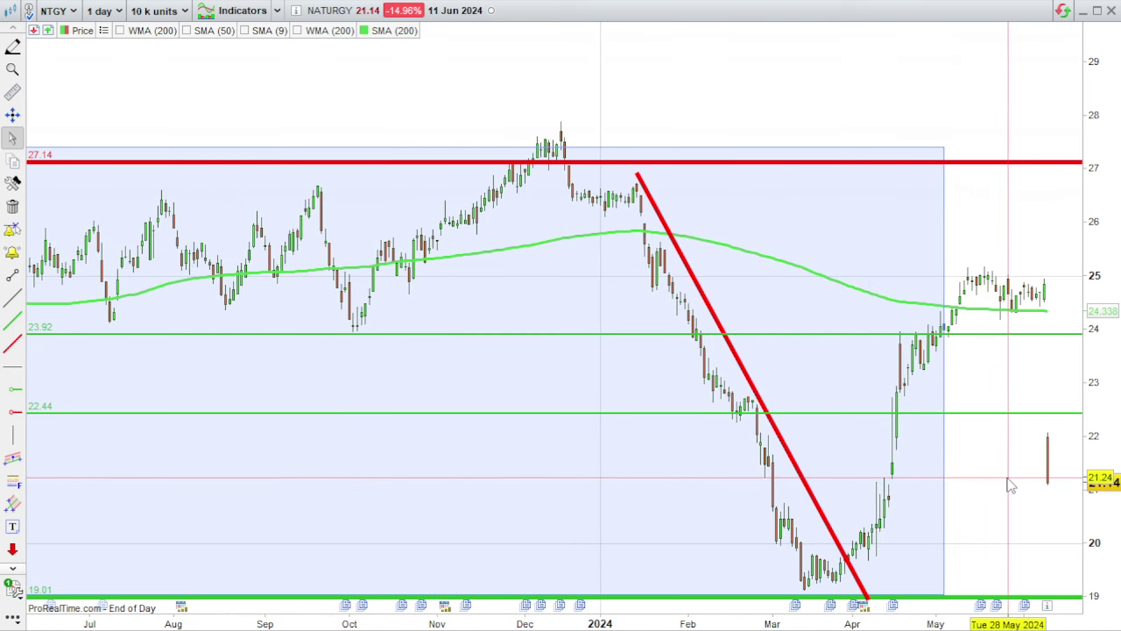
{"action": "scroll", "coordinate": [1011, 486], "scroll_direction": "down", "scroll_amount": 1}
{"action": "scroll", "coordinate": [1011, 486], "scroll_direction": "down", "scroll_amount": 2}
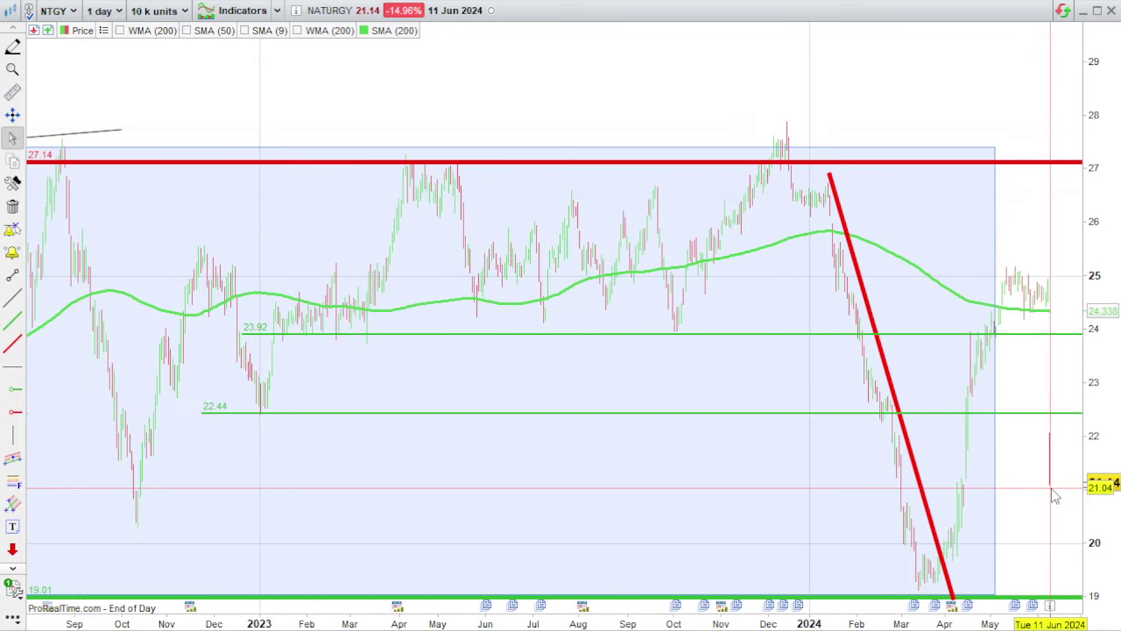
{"action": "scroll", "coordinate": [1054, 531], "scroll_direction": "down", "scroll_amount": 1}
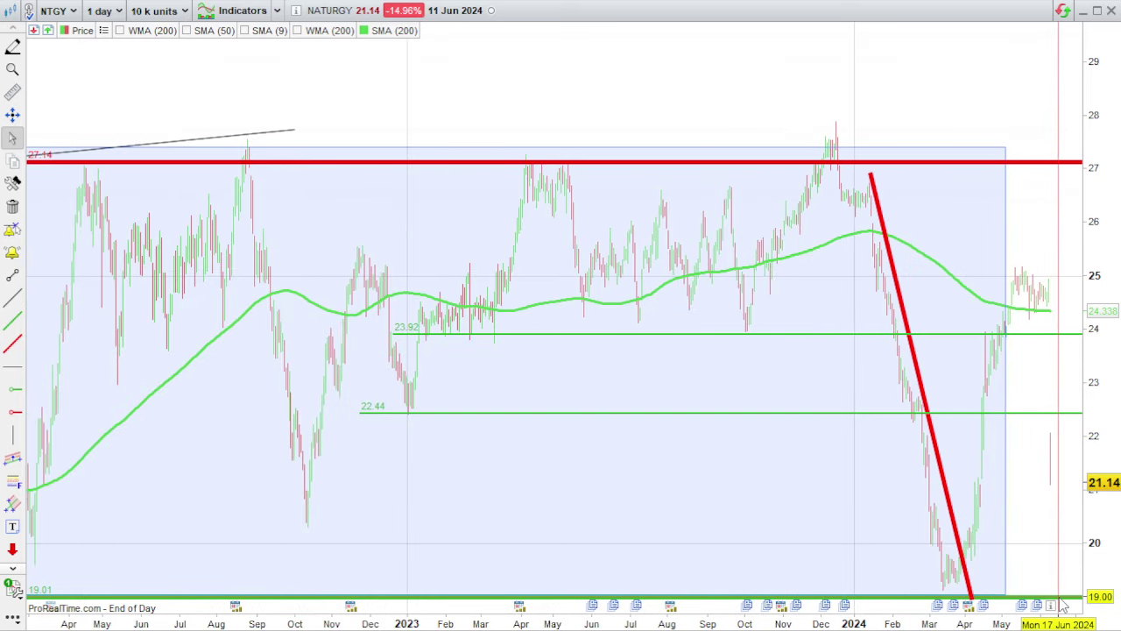
{"action": "scroll", "coordinate": [1045, 443], "scroll_direction": "down", "scroll_amount": 2}
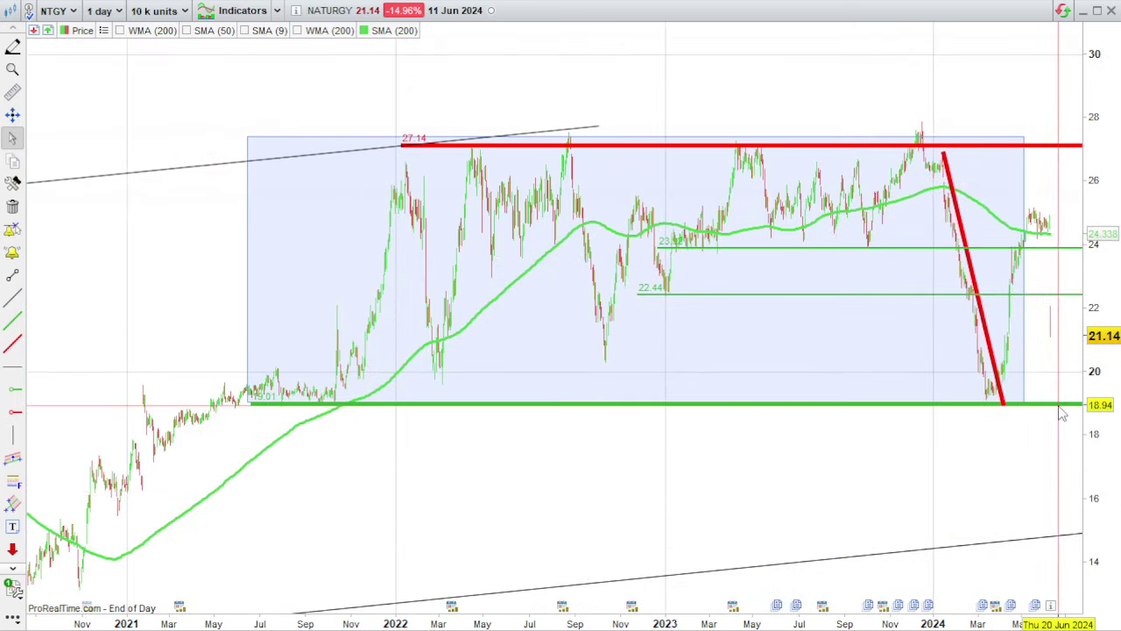
{"action": "mouse_move", "coordinate": [1061, 414]}
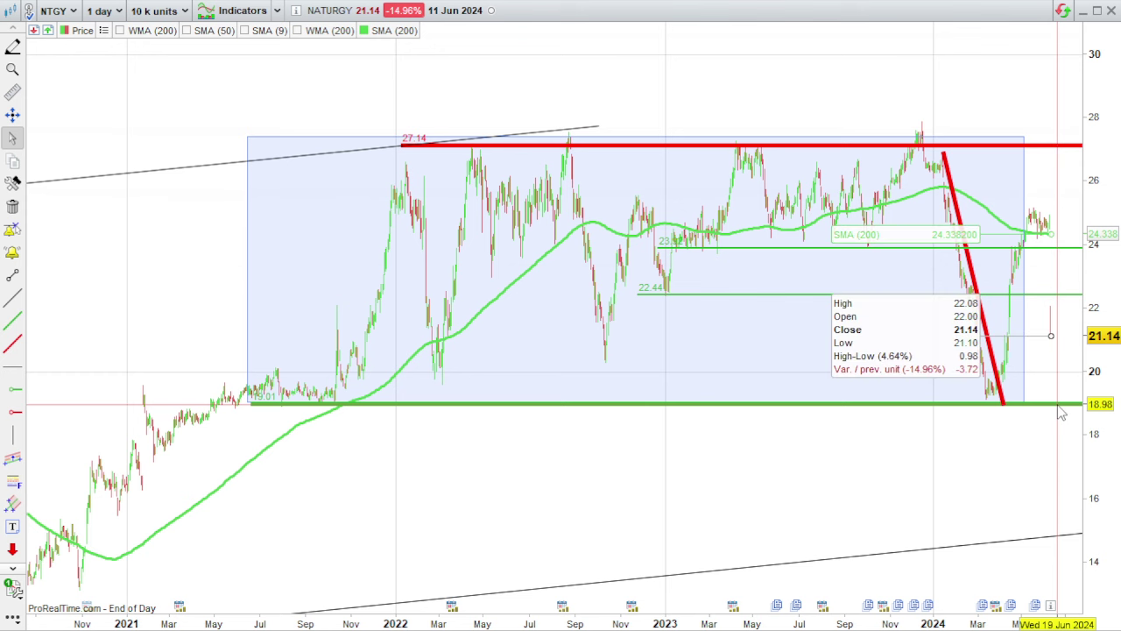
Examine Naturgy's June 2024 gap relative to the 23.92 level, the red downtrend line and the shaded multi-year range
{"action": "scroll", "coordinate": [1055, 418], "scroll_direction": "up", "scroll_amount": 2}
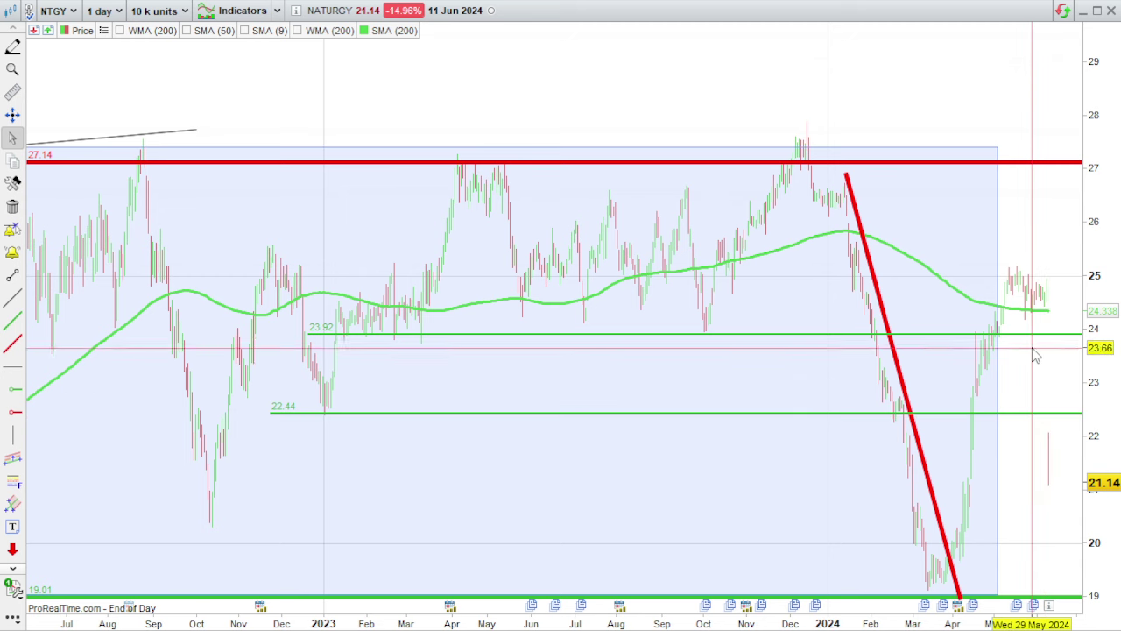
{"action": "mouse_move", "coordinate": [1035, 349]}
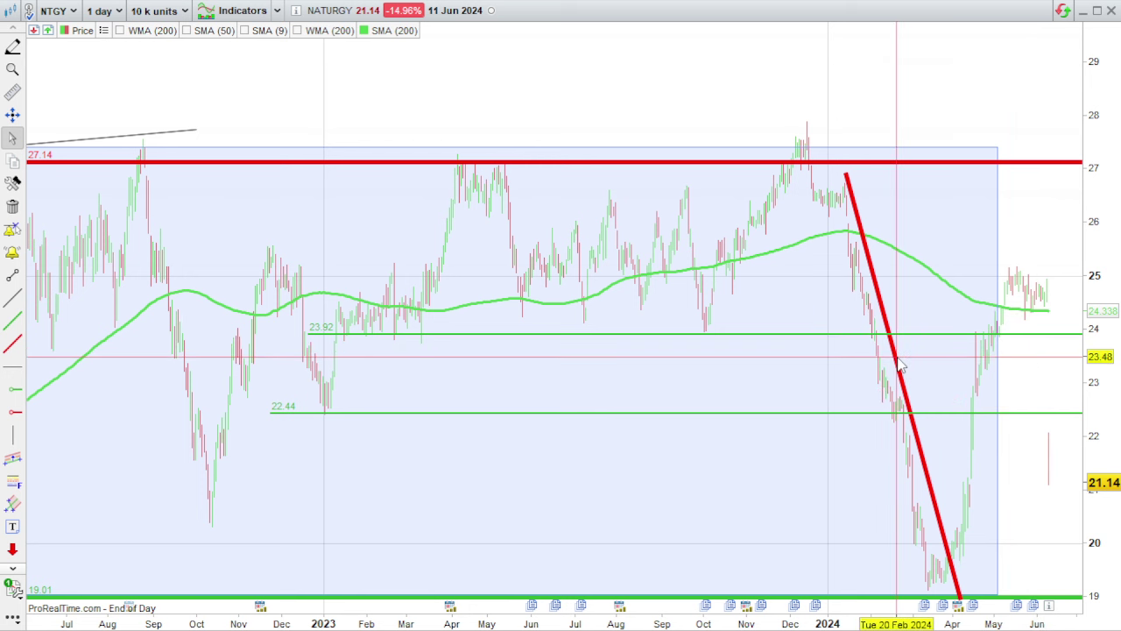
{"action": "scroll", "coordinate": [867, 389], "scroll_direction": "down", "scroll_amount": 5}
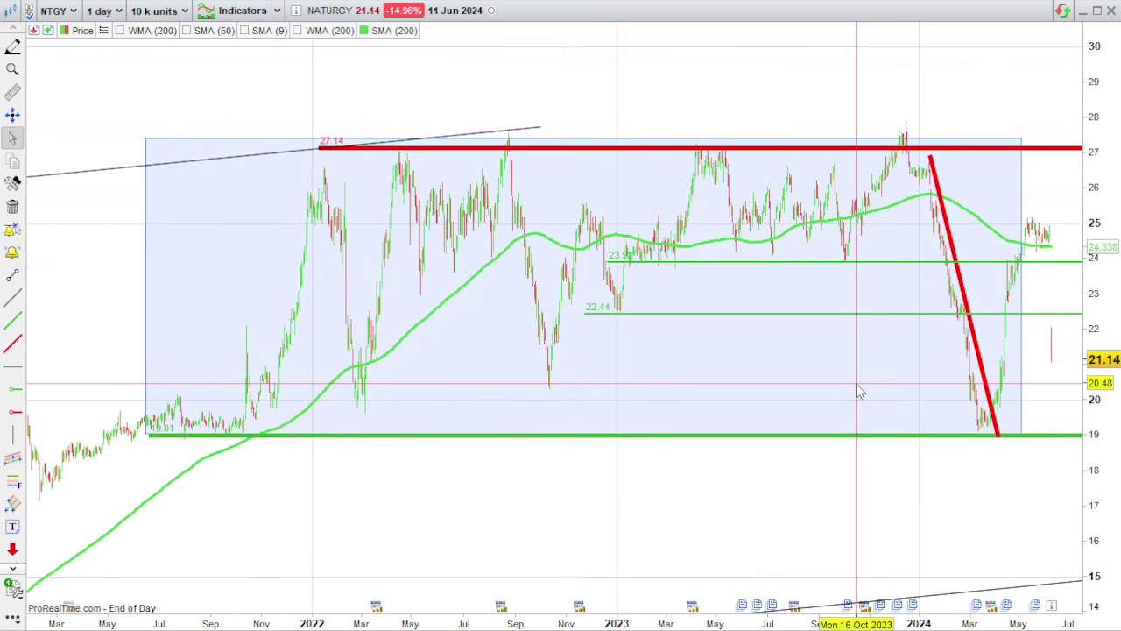
{"action": "mouse_move", "coordinate": [856, 383]}
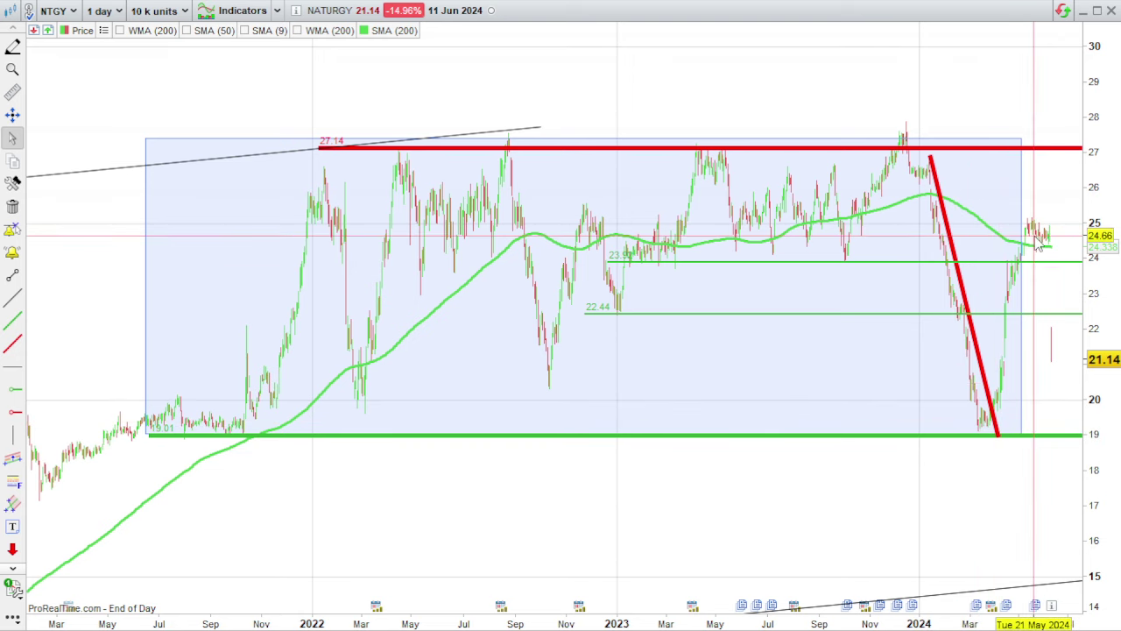
Inspect Naturgy's May–June 2024 candles and the 11 June gap against the 200-period SMA and the 22.44 level
{"action": "scroll", "coordinate": [985, 351], "scroll_direction": "up", "scroll_amount": 5}
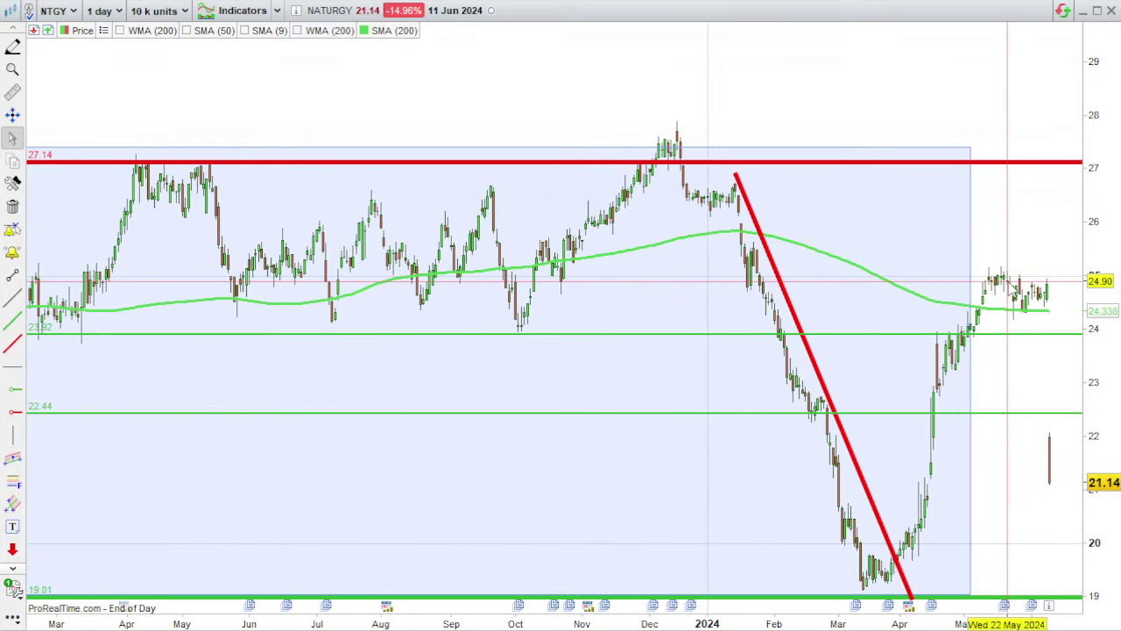
{"action": "mouse_move", "coordinate": [1008, 281]}
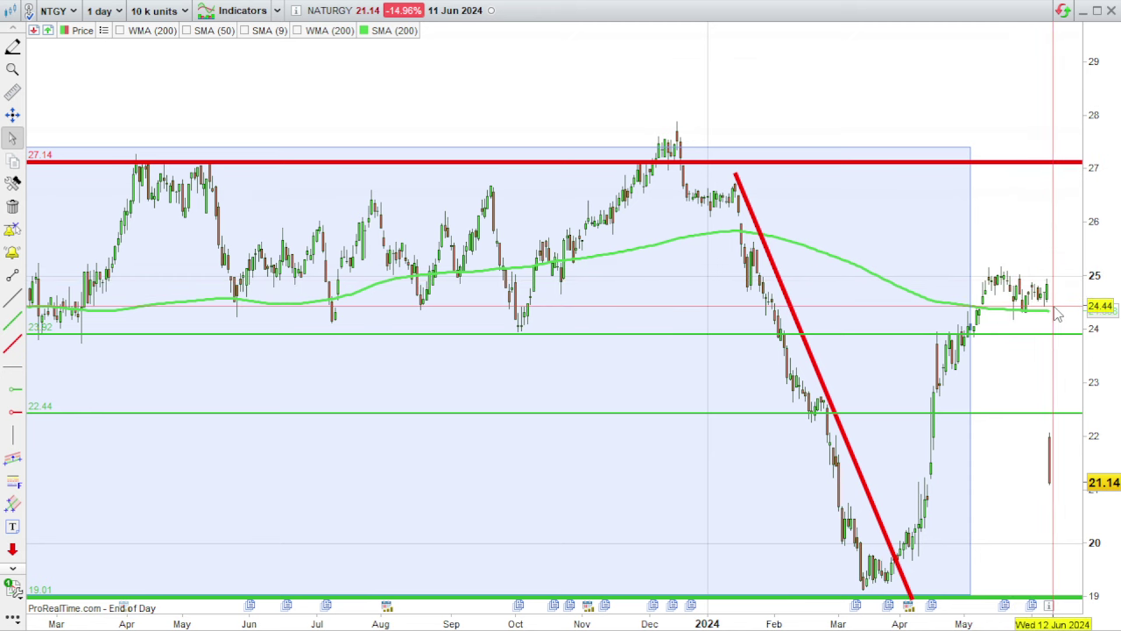
{"action": "mouse_move", "coordinate": [1057, 314]}
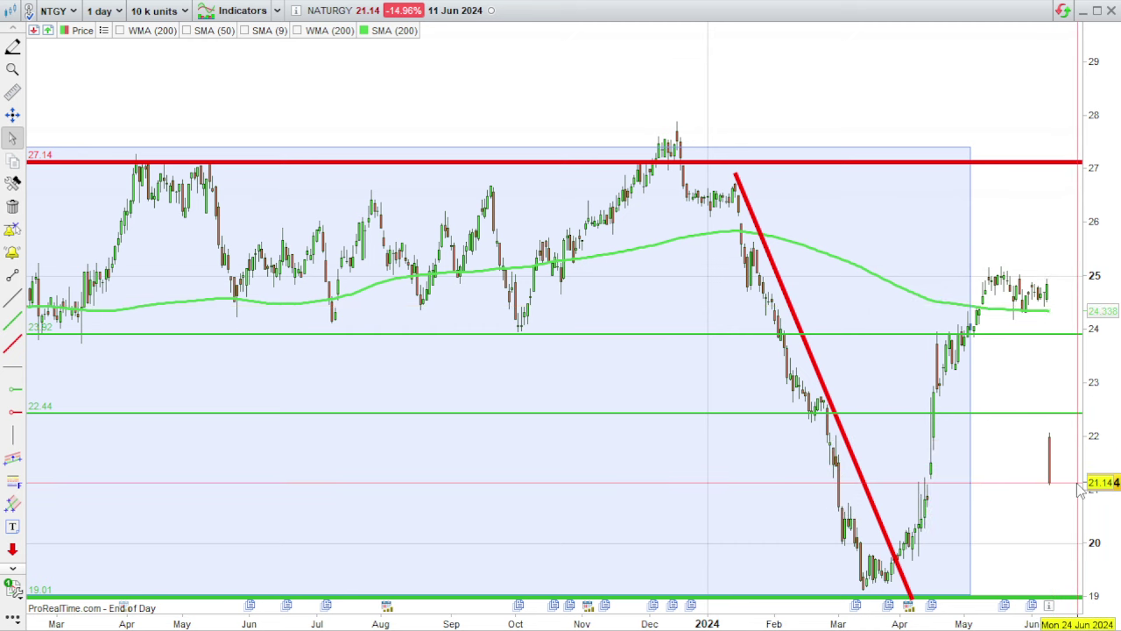
{"action": "mouse_move", "coordinate": [1081, 490]}
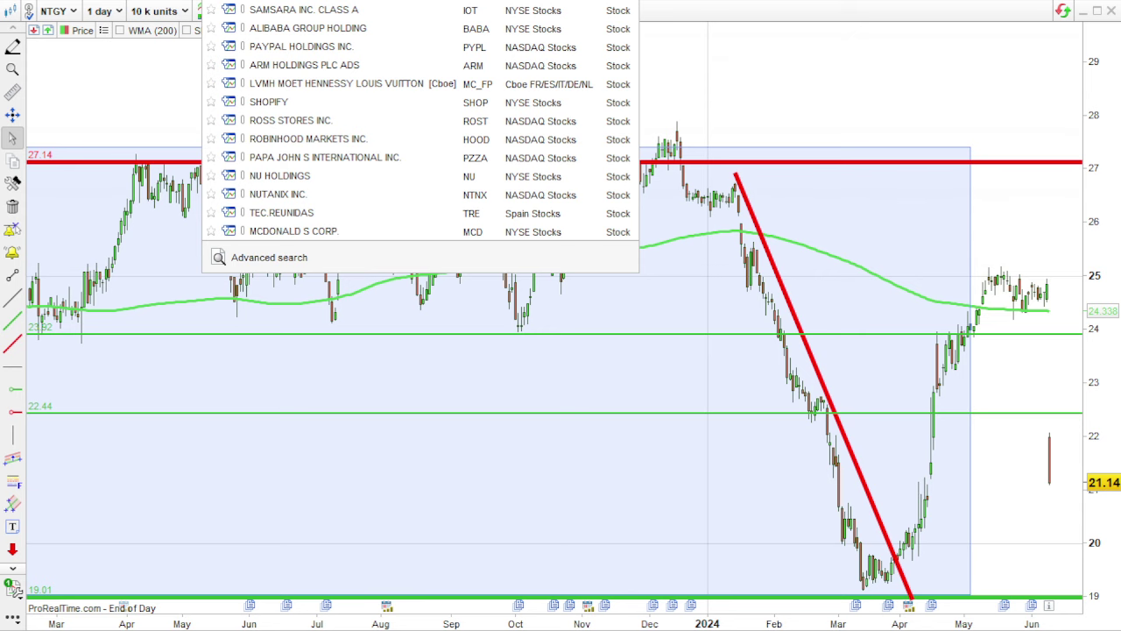
Search for "pharma" and switch the chart to Pharma Mar (PHM)
{"action": "type", "text": "pharma"}
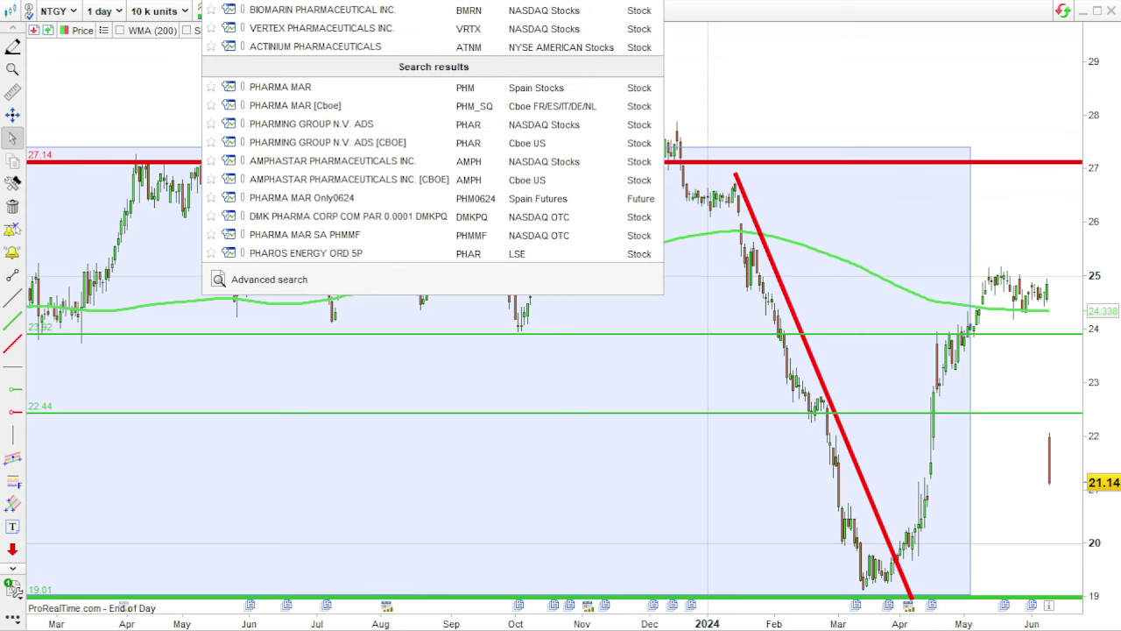
{"action": "left_click", "coordinate": [280, 234]}
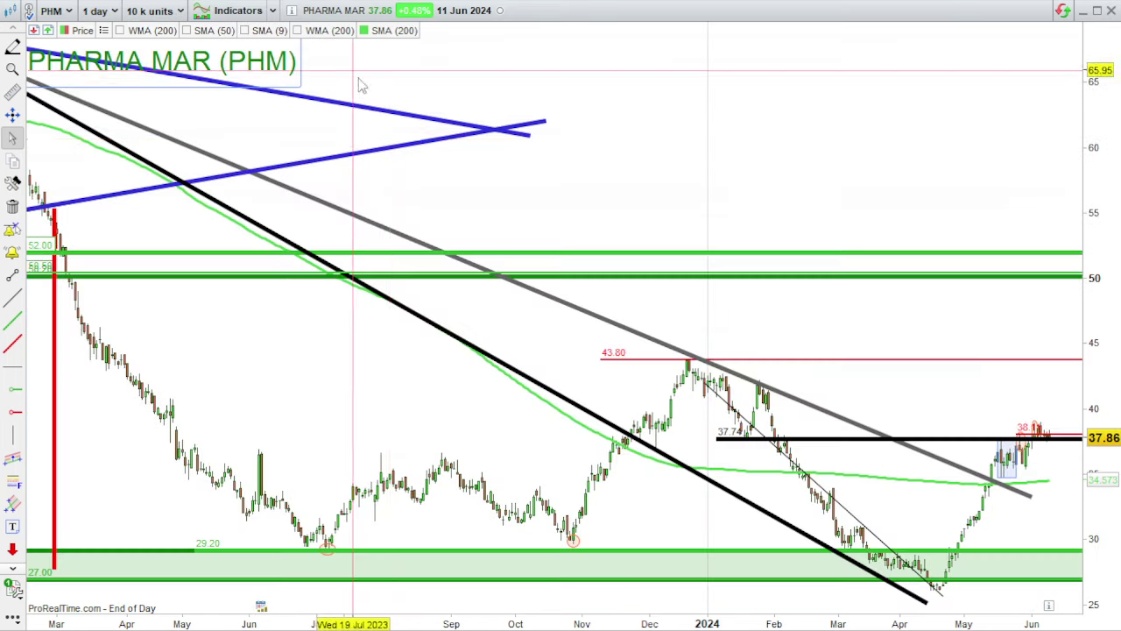
Review Pharma Mar's long-term downtrend lines since 2021 and the April 2024 rebound from the 27.00–29.20 support zone
{"action": "scroll", "coordinate": [668, 461], "scroll_direction": "down", "scroll_amount": 5}
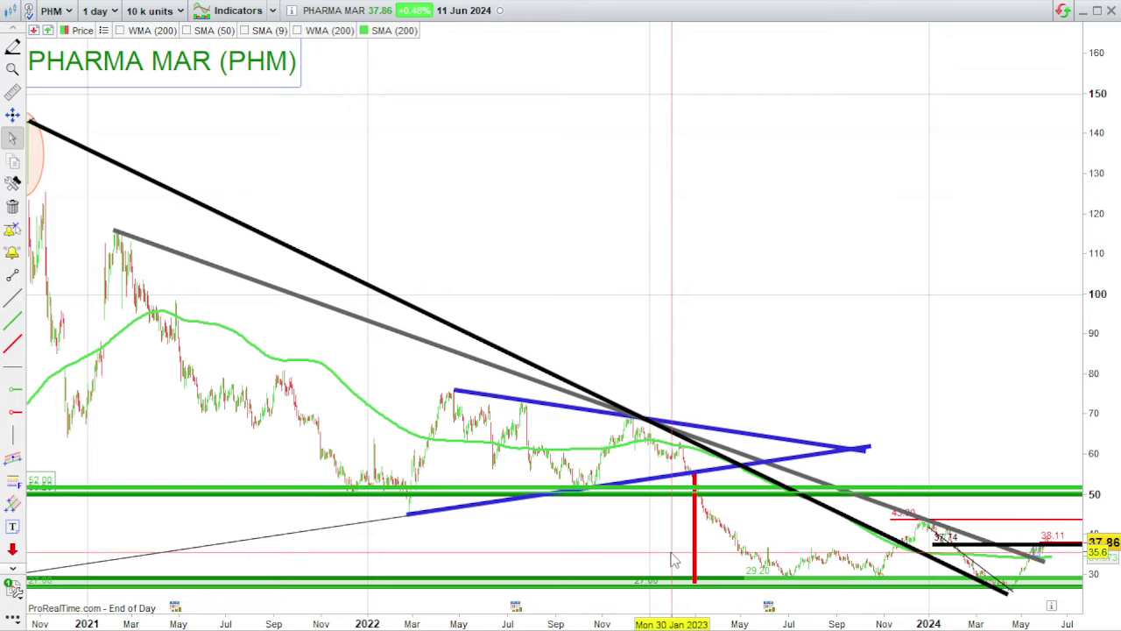
{"action": "scroll", "coordinate": [670, 560], "scroll_direction": "up", "scroll_amount": 5}
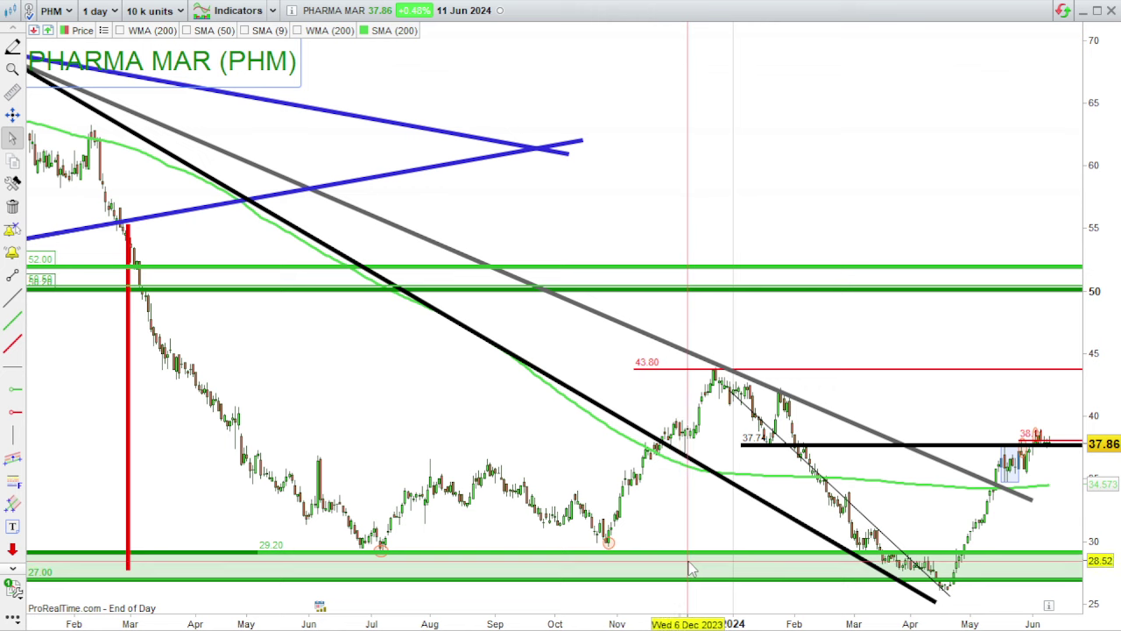
{"action": "scroll", "coordinate": [701, 560], "scroll_direction": "up", "scroll_amount": 3}
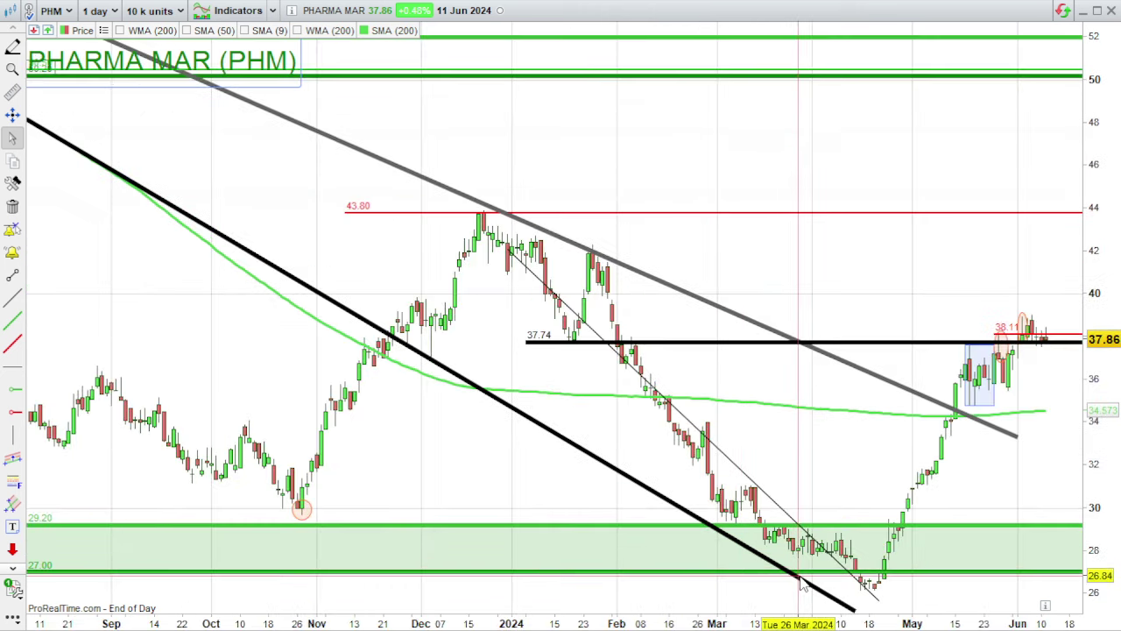
{"action": "scroll", "coordinate": [793, 539], "scroll_direction": "up", "scroll_amount": 2}
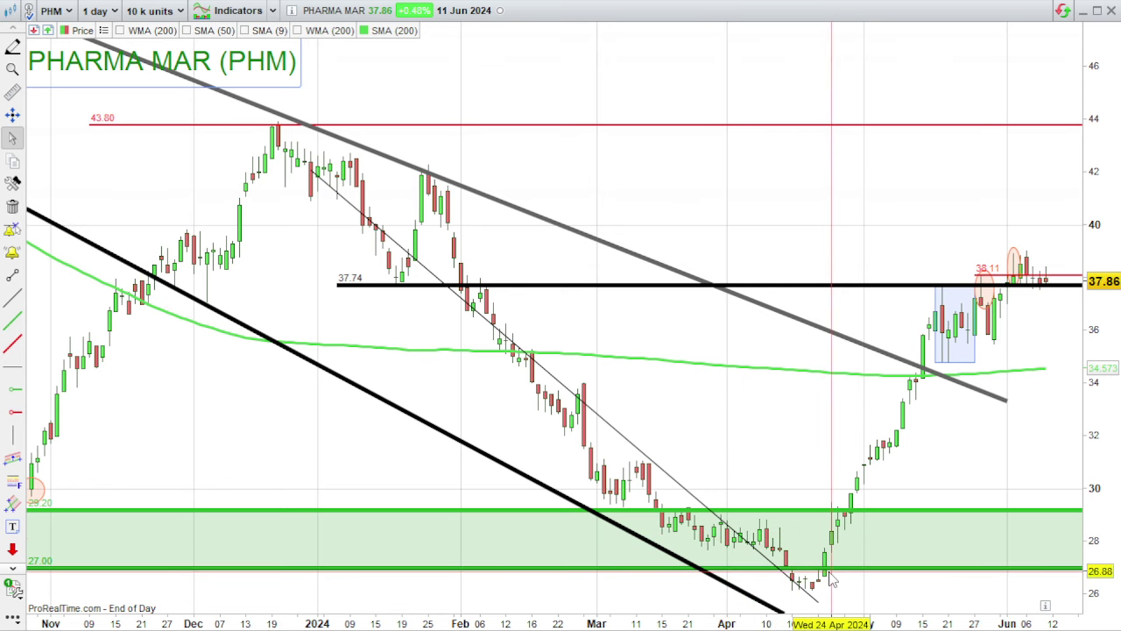
{"action": "mouse_move", "coordinate": [831, 580]}
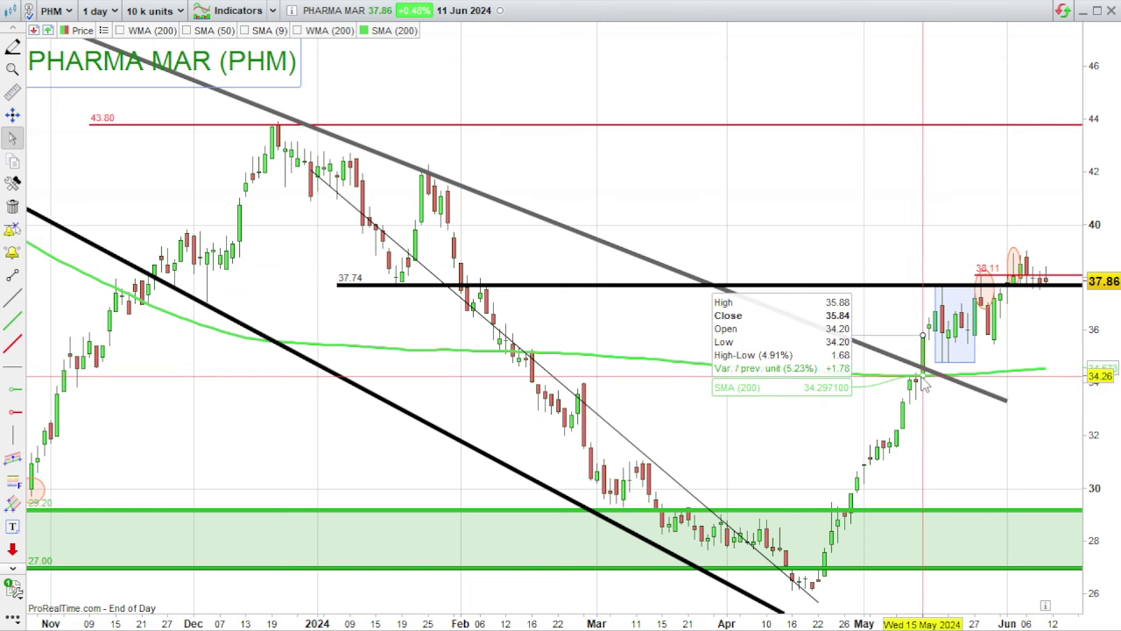
Examine Pharma Mar's 15 May 2024 breakout through the grey downtrend line and the 200-period SMA
{"action": "scroll", "coordinate": [920, 377], "scroll_direction": "up", "scroll_amount": 3}
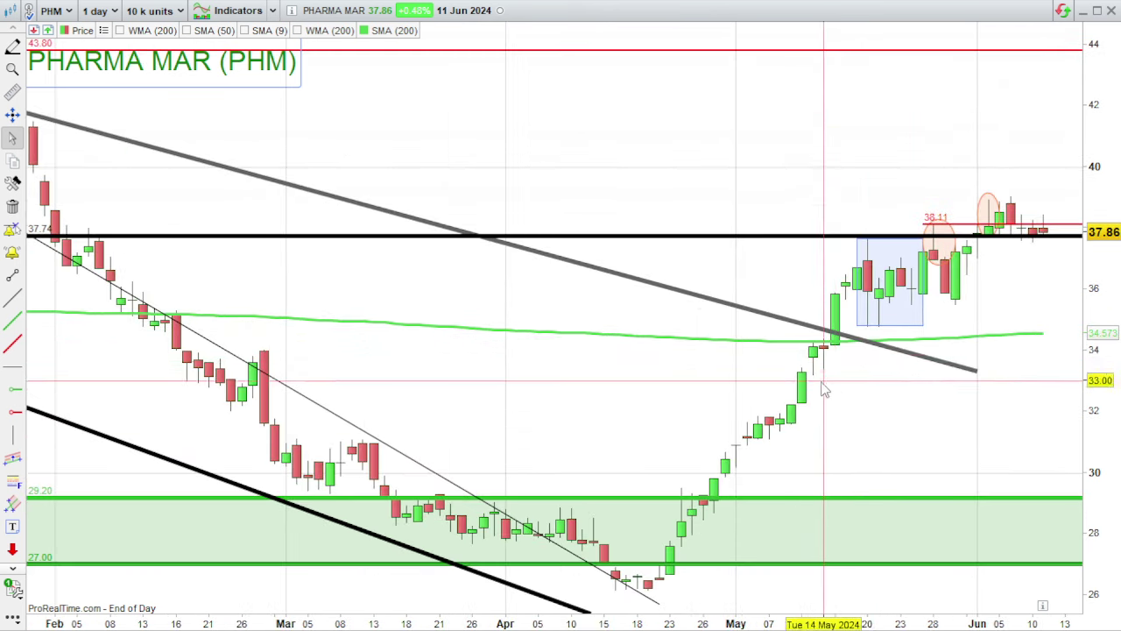
{"action": "scroll", "coordinate": [814, 350], "scroll_direction": "down", "scroll_amount": 5}
{"action": "scroll", "coordinate": [461, 321], "scroll_direction": "down", "scroll_amount": 2}
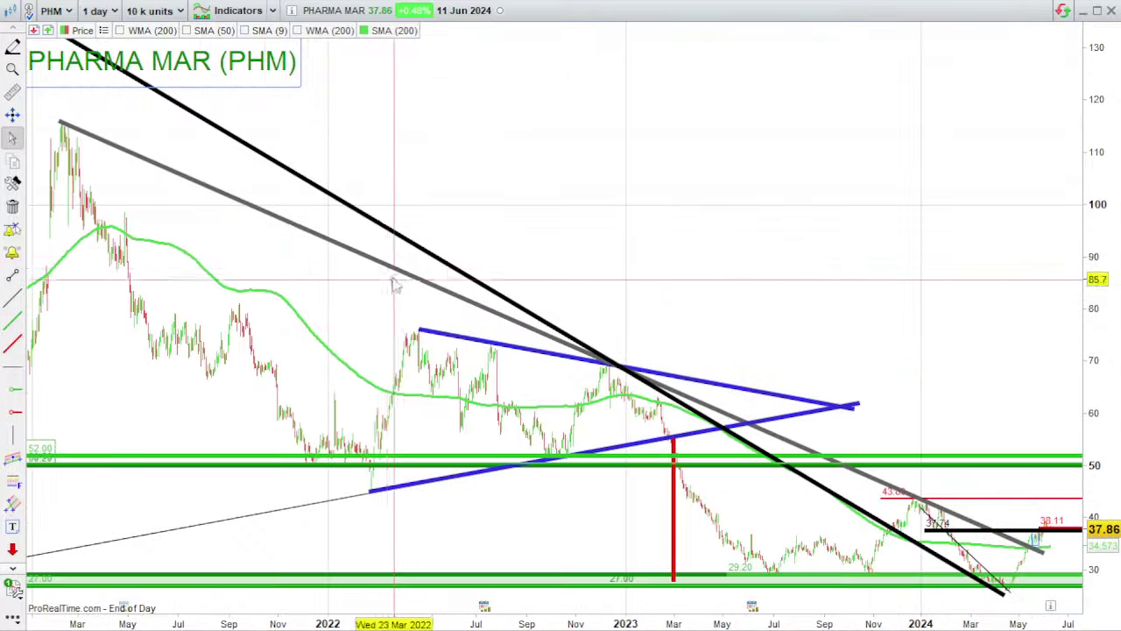
{"action": "scroll", "coordinate": [1008, 521], "scroll_direction": "up", "scroll_amount": 5}
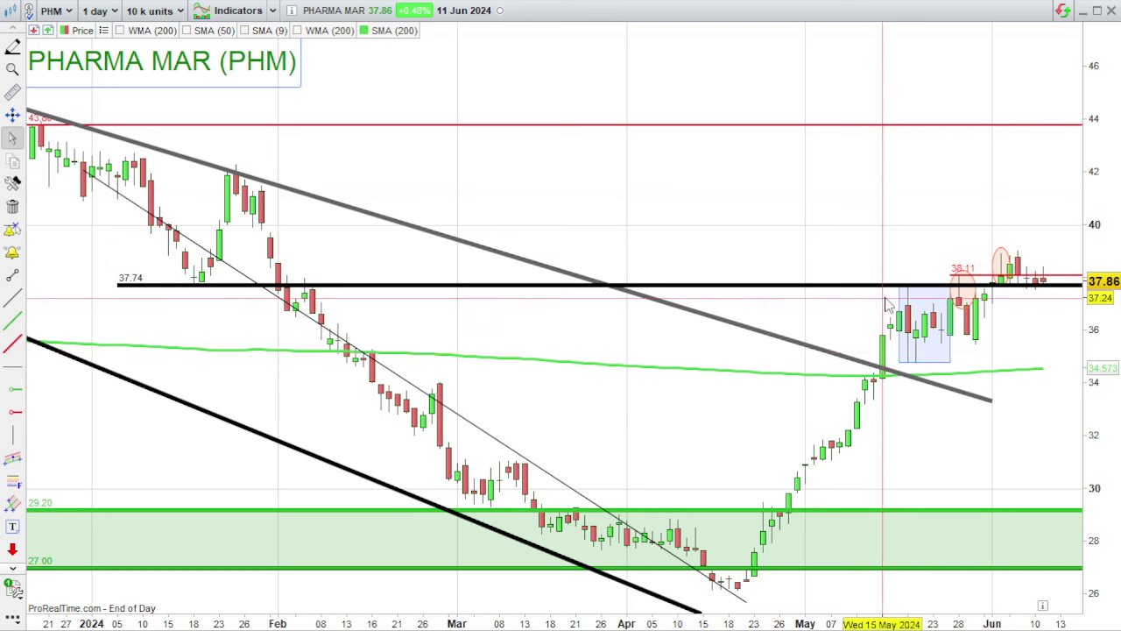
{"action": "mouse_move", "coordinate": [886, 295]}
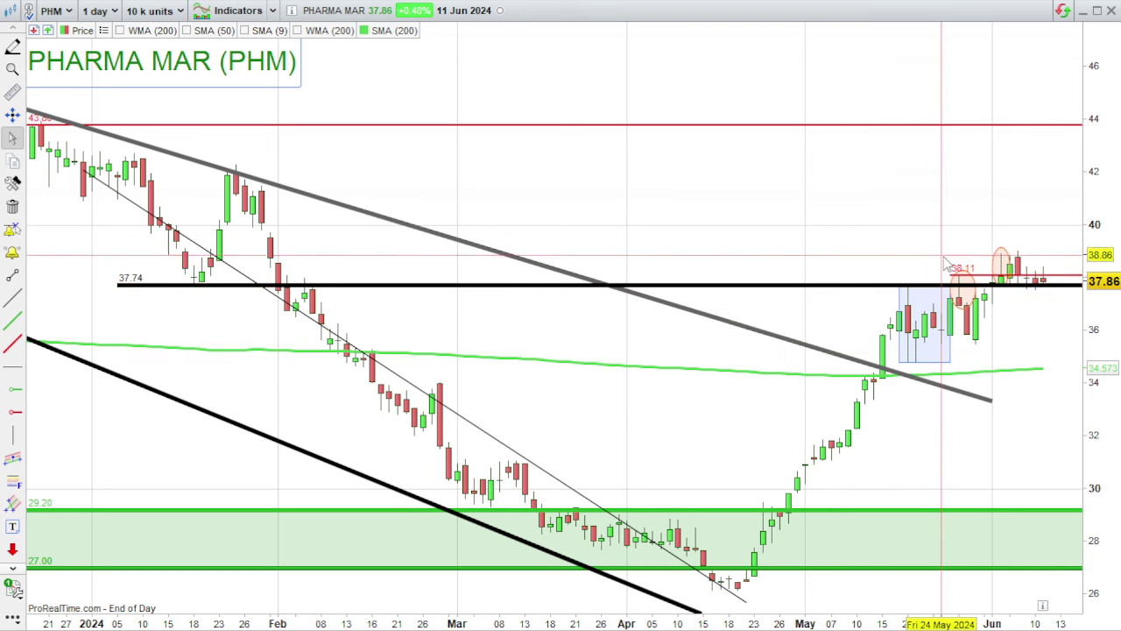
Inspect Pharma Mar's late May and June 2024 candles around the 37.74 and 38.11 levels
{"action": "scroll", "coordinate": [933, 268], "scroll_direction": "up", "scroll_amount": 4}
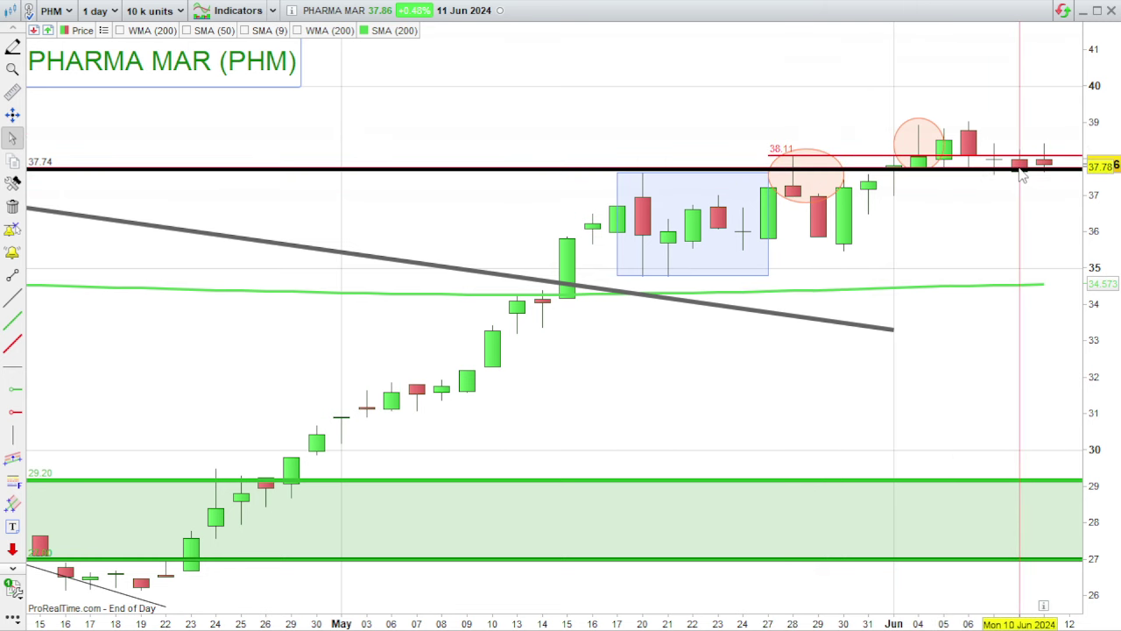
{"action": "mouse_move", "coordinate": [1027, 176]}
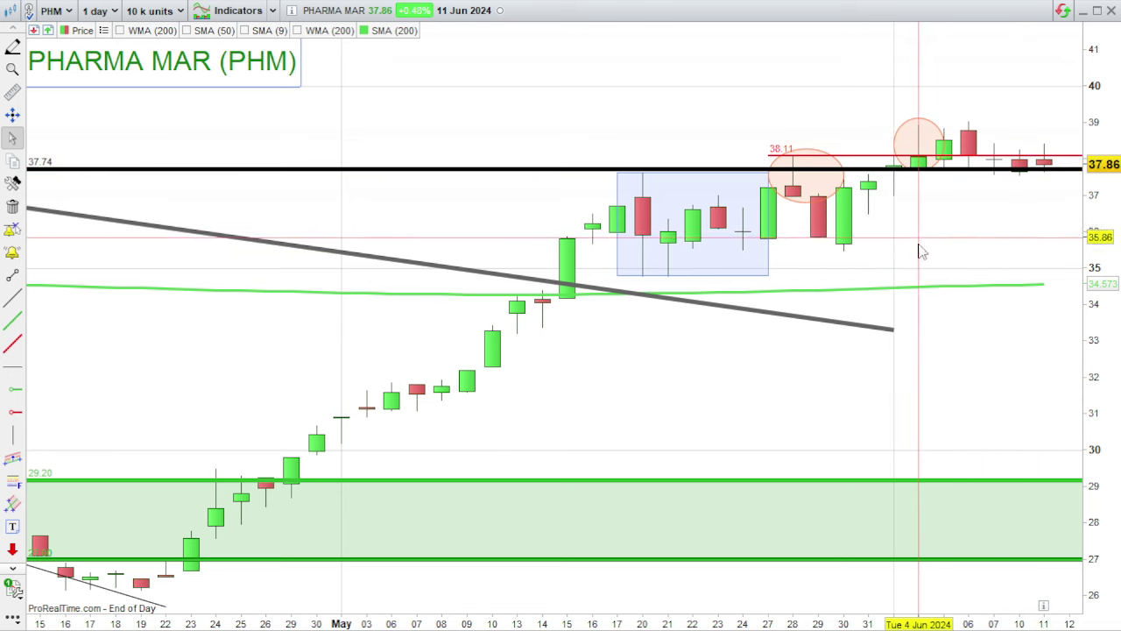
{"action": "scroll", "coordinate": [1038, 207], "scroll_direction": "down", "scroll_amount": 1}
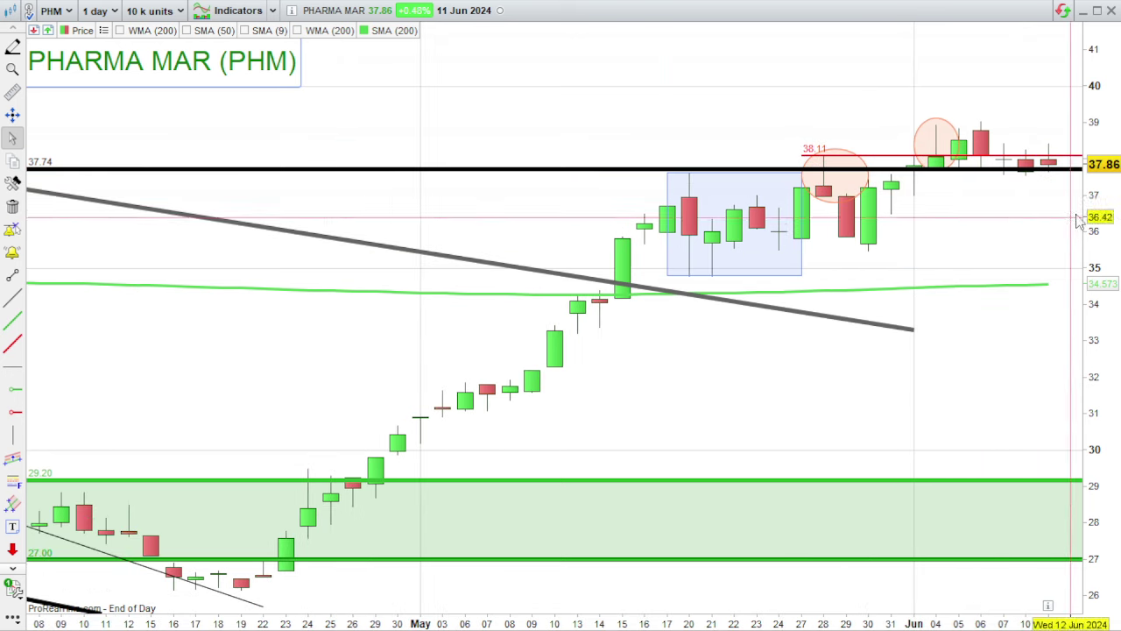
{"action": "scroll", "coordinate": [883, 94], "scroll_direction": "down", "scroll_amount": 5}
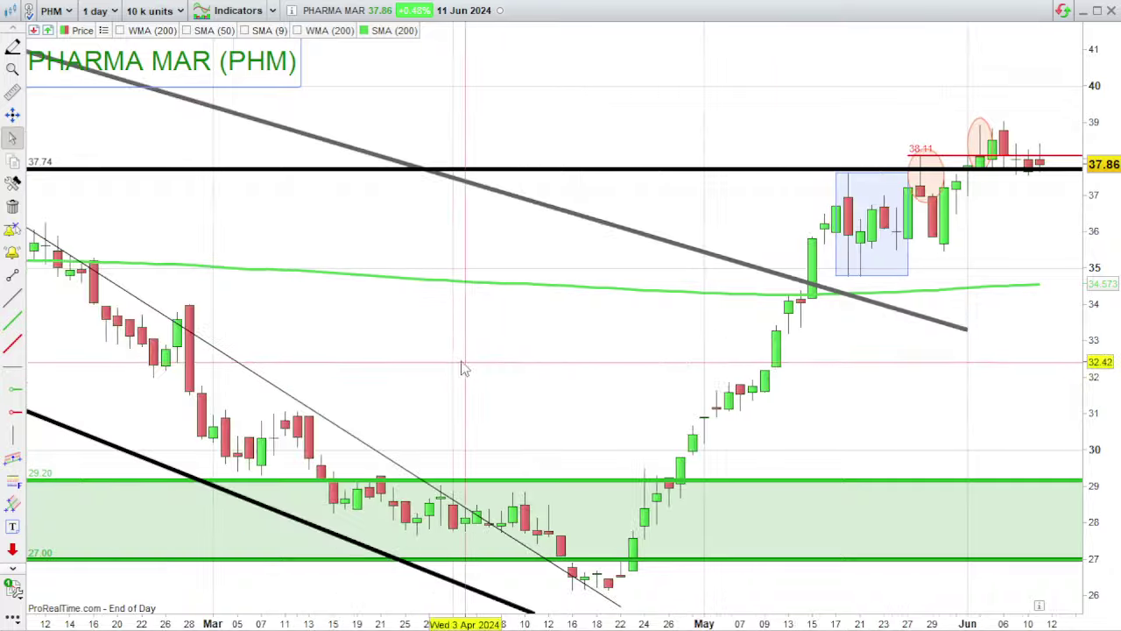
Compare Pharma Mar's June 2024 price with the 200-period SMA and the 43.80 level in the broader trend
{"action": "scroll", "coordinate": [430, 375], "scroll_direction": "down", "scroll_amount": 4}
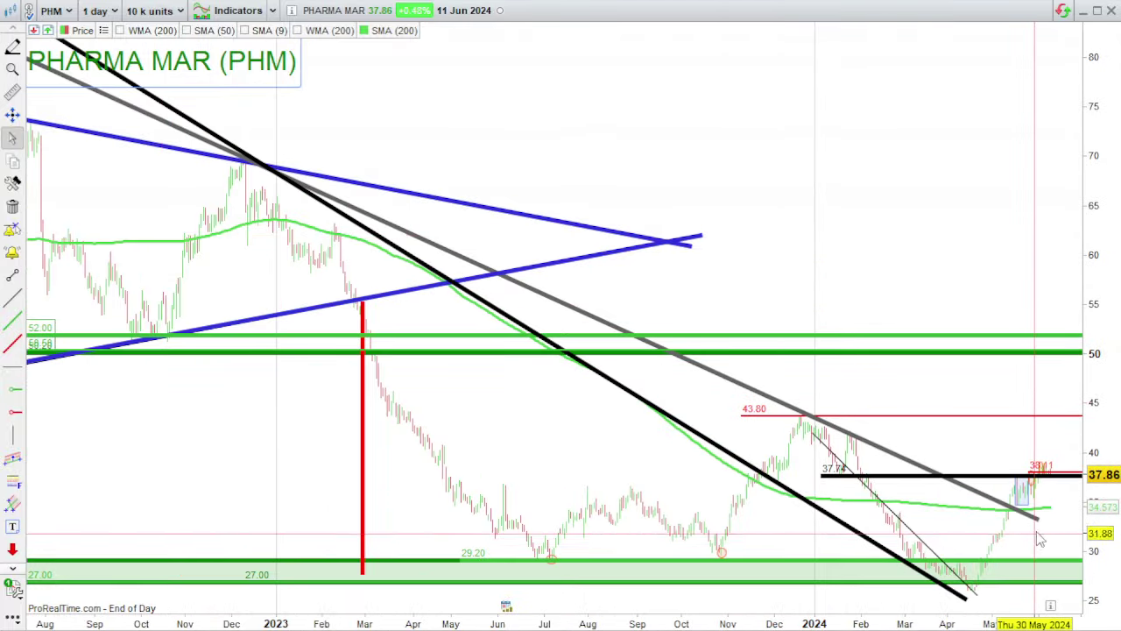
{"action": "scroll", "coordinate": [1009, 528], "scroll_direction": "up", "scroll_amount": 5}
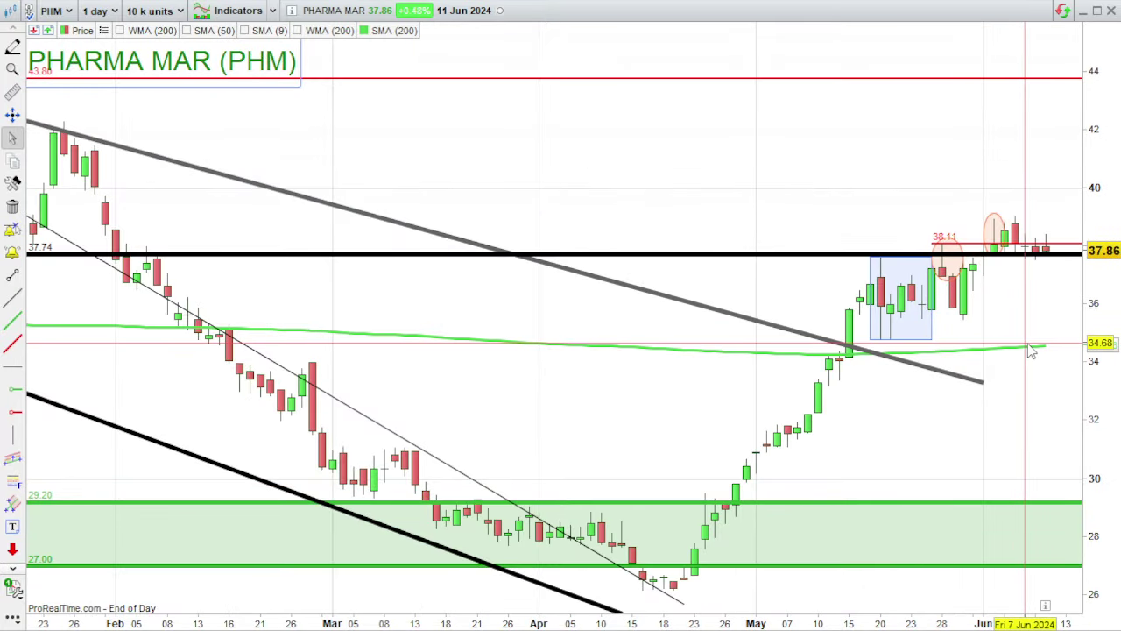
{"action": "mouse_move", "coordinate": [1031, 350]}
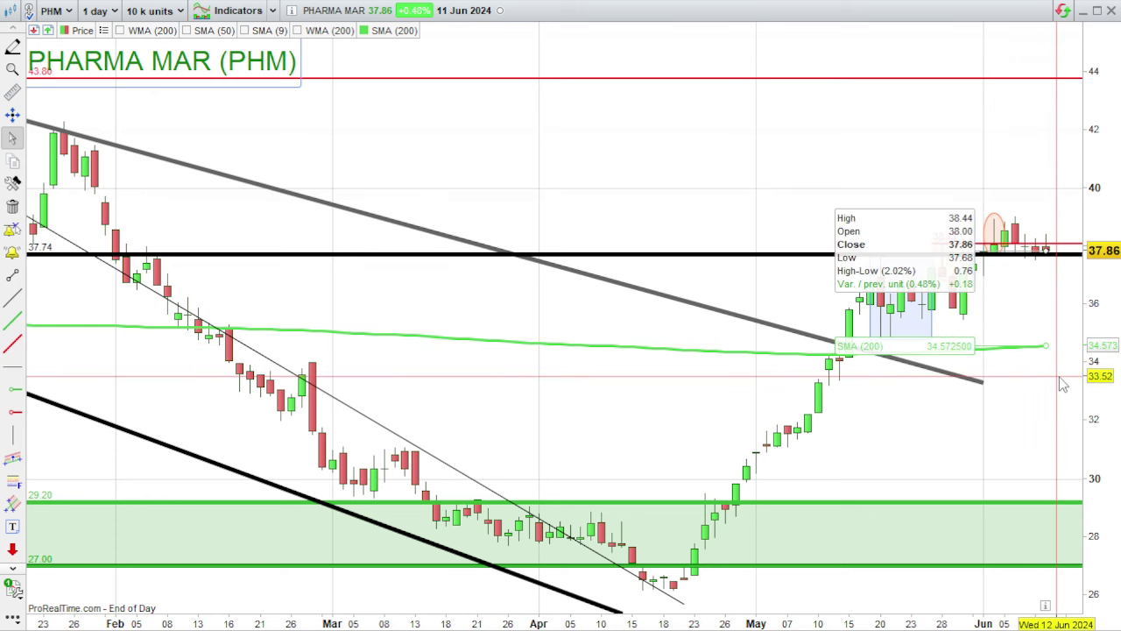
{"action": "scroll", "coordinate": [1004, 315], "scroll_direction": "up", "scroll_amount": 3}
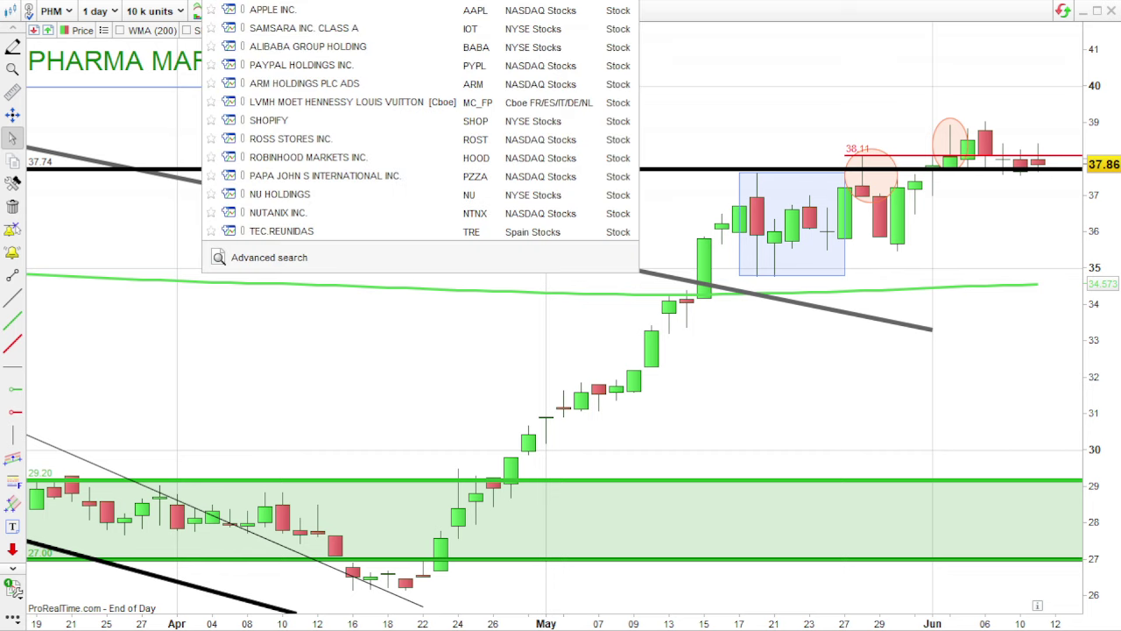
Search for "paypal" and switch the chart to PayPal Holdings (PYPL)
{"action": "type", "text": "paypal"}
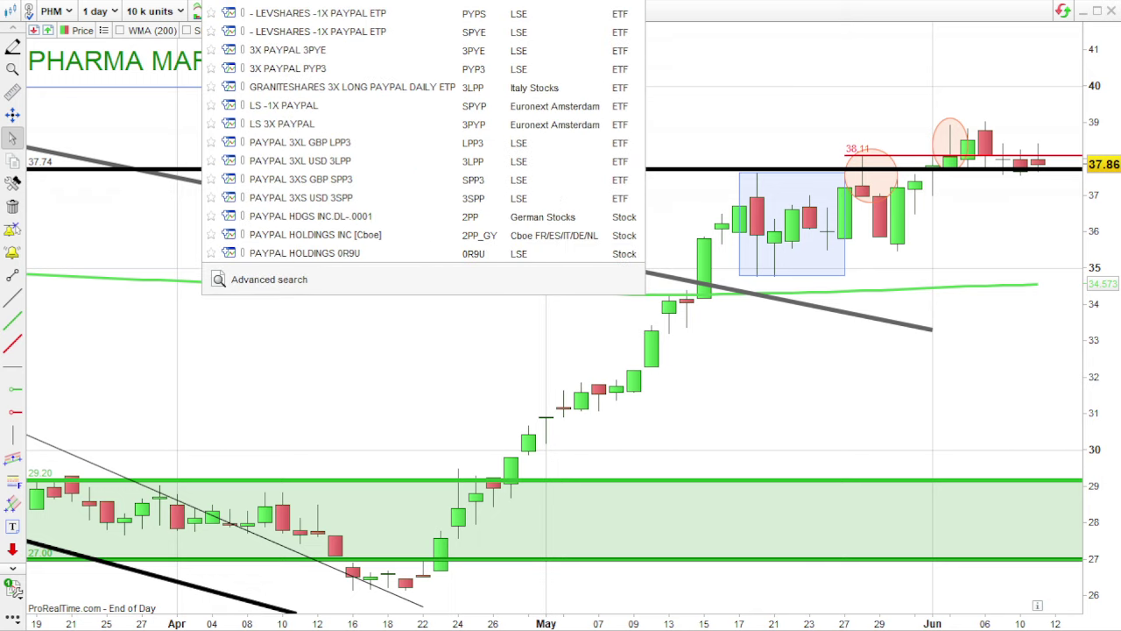
{"action": "key", "text": "Return"}
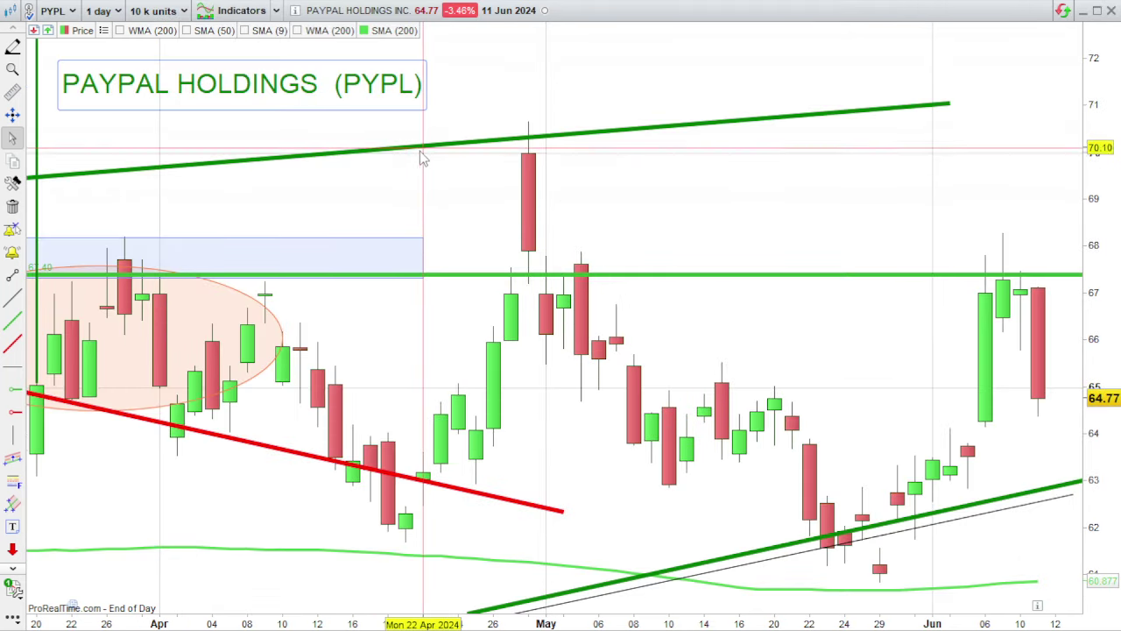
Review PayPal's red falling channel from late 2022, its breakout and the green vertical price projection
{"action": "scroll", "coordinate": [541, 325], "scroll_direction": "down", "scroll_amount": 6}
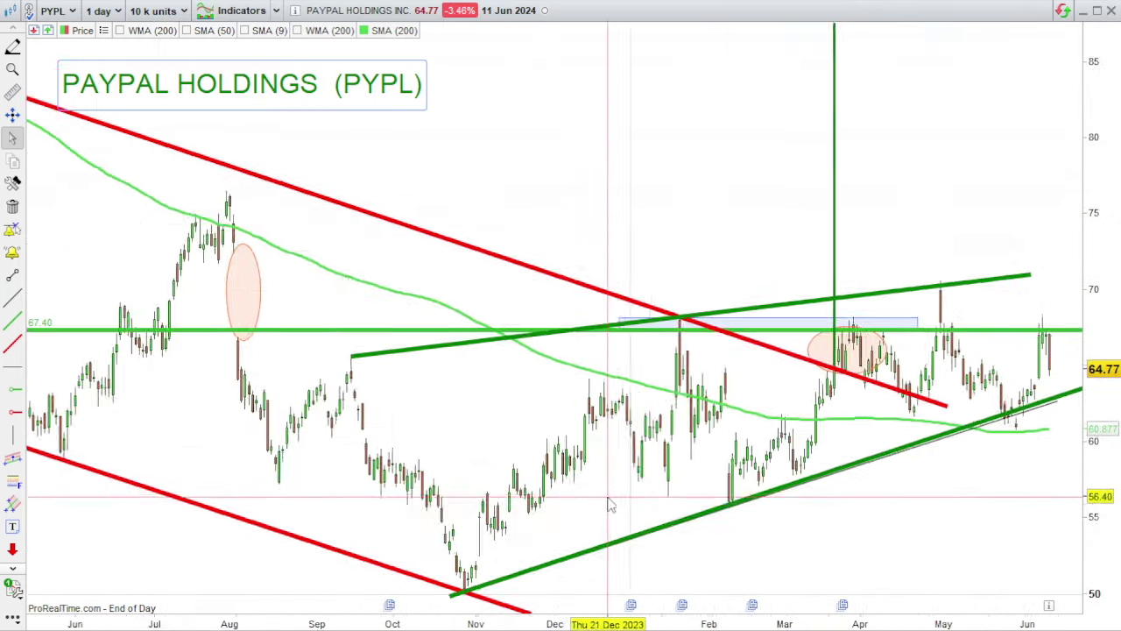
{"action": "scroll", "coordinate": [607, 536], "scroll_direction": "down", "scroll_amount": 4}
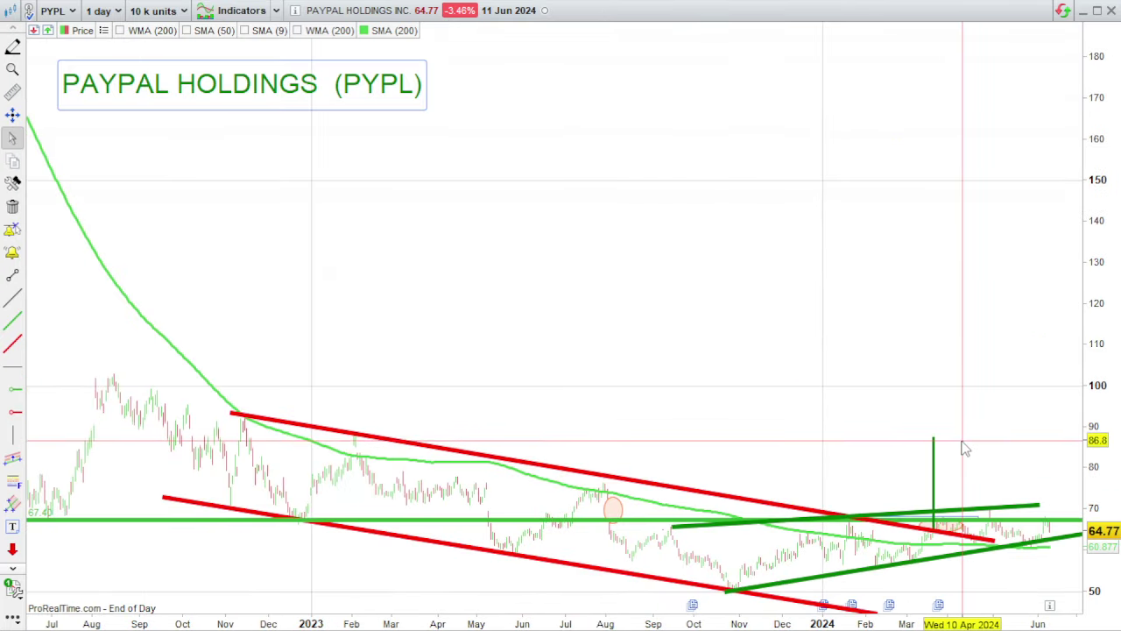
{"action": "mouse_move", "coordinate": [966, 441]}
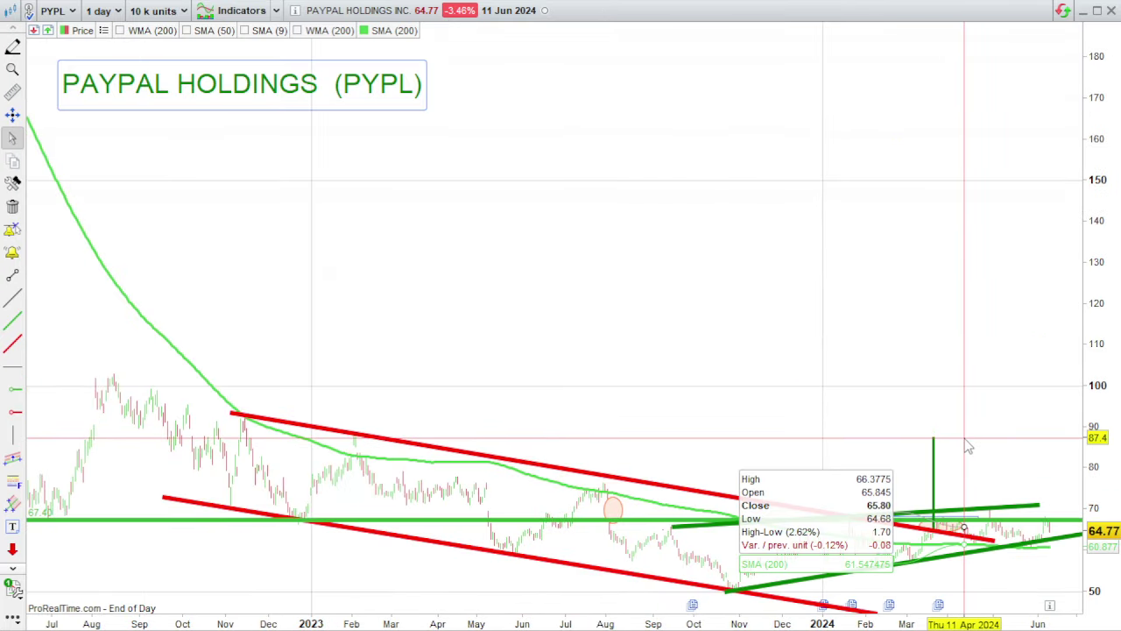
{"action": "scroll", "coordinate": [783, 470], "scroll_direction": "up", "scroll_amount": 3}
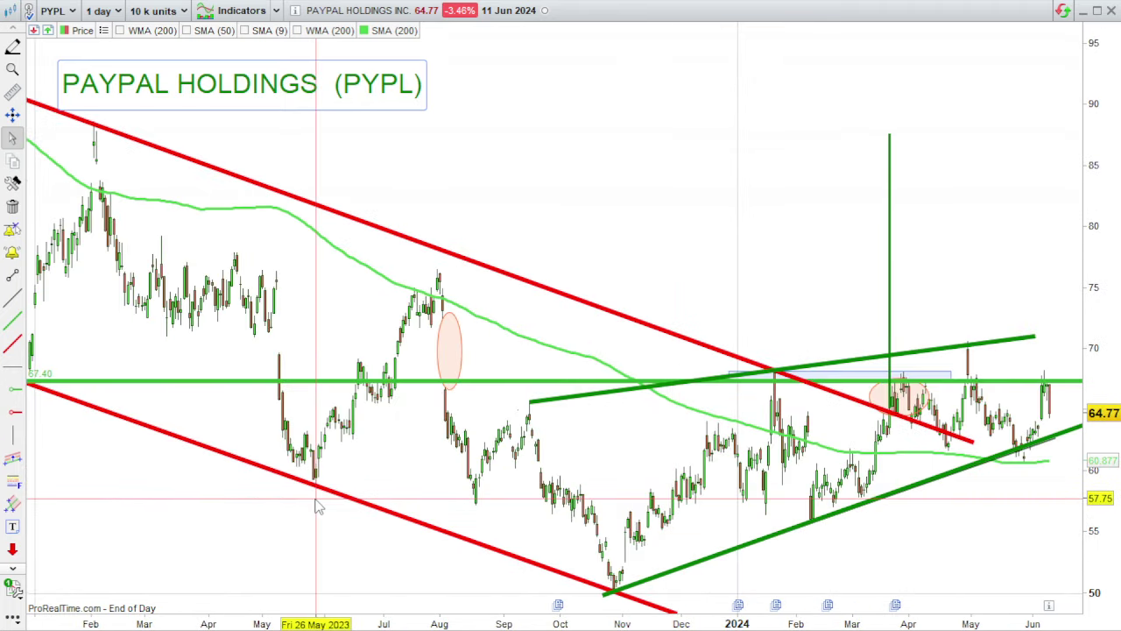
{"action": "scroll", "coordinate": [318, 506], "scroll_direction": "down", "scroll_amount": 2}
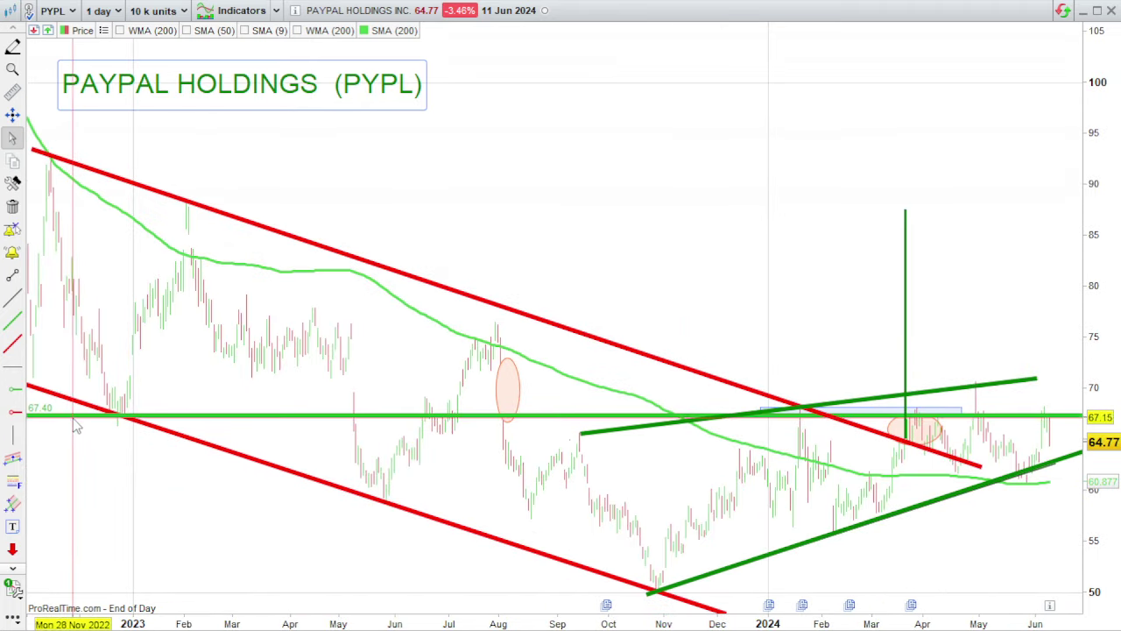
Inspect PayPal's 2024 reactions at the 67.40 level and between the rising green trend lines, including the June pullback
{"action": "scroll", "coordinate": [725, 467], "scroll_direction": "up", "scroll_amount": 3}
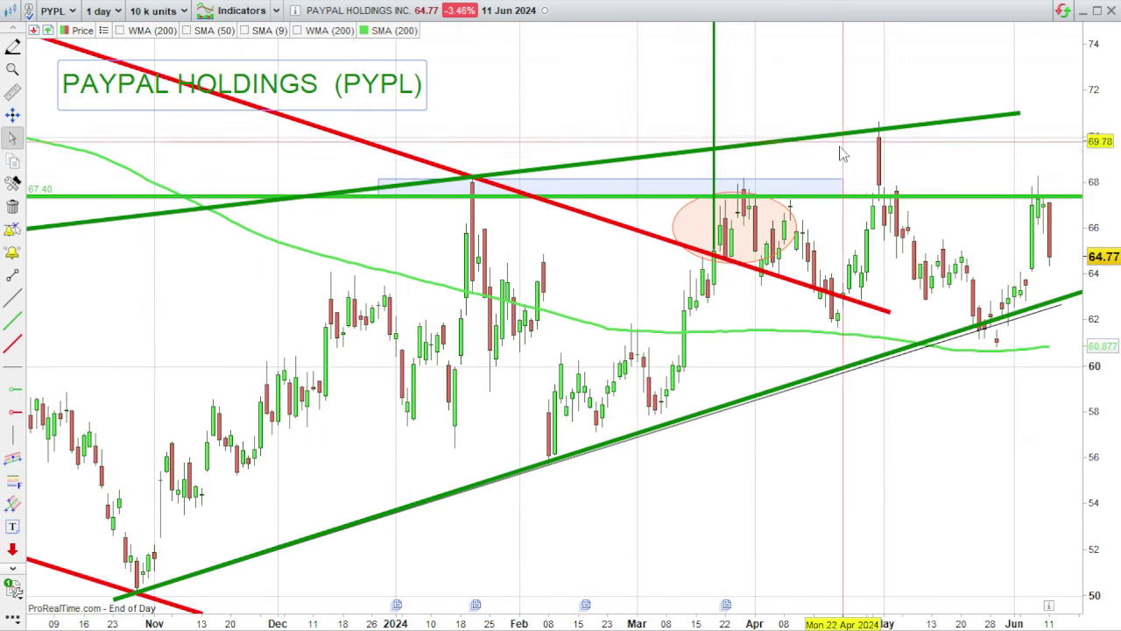
{"action": "scroll", "coordinate": [880, 197], "scroll_direction": "up", "scroll_amount": 1}
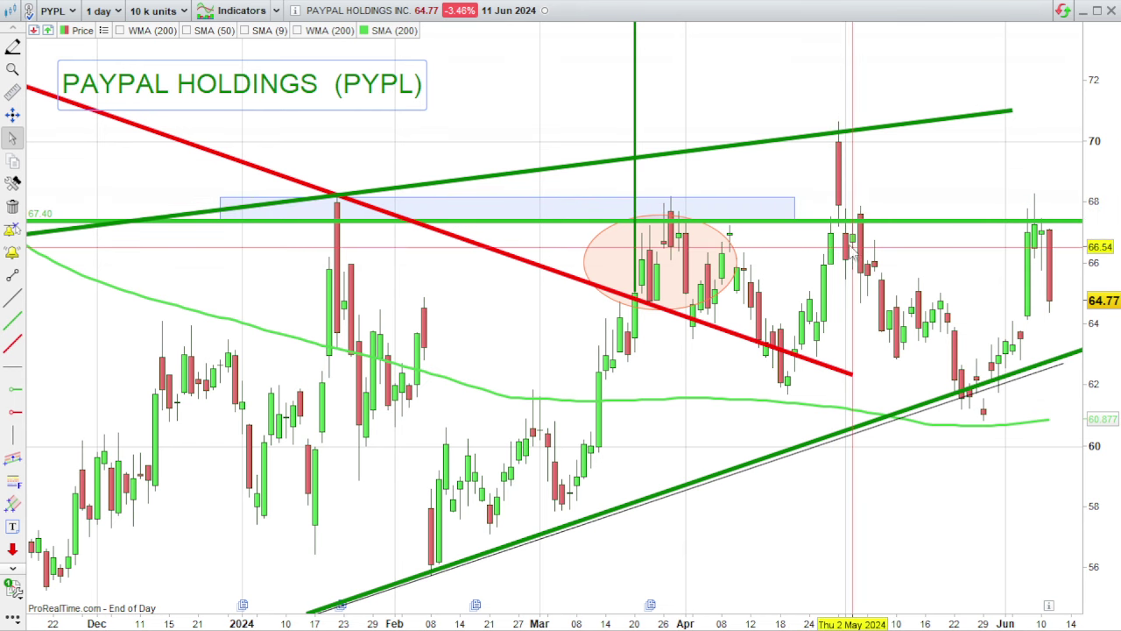
{"action": "mouse_move", "coordinate": [734, 229]}
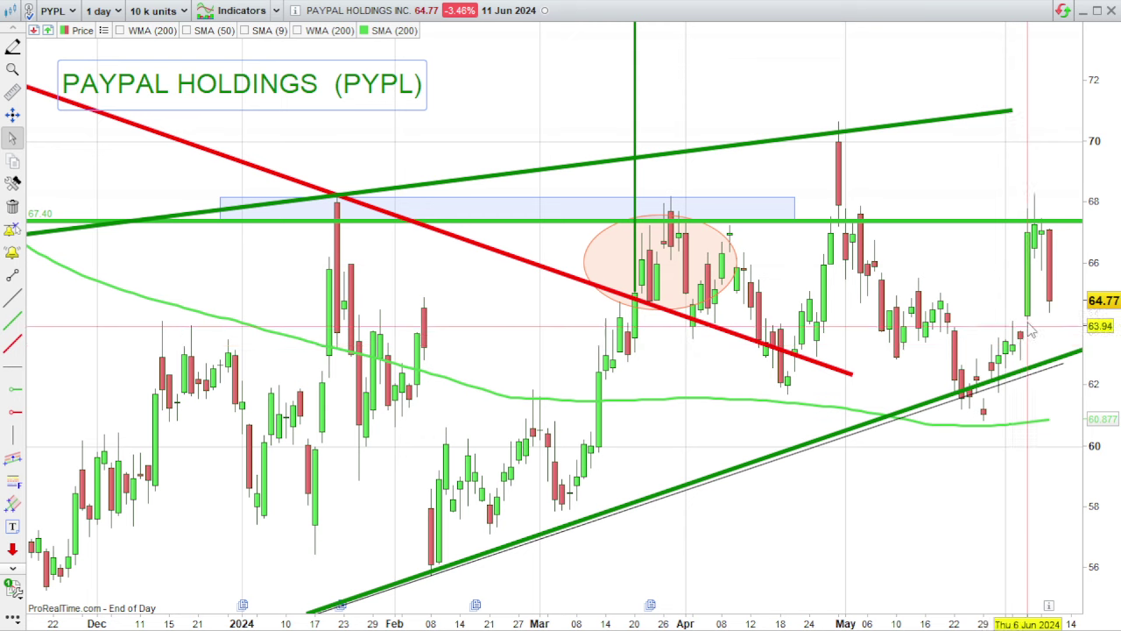
{"action": "mouse_move", "coordinate": [1028, 232]}
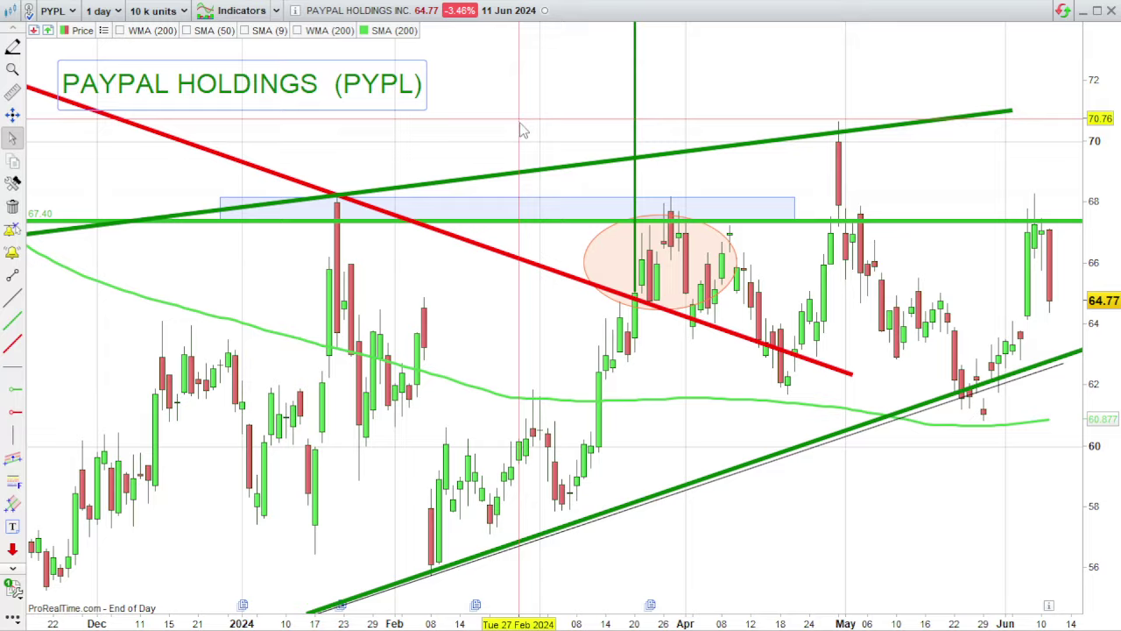
{"action": "scroll", "coordinate": [526, 250], "scroll_direction": "down", "scroll_amount": 3}
{"action": "scroll", "coordinate": [952, 288], "scroll_direction": "up", "scroll_amount": 3}
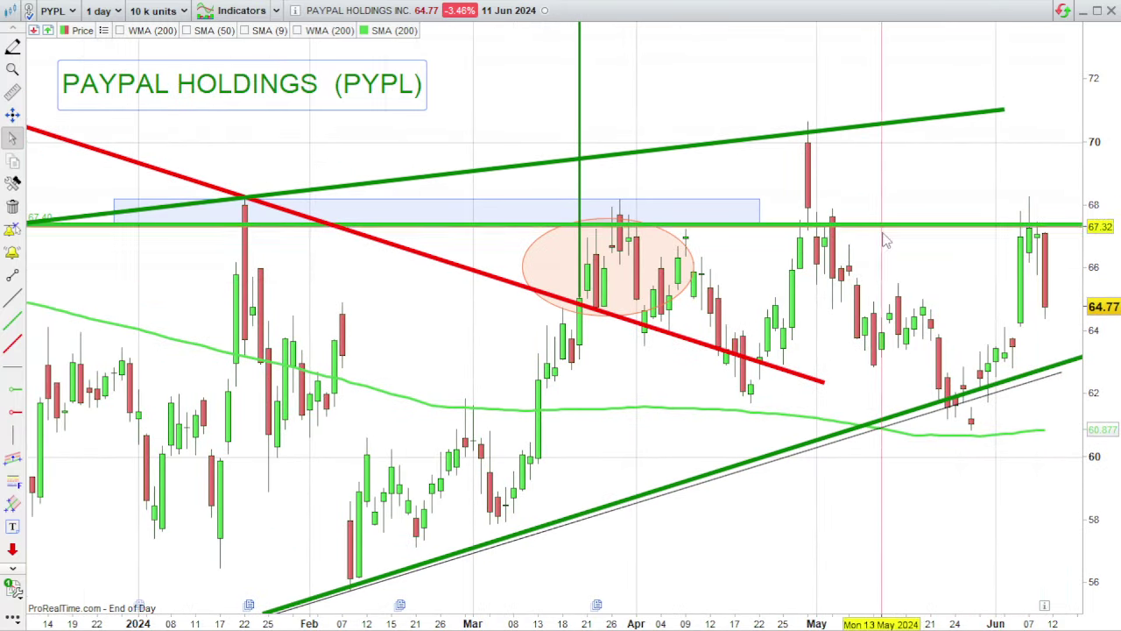
Compare PayPal's price with the rising green trend lines, the 67.40 level and the broader red falling channel
{"action": "scroll", "coordinate": [864, 248], "scroll_direction": "down", "scroll_amount": 5}
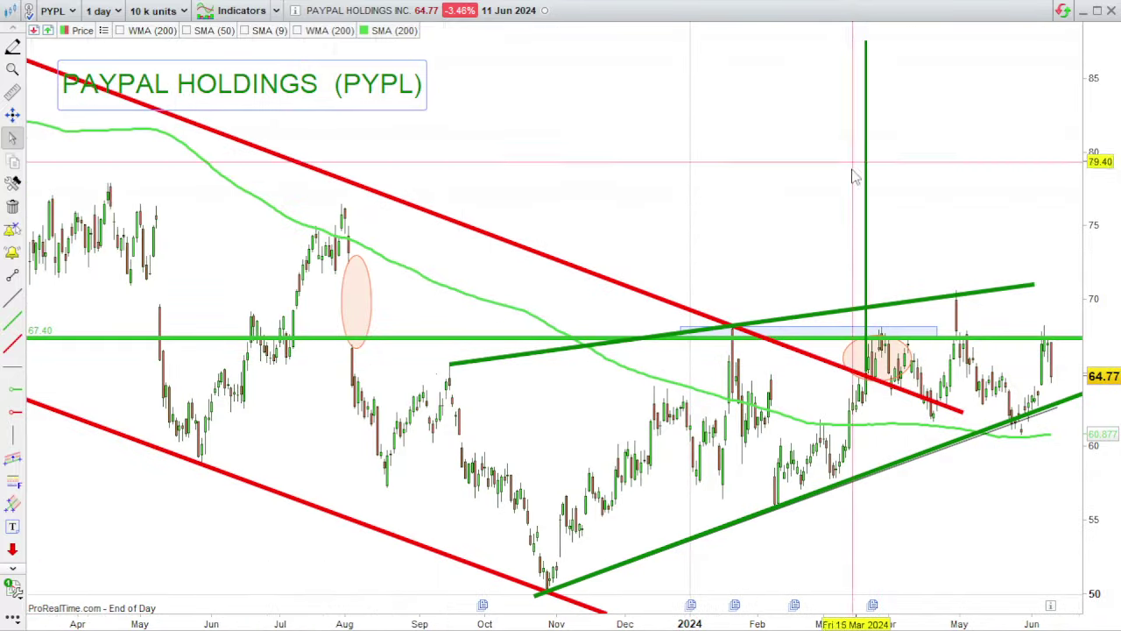
{"action": "scroll", "coordinate": [867, 412], "scroll_direction": "up", "scroll_amount": 4}
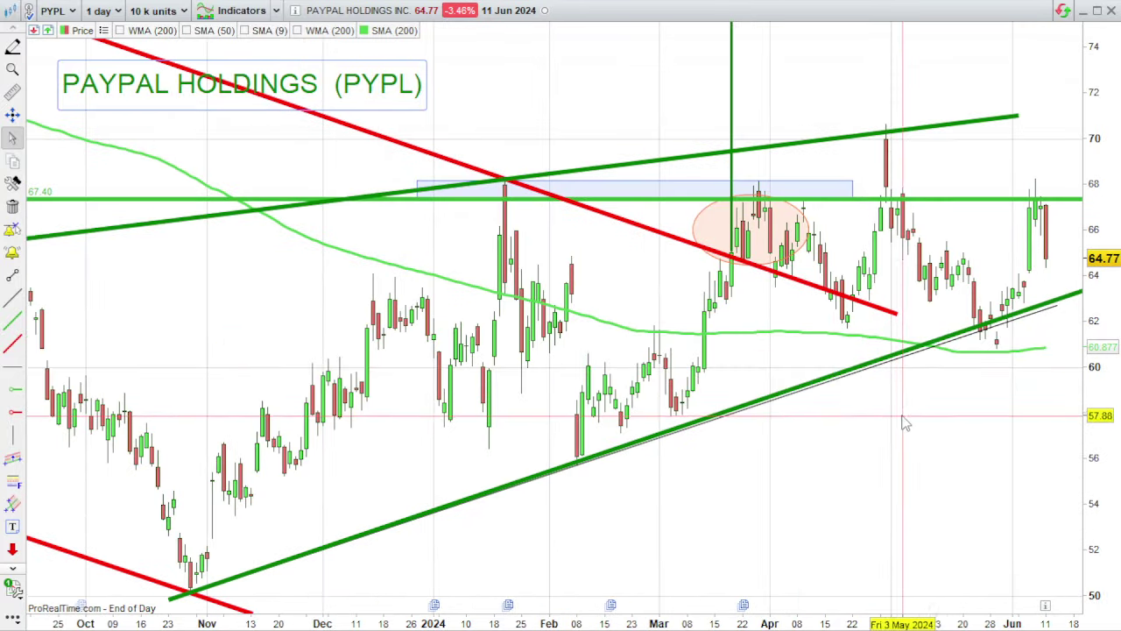
{"action": "mouse_move", "coordinate": [1016, 355]}
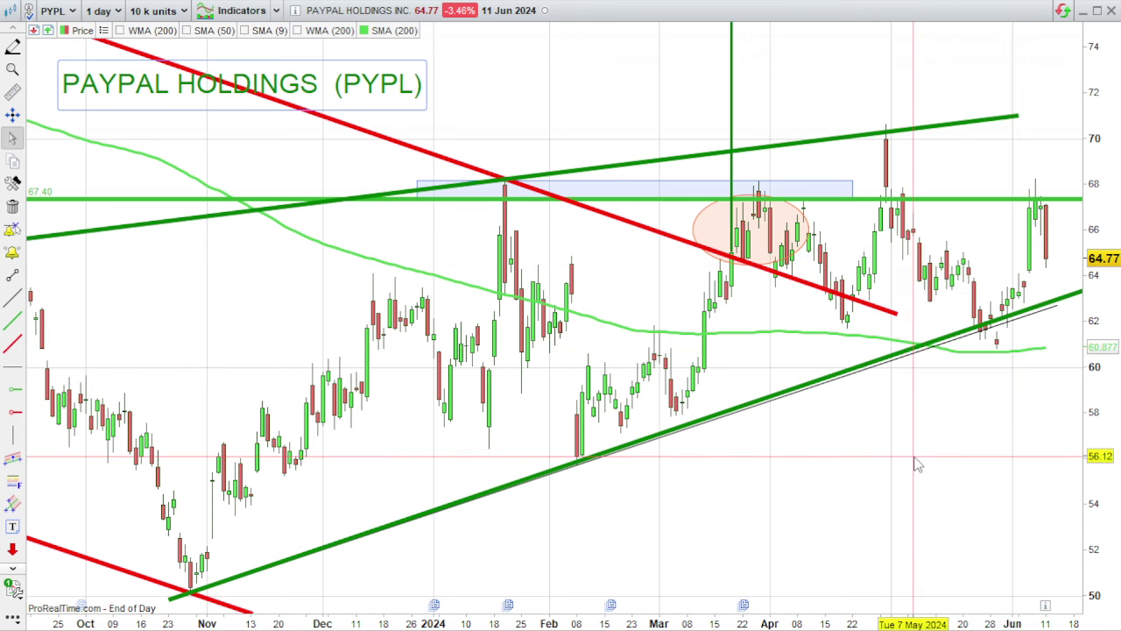
{"action": "scroll", "coordinate": [920, 460], "scroll_direction": "down", "scroll_amount": 3}
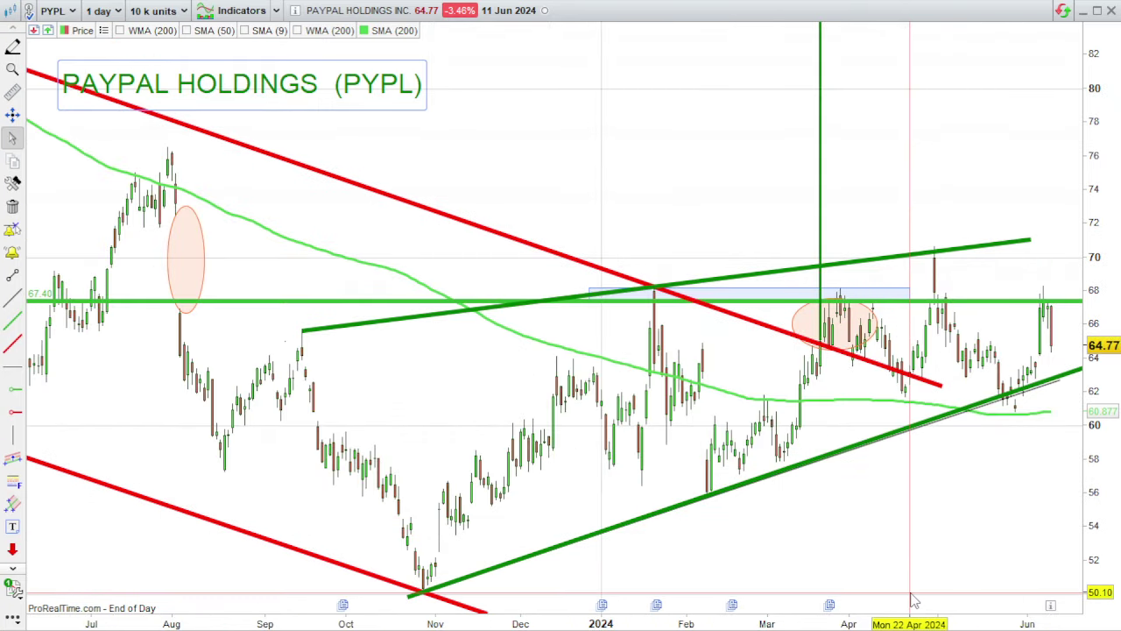
{"action": "scroll", "coordinate": [914, 601], "scroll_direction": "down", "scroll_amount": 5}
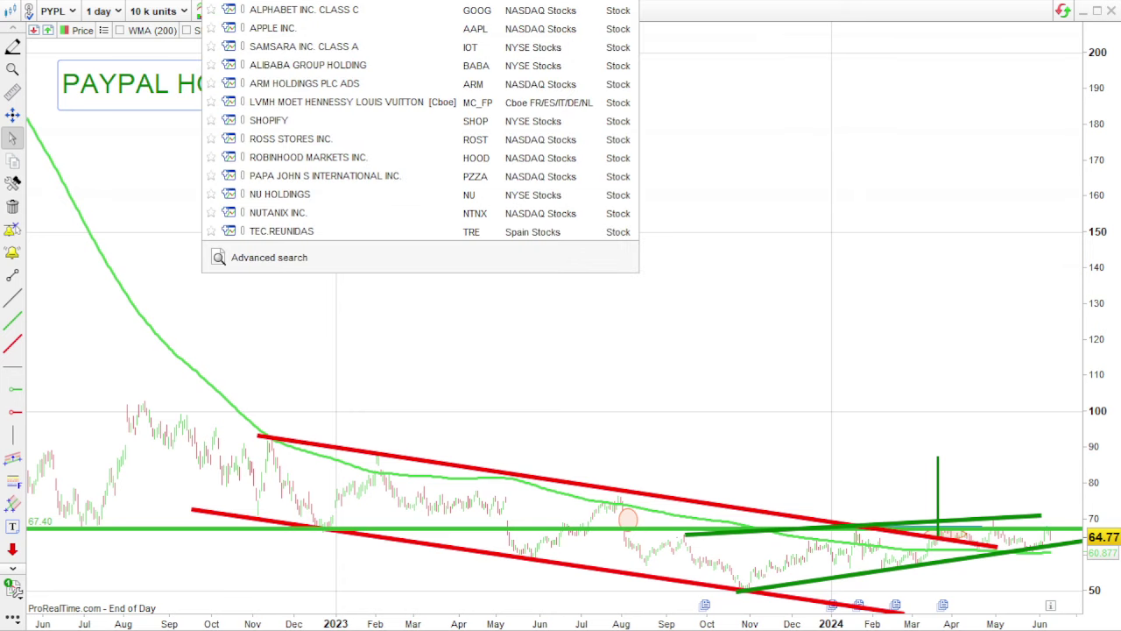
Search for "TPI" and switch the chart to TPI Composites (TPIC)
{"action": "type", "text": "TPI"}
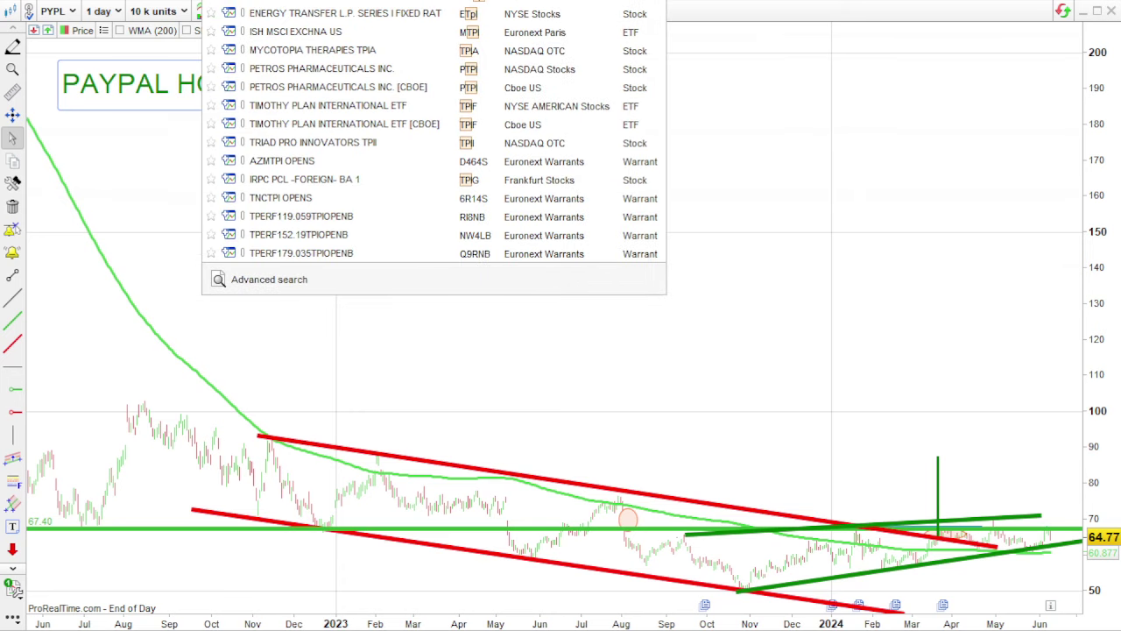
{"action": "key", "text": "Return"}
{"action": "scroll", "coordinate": [711, 373], "scroll_direction": "up", "scroll_amount": 5}
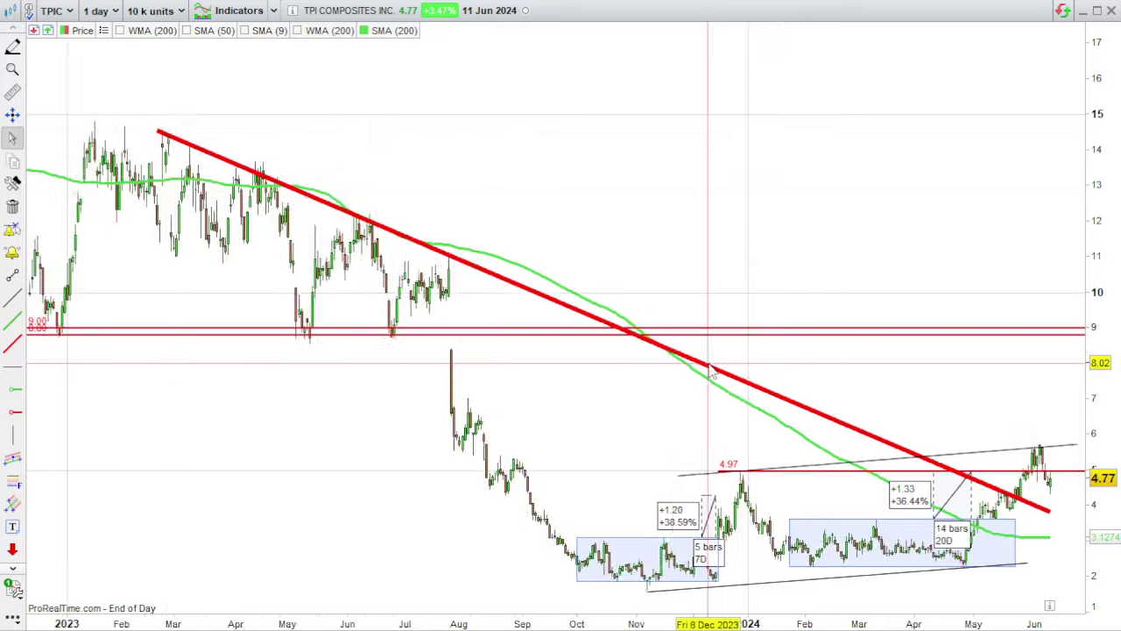
Inspect TPI Composites' latest June 2024 candles around the 4.97 level
{"action": "scroll", "coordinate": [711, 372], "scroll_direction": "up", "scroll_amount": 6}
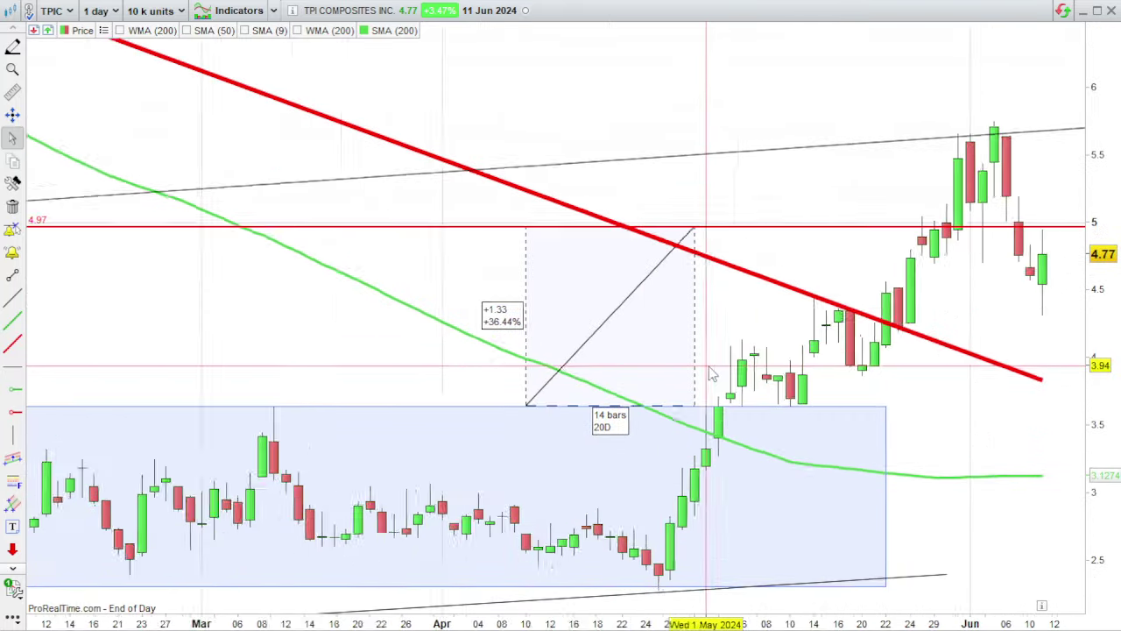
{"action": "scroll", "coordinate": [711, 373], "scroll_direction": "up", "scroll_amount": 6}
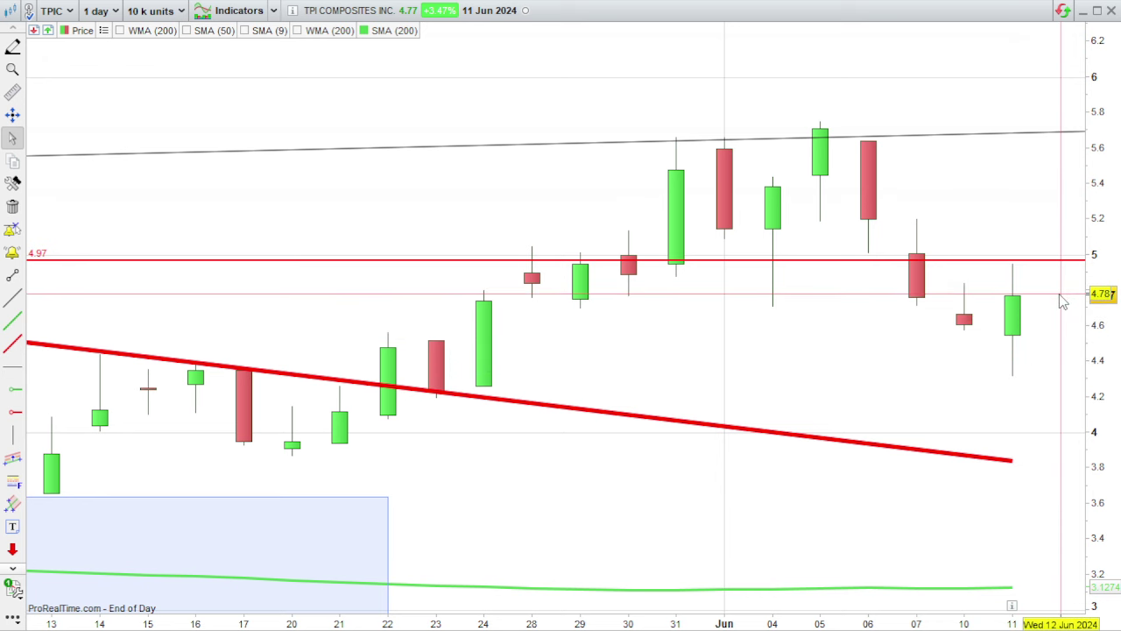
{"action": "mouse_move", "coordinate": [1061, 302]}
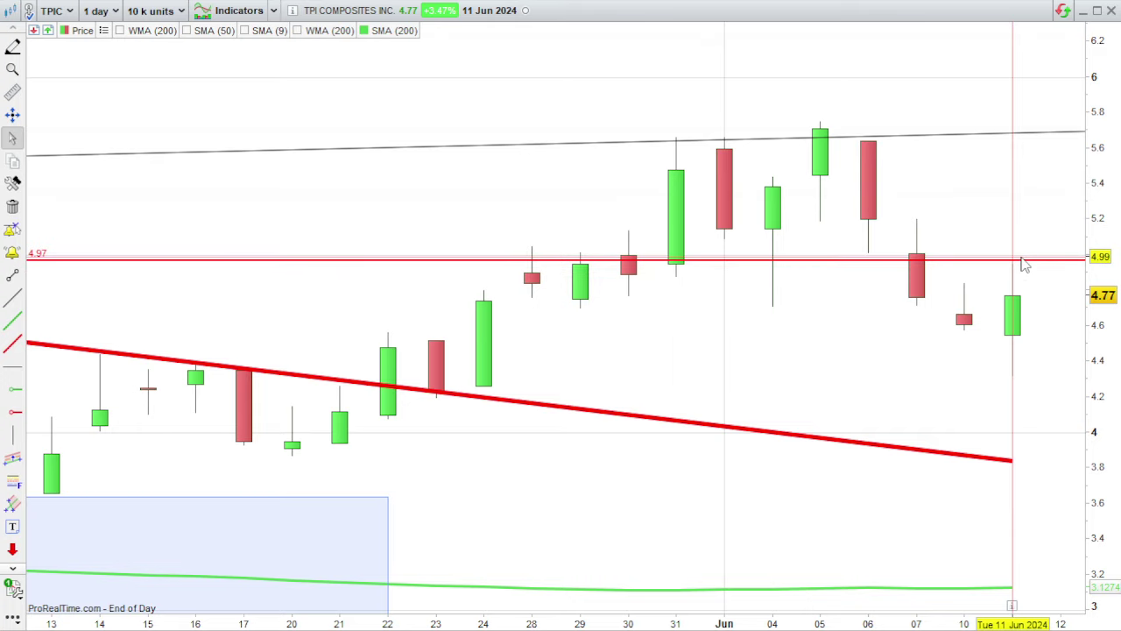
Review TPI Composites' red falling trend line, the July 2023 gap and the 8.80–9.00 levels across the history since 2017
{"action": "scroll", "coordinate": [1026, 269], "scroll_direction": "down", "scroll_amount": 10}
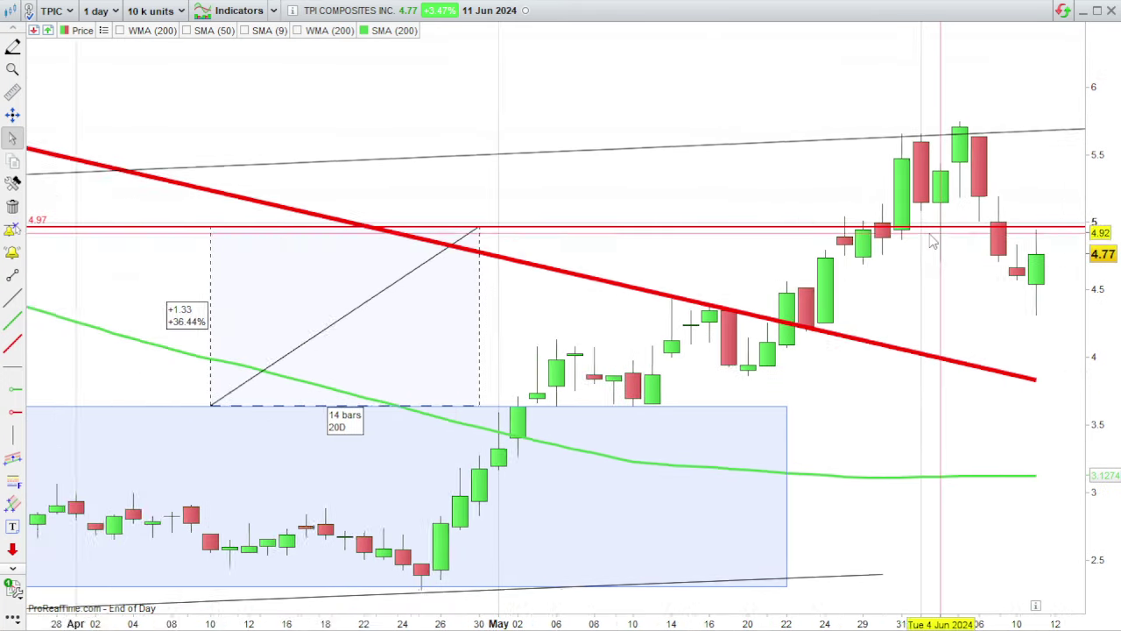
{"action": "scroll", "coordinate": [731, 250], "scroll_direction": "down", "scroll_amount": 6}
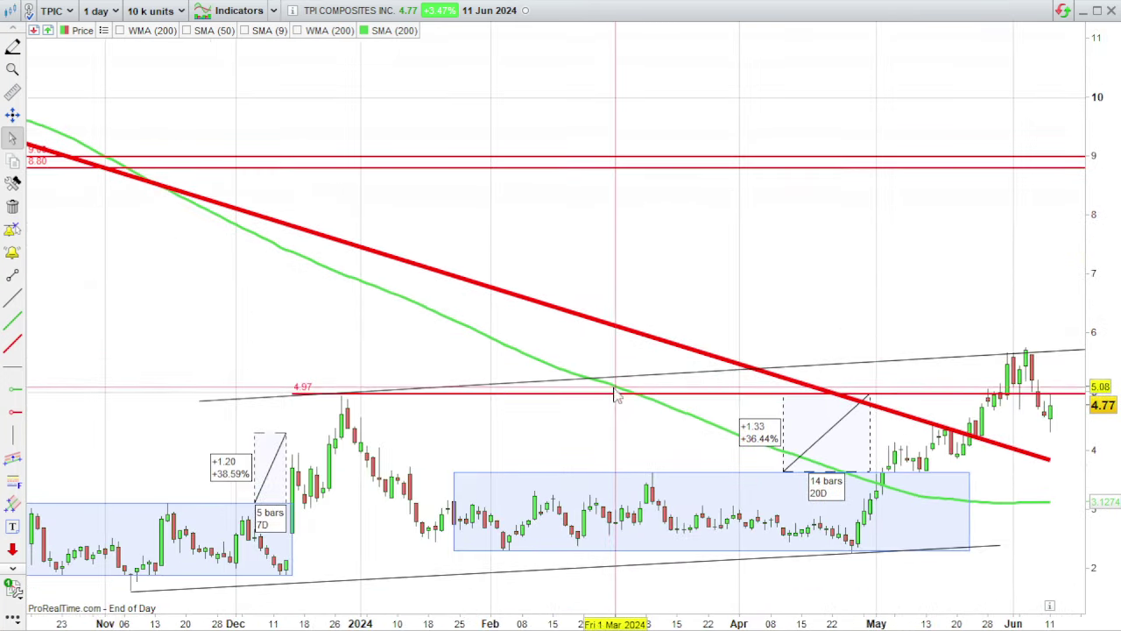
{"action": "scroll", "coordinate": [649, 419], "scroll_direction": "down", "scroll_amount": 8}
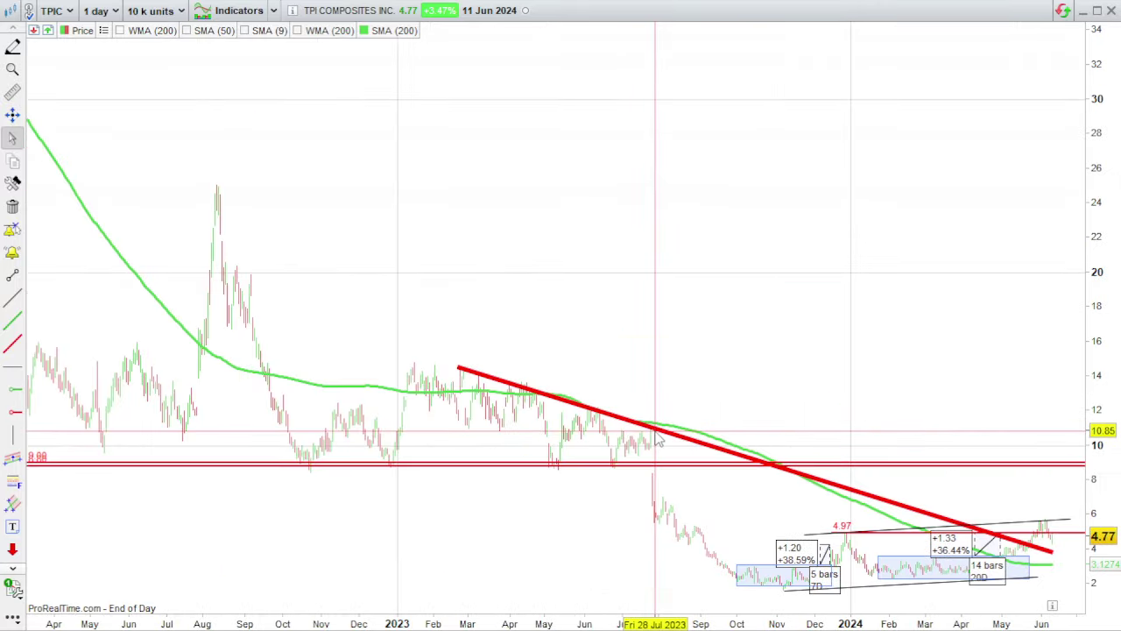
{"action": "scroll", "coordinate": [656, 435], "scroll_direction": "down", "scroll_amount": 6}
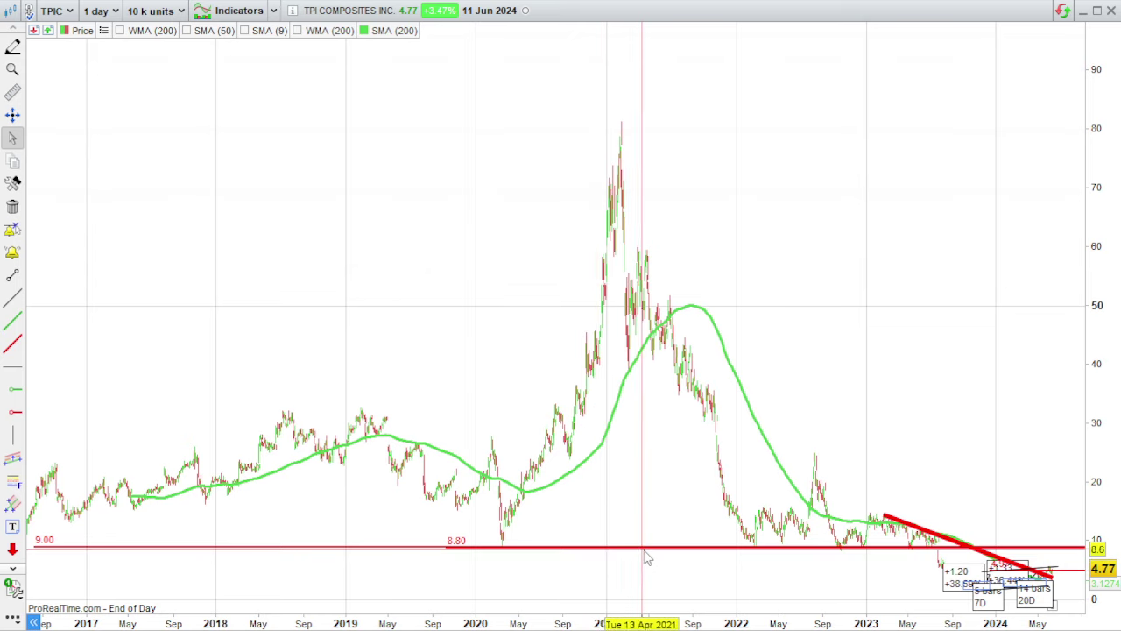
{"action": "scroll", "coordinate": [841, 552], "scroll_direction": "up", "scroll_amount": 5}
{"action": "scroll", "coordinate": [803, 548], "scroll_direction": "up", "scroll_amount": 5}
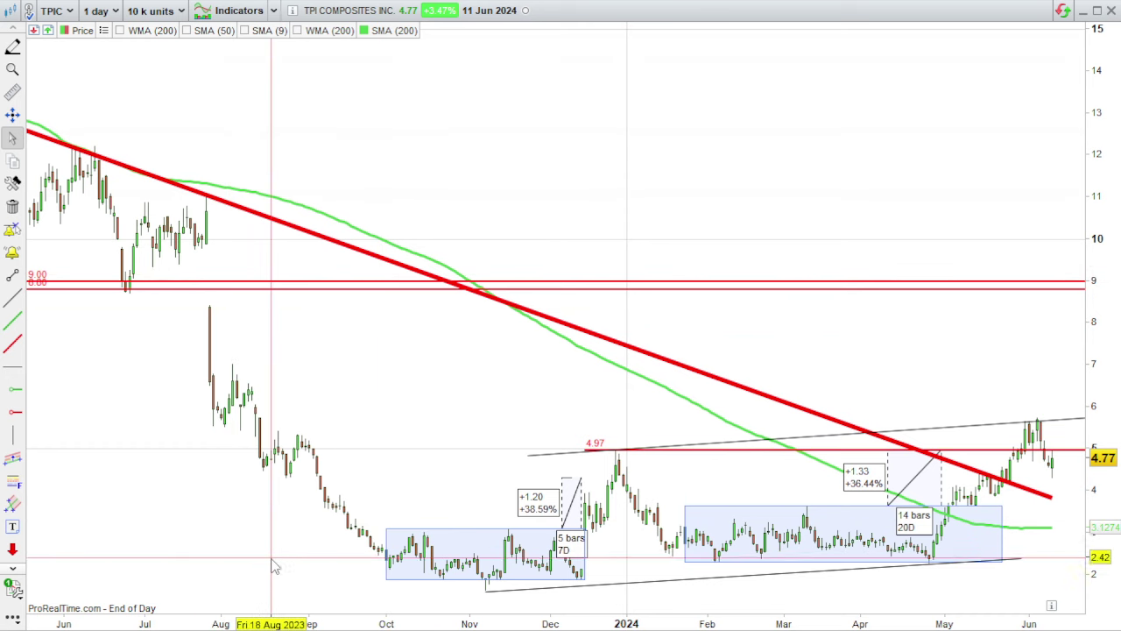
Examine TPI Composites' two blue consolidation ranges, their measured upward moves and the breakout above the falling trend line
{"action": "mouse_move", "coordinate": [275, 598]}
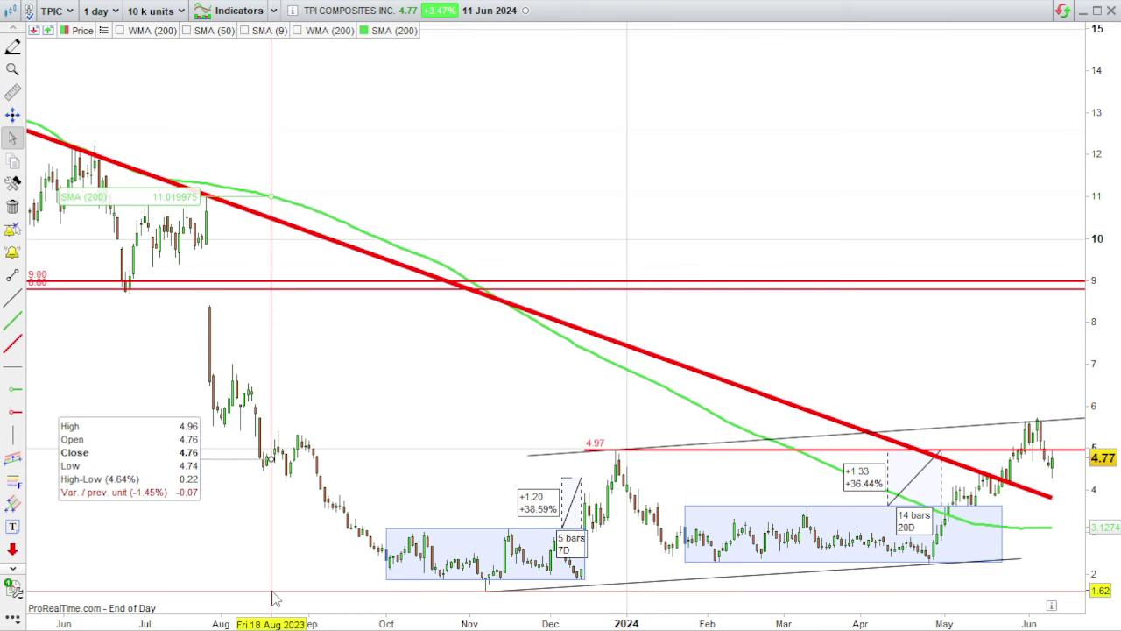
{"action": "scroll", "coordinate": [275, 598], "scroll_direction": "up", "scroll_amount": 5}
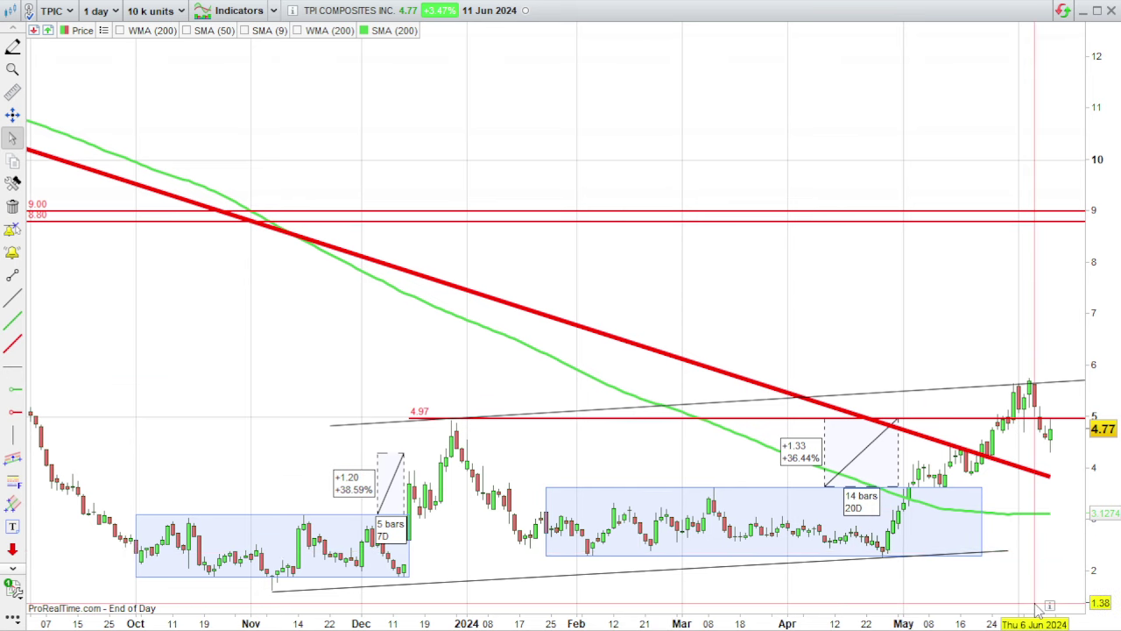
{"action": "mouse_move", "coordinate": [1038, 608]}
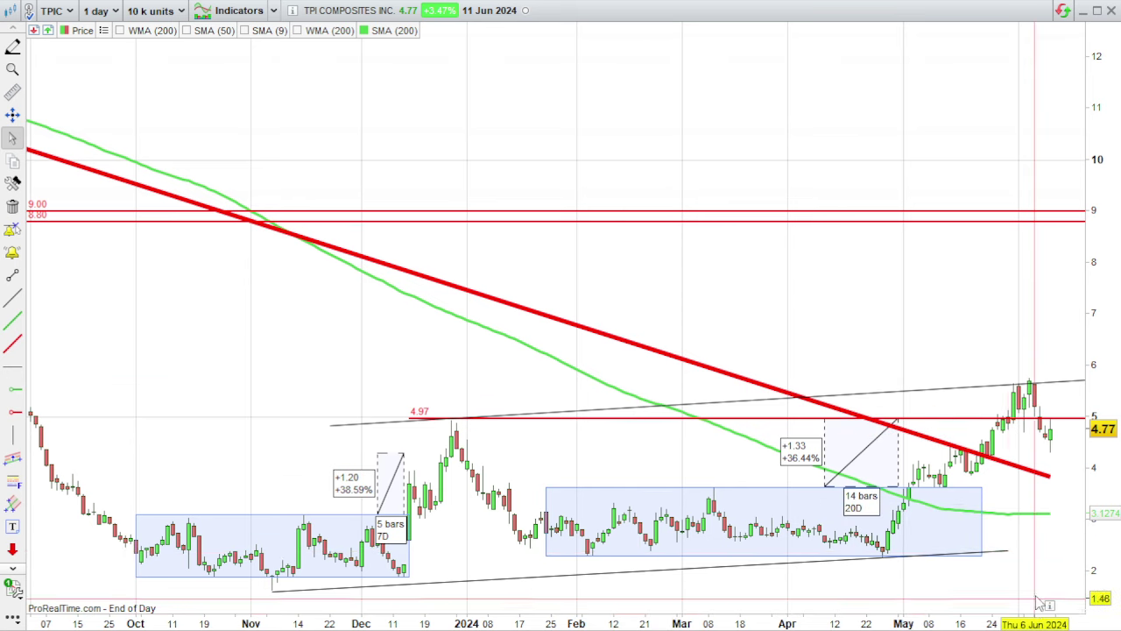
{"action": "scroll", "coordinate": [879, 486], "scroll_direction": "up", "scroll_amount": 2}
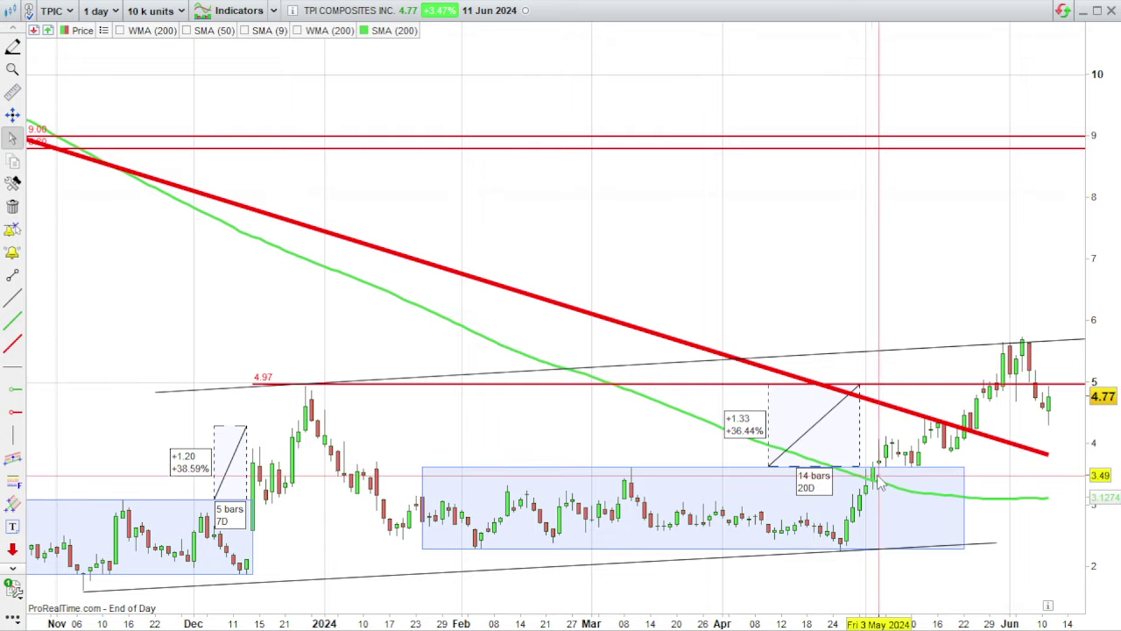
{"action": "scroll", "coordinate": [833, 491], "scroll_direction": "down", "scroll_amount": 3}
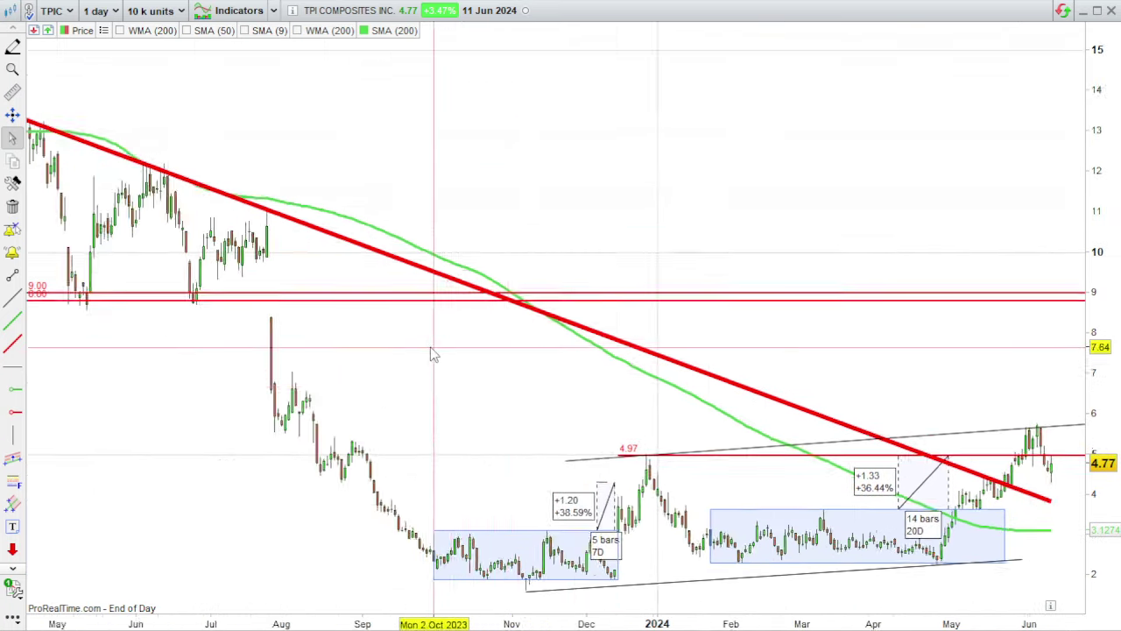
{"action": "scroll", "coordinate": [438, 356], "scroll_direction": "down", "scroll_amount": 1}
{"action": "scroll", "coordinate": [832, 538], "scroll_direction": "up", "scroll_amount": 2}
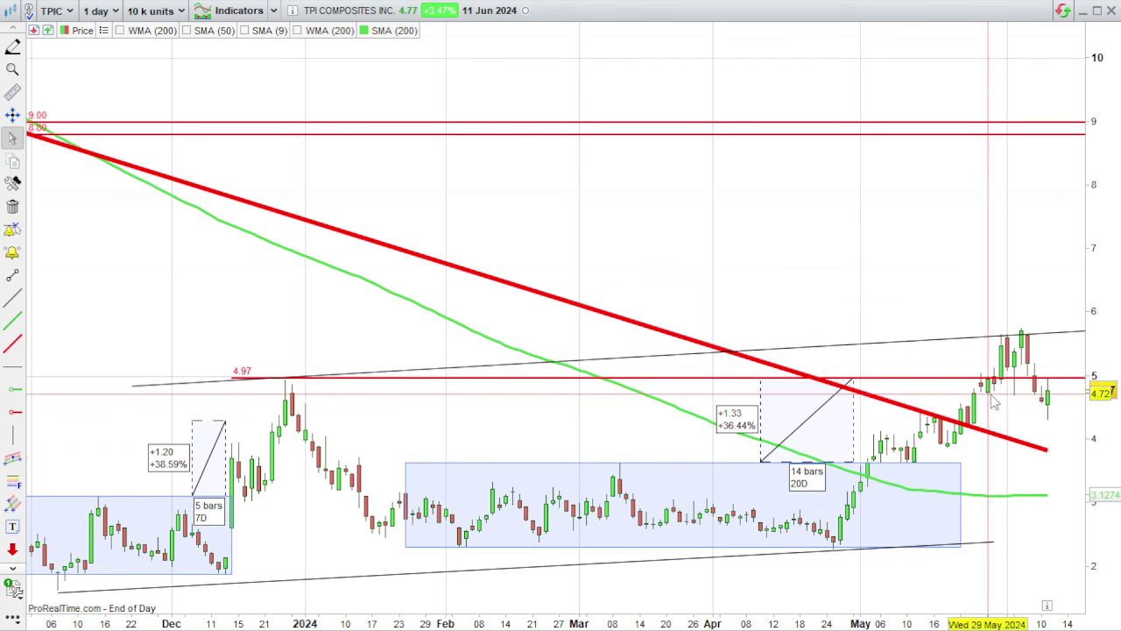
{"action": "scroll", "coordinate": [997, 404], "scroll_direction": "down", "scroll_amount": 2}
{"action": "scroll", "coordinate": [997, 403], "scroll_direction": "down", "scroll_amount": 2}
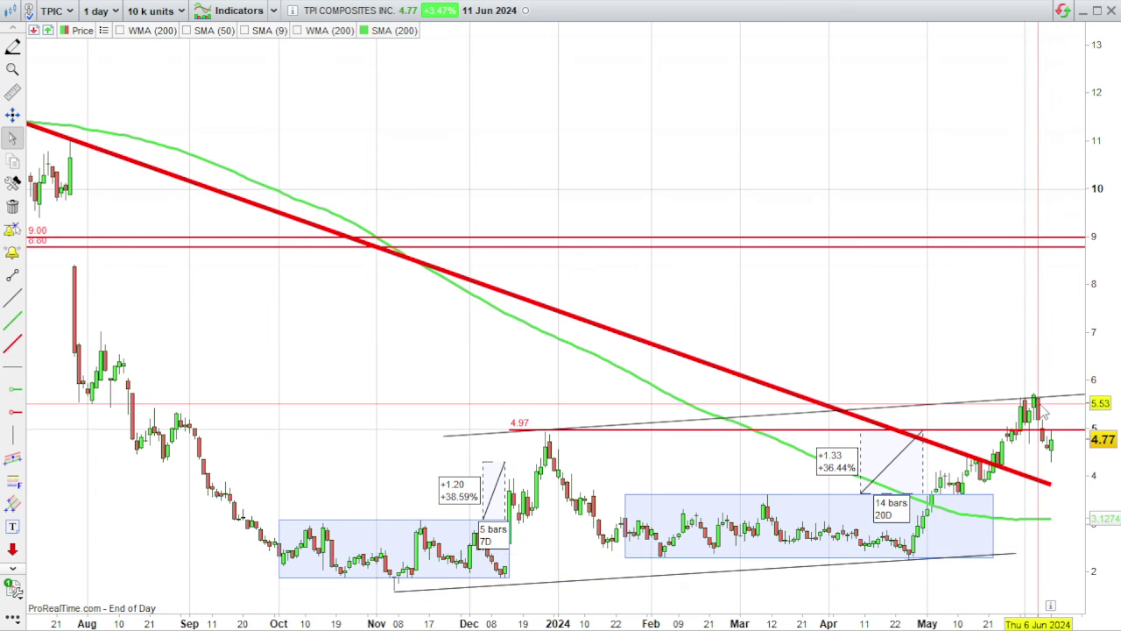
Inspect TPI Composites' June 2024 pullback between the upper grey channel line, the 4.97 level and the red trend line
{"action": "scroll", "coordinate": [1059, 377], "scroll_direction": "up", "scroll_amount": 1}
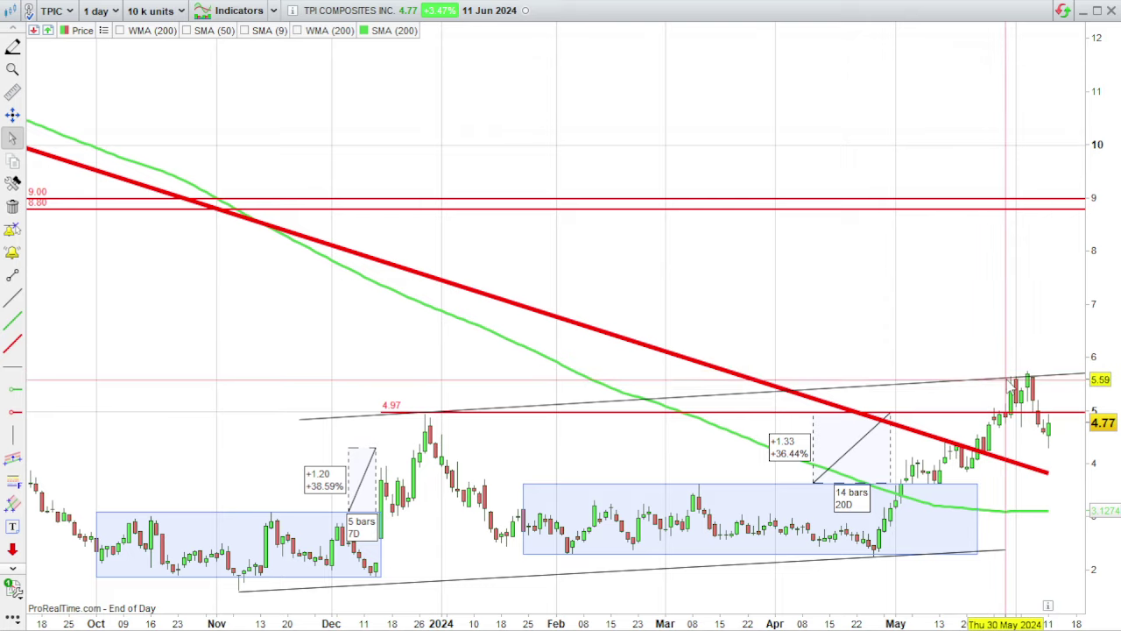
{"action": "scroll", "coordinate": [1073, 339], "scroll_direction": "up", "scroll_amount": 1}
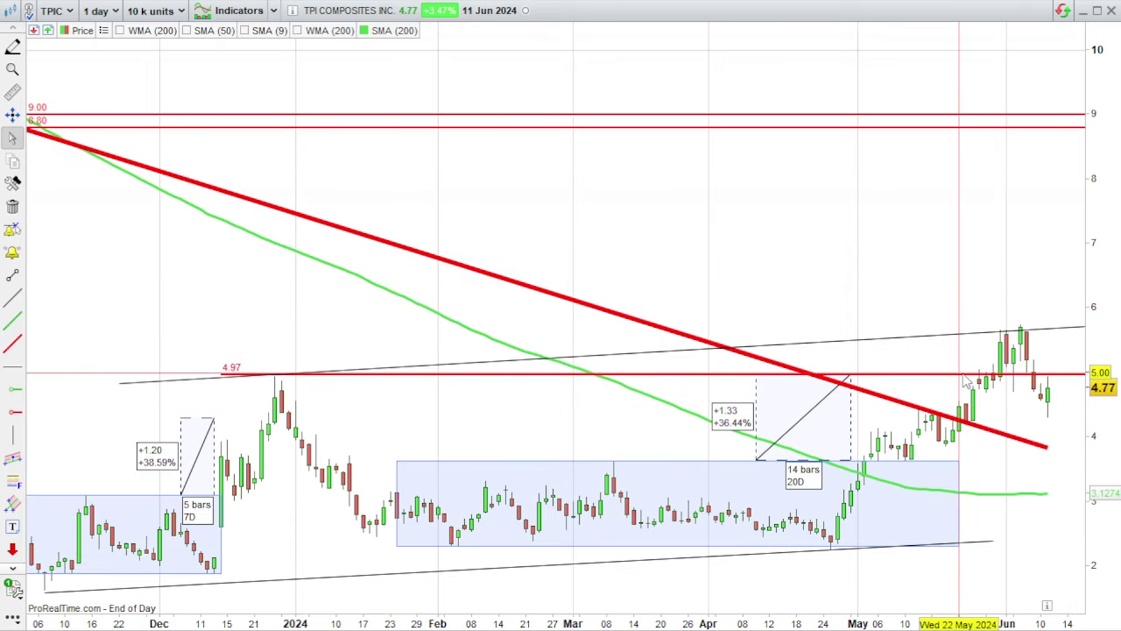
{"action": "mouse_move", "coordinate": [966, 381]}
{"action": "scroll", "coordinate": [1046, 412], "scroll_direction": "up", "scroll_amount": 4}
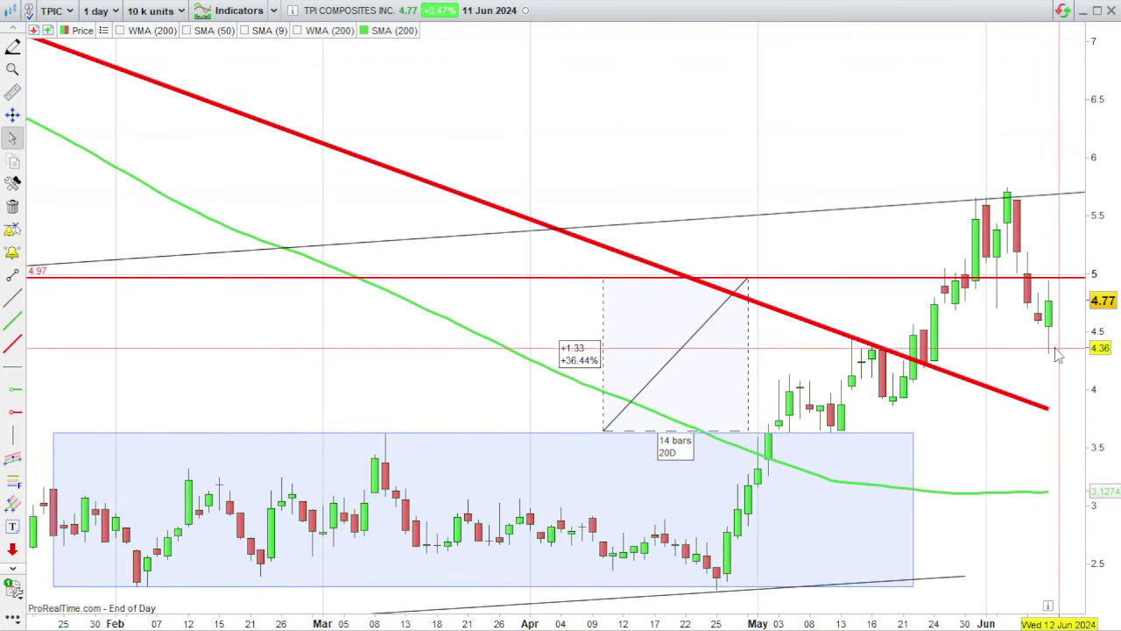
{"action": "scroll", "coordinate": [1057, 356], "scroll_direction": "down", "scroll_amount": 2}
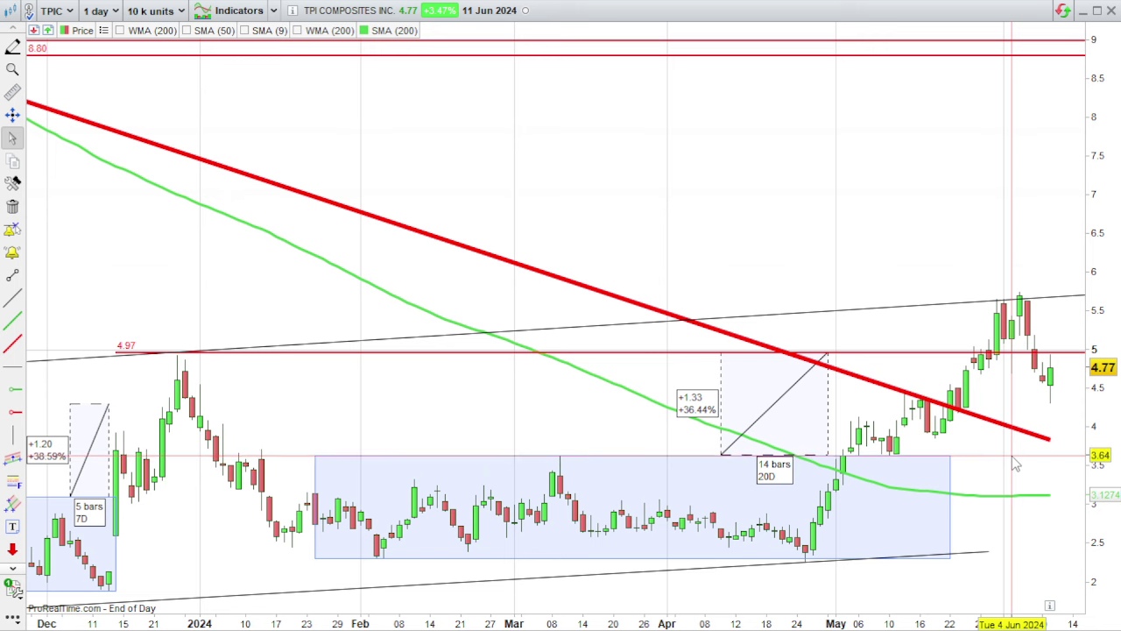
{"action": "mouse_move", "coordinate": [1015, 465]}
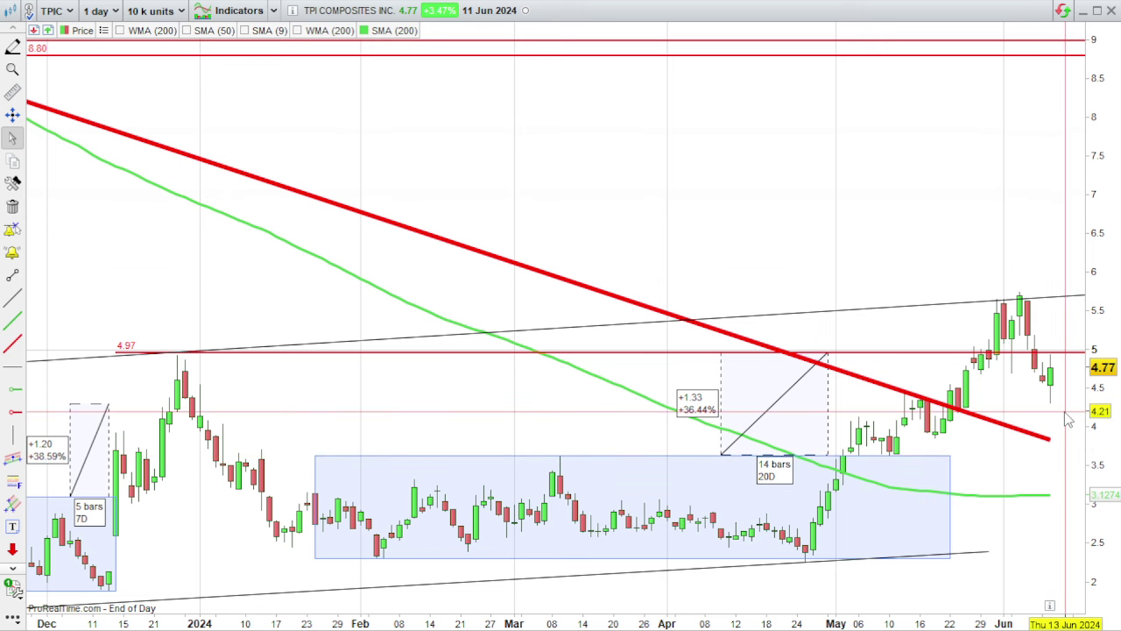
{"action": "mouse_move", "coordinate": [1067, 420]}
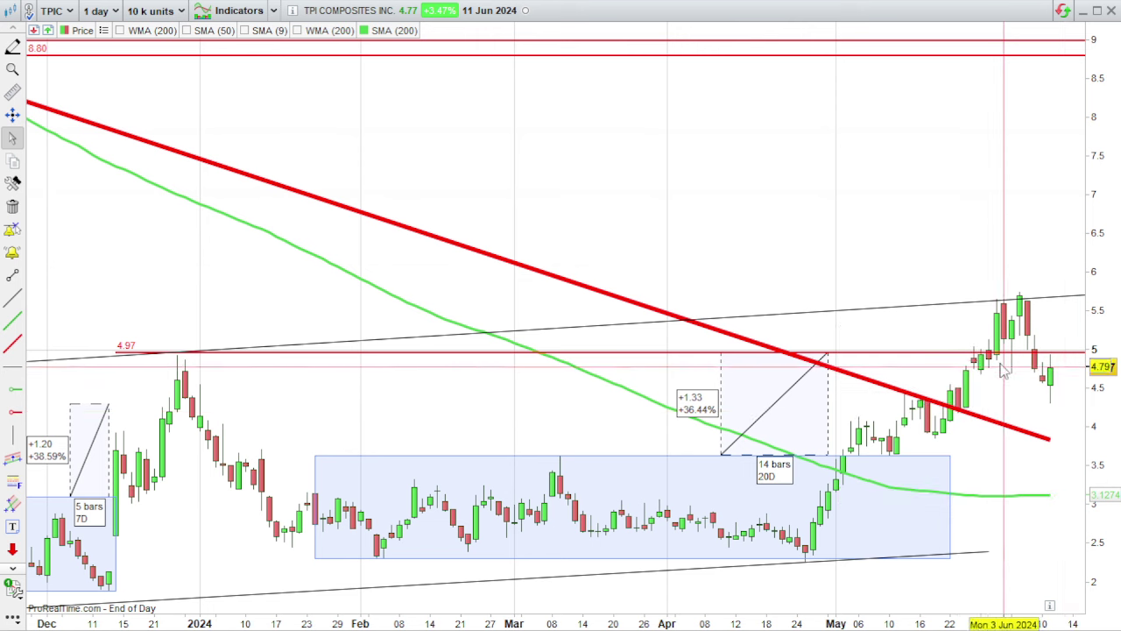
{"action": "scroll", "coordinate": [974, 435], "scroll_direction": "down", "scroll_amount": 2}
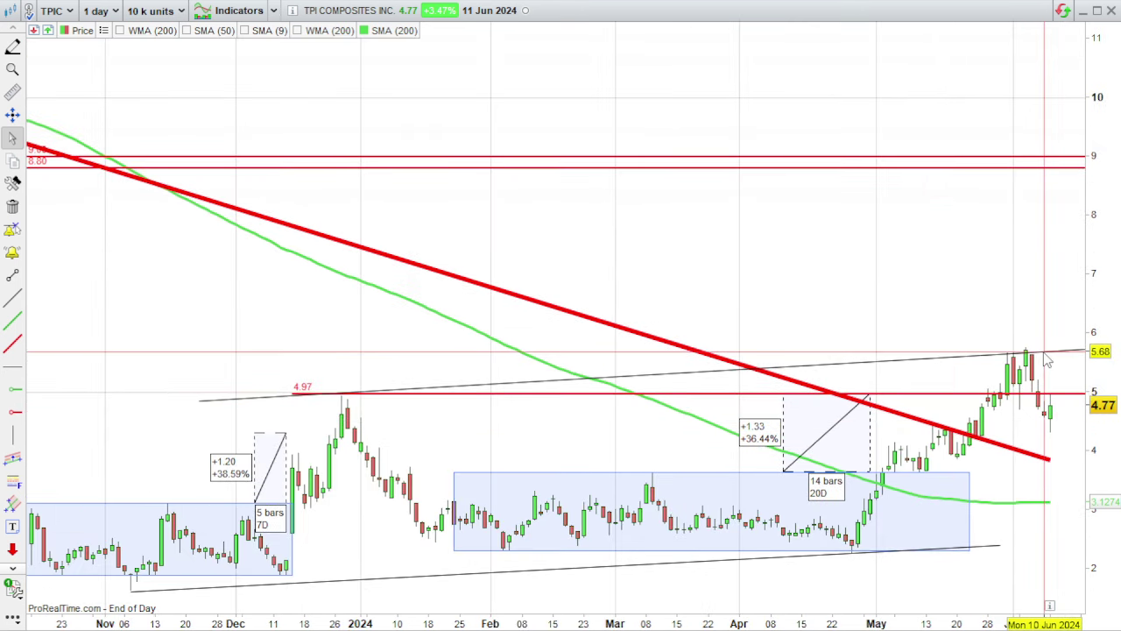
{"action": "mouse_move", "coordinate": [1045, 360]}
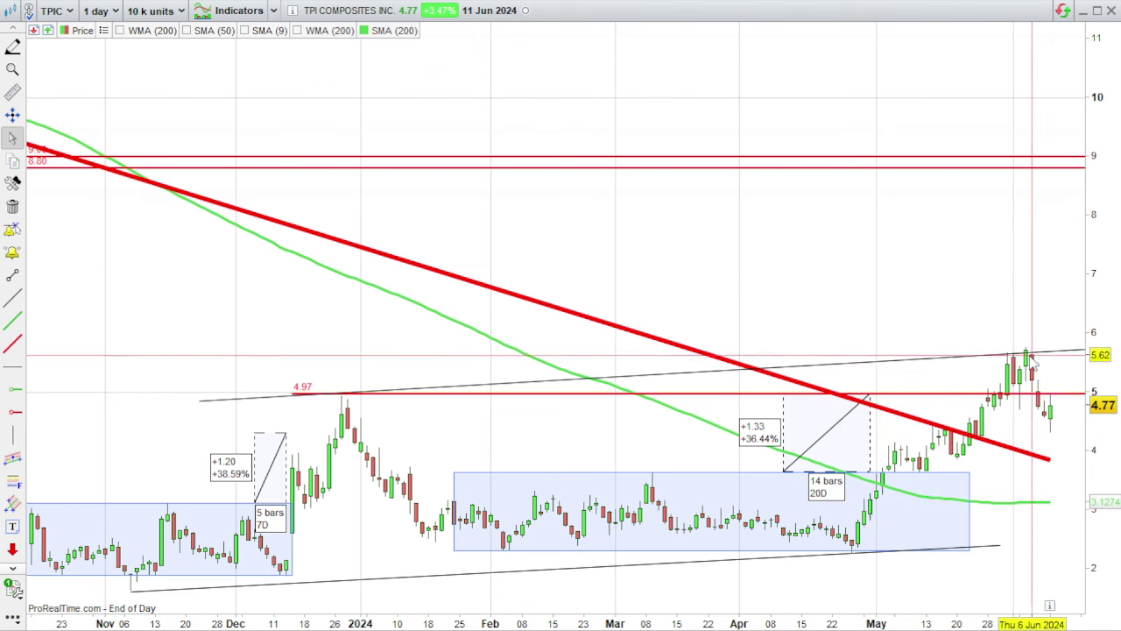
Compare TPI Composites' current price with the 8.80–9.00 zone and the long-term price history back to 2021
{"action": "scroll", "coordinate": [1045, 359], "scroll_direction": "down", "scroll_amount": 4}
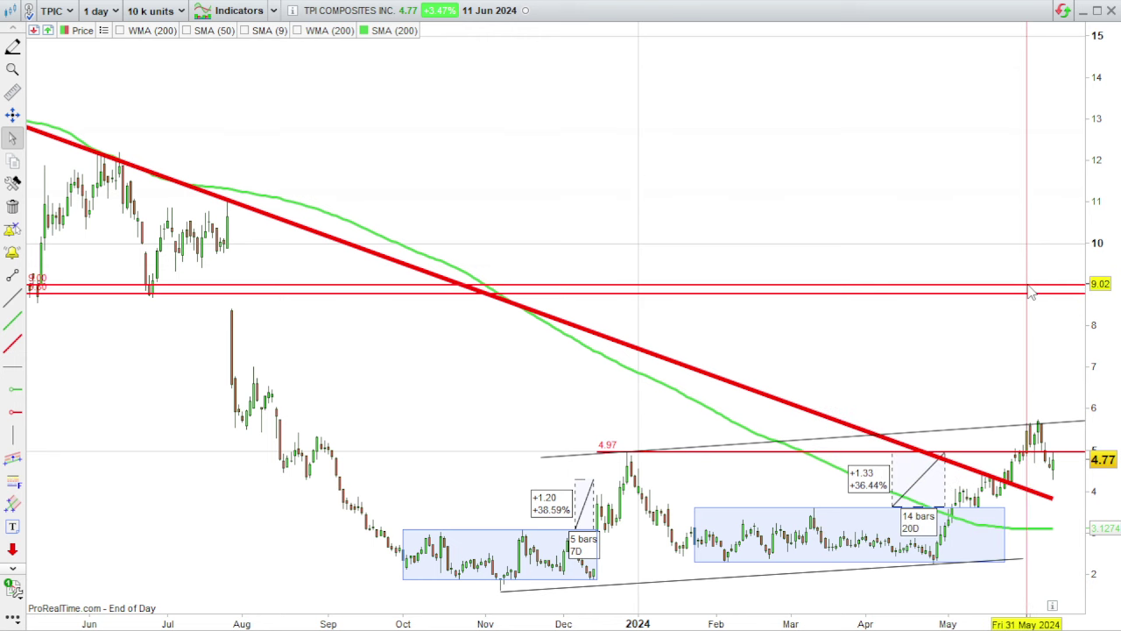
{"action": "mouse_move", "coordinate": [1028, 311]}
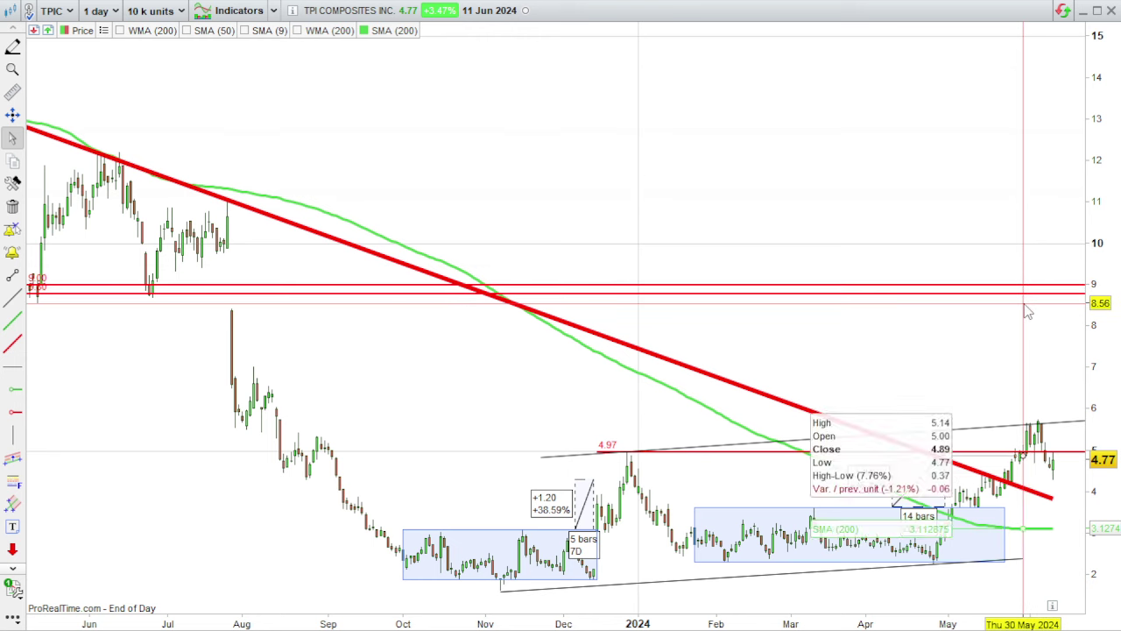
{"action": "scroll", "coordinate": [1003, 359], "scroll_direction": "down", "scroll_amount": 5}
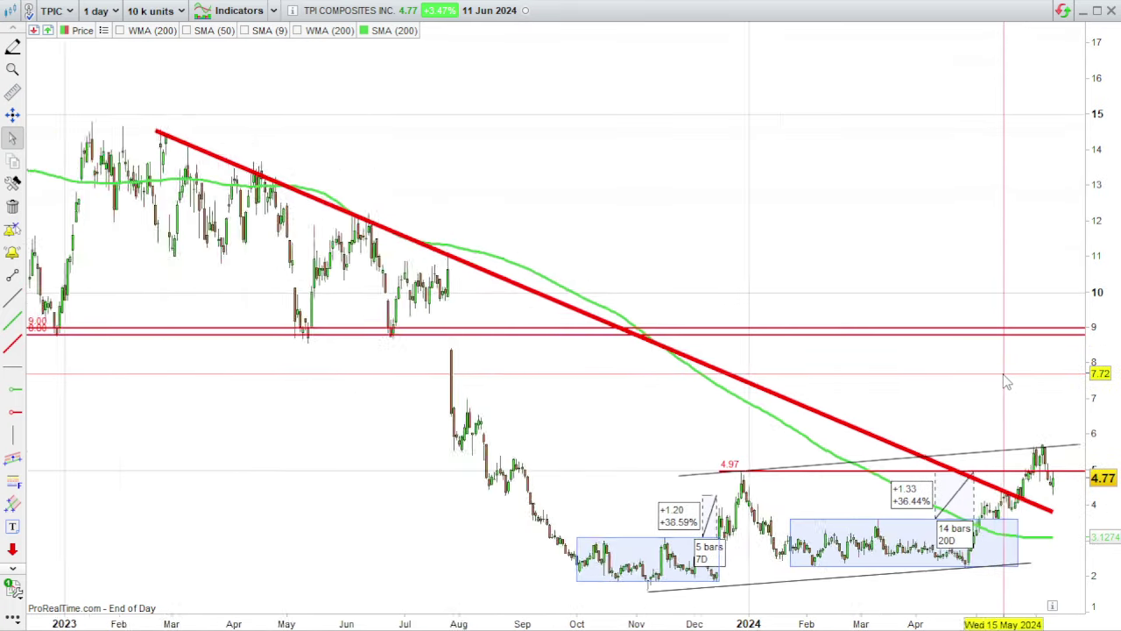
{"action": "mouse_move", "coordinate": [1018, 377]}
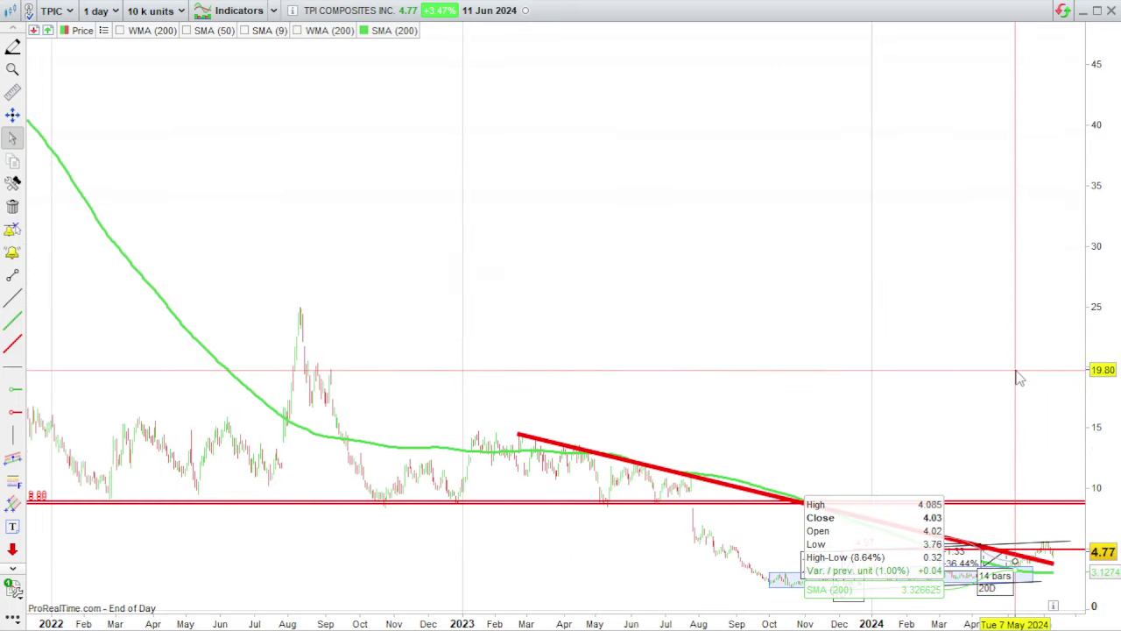
{"action": "scroll", "coordinate": [993, 401], "scroll_direction": "down", "scroll_amount": 4}
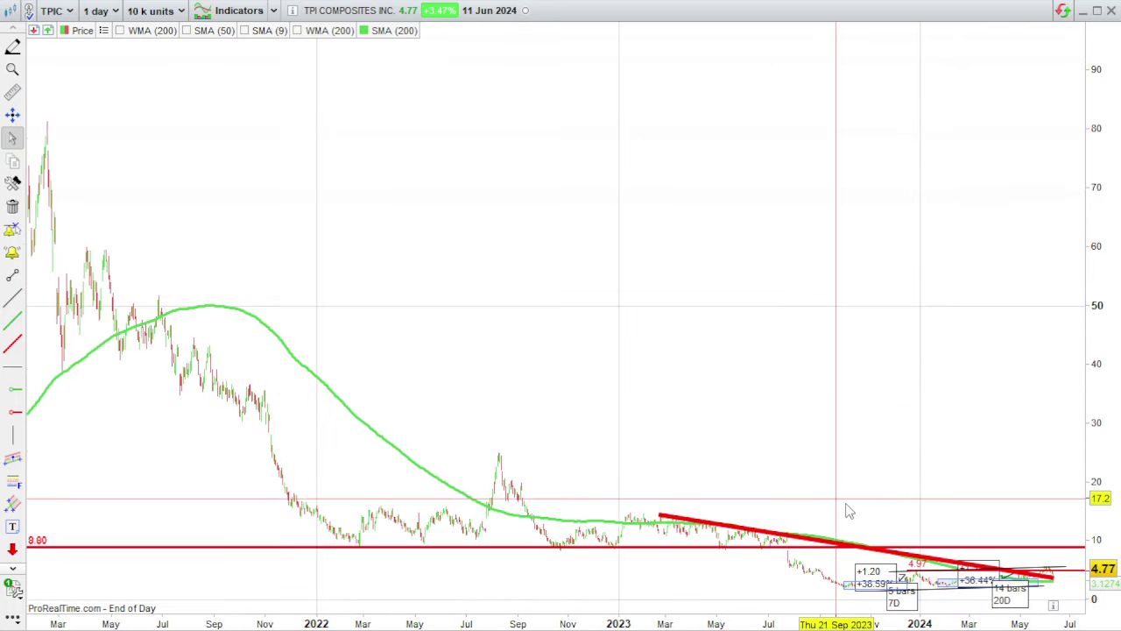
Re-examine TPI Composites' 2024 consolidation ranges and the breakout above the red falling trend line
{"action": "scroll", "coordinate": [847, 512], "scroll_direction": "up", "scroll_amount": 5}
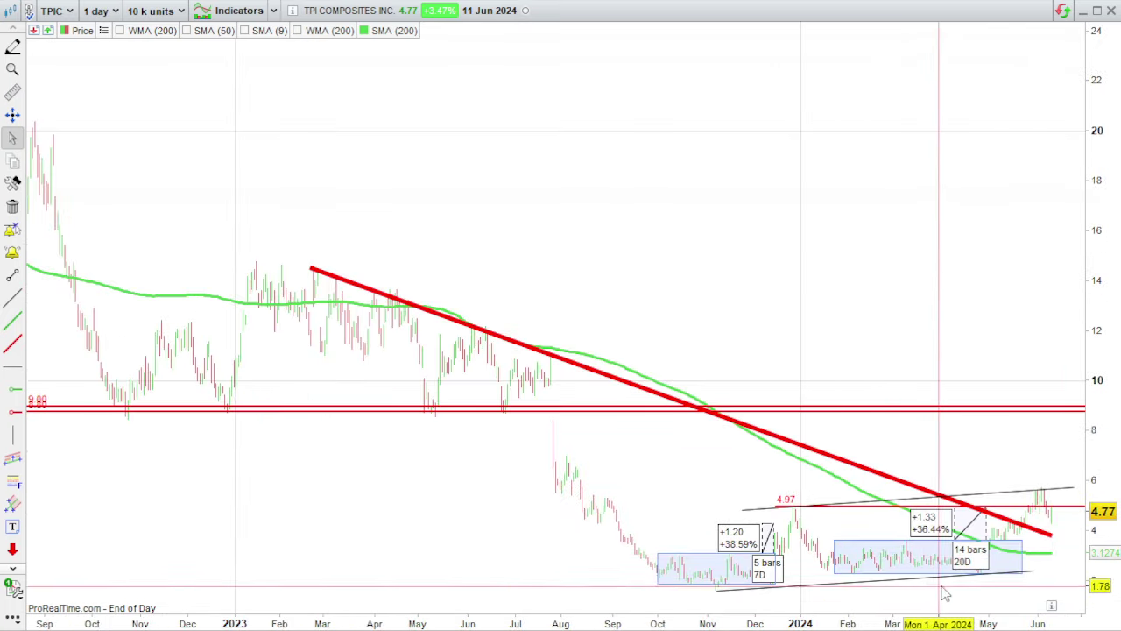
{"action": "scroll", "coordinate": [944, 594], "scroll_direction": "up", "scroll_amount": 2}
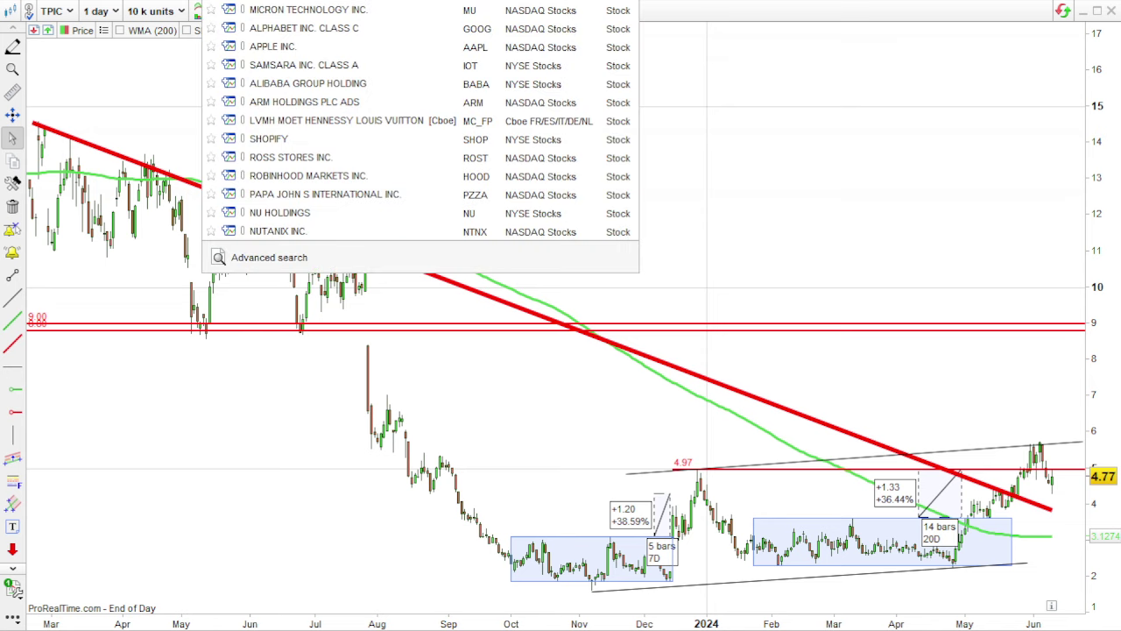
Search for Shopify and open its daily chart
{"action": "type", "text": "SHOPI"}
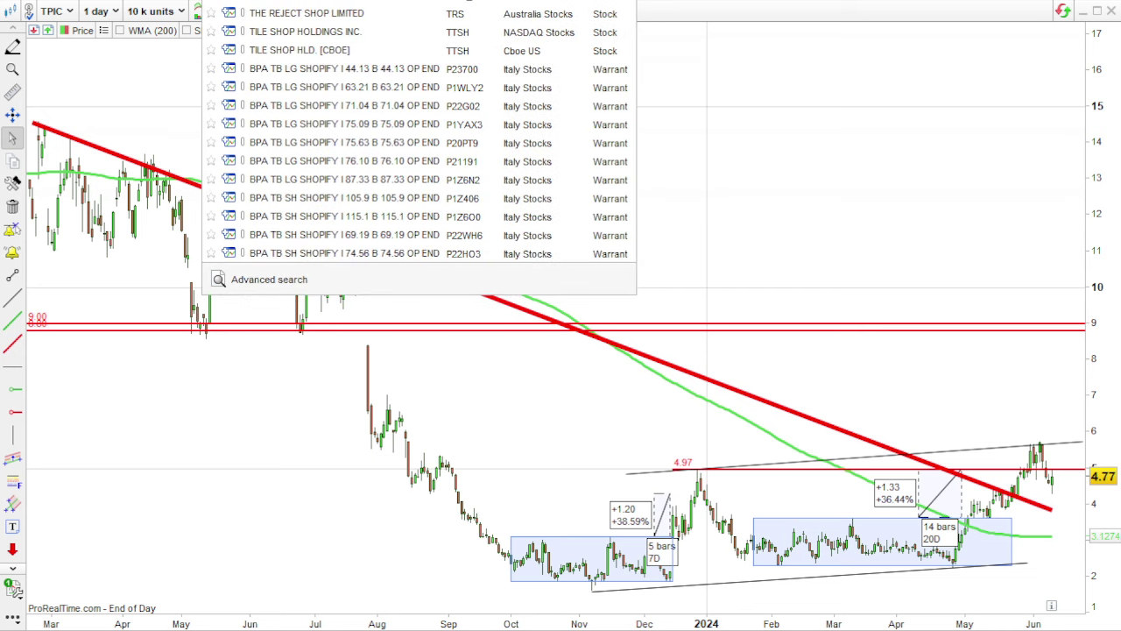
{"action": "key", "text": "BackSpace"}
{"action": "key", "text": "BackSpace"}
{"action": "type", "text": "R"}
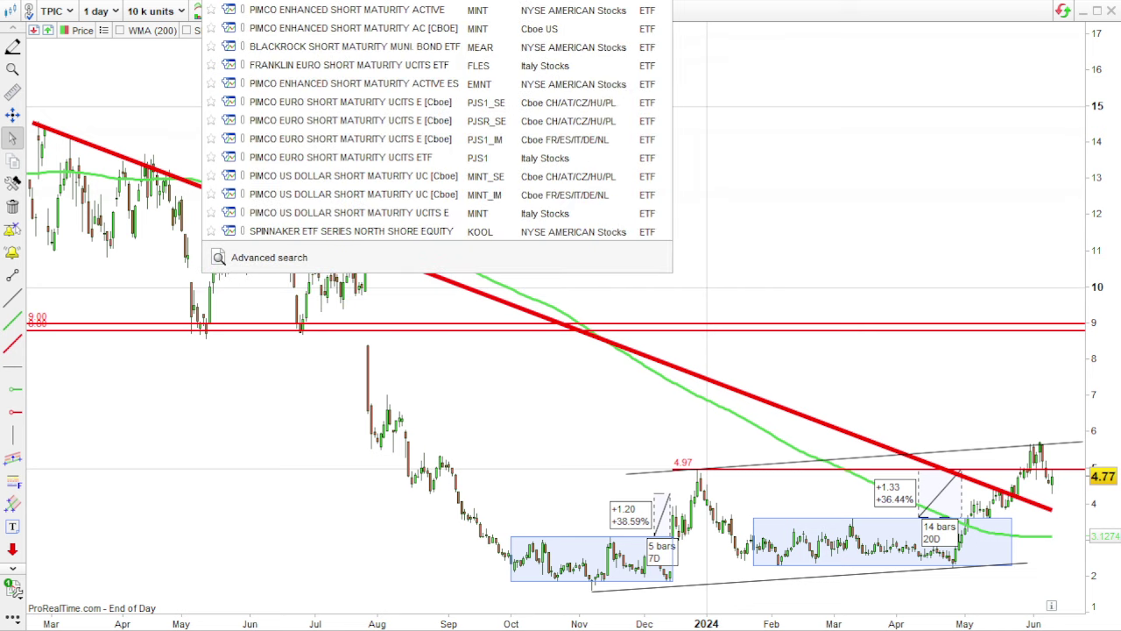
{"action": "key", "text": "Return"}
Examine Shopify's green rising trend line from the October 2022 low, the 45.60 level and the late May 2024 touch
{"action": "scroll", "coordinate": [525, 526], "scroll_direction": "down", "scroll_amount": 5}
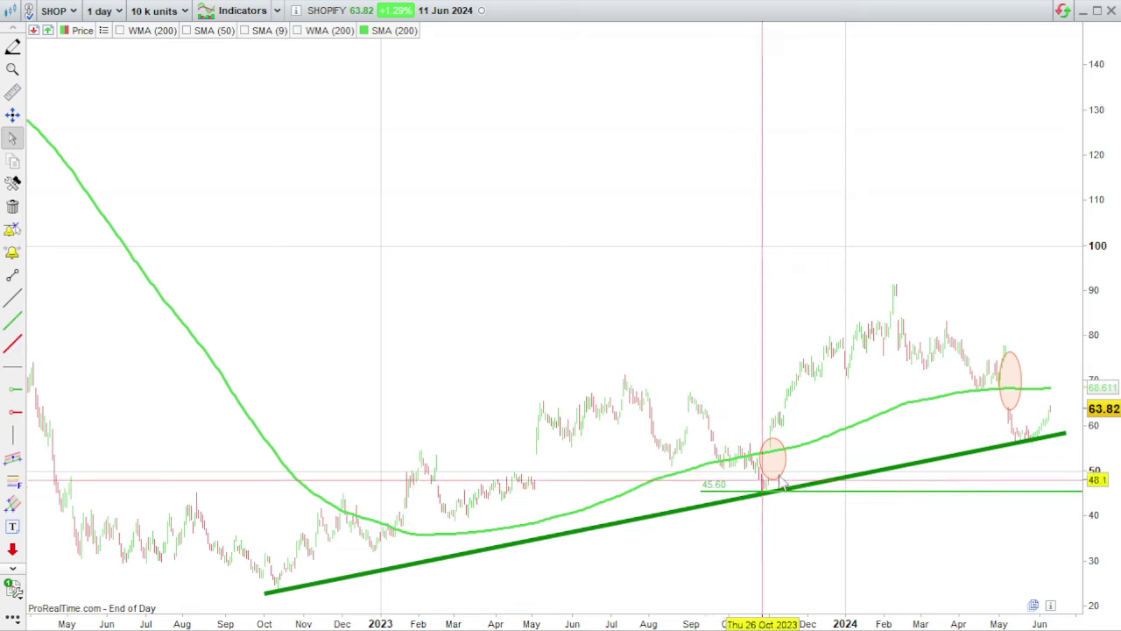
{"action": "scroll", "coordinate": [951, 501], "scroll_direction": "up", "scroll_amount": 3}
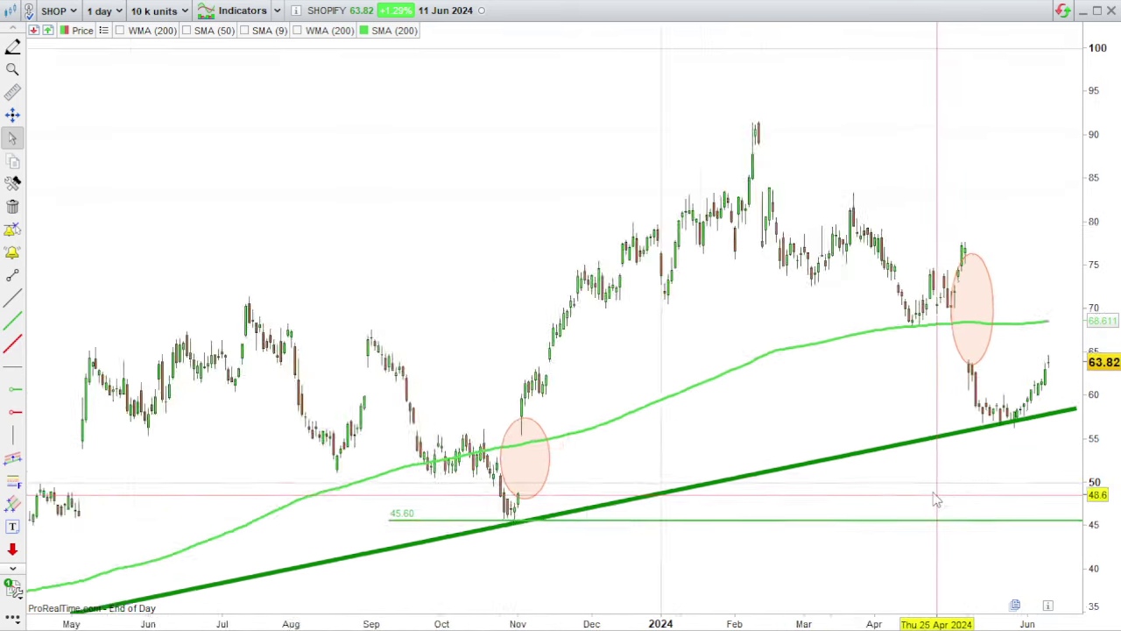
{"action": "scroll", "coordinate": [941, 502], "scroll_direction": "up", "scroll_amount": 4}
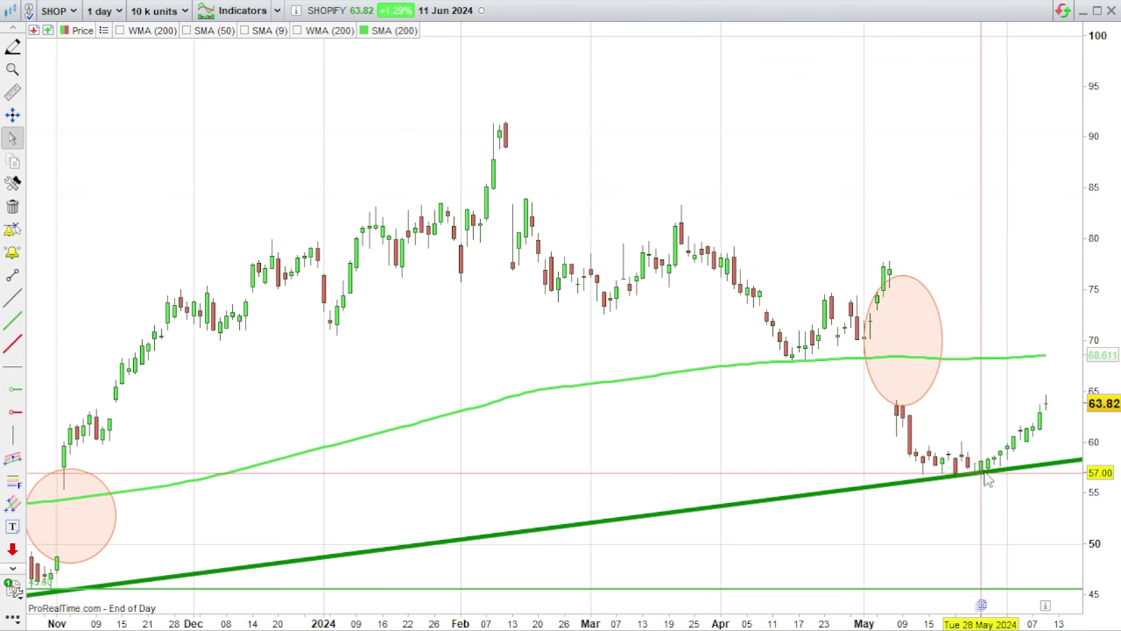
{"action": "scroll", "coordinate": [1029, 482], "scroll_direction": "up", "scroll_amount": 2}
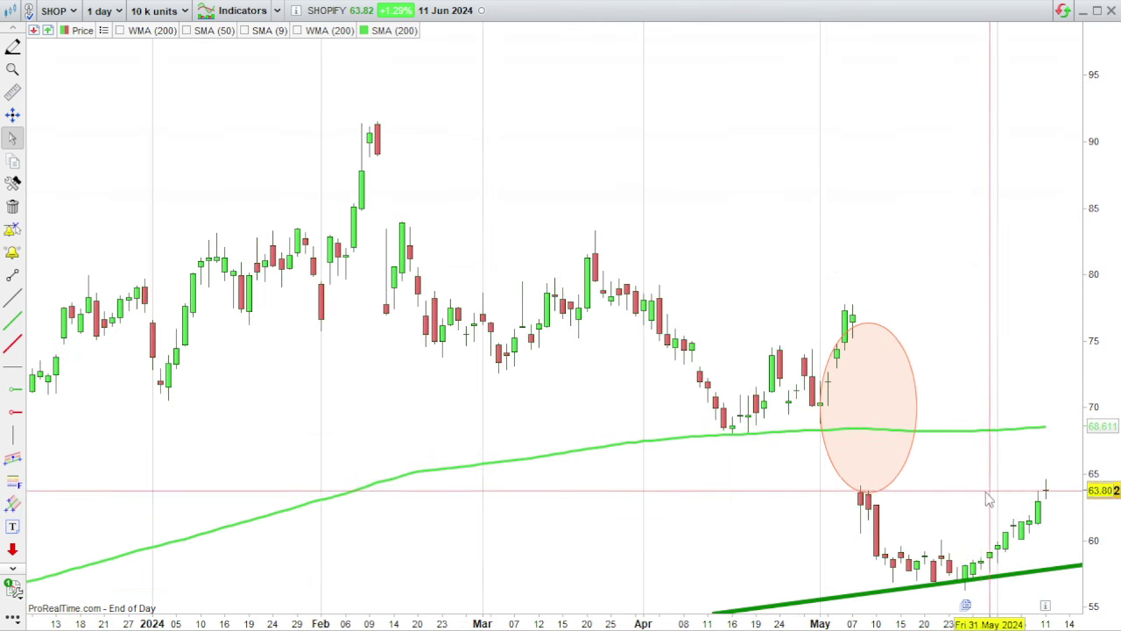
Compare Shopify's current price with the circled May 2024 gap and the 200-day moving average
{"action": "scroll", "coordinate": [926, 534], "scroll_direction": "down", "scroll_amount": 2}
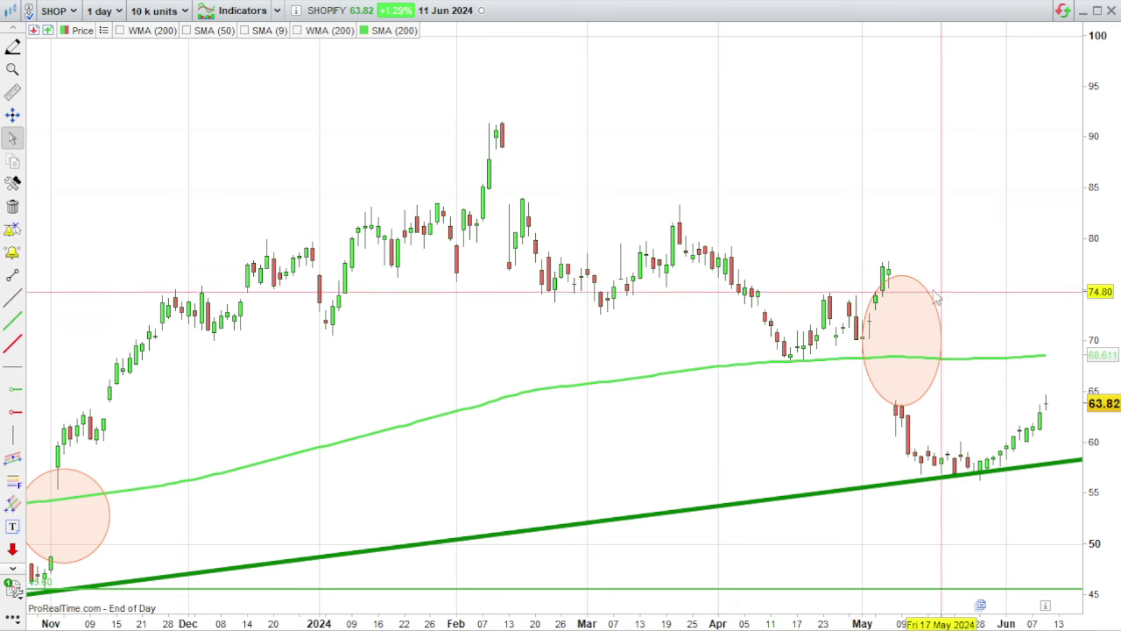
{"action": "scroll", "coordinate": [1004, 506], "scroll_direction": "down", "scroll_amount": 1}
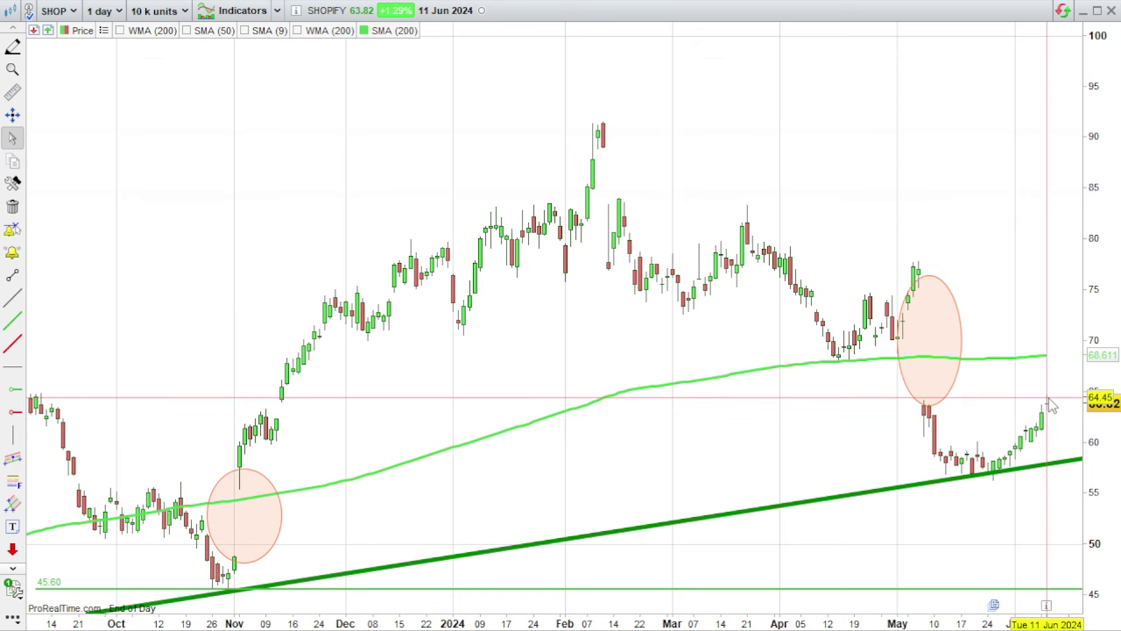
{"action": "scroll", "coordinate": [1051, 405], "scroll_direction": "up", "scroll_amount": 1}
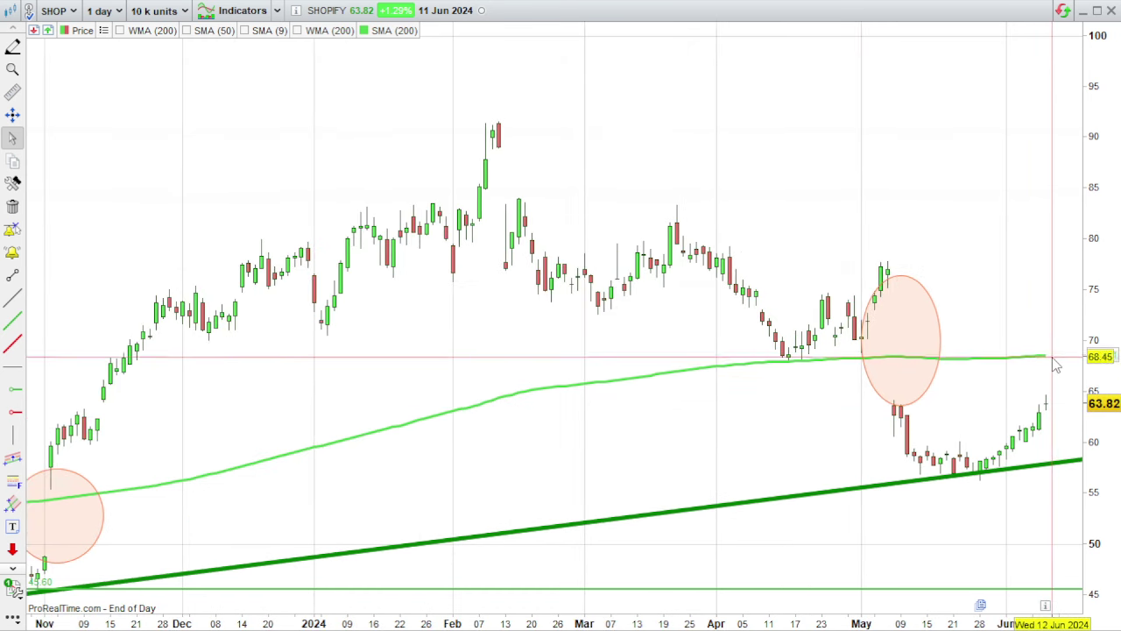
{"action": "mouse_move", "coordinate": [1057, 365]}
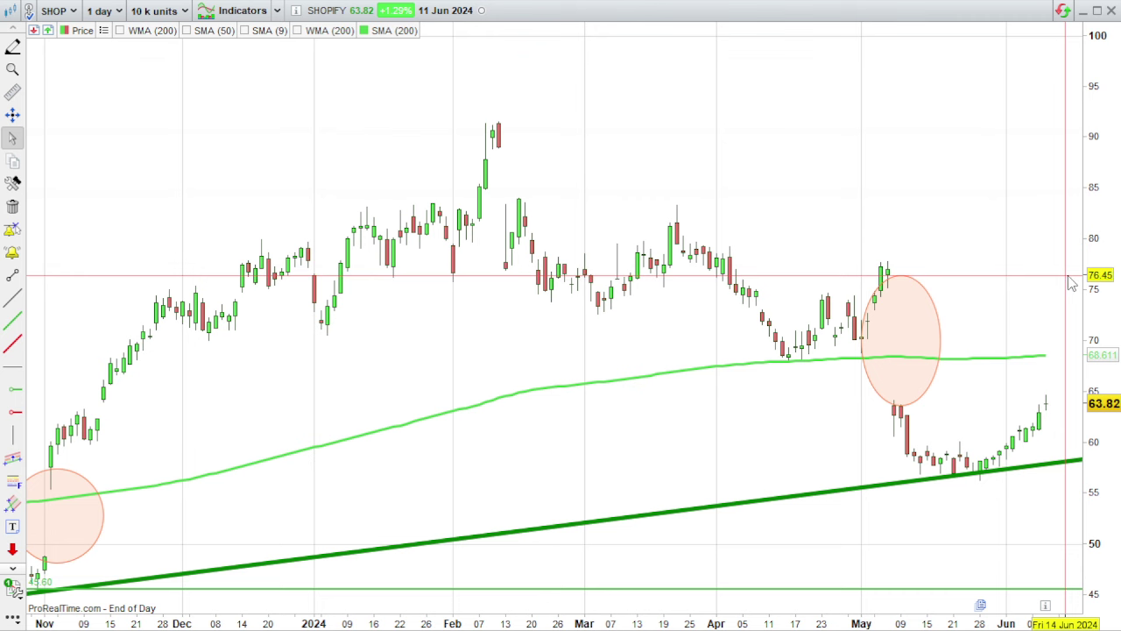
{"action": "mouse_move", "coordinate": [1072, 283]}
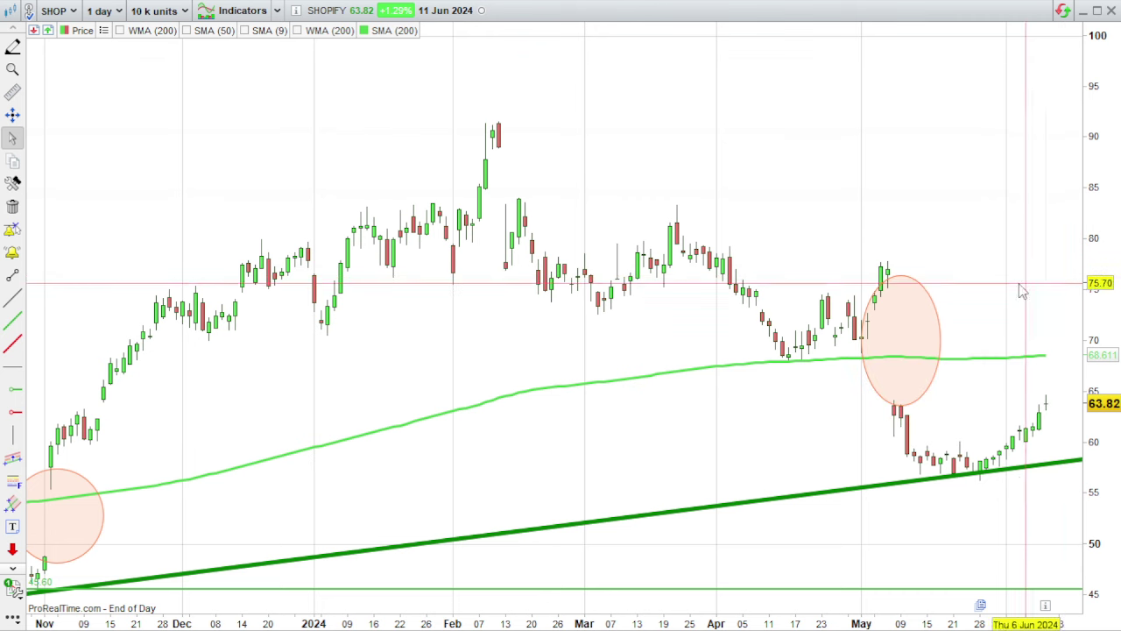
Review Shopify's November 2023 and May 2024 gaps against the rising trend line and the latest candle's values
{"action": "scroll", "coordinate": [700, 408], "scroll_direction": "down", "scroll_amount": 2}
{"action": "scroll", "coordinate": [710, 413], "scroll_direction": "down", "scroll_amount": 4}
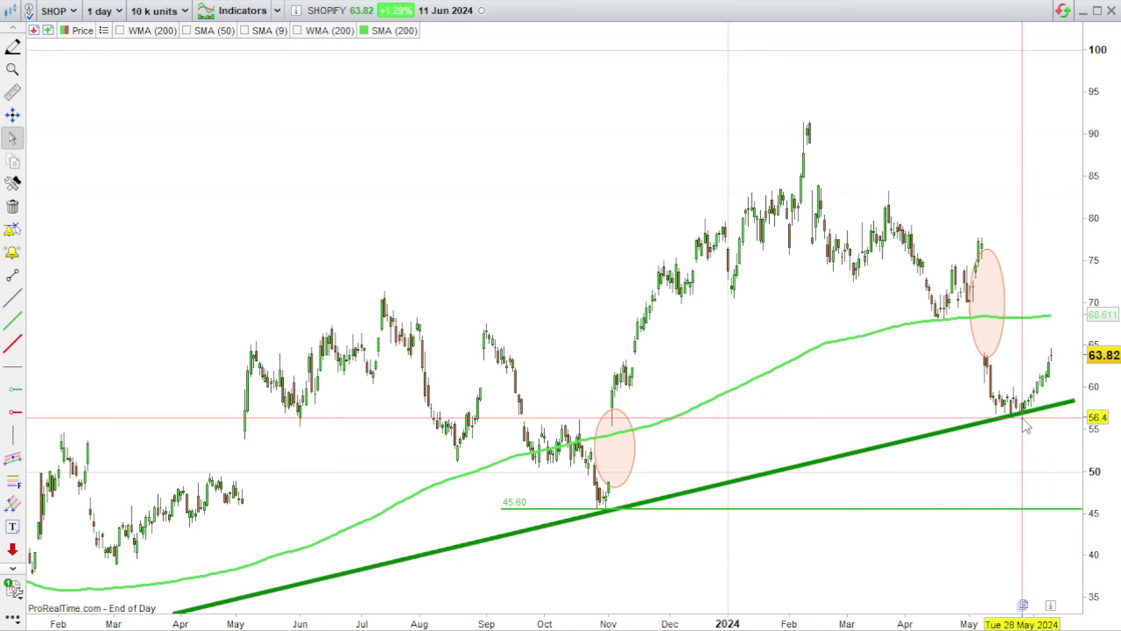
{"action": "scroll", "coordinate": [1024, 455], "scroll_direction": "up", "scroll_amount": 1}
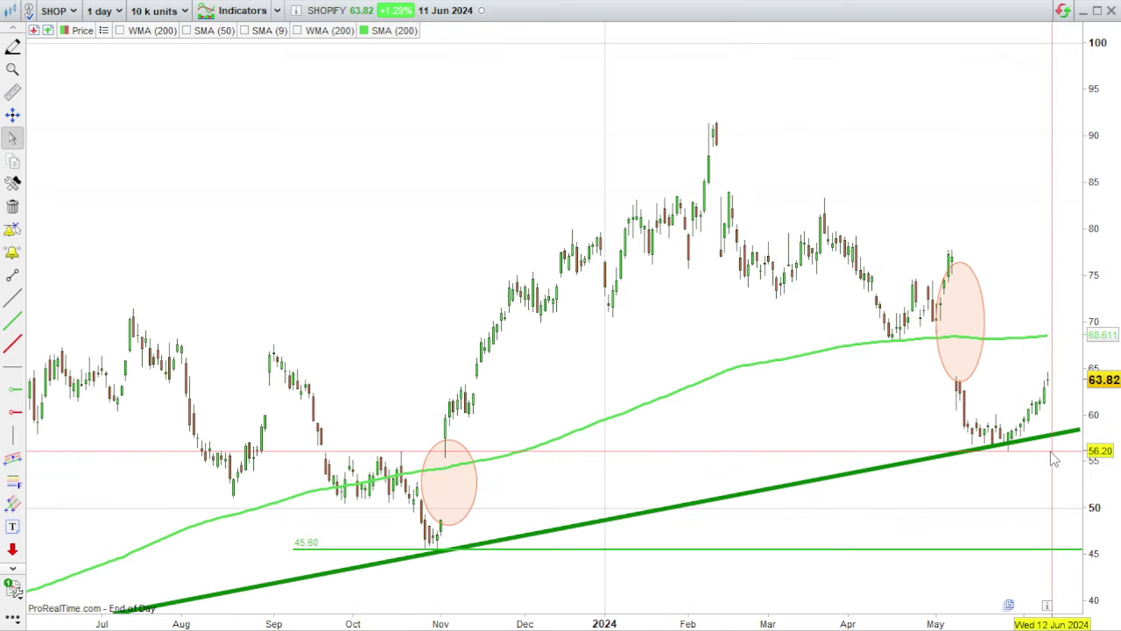
{"action": "mouse_move", "coordinate": [1054, 459]}
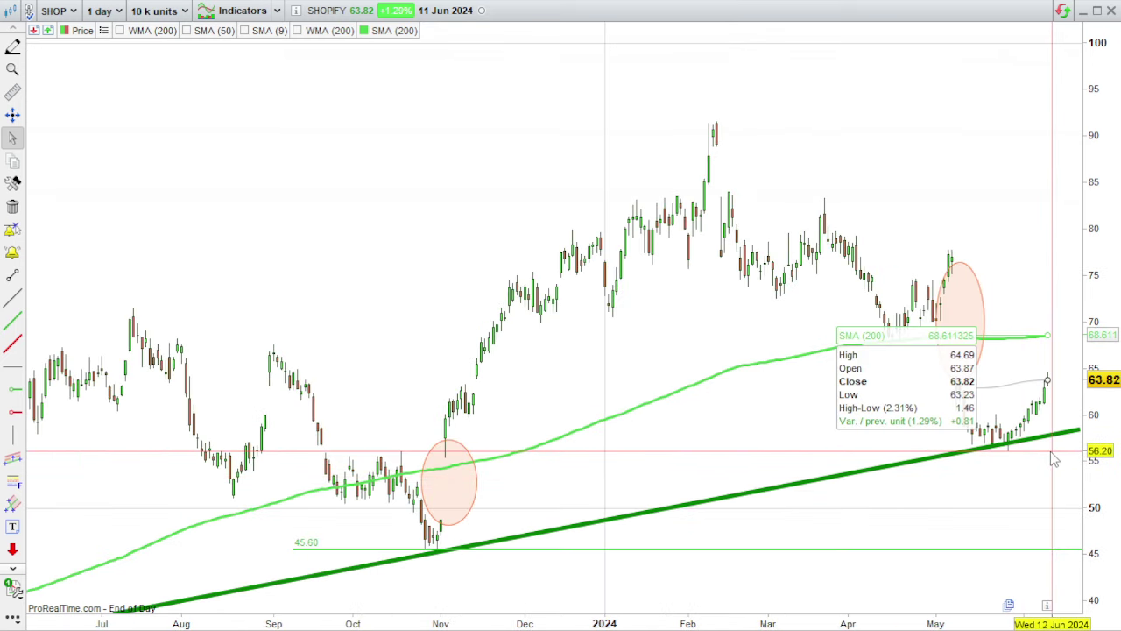
Switch to the CARTERA 2024 portfolio spreadsheet and review the open positions from Shopify down to Apple
{"action": "mouse_move", "coordinate": [1000, 562]}
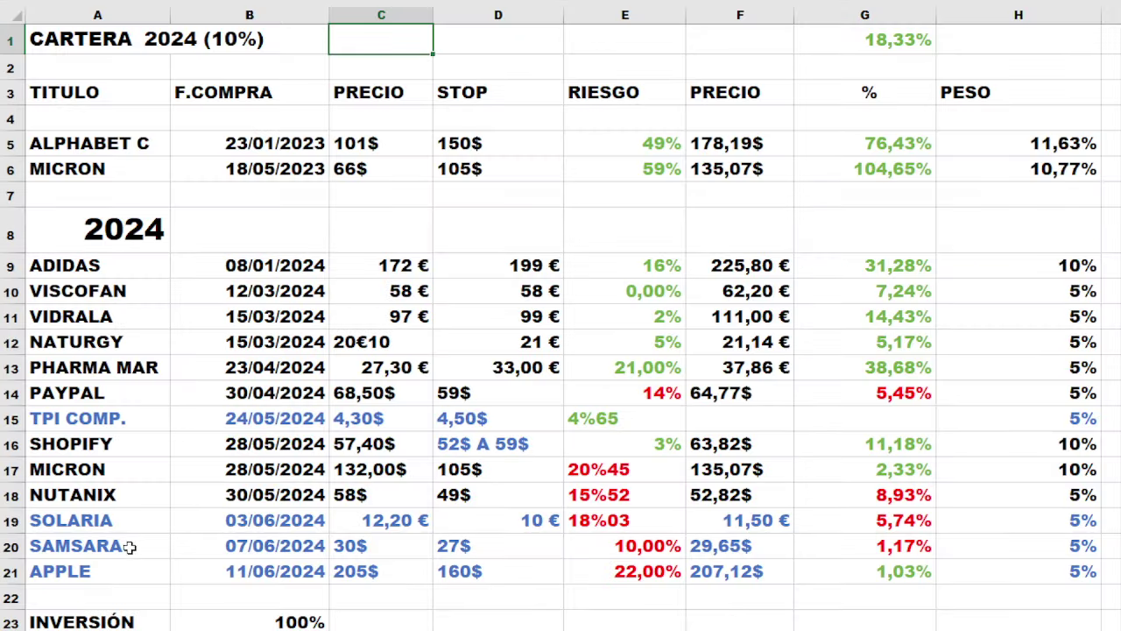
{"action": "scroll", "coordinate": [144, 515], "scroll_direction": "down", "scroll_amount": 1}
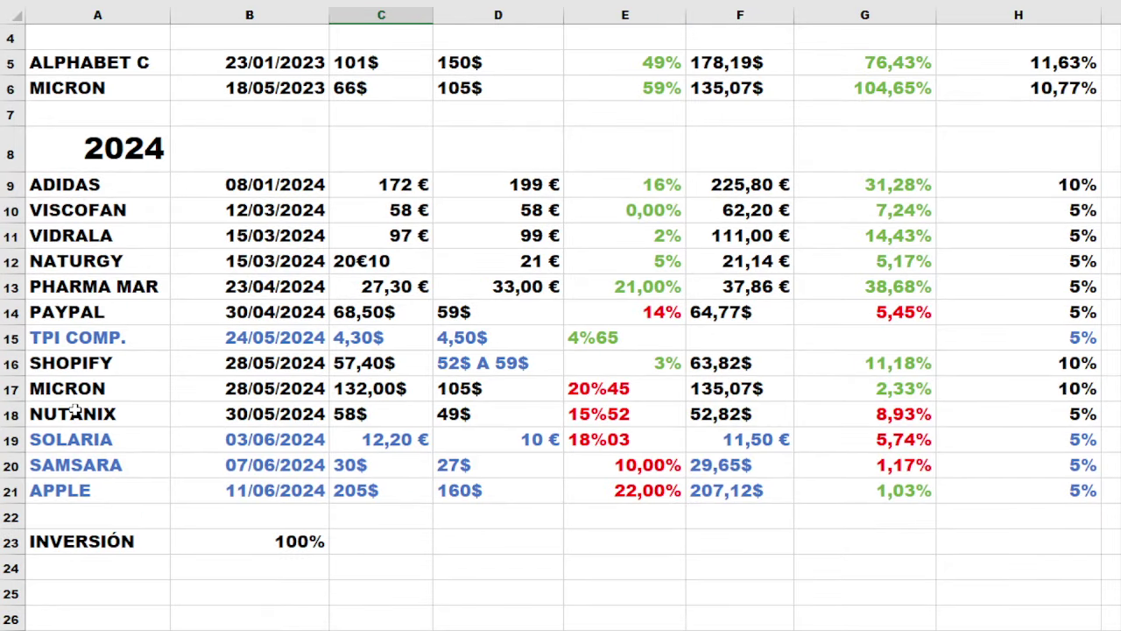
{"action": "scroll", "coordinate": [77, 420], "scroll_direction": "up", "scroll_amount": 1}
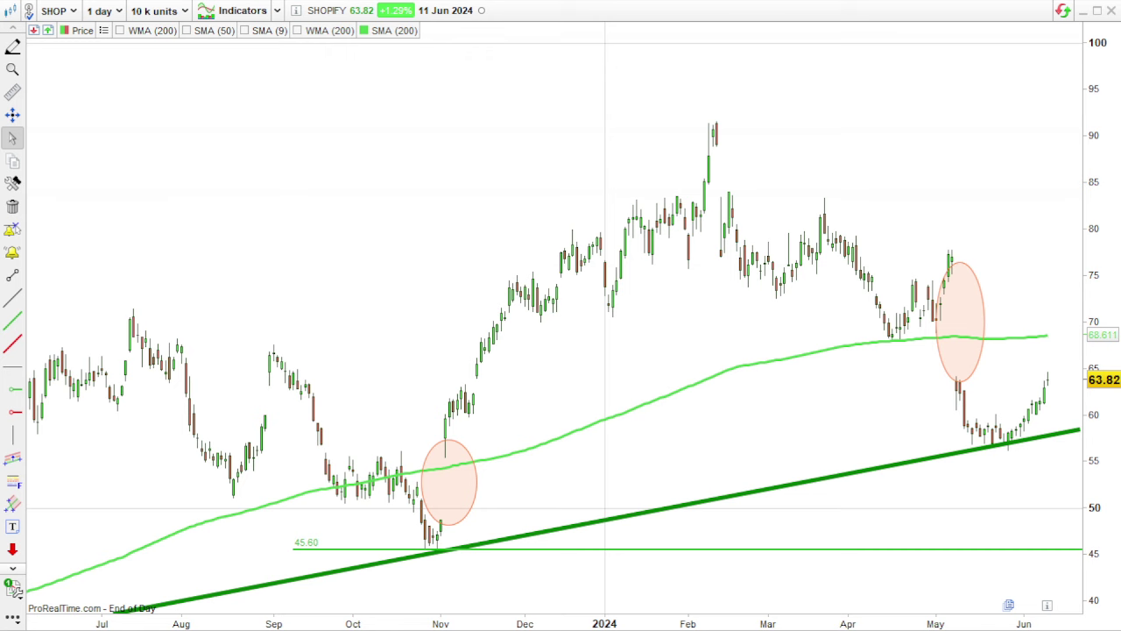
Return to ProRealTime, search for Nutanix and open its daily chart (NTNX)
{"action": "type", "text": "NUT"}
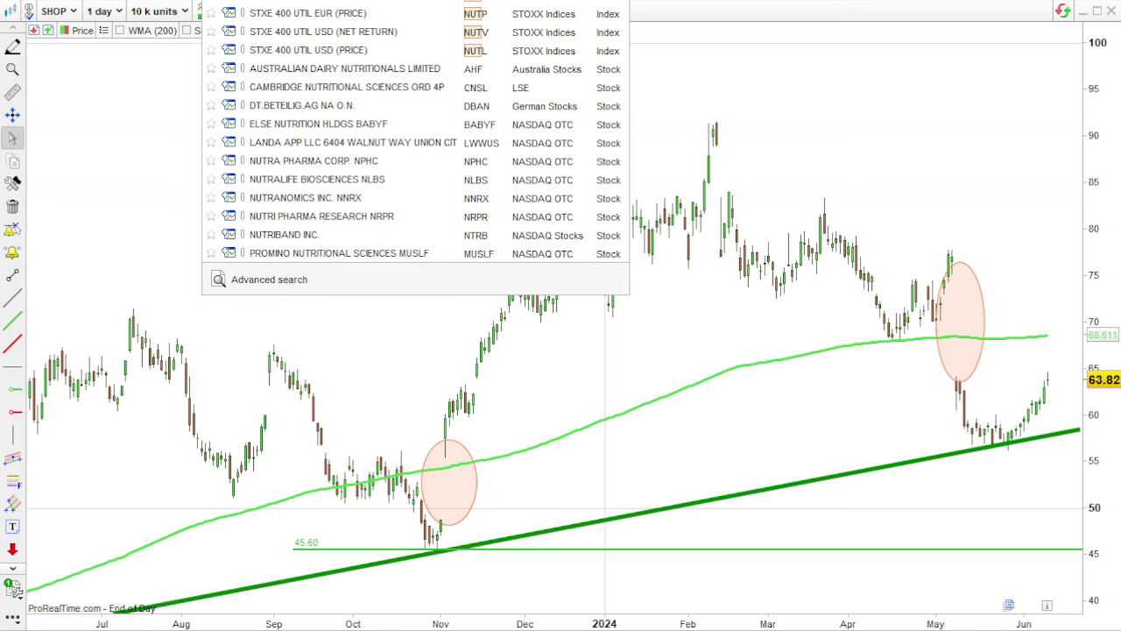
{"action": "type", "text": "RI"}
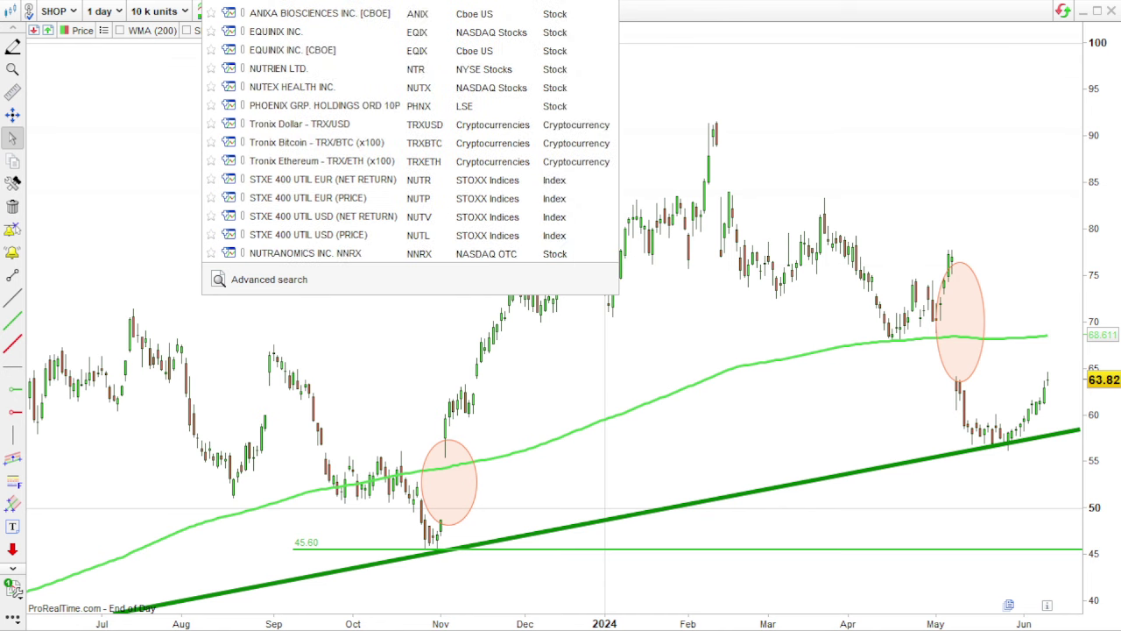
{"action": "key", "text": "Return"}
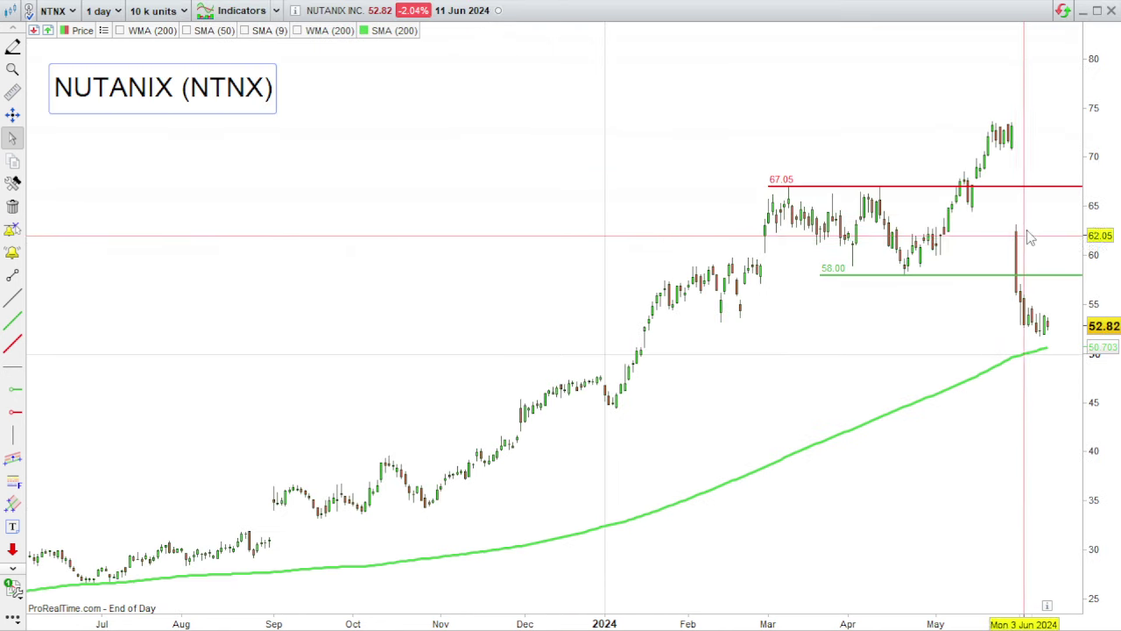
Examine Nutanix's 67.05 and 58.00 levels within the uptrend since 2022
{"action": "scroll", "coordinate": [1025, 263], "scroll_direction": "up", "scroll_amount": 2}
{"action": "scroll", "coordinate": [1016, 287], "scroll_direction": "up", "scroll_amount": 1}
{"action": "scroll", "coordinate": [862, 367], "scroll_direction": "down", "scroll_amount": 4}
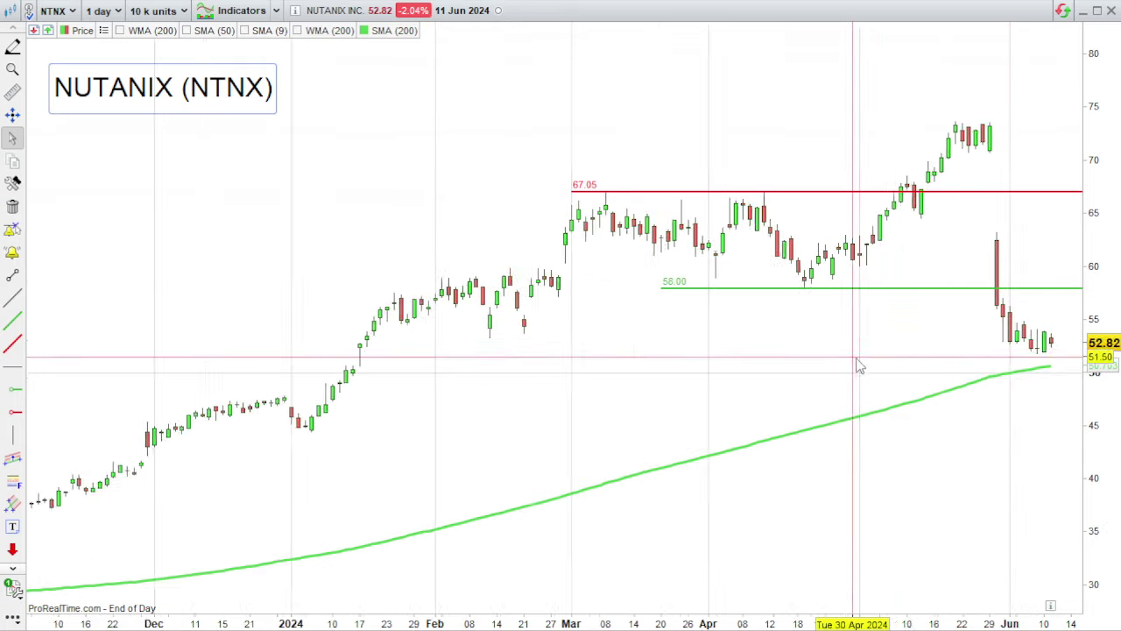
{"action": "scroll", "coordinate": [858, 380], "scroll_direction": "down", "scroll_amount": 4}
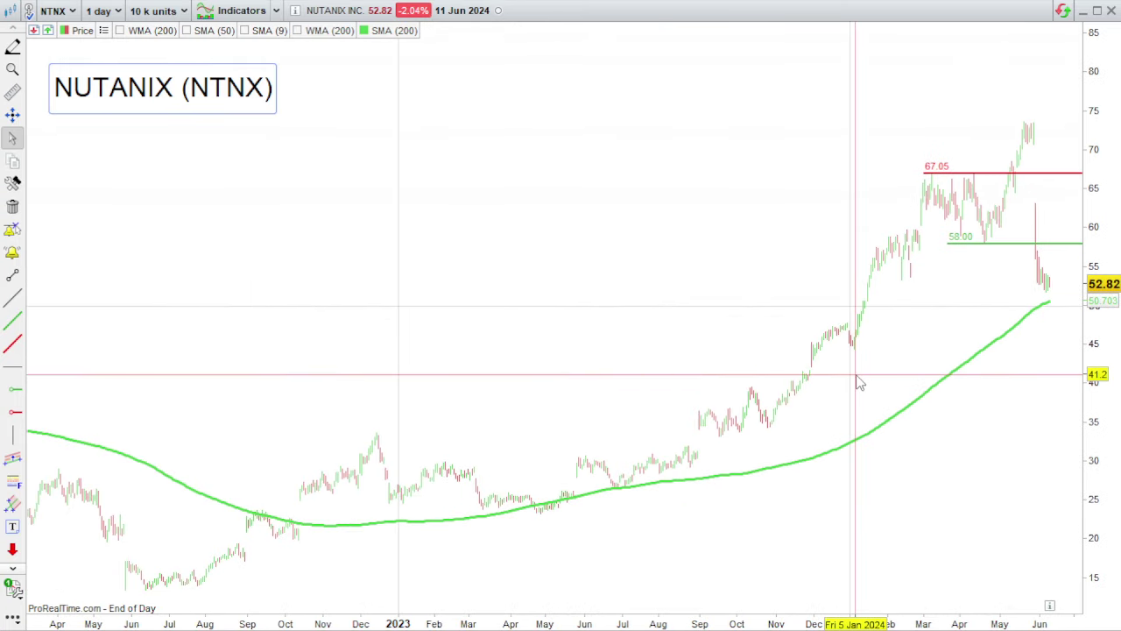
{"action": "scroll", "coordinate": [994, 226], "scroll_direction": "up", "scroll_amount": 3}
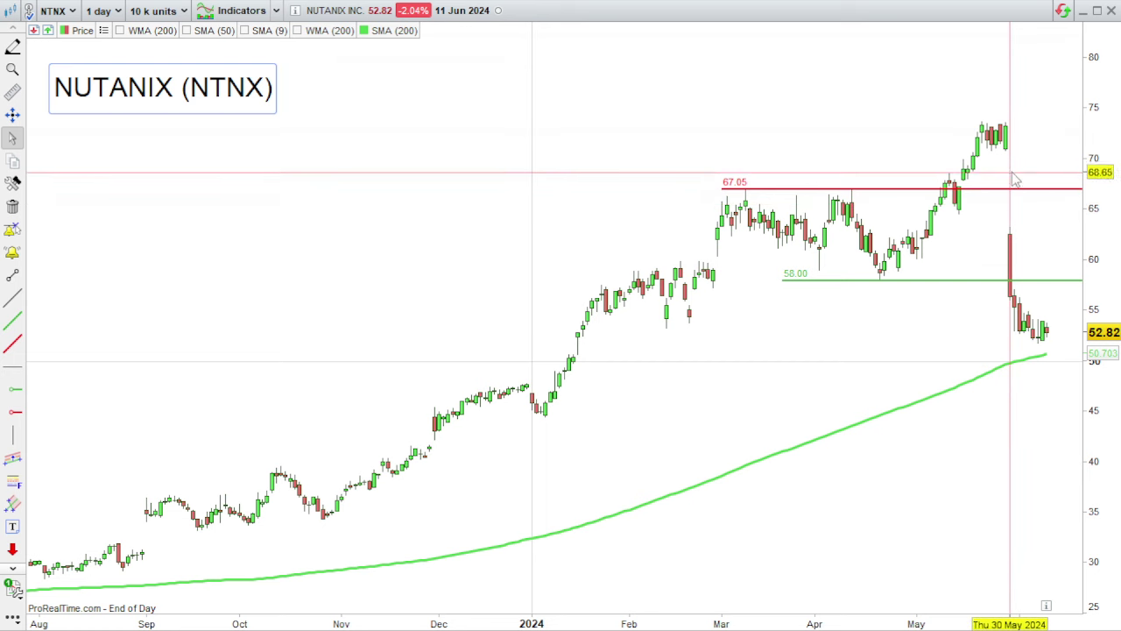
Inspect Nutanix's late May 2024 gap down through the 58.00 level towards the 200-day moving average
{"action": "scroll", "coordinate": [920, 348], "scroll_direction": "up", "scroll_amount": 2}
{"action": "scroll", "coordinate": [920, 348], "scroll_direction": "up", "scroll_amount": 3}
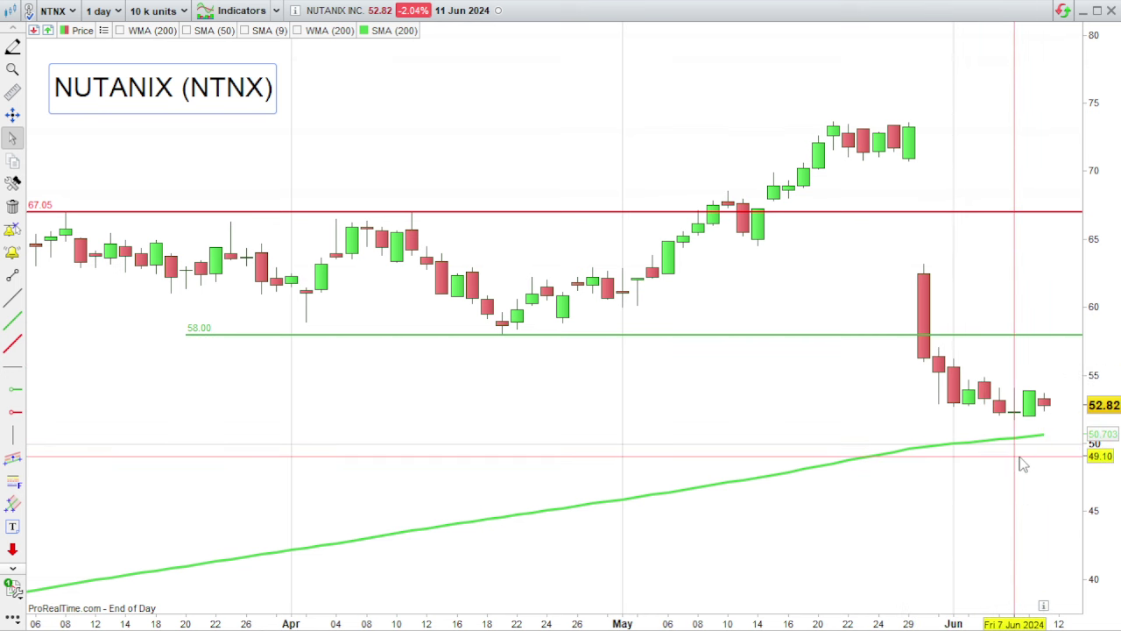
{"action": "scroll", "coordinate": [1033, 438], "scroll_direction": "down", "scroll_amount": 5}
{"action": "scroll", "coordinate": [1022, 377], "scroll_direction": "down", "scroll_amount": 4}
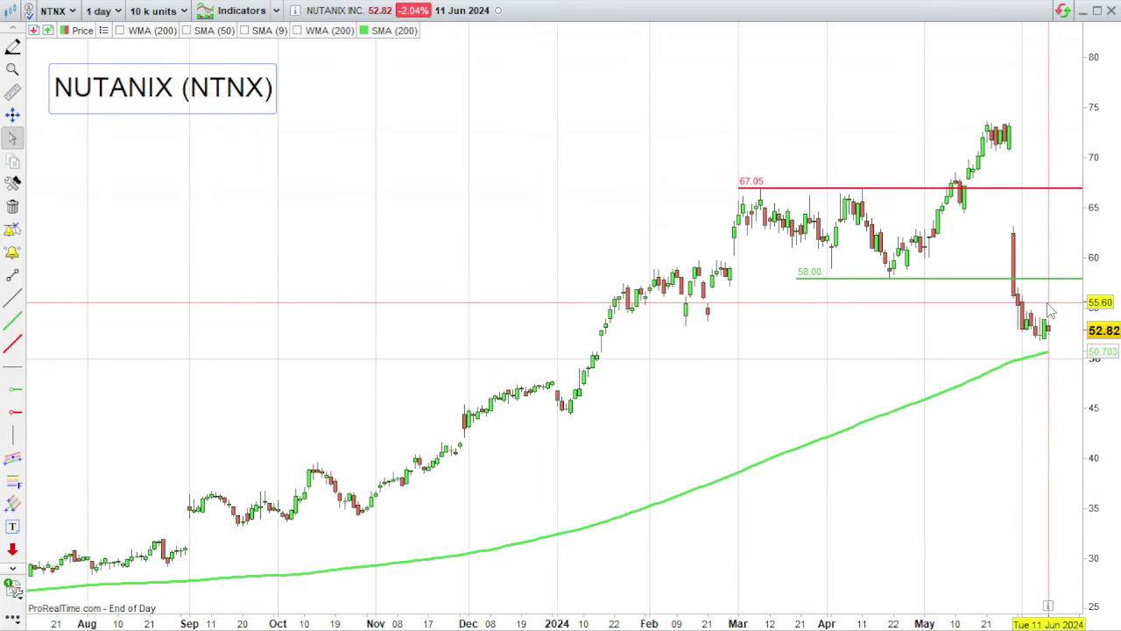
Review how Nutanix's price has behaved around the 200-day moving average across the history since 2017
{"action": "scroll", "coordinate": [1052, 311], "scroll_direction": "down", "scroll_amount": 8}
{"action": "scroll", "coordinate": [918, 496], "scroll_direction": "down", "scroll_amount": 3}
{"action": "mouse_move", "coordinate": [931, 501]}
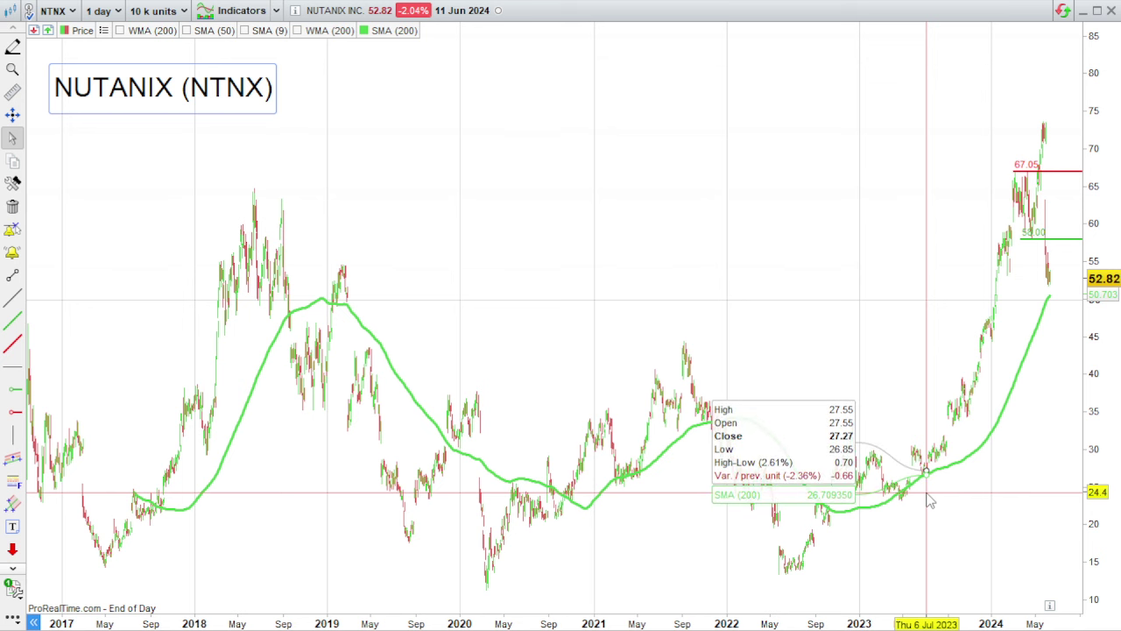
{"action": "scroll", "coordinate": [931, 403], "scroll_direction": "up", "scroll_amount": 5}
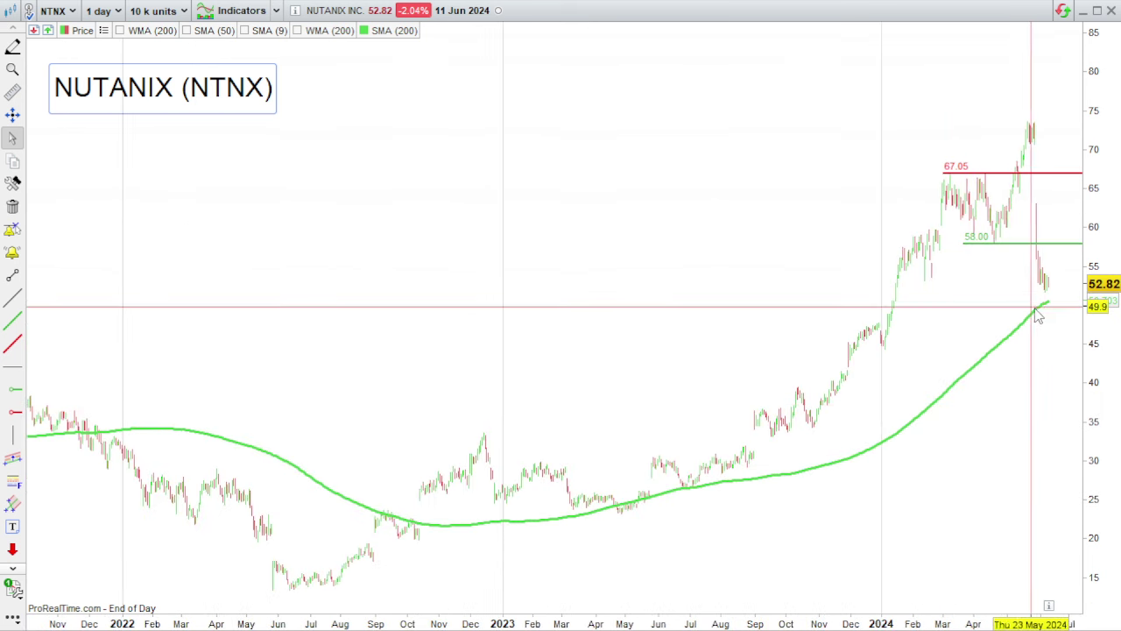
{"action": "mouse_move", "coordinate": [1043, 307]}
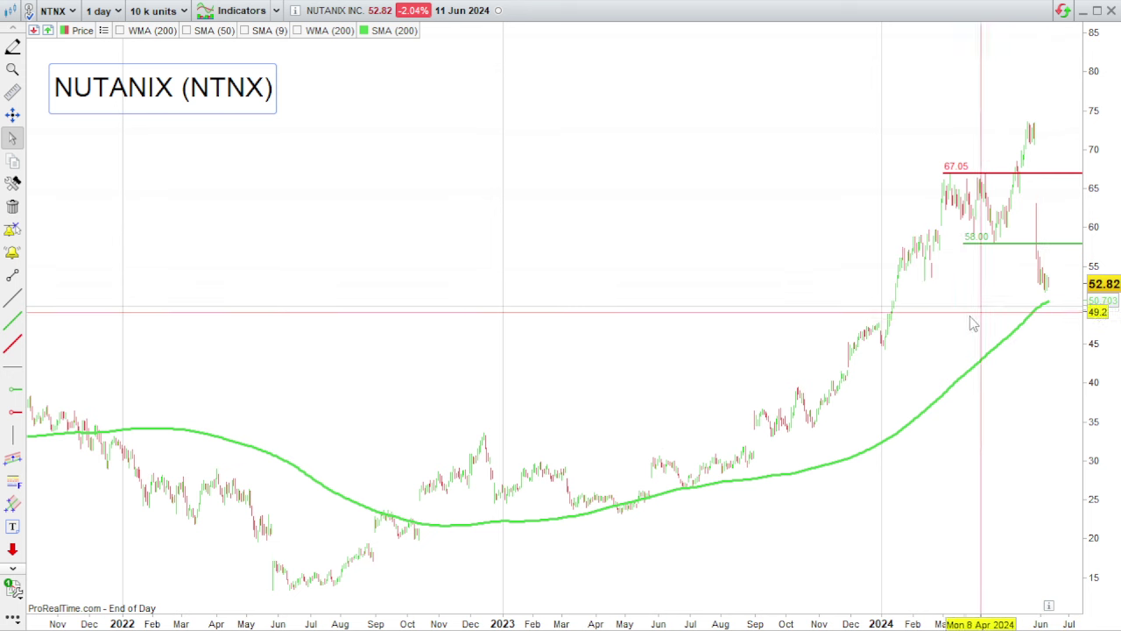
Compare Nutanix's current price with the May 2024 highs above the 67.05 level
{"action": "scroll", "coordinate": [934, 332], "scroll_direction": "up", "scroll_amount": 4}
{"action": "scroll", "coordinate": [933, 331], "scroll_direction": "up", "scroll_amount": 3}
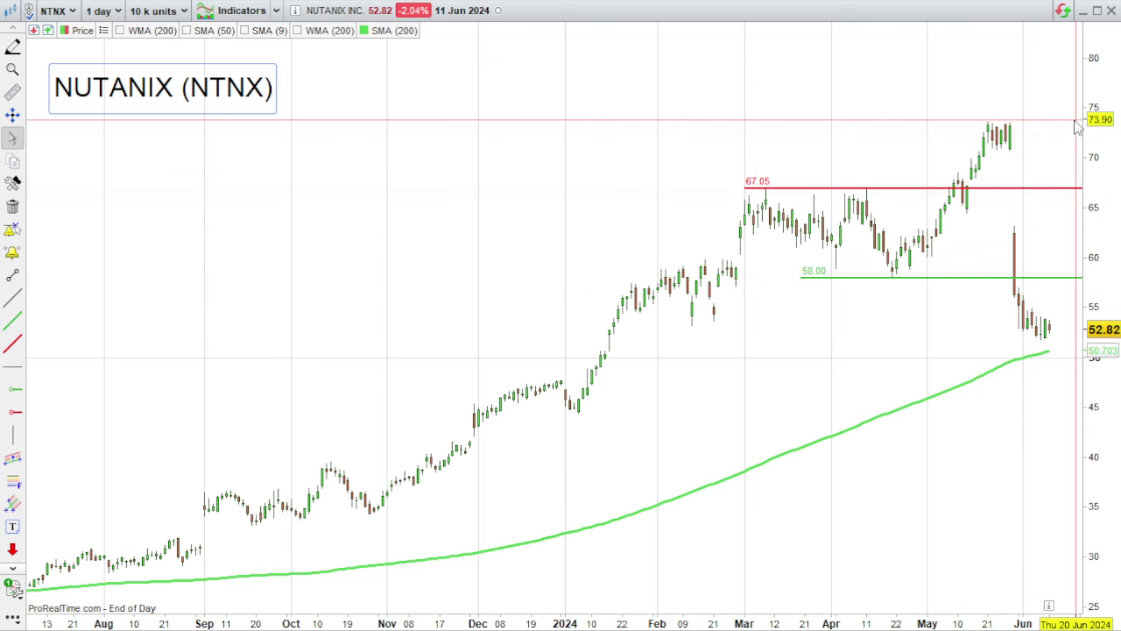
{"action": "mouse_move", "coordinate": [1075, 129]}
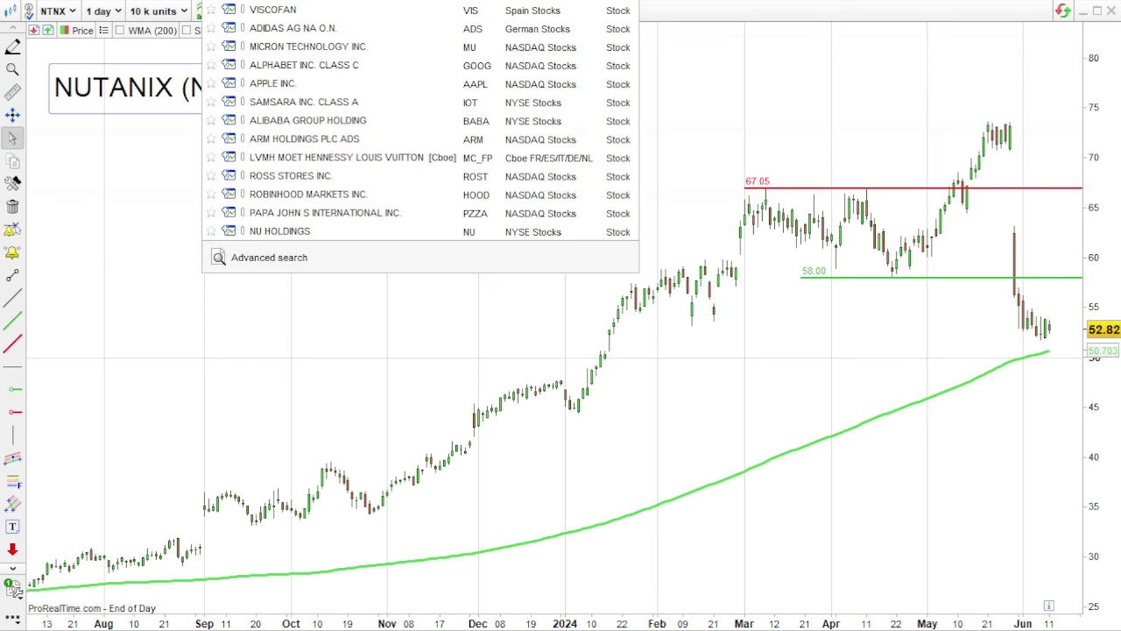
Search for Solaria, open its daily Spain Stocks chart (SLR) and show the price history back to 2020
{"action": "type", "text": "a"}
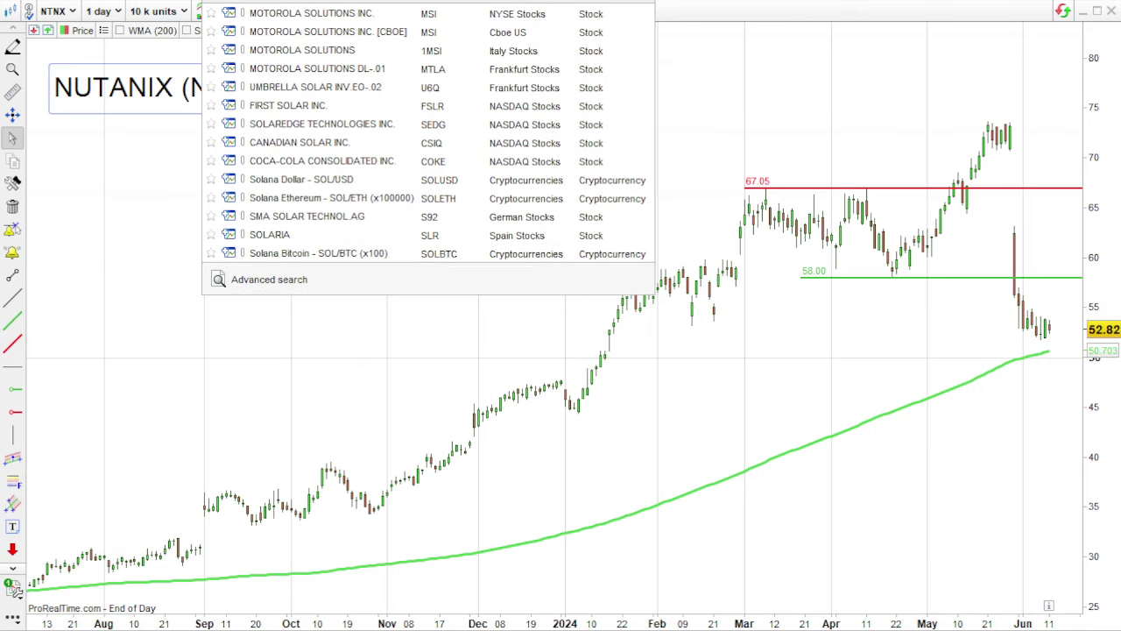
{"action": "left_click", "coordinate": [429, 235]}
{"action": "scroll", "coordinate": [630, 499], "scroll_direction": "down", "scroll_amount": 4}
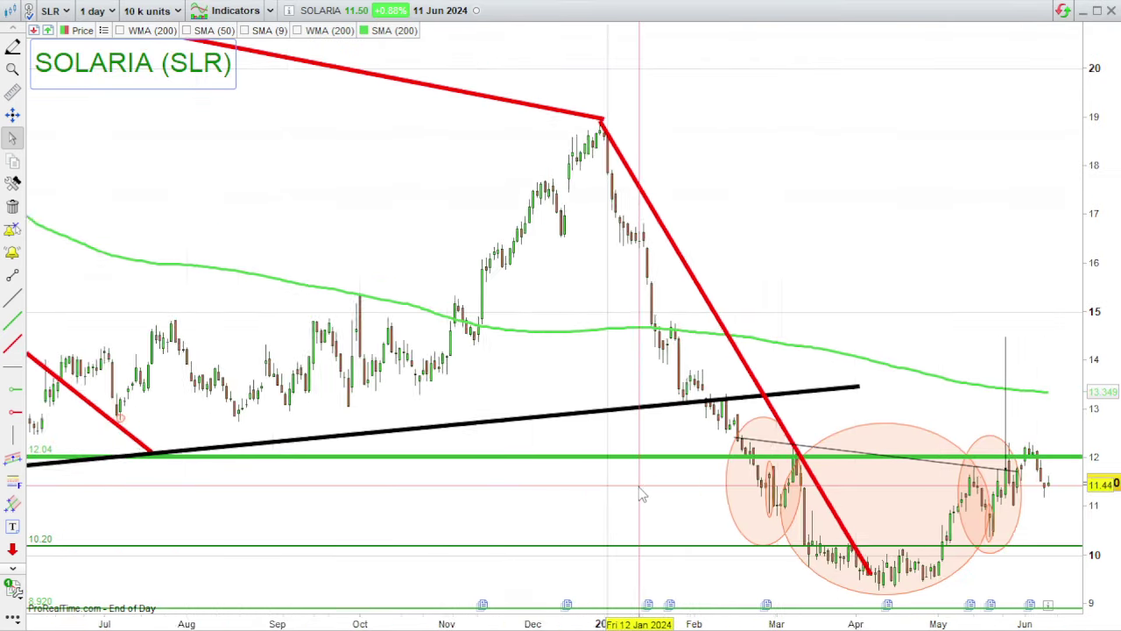
{"action": "scroll", "coordinate": [624, 515], "scroll_direction": "down", "scroll_amount": 5}
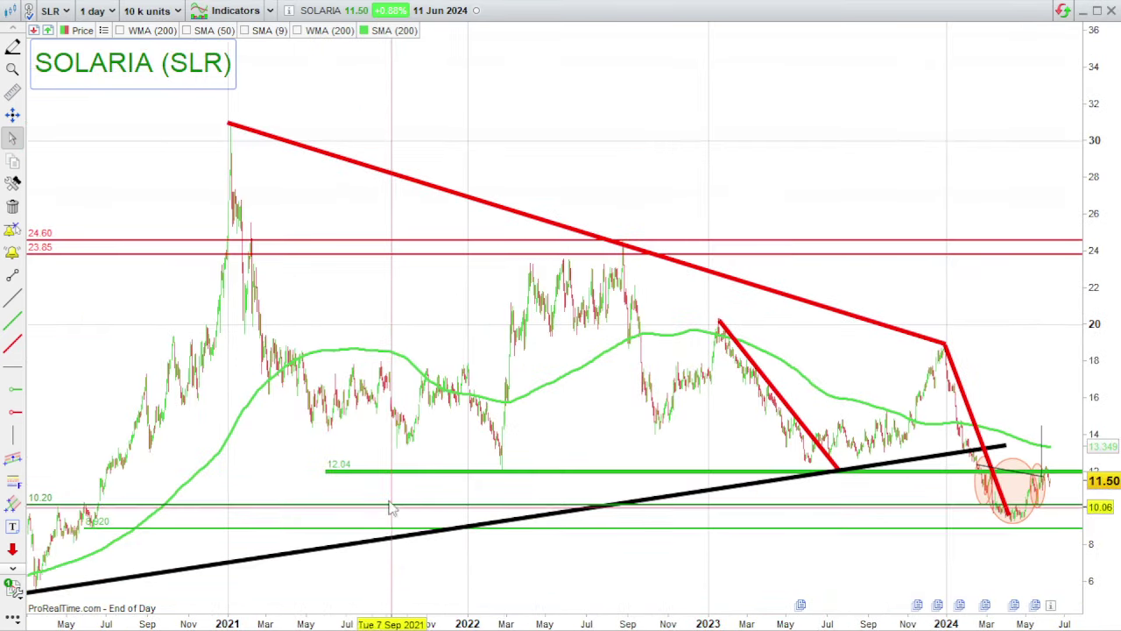
Inspect Solaria's May and June 2024 candles around the 12.04 level and below the 200-day moving average
{"action": "scroll", "coordinate": [911, 529], "scroll_direction": "up", "scroll_amount": 4}
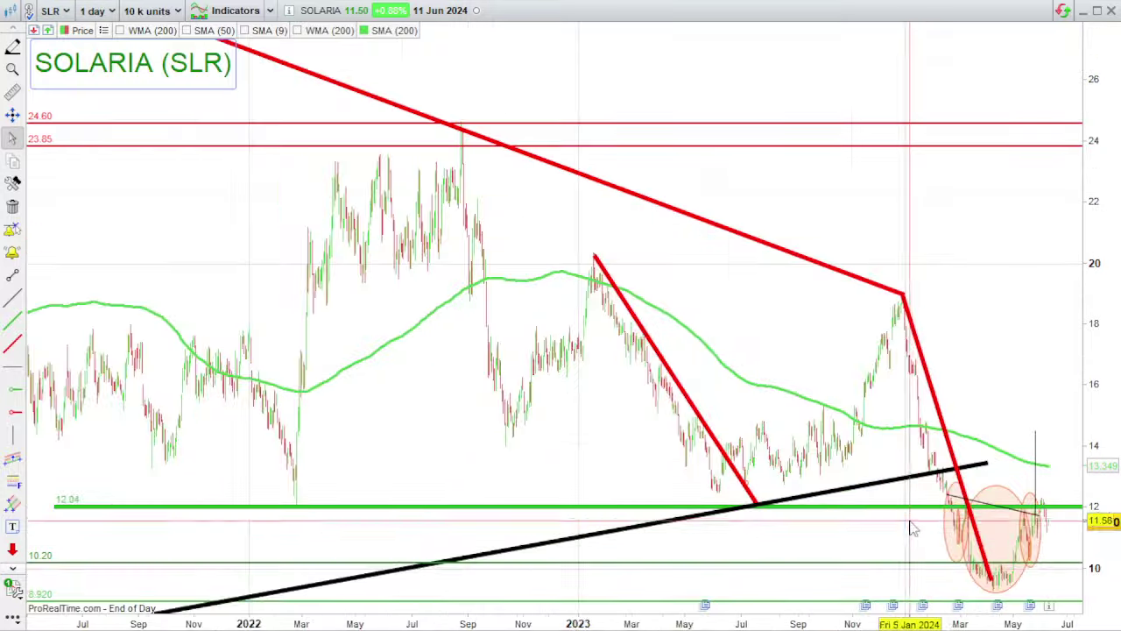
{"action": "scroll", "coordinate": [911, 536], "scroll_direction": "up", "scroll_amount": 6}
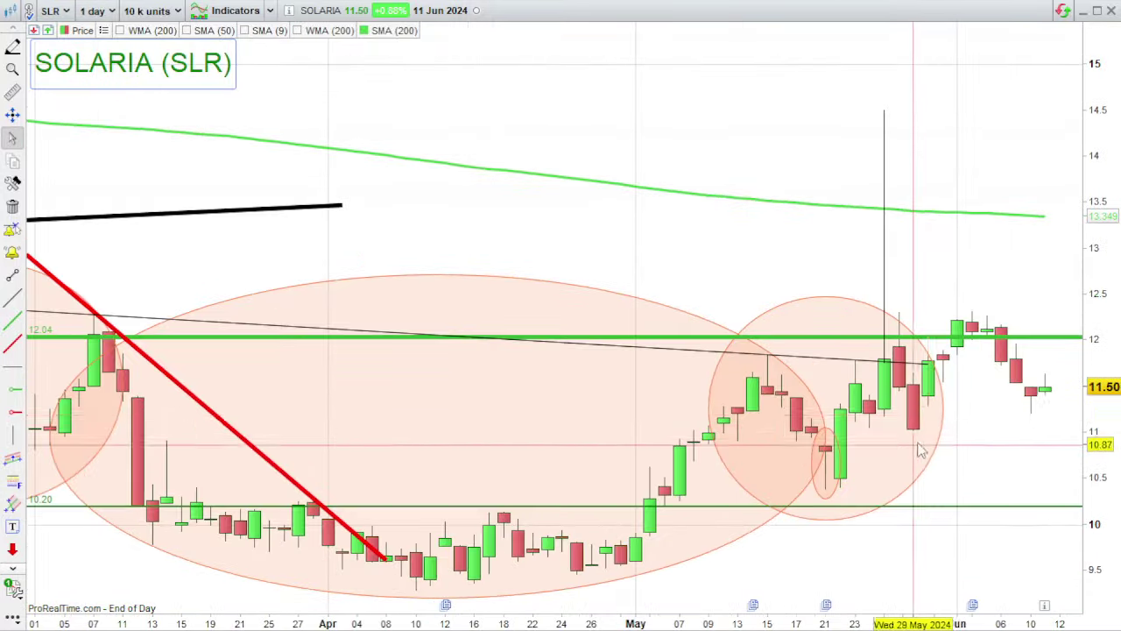
{"action": "scroll", "coordinate": [953, 367], "scroll_direction": "up", "scroll_amount": 1}
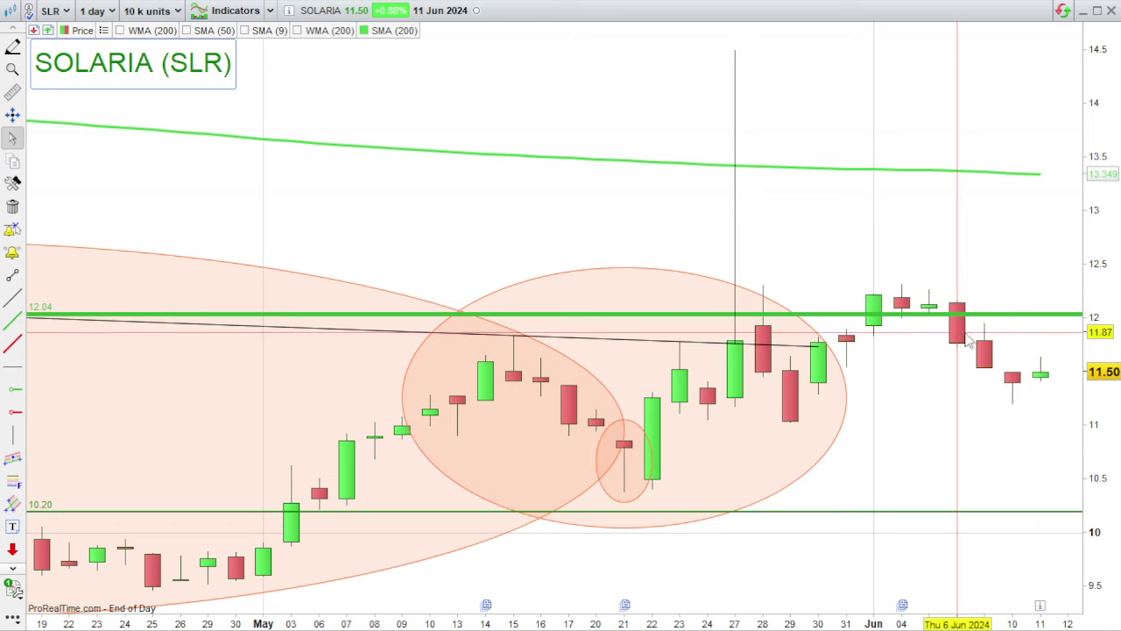
{"action": "scroll", "coordinate": [949, 376], "scroll_direction": "down", "scroll_amount": 5}
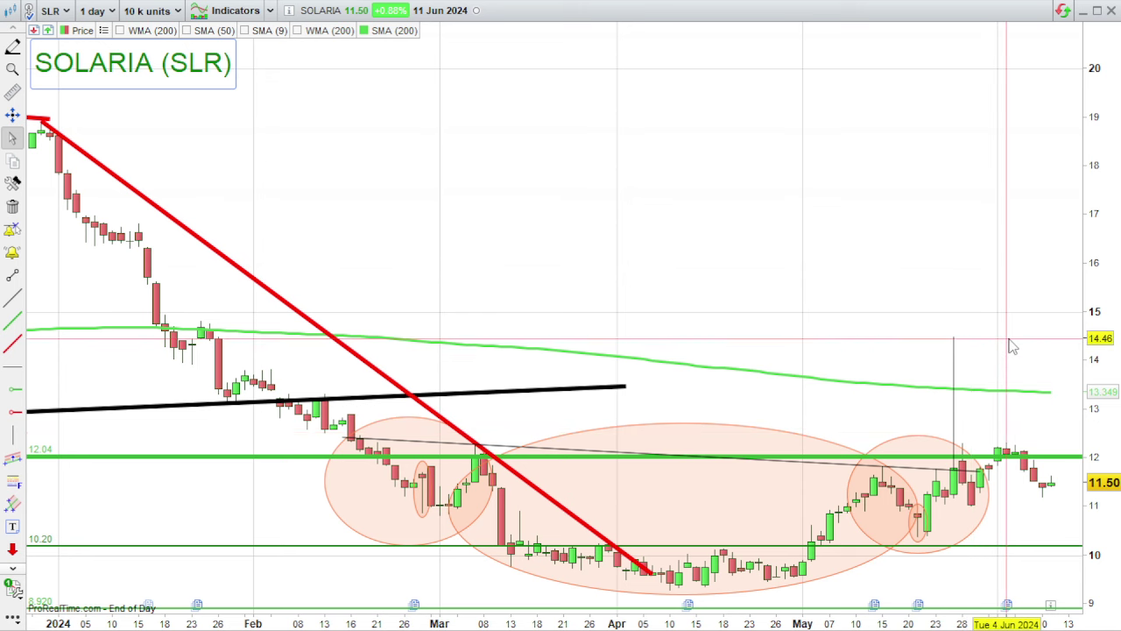
Read the 11 June 2024 candle's values on Solaria and compare the latest price with the 10.20 level
{"action": "scroll", "coordinate": [1001, 520], "scroll_direction": "up", "scroll_amount": 2}
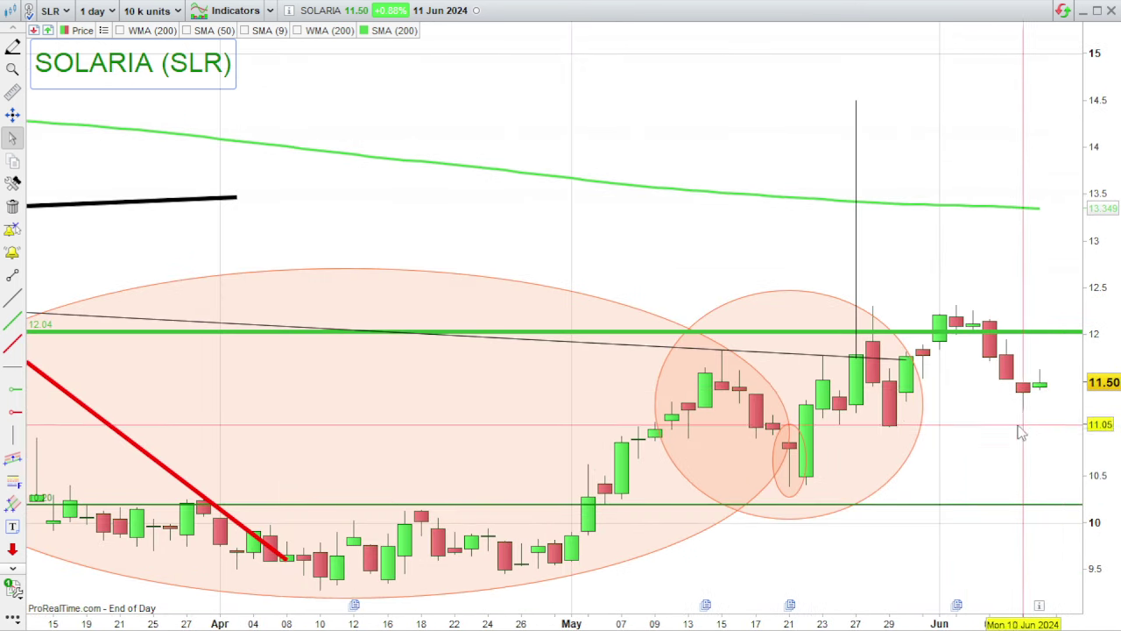
{"action": "mouse_move", "coordinate": [1035, 407]}
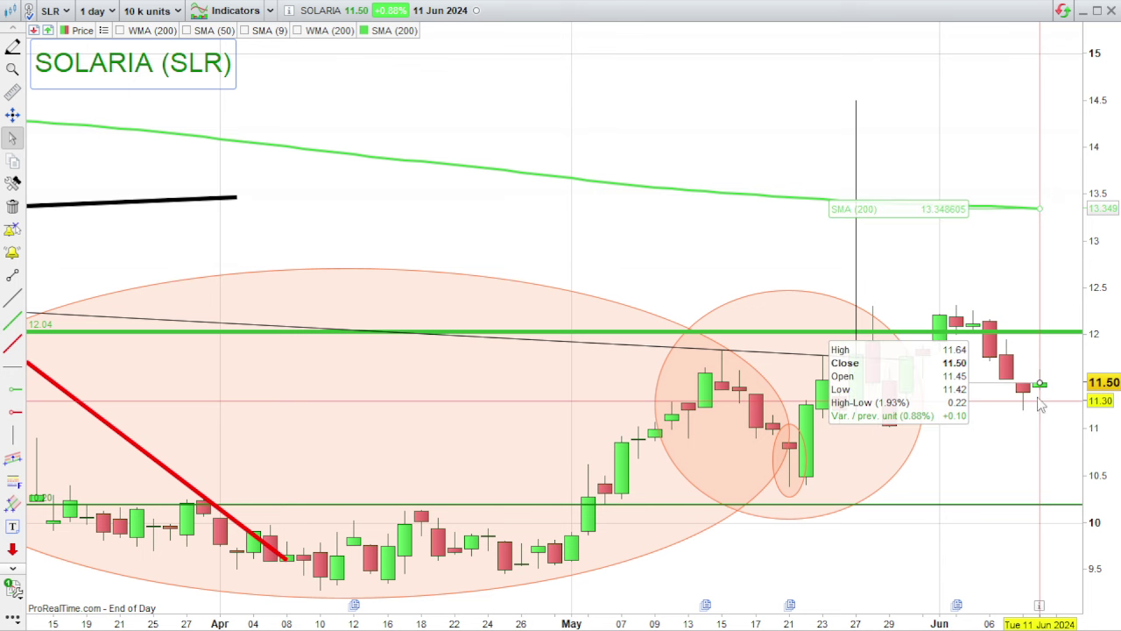
{"action": "mouse_move", "coordinate": [1064, 336]}
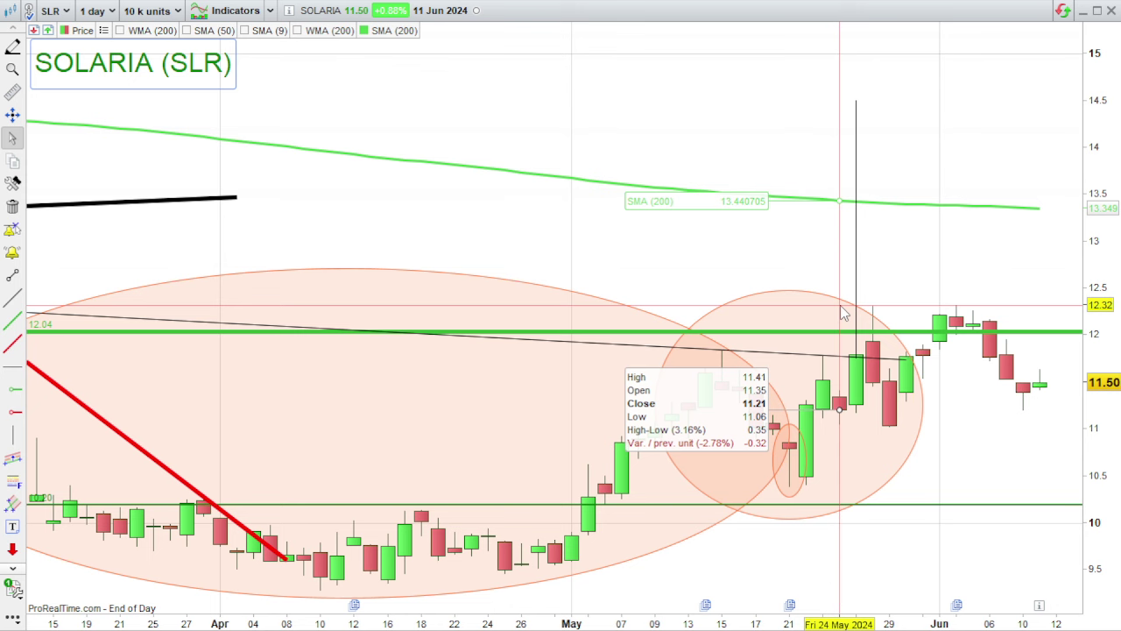
{"action": "scroll", "coordinate": [961, 498], "scroll_direction": "down", "scroll_amount": 3}
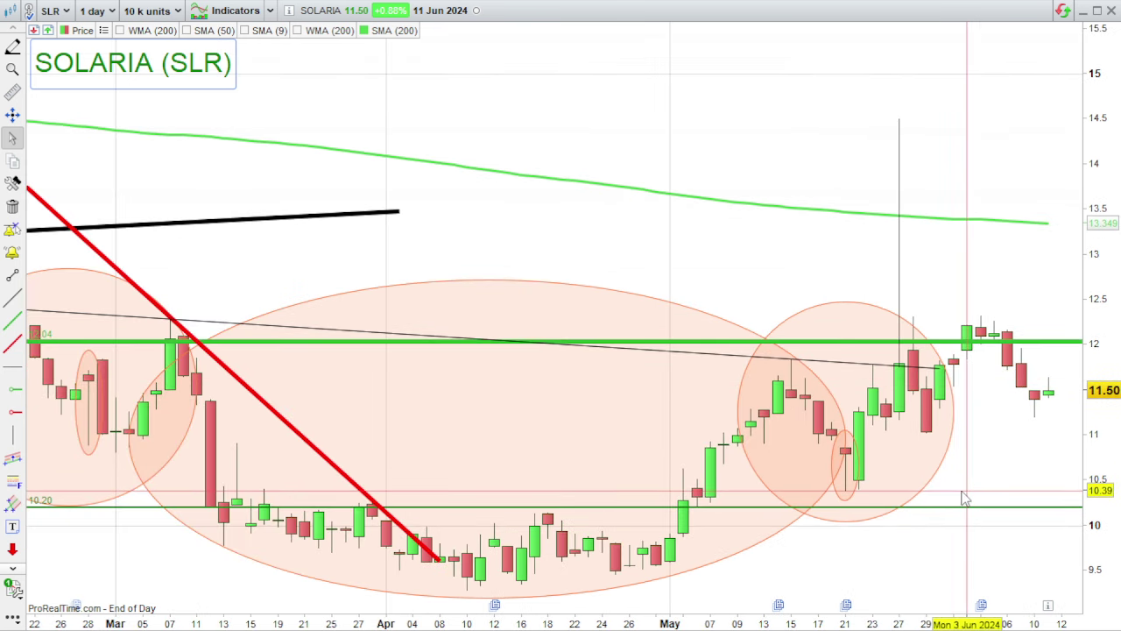
{"action": "mouse_move", "coordinate": [963, 498]}
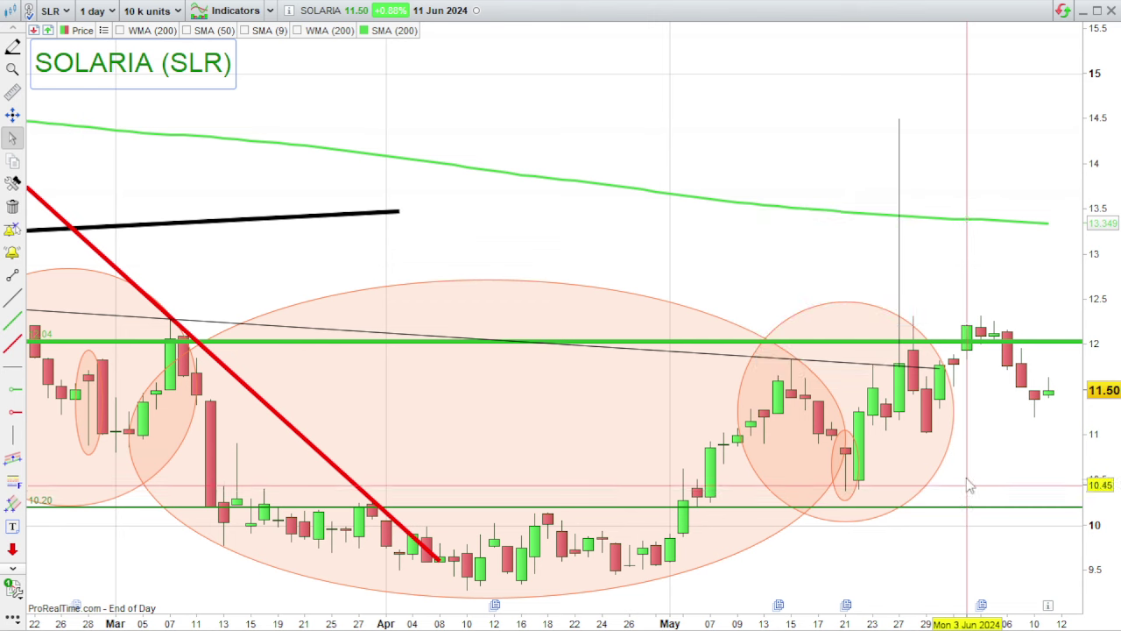
Search for Samsara and open its daily NYSE Stocks chart (IOT)
{"action": "scroll", "coordinate": [580, 303], "scroll_direction": "down", "scroll_amount": 5}
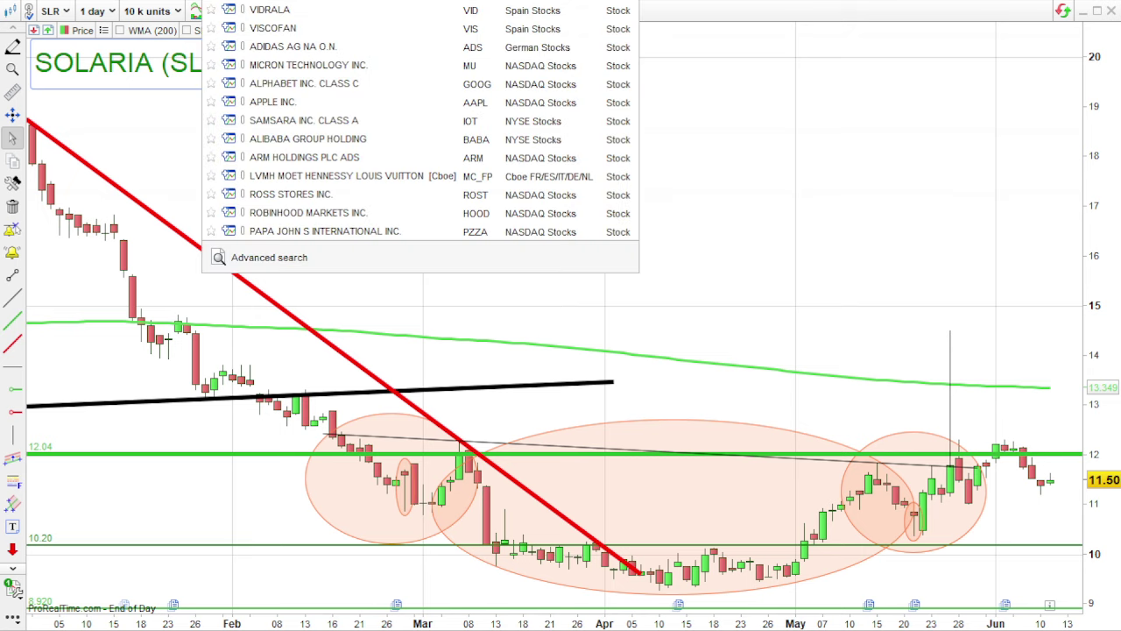
{"action": "type", "text": "SAM"}
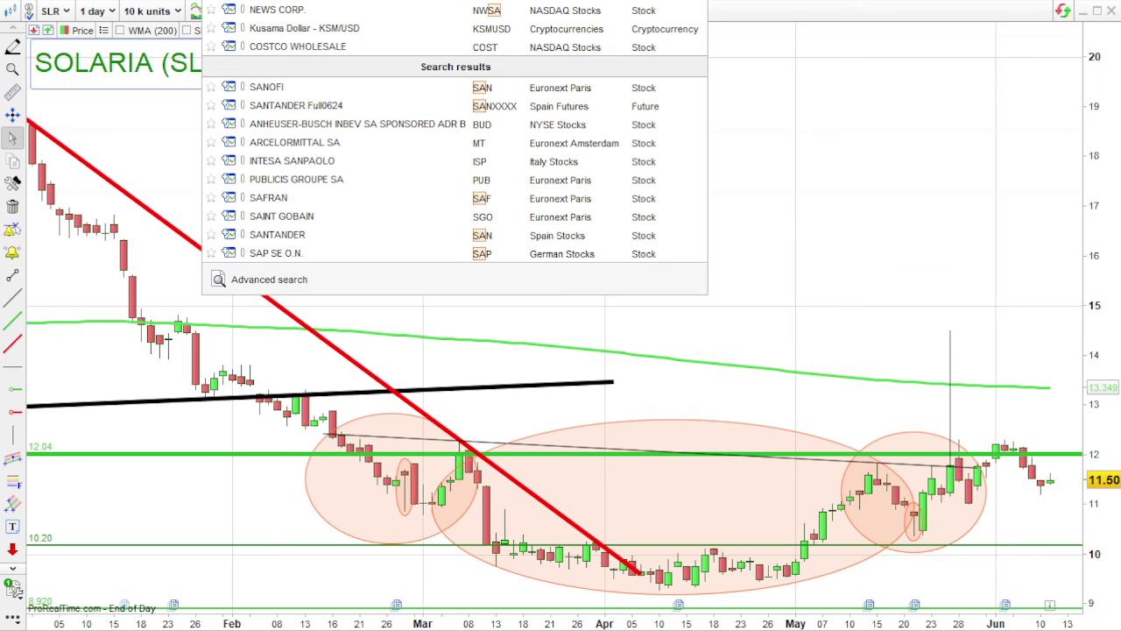
{"action": "key", "text": "BackSpace"}
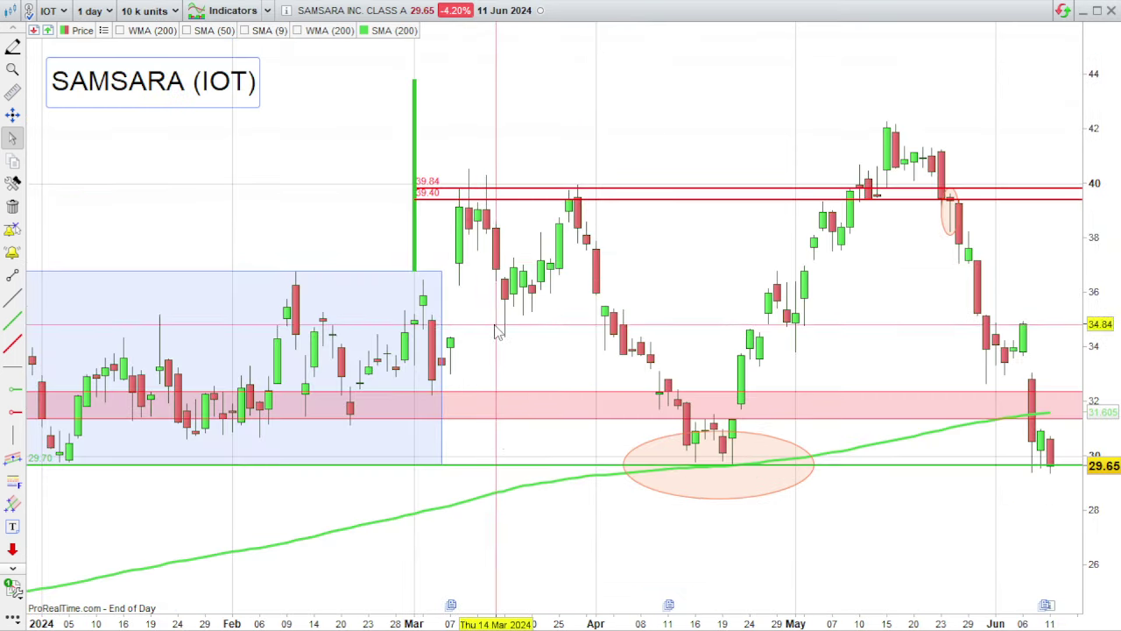
Examine Samsara's price from August 2023 to June 2024 against the 29.70 level, the red resistance band and the 200-day moving average
{"action": "scroll", "coordinate": [558, 488], "scroll_direction": "down", "scroll_amount": 4}
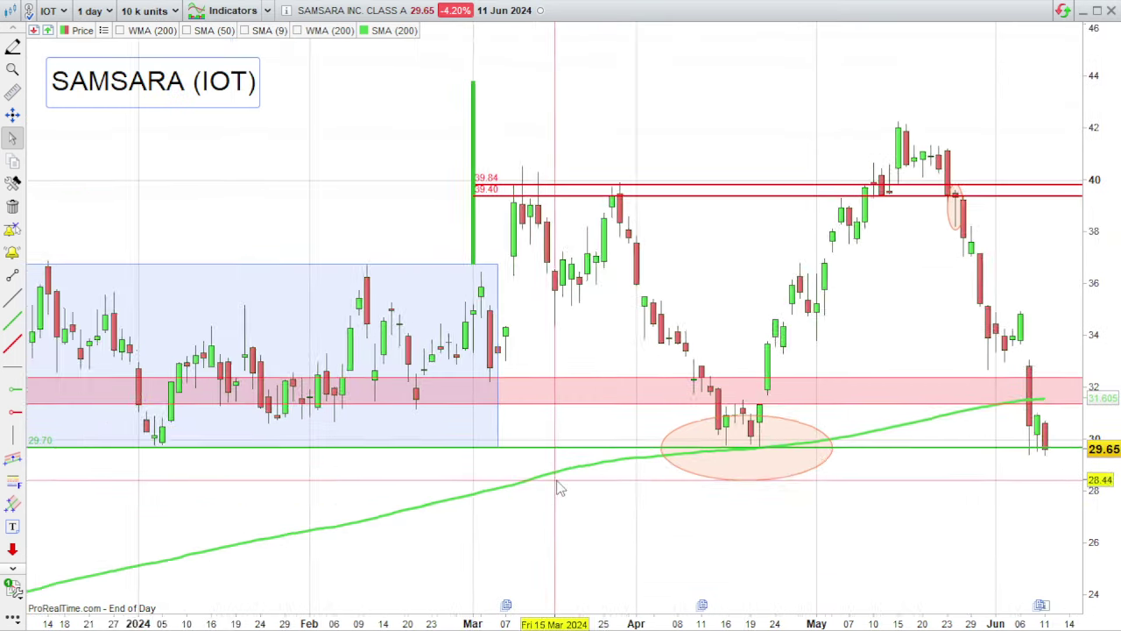
{"action": "scroll", "coordinate": [638, 546], "scroll_direction": "down", "scroll_amount": 3}
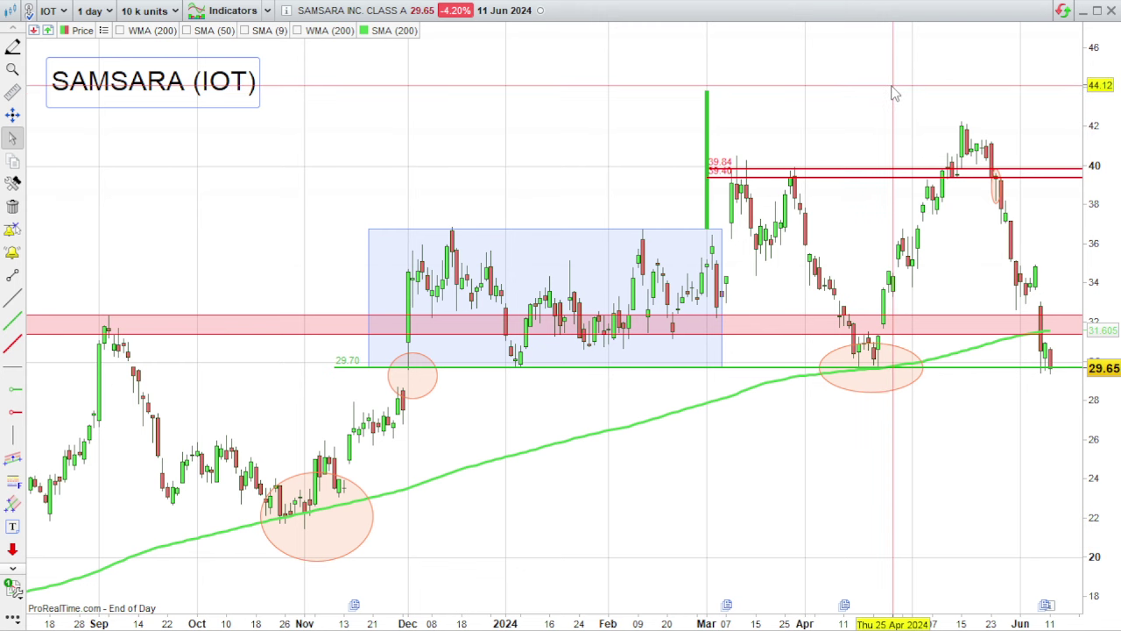
{"action": "mouse_move", "coordinate": [892, 100]}
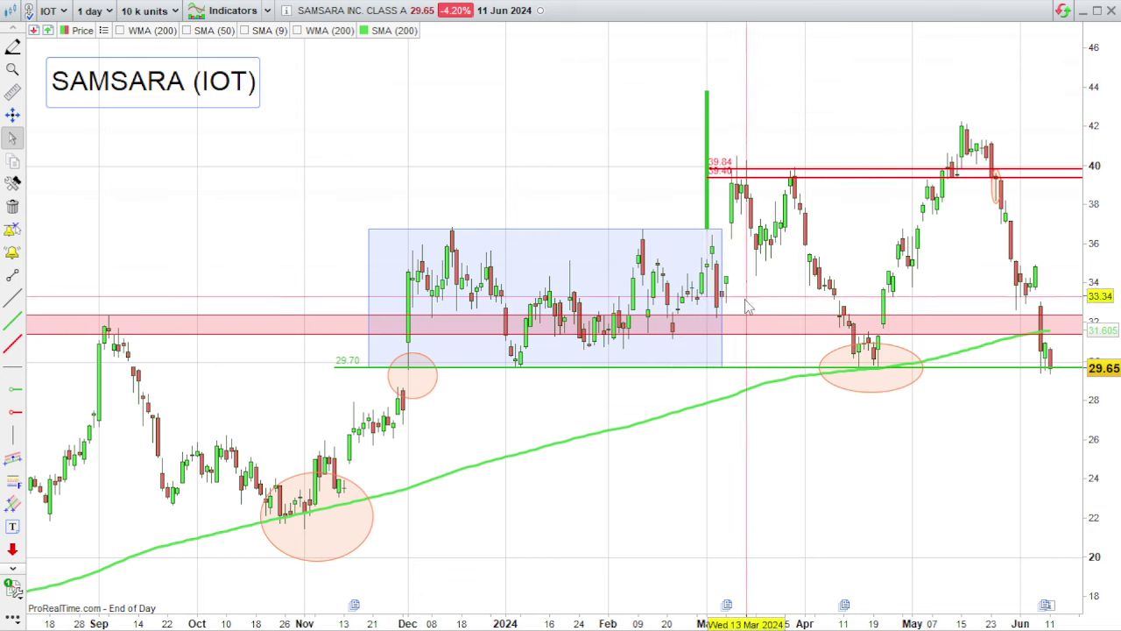
{"action": "mouse_move", "coordinate": [689, 374]}
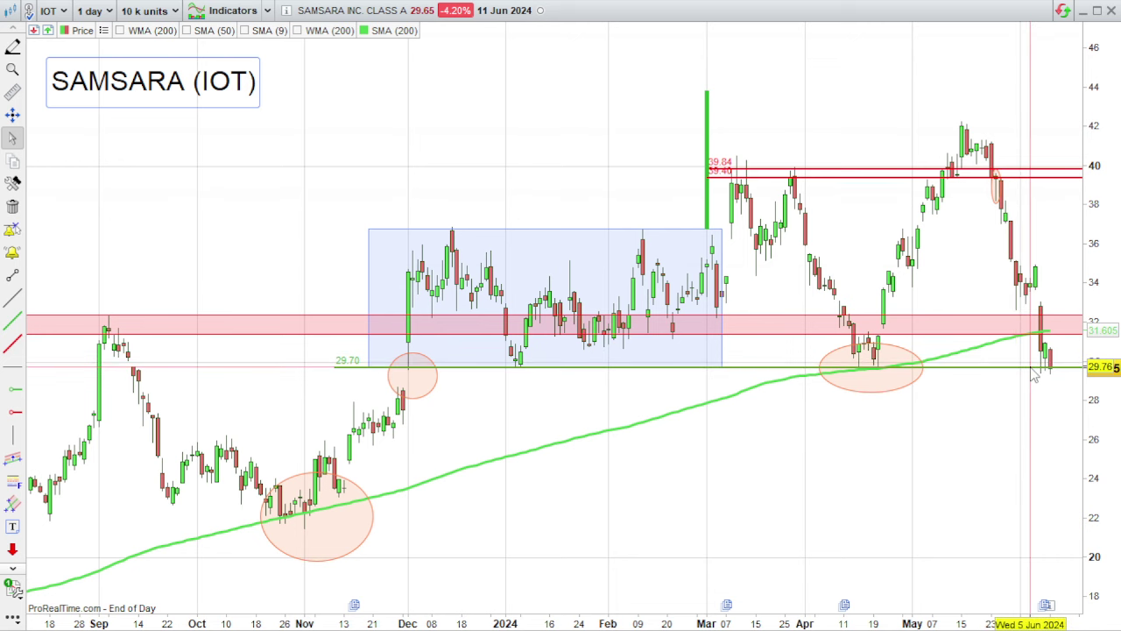
{"action": "mouse_move", "coordinate": [1031, 373]}
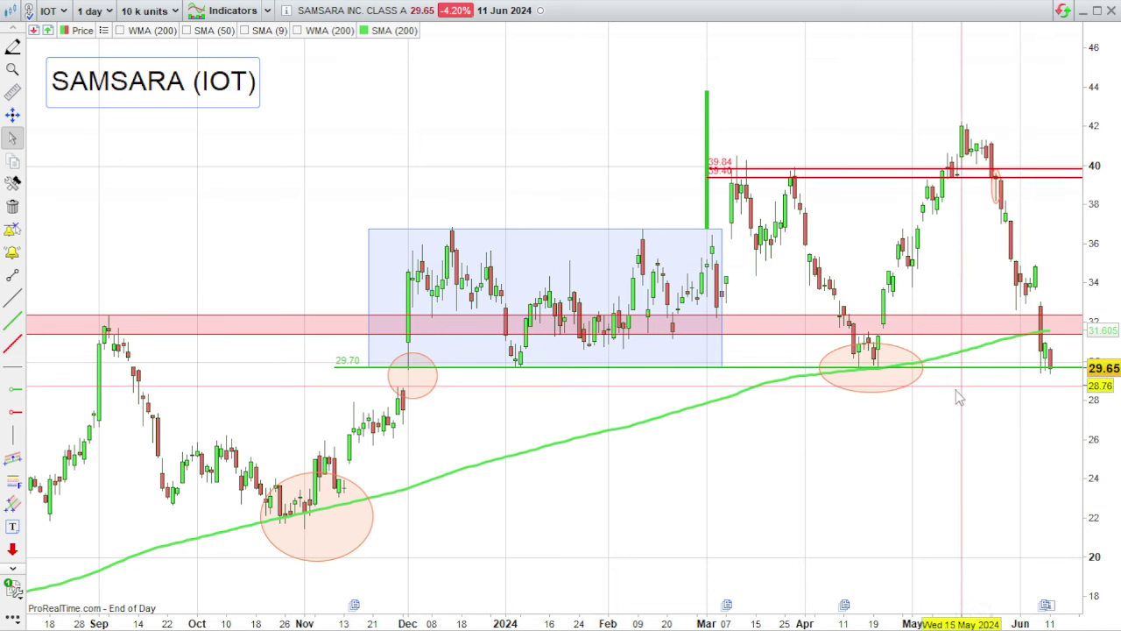
{"action": "mouse_move", "coordinate": [956, 400]}
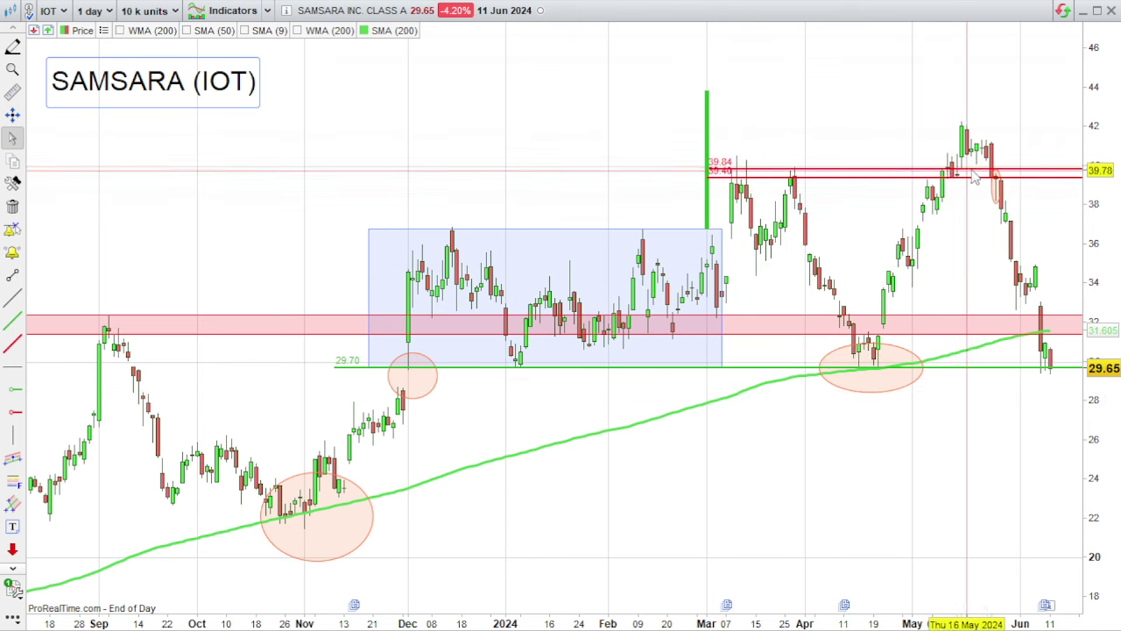
Review Samsara's full price history around 2022 to June 2024 relative to the 200-day moving average and the 39.40–39.84 levels
{"action": "scroll", "coordinate": [999, 418], "scroll_direction": "down", "scroll_amount": 2}
{"action": "scroll", "coordinate": [1001, 421], "scroll_direction": "down", "scroll_amount": 4}
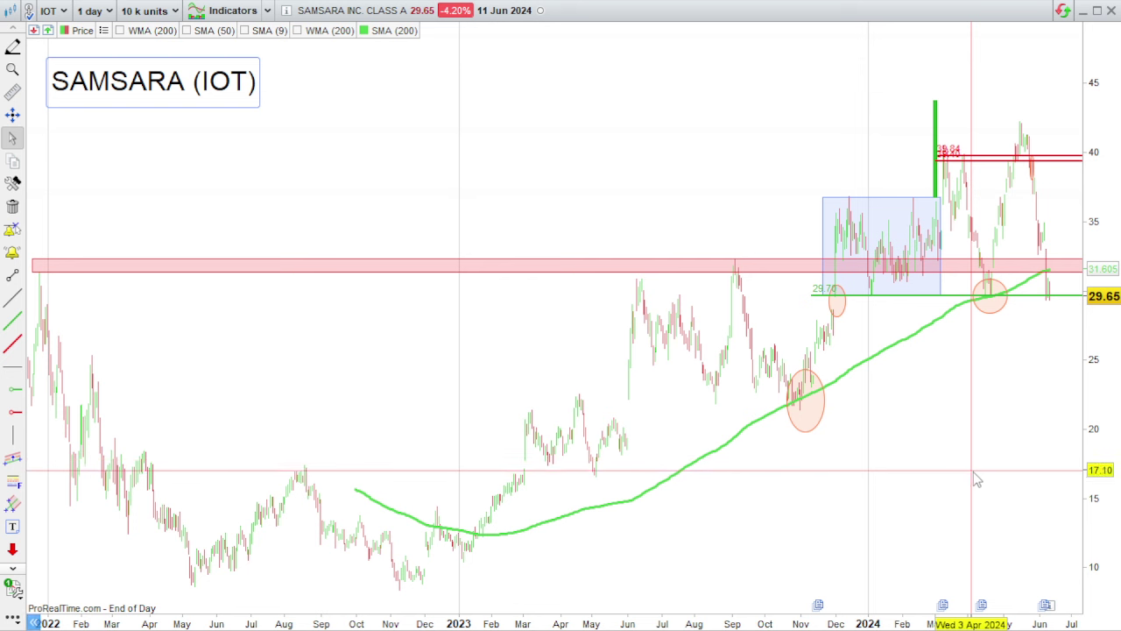
{"action": "mouse_move", "coordinate": [973, 473]}
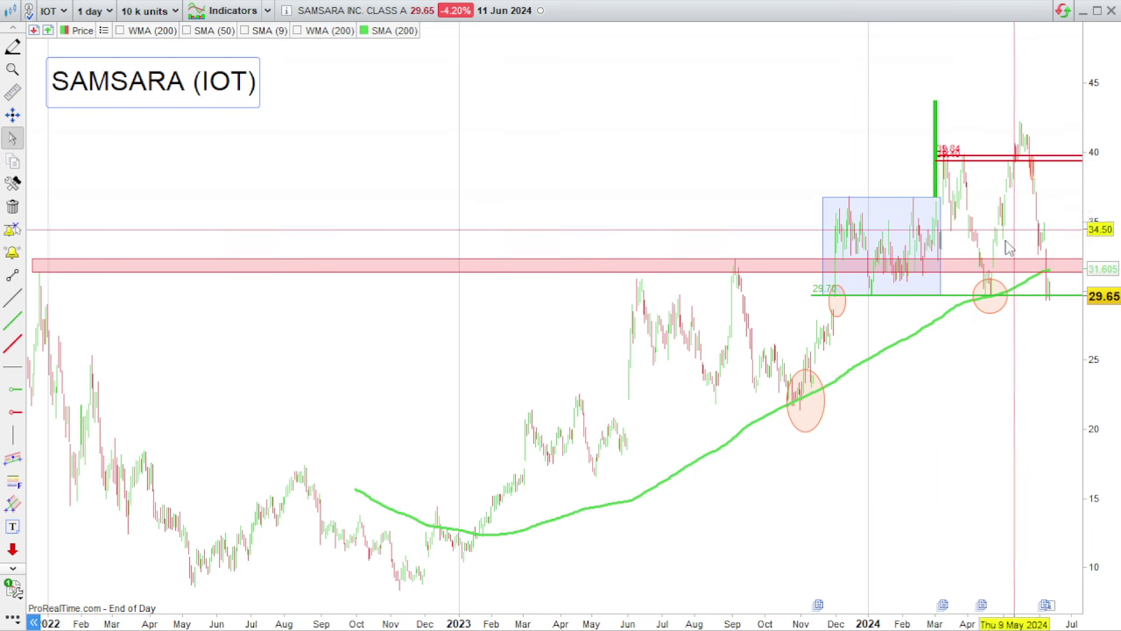
{"action": "mouse_move", "coordinate": [974, 452]}
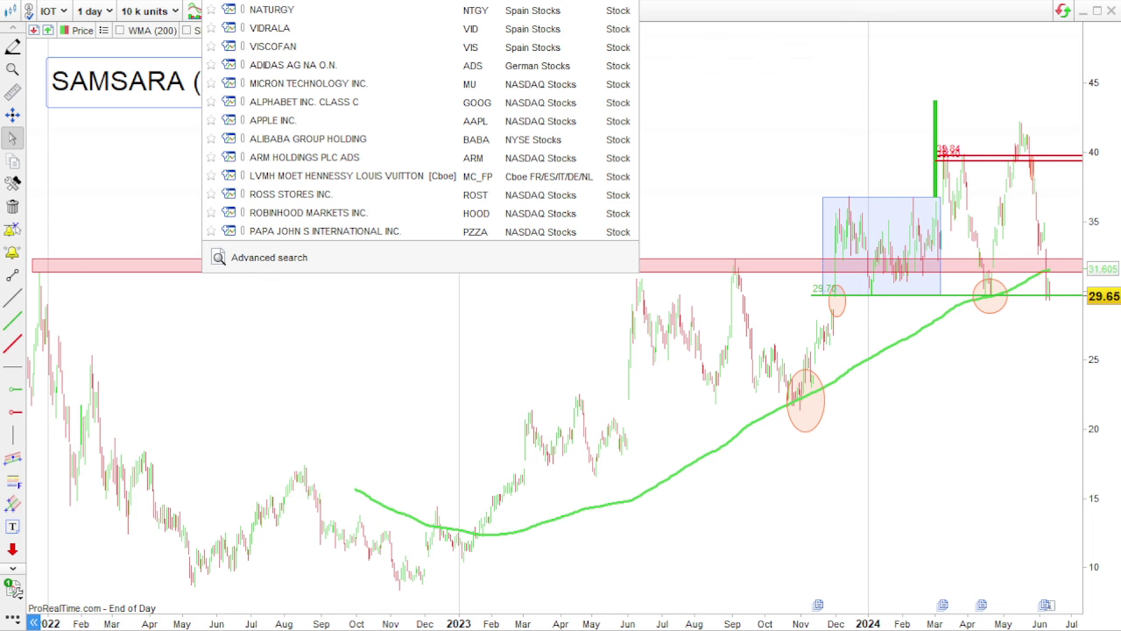
Search for Apple, open its daily chart (AAPL) and show the price history back before 2017
{"action": "type", "text": "apple"}
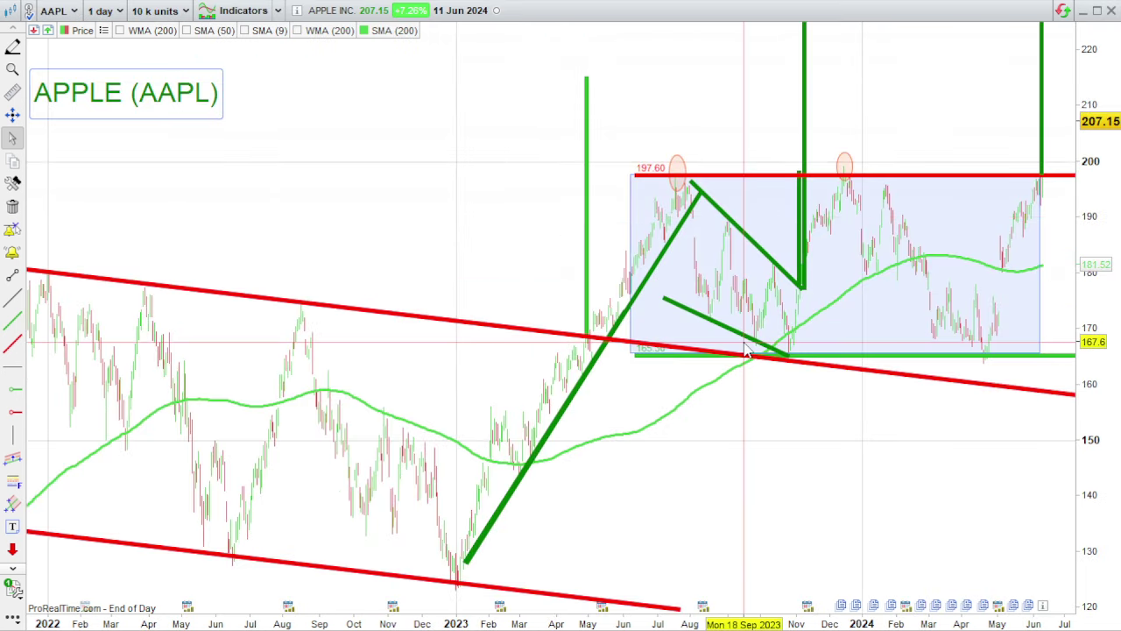
{"action": "mouse_move", "coordinate": [849, 518]}
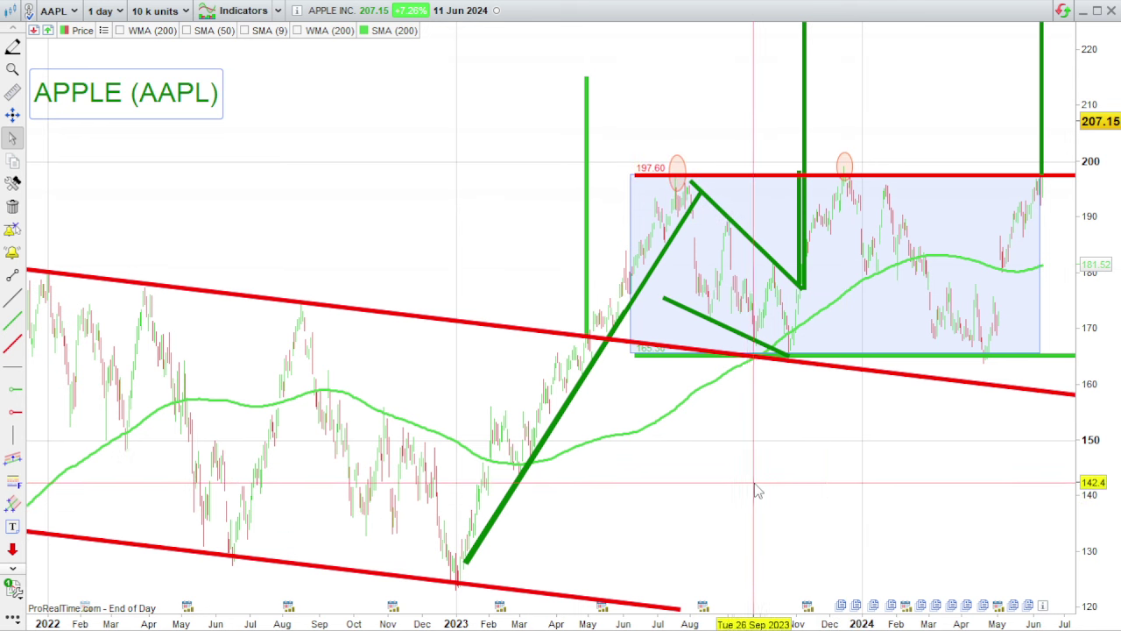
{"action": "scroll", "coordinate": [758, 491], "scroll_direction": "down", "scroll_amount": 5}
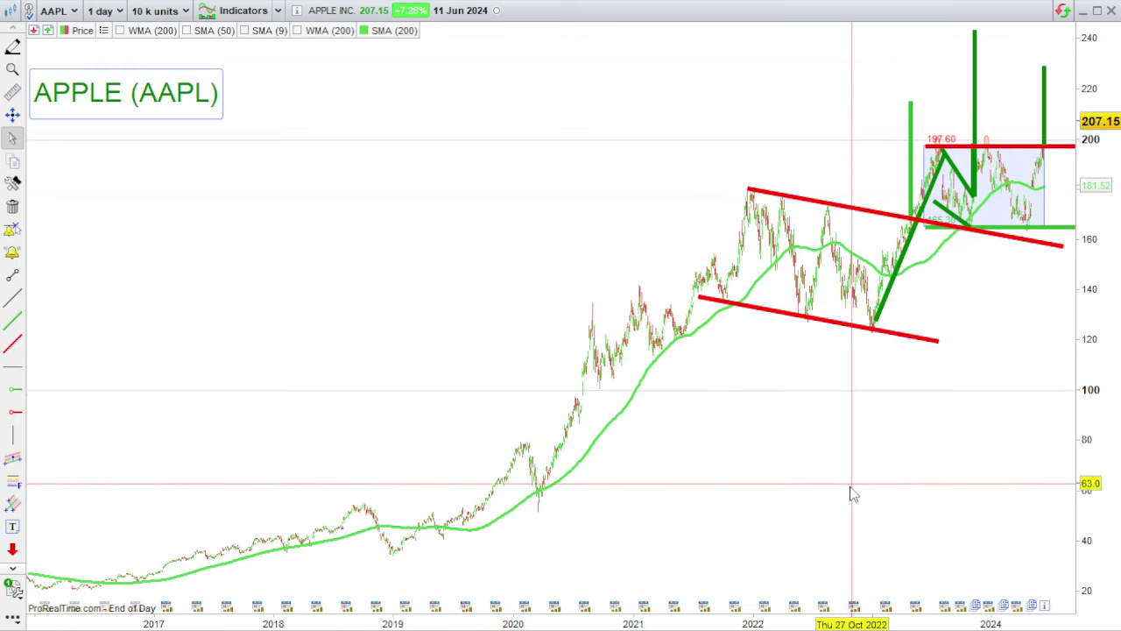
Examine Apple's sideways range between the 165.30 and 197.60 levels from mid-2023 to June 2024
{"action": "scroll", "coordinate": [832, 497], "scroll_direction": "up", "scroll_amount": 5}
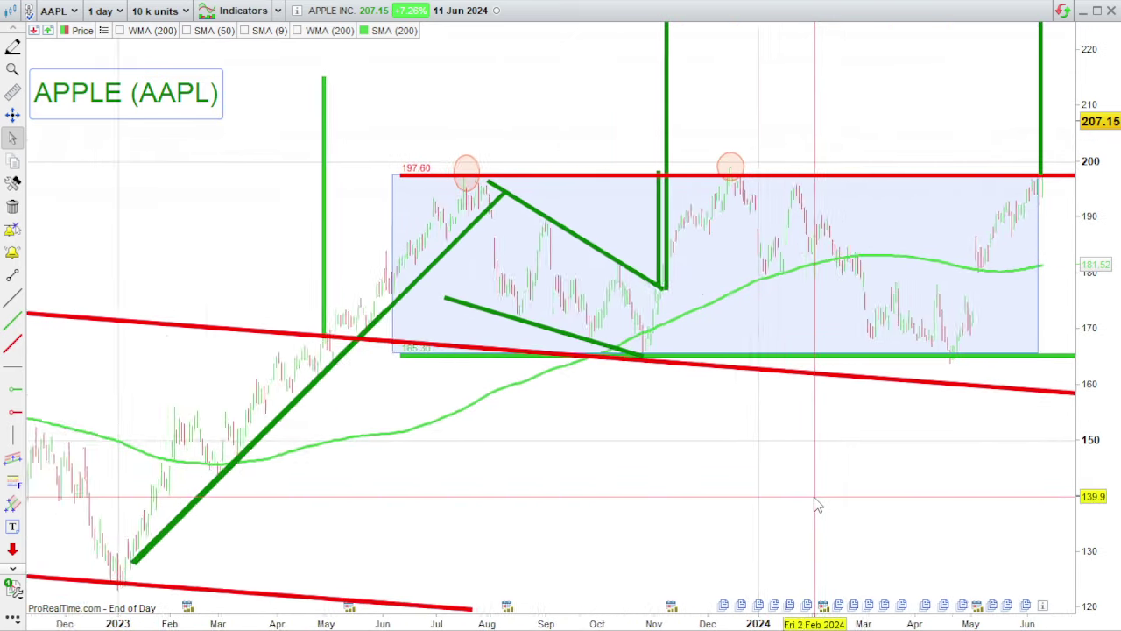
{"action": "scroll", "coordinate": [814, 504], "scroll_direction": "up", "scroll_amount": 2}
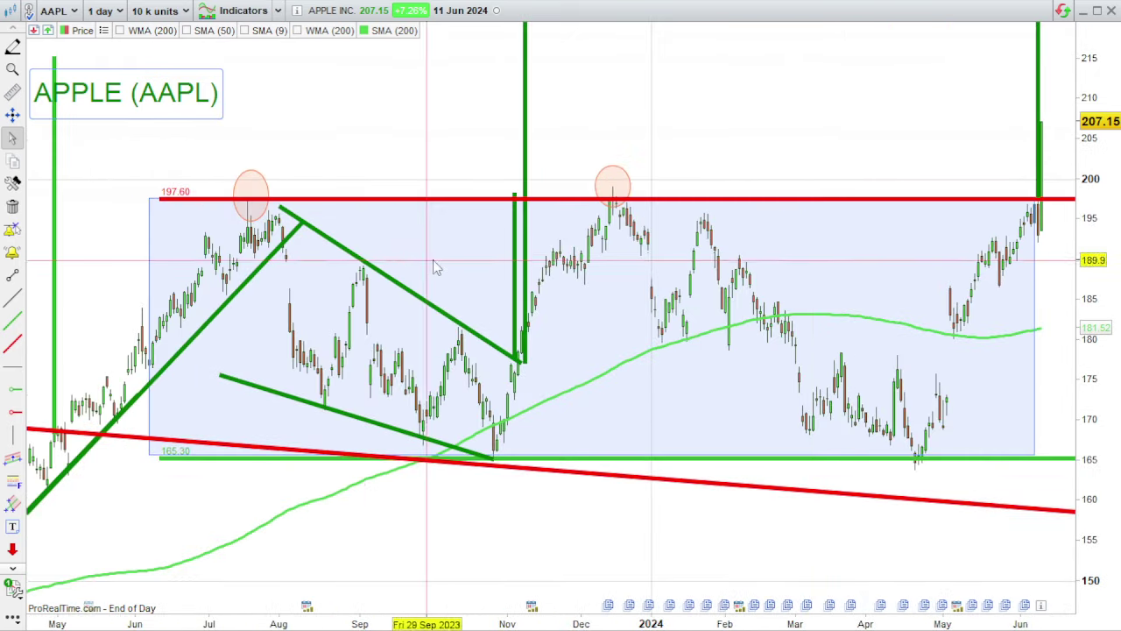
{"action": "mouse_move", "coordinate": [633, 208]}
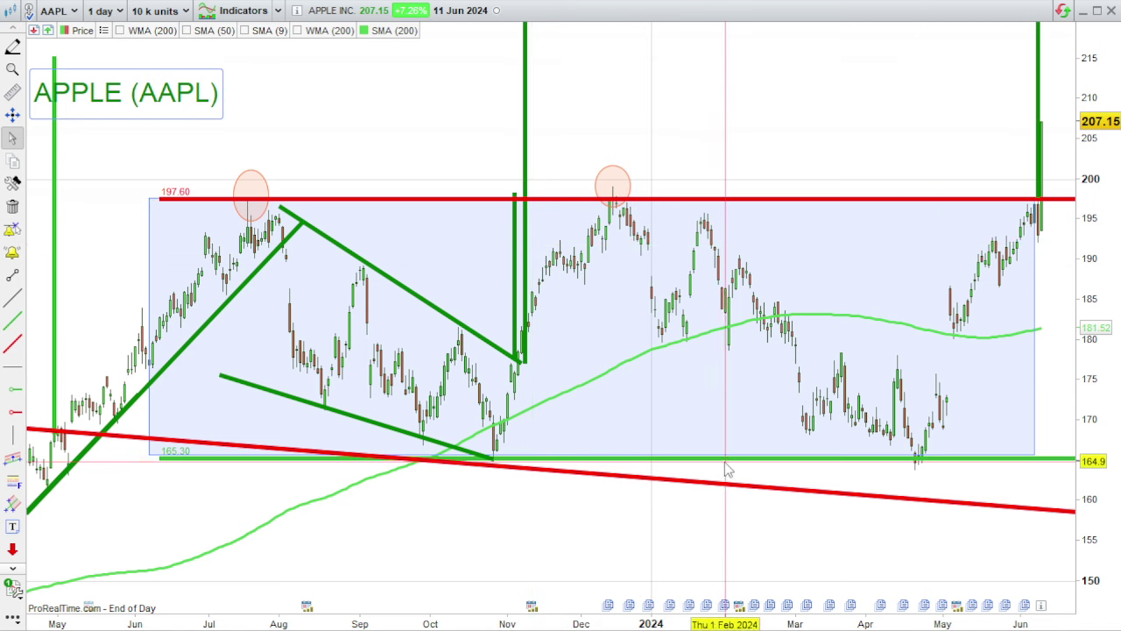
{"action": "scroll", "coordinate": [875, 394], "scroll_direction": "up", "scroll_amount": 5}
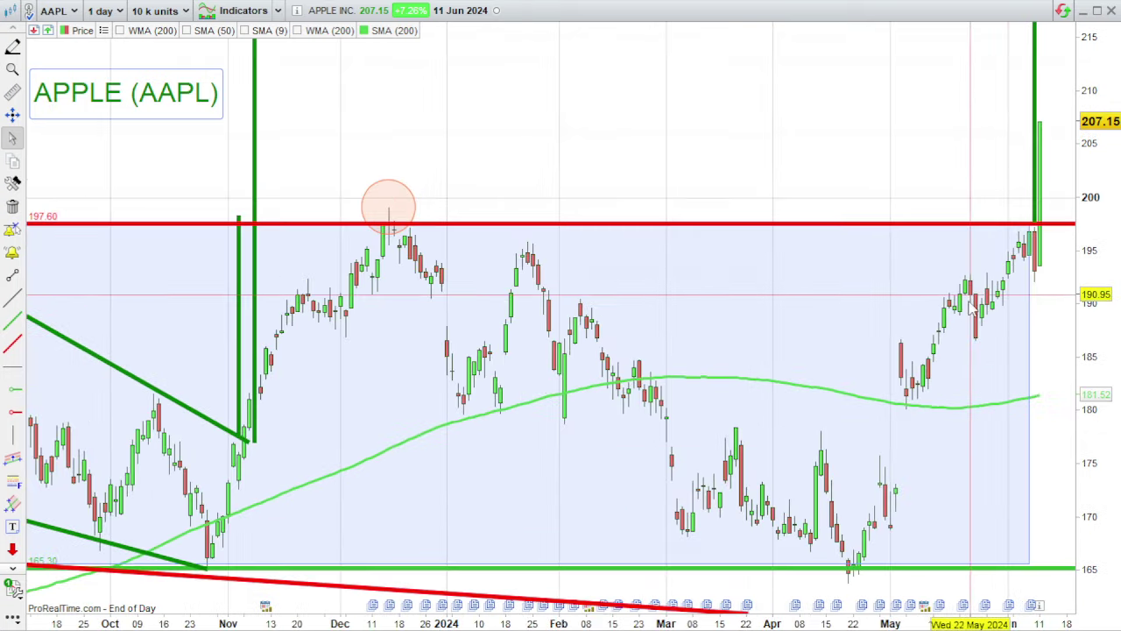
{"action": "scroll", "coordinate": [752, 534], "scroll_direction": "down", "scroll_amount": 3}
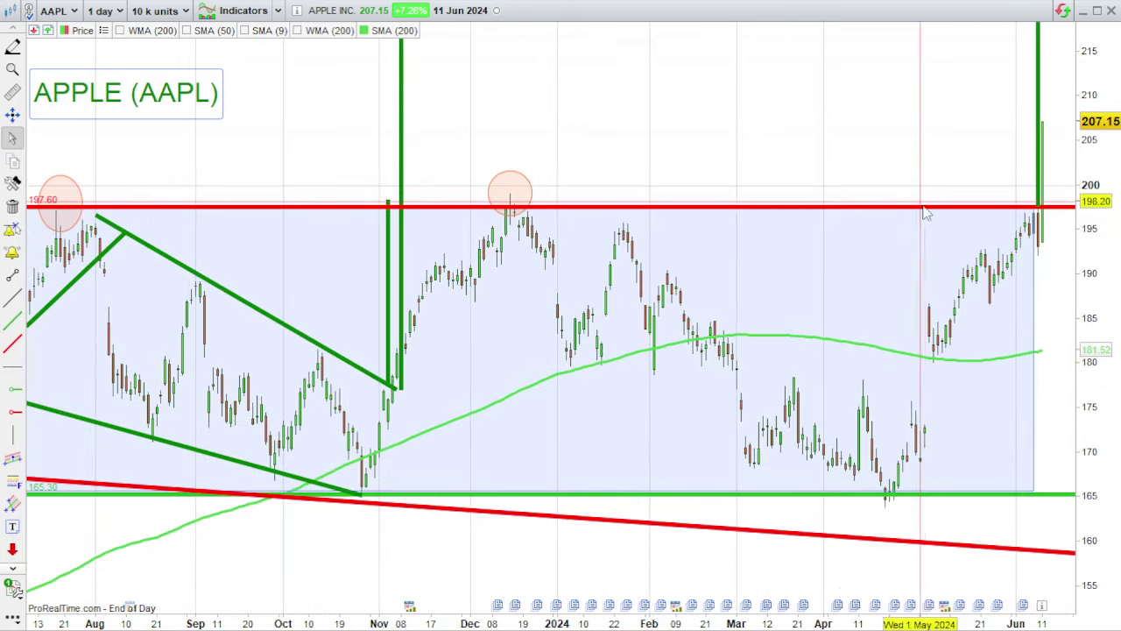
Inspect Apple's June 2024 candles at the 197.60 level and rescale the price axis to show the whole green projection line
{"action": "scroll", "coordinate": [911, 263], "scroll_direction": "up", "scroll_amount": 5}
{"action": "scroll", "coordinate": [903, 267], "scroll_direction": "up", "scroll_amount": 5}
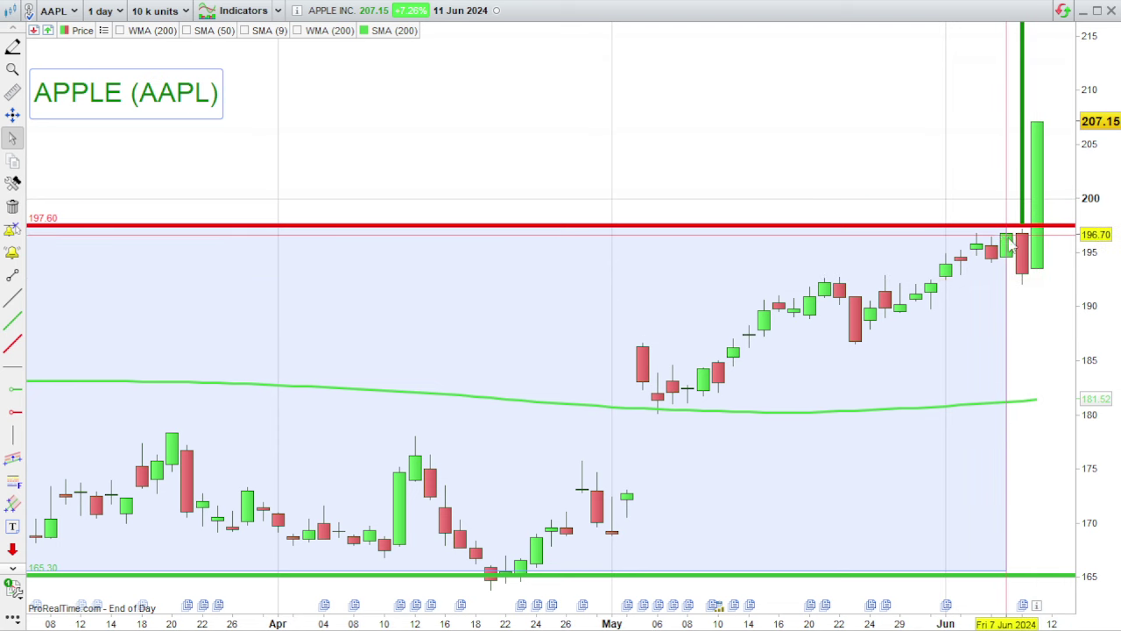
{"action": "scroll", "coordinate": [1048, 167], "scroll_direction": "up", "scroll_amount": 2}
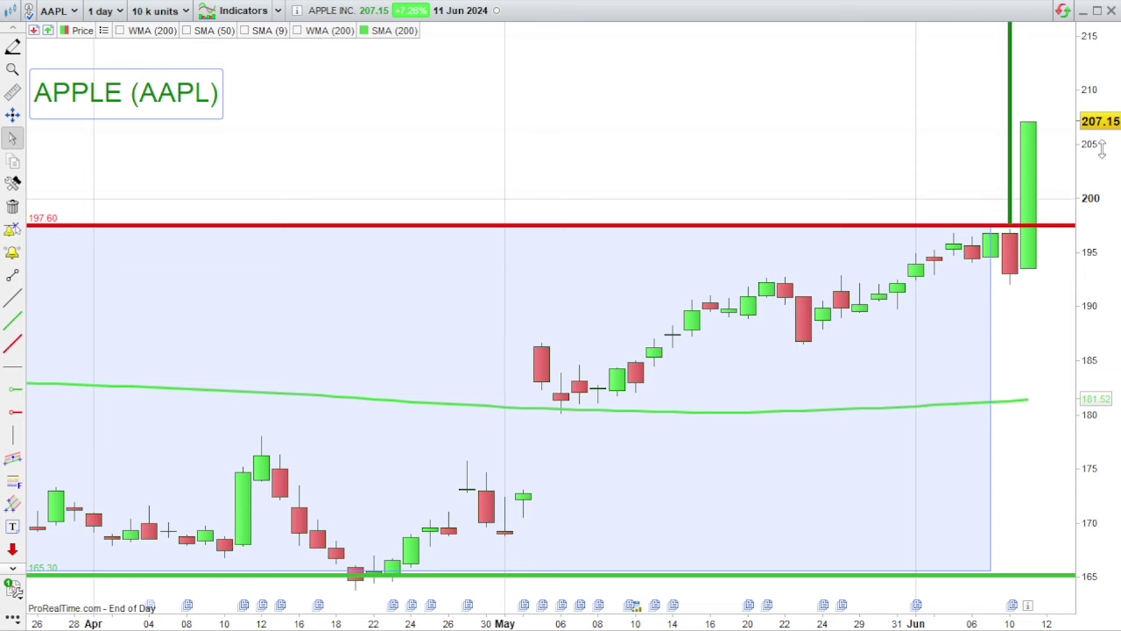
{"action": "left_click_drag", "start_coordinate": [1104, 160], "coordinate": [1101, 228]}
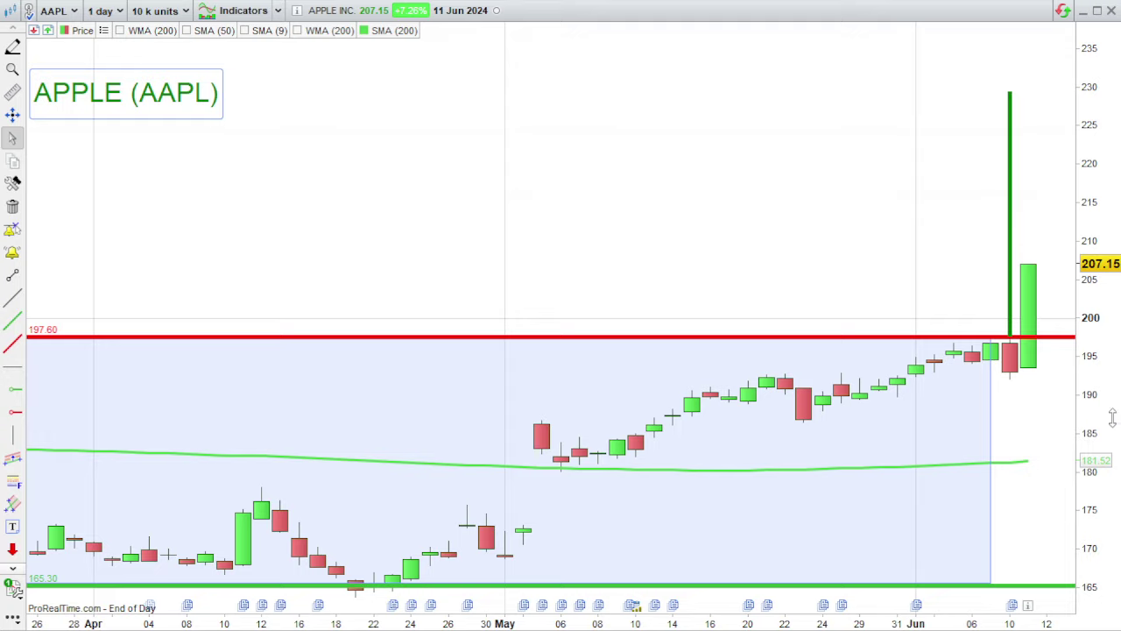
Show Apple's history since late 2021 with the price axis extended to 250 and compare the three vertical projection lines
{"action": "scroll", "coordinate": [896, 300], "scroll_direction": "down", "scroll_amount": 5}
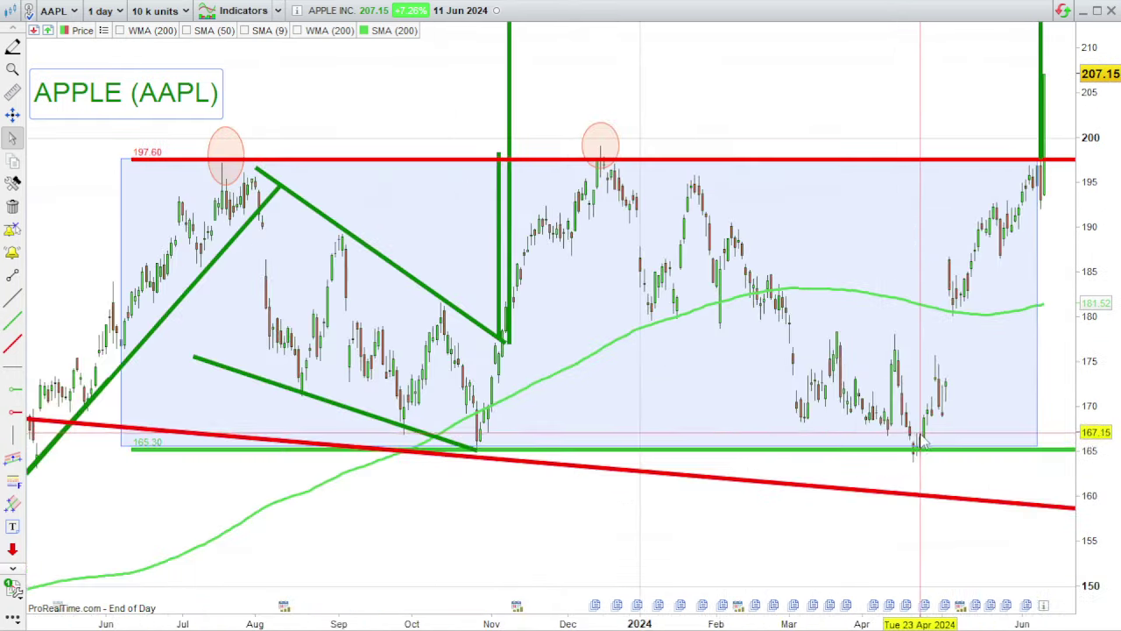
{"action": "scroll", "coordinate": [919, 442], "scroll_direction": "down", "scroll_amount": 4}
{"action": "left_click_drag", "start_coordinate": [1113, 317], "coordinate": [1106, 475]}
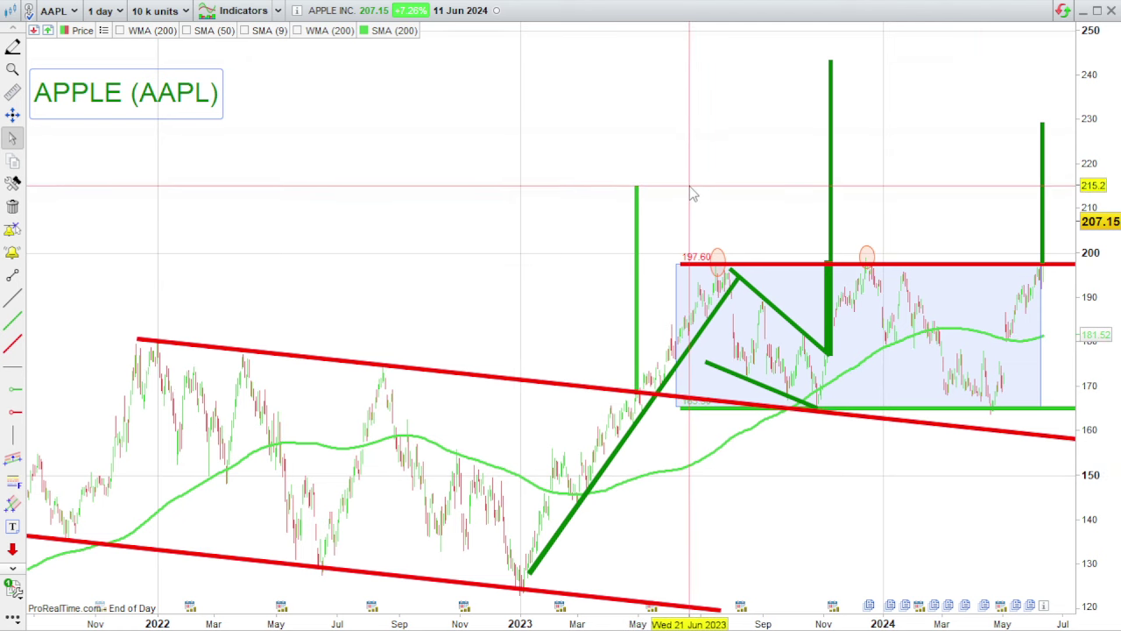
{"action": "mouse_move", "coordinate": [690, 186]}
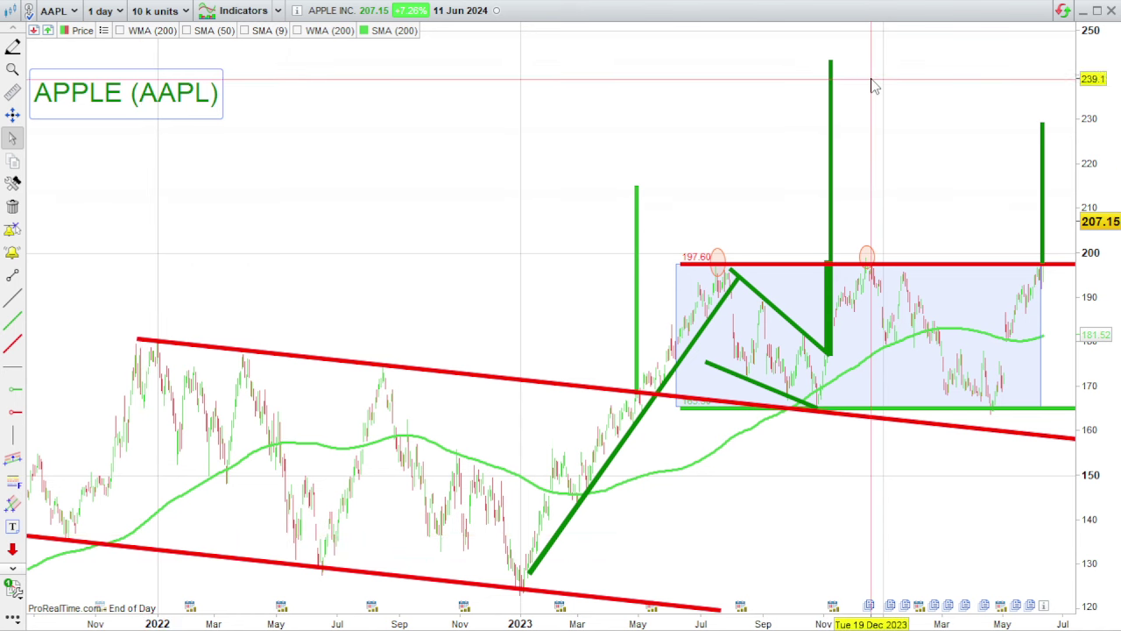
Compare Apple's vertical projection lines and inspect the latest daily candles around the 197.60 level in May and June 2024
{"action": "mouse_move", "coordinate": [876, 68]}
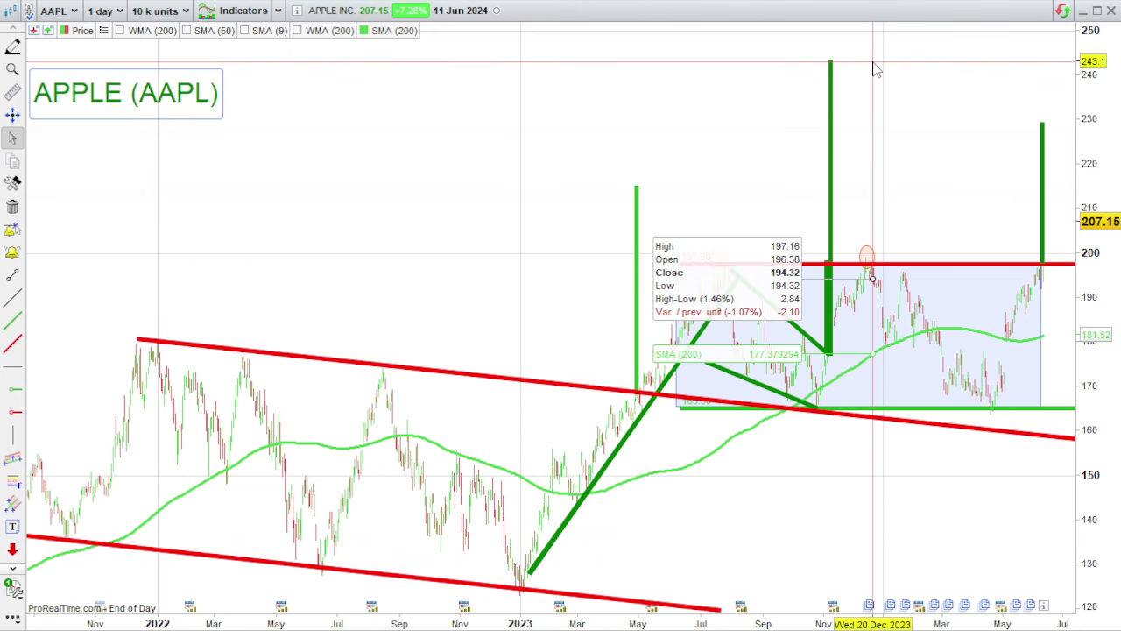
{"action": "scroll", "coordinate": [578, 525], "scroll_direction": "up", "scroll_amount": 2}
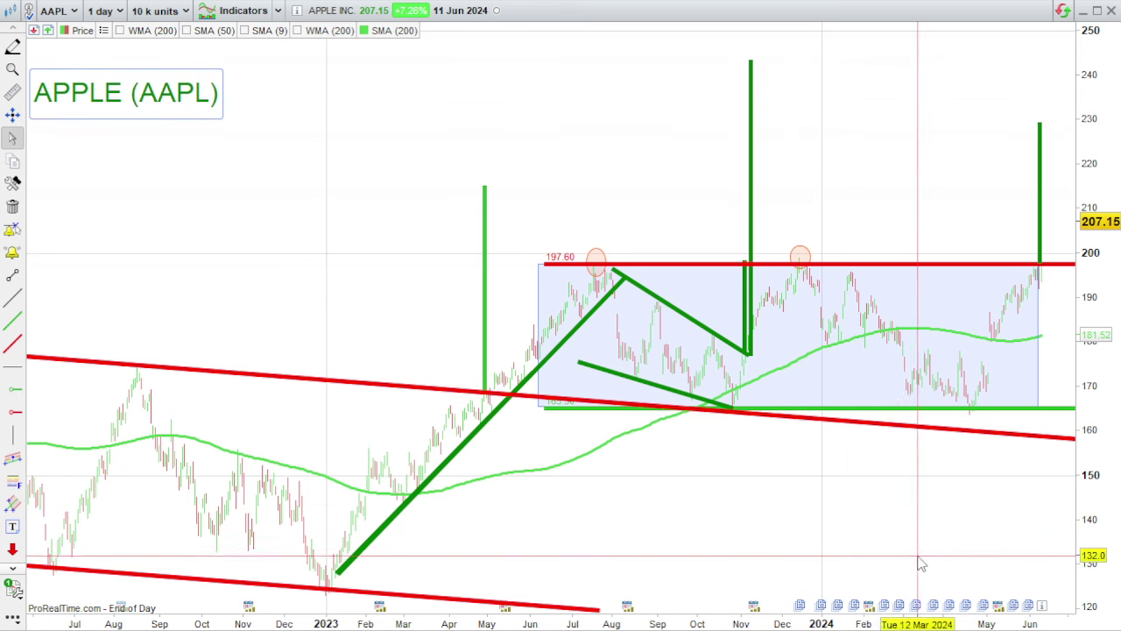
{"action": "scroll", "coordinate": [916, 566], "scroll_direction": "up", "scroll_amount": 4}
{"action": "scroll", "coordinate": [906, 571], "scroll_direction": "up", "scroll_amount": 4}
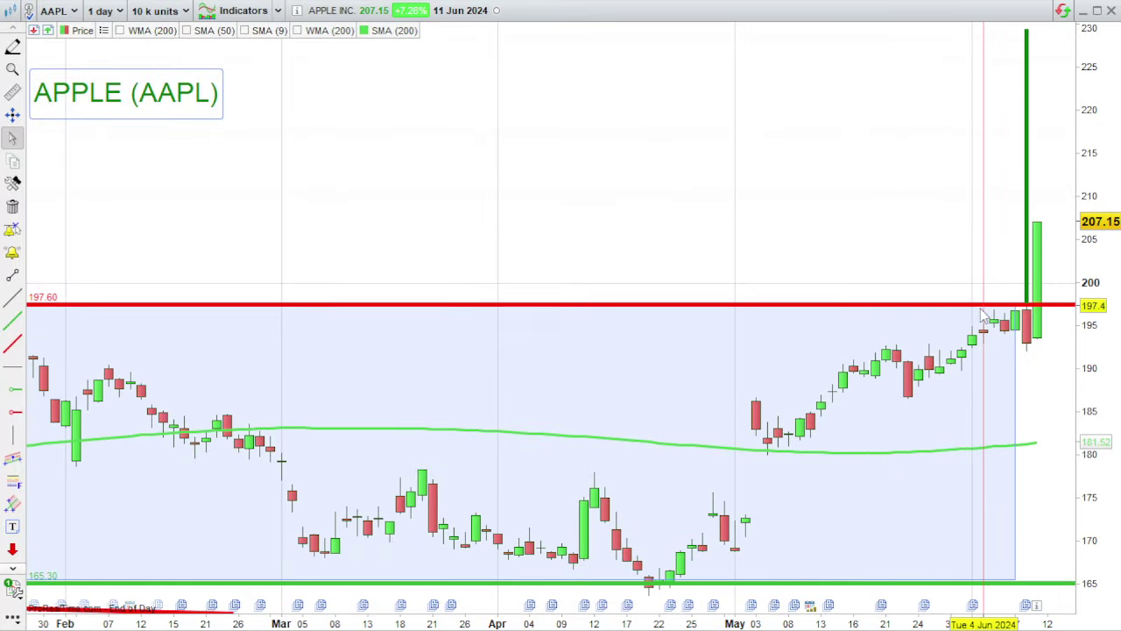
{"action": "mouse_move", "coordinate": [981, 308]}
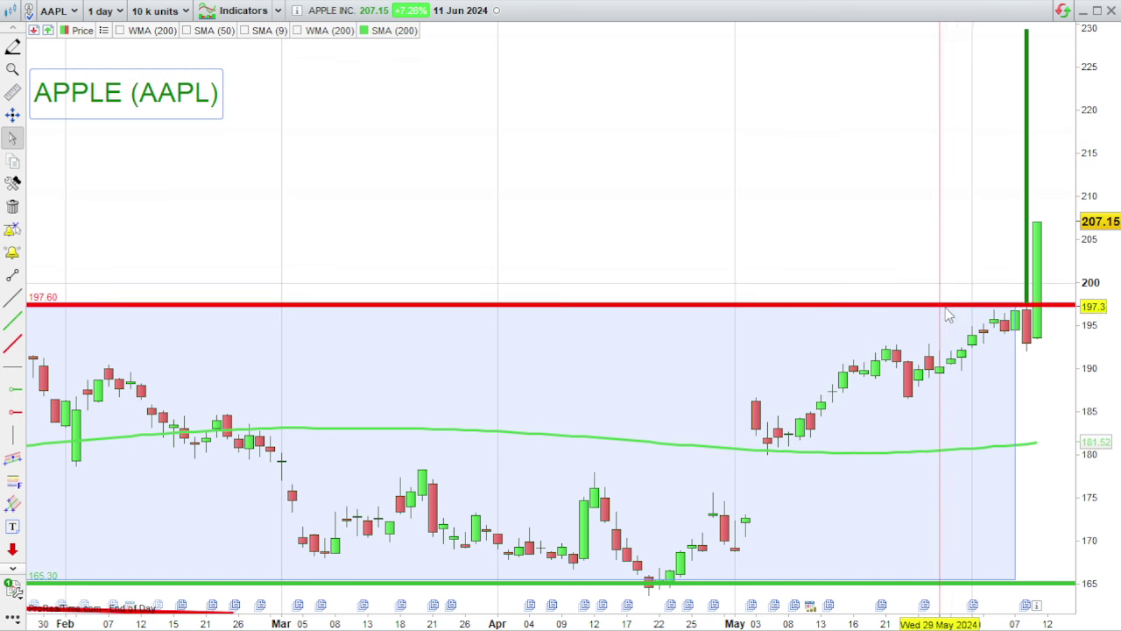
Review Apple's 165.30 support, the SMA (200) and the preceding uptrend, showing the price history back to mid-2022
{"action": "scroll", "coordinate": [959, 315], "scroll_direction": "down", "scroll_amount": 4}
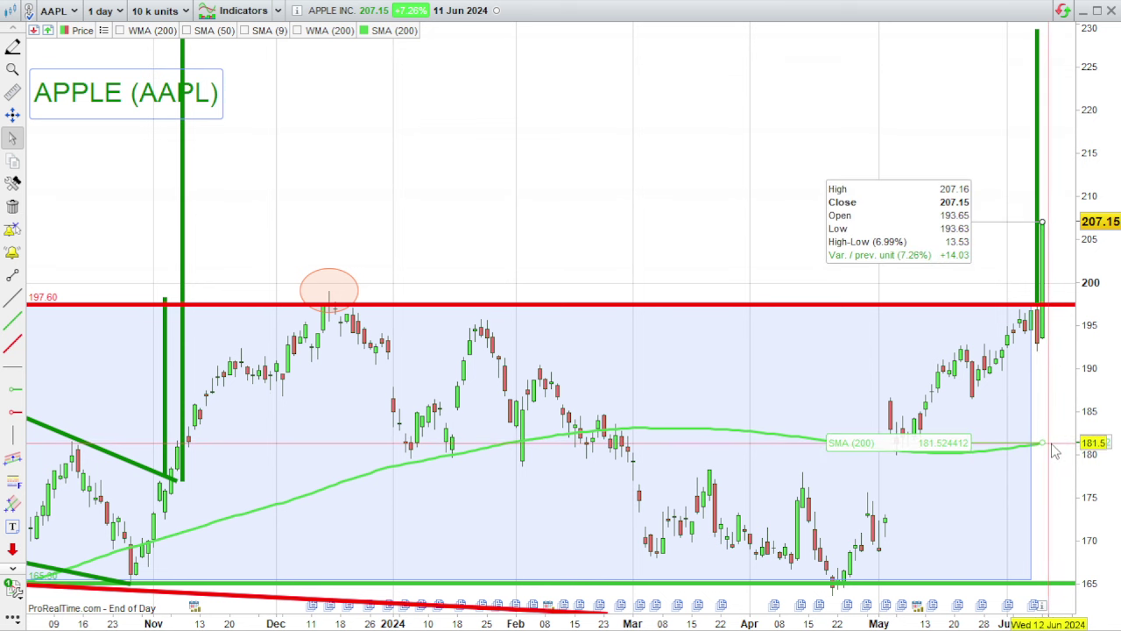
{"action": "scroll", "coordinate": [1054, 451], "scroll_direction": "down", "scroll_amount": 3}
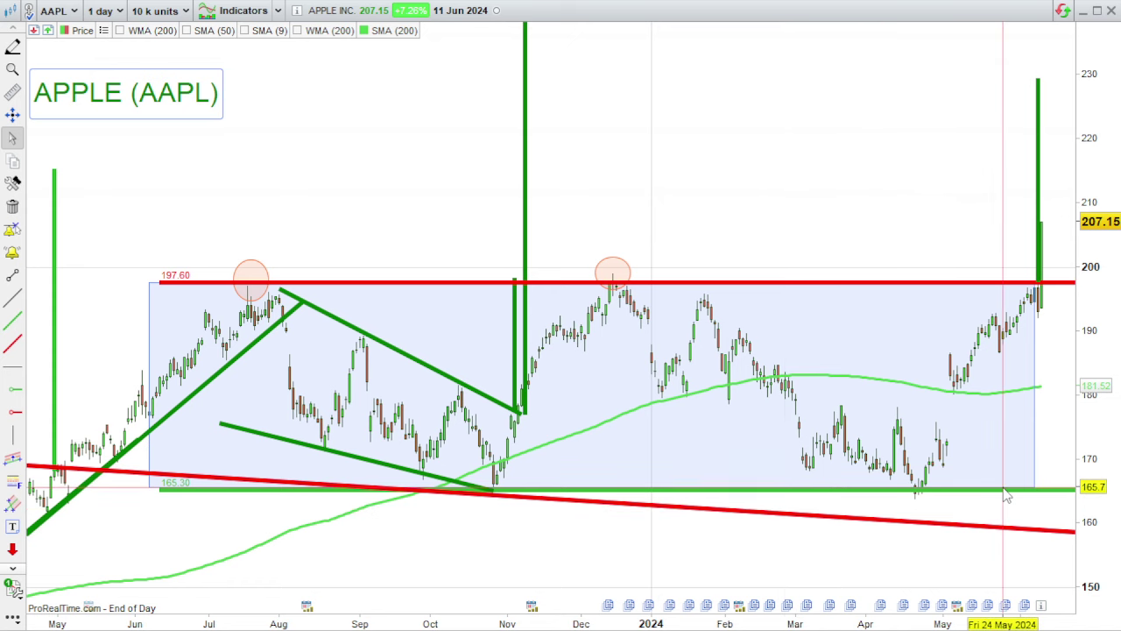
{"action": "mouse_move", "coordinate": [1007, 495]}
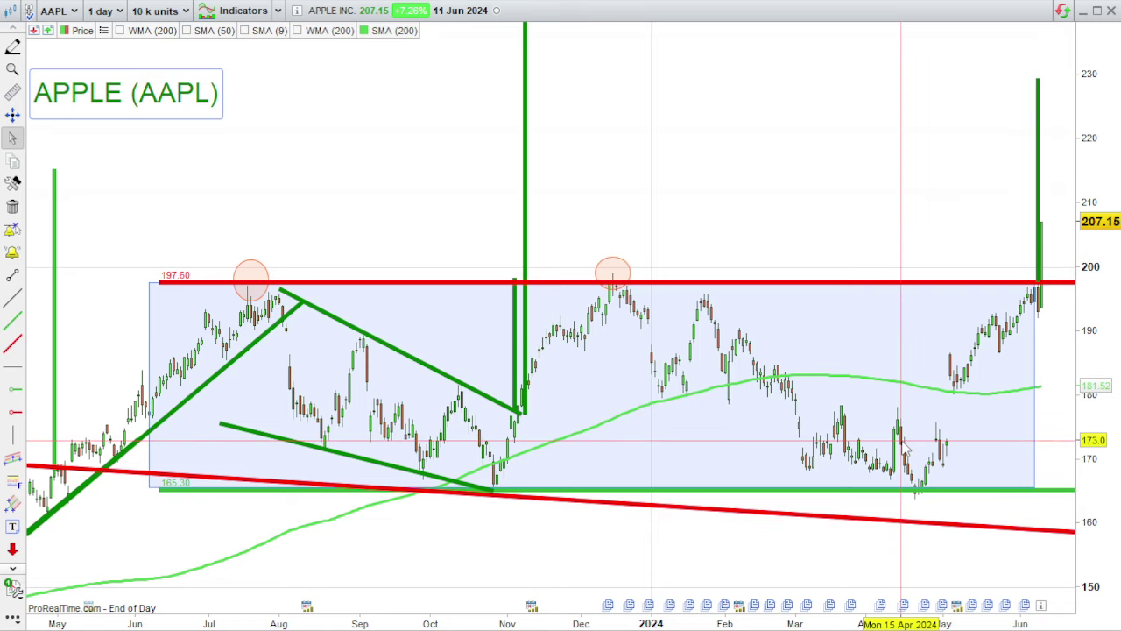
{"action": "scroll", "coordinate": [906, 450], "scroll_direction": "down", "scroll_amount": 3}
{"action": "scroll", "coordinate": [891, 427], "scroll_direction": "up", "scroll_amount": 2}
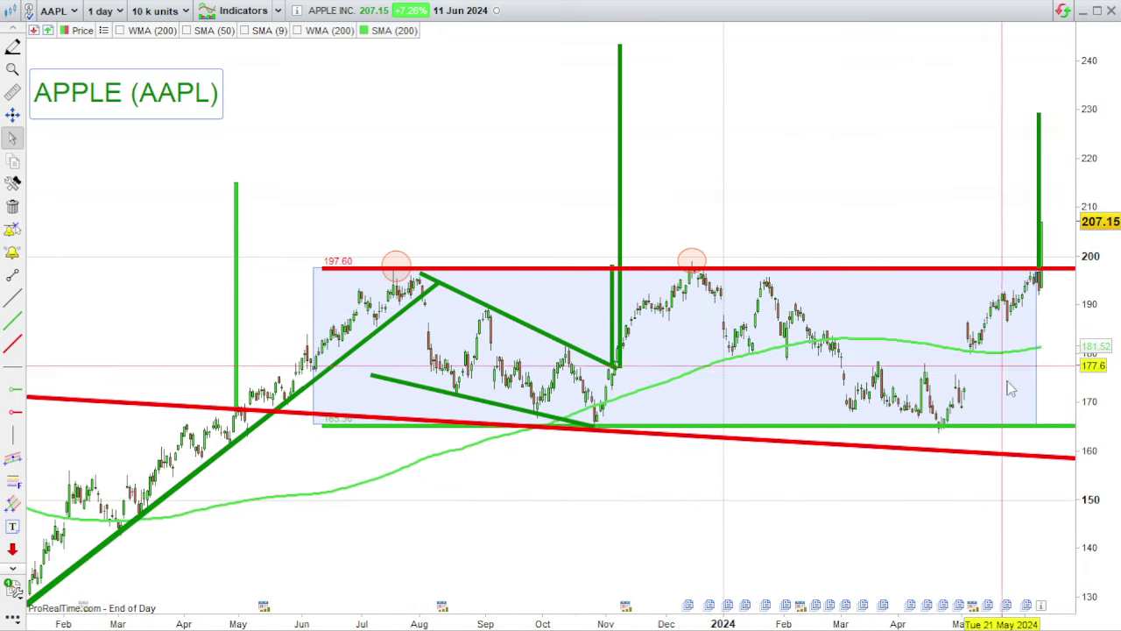
{"action": "scroll", "coordinate": [421, 250], "scroll_direction": "down", "scroll_amount": 3}
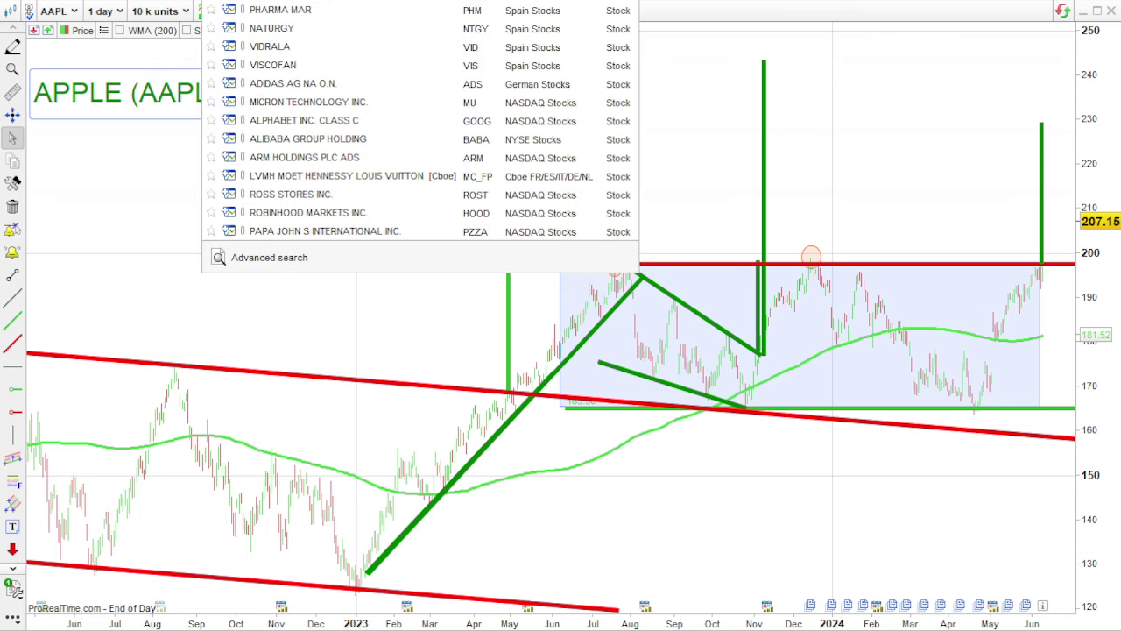
Search for ARM Holdings, open its daily chart (ARM) and examine the blue resistance zone below the 164.10 level
{"action": "type", "text": "ARM"}
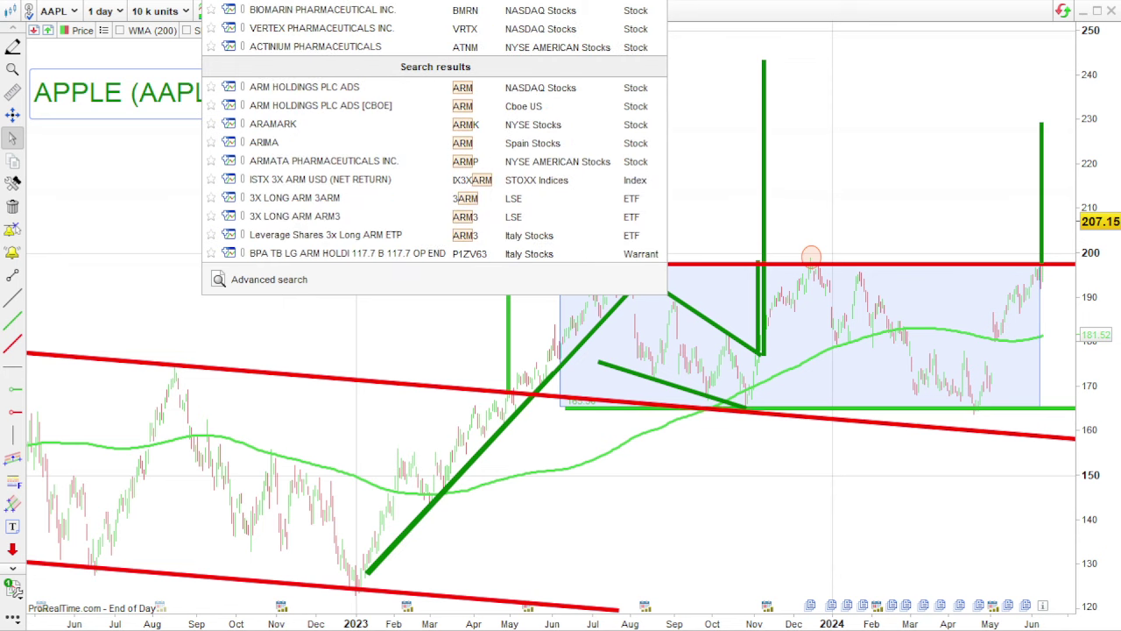
{"action": "key", "text": "Return"}
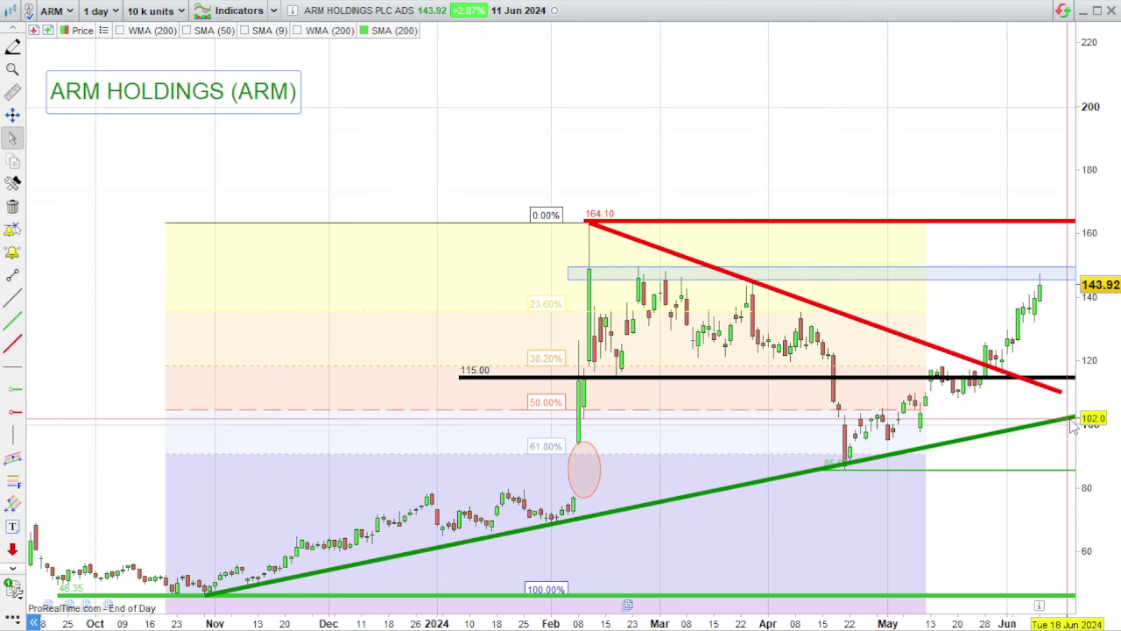
{"action": "scroll", "coordinate": [950, 442], "scroll_direction": "up", "scroll_amount": 2}
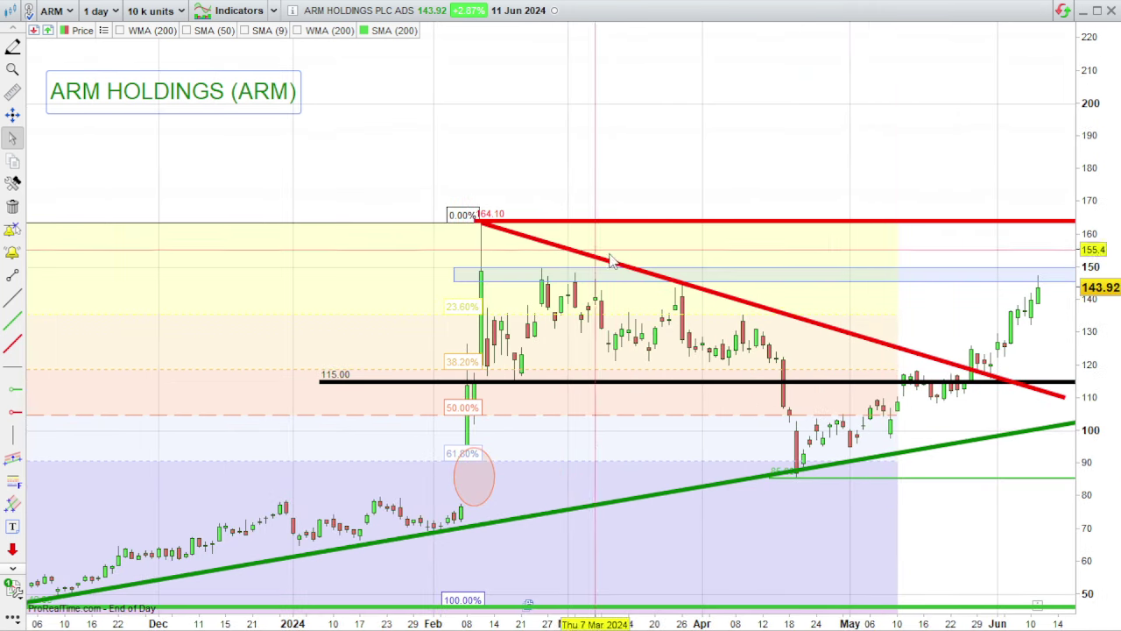
{"action": "scroll", "coordinate": [999, 405], "scroll_direction": "up", "scroll_amount": 2}
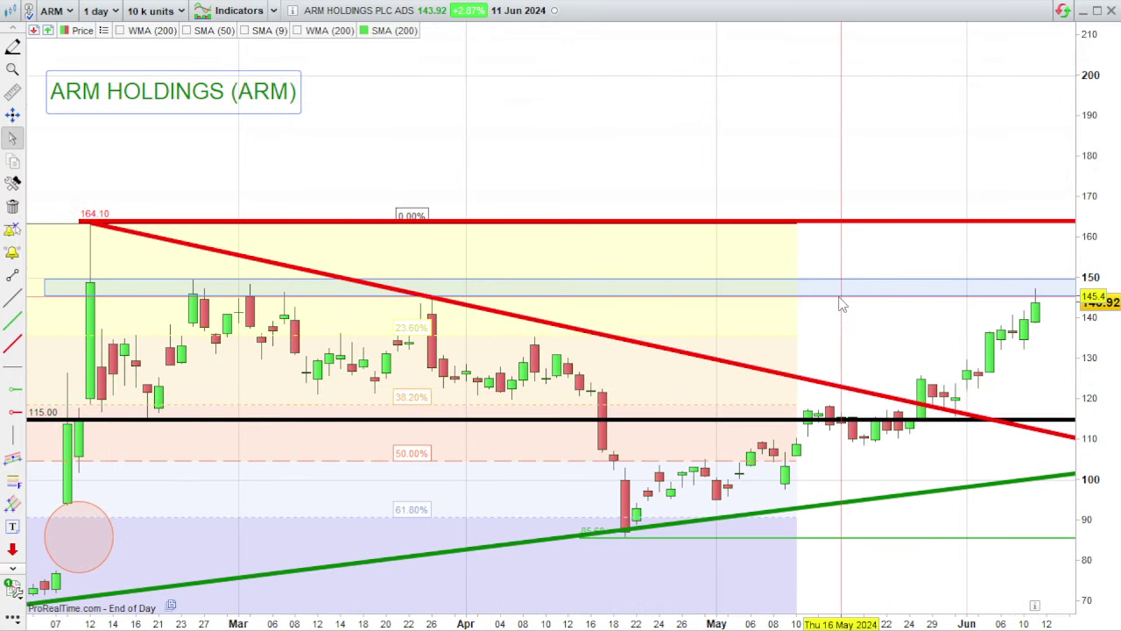
{"action": "mouse_move", "coordinate": [841, 304]}
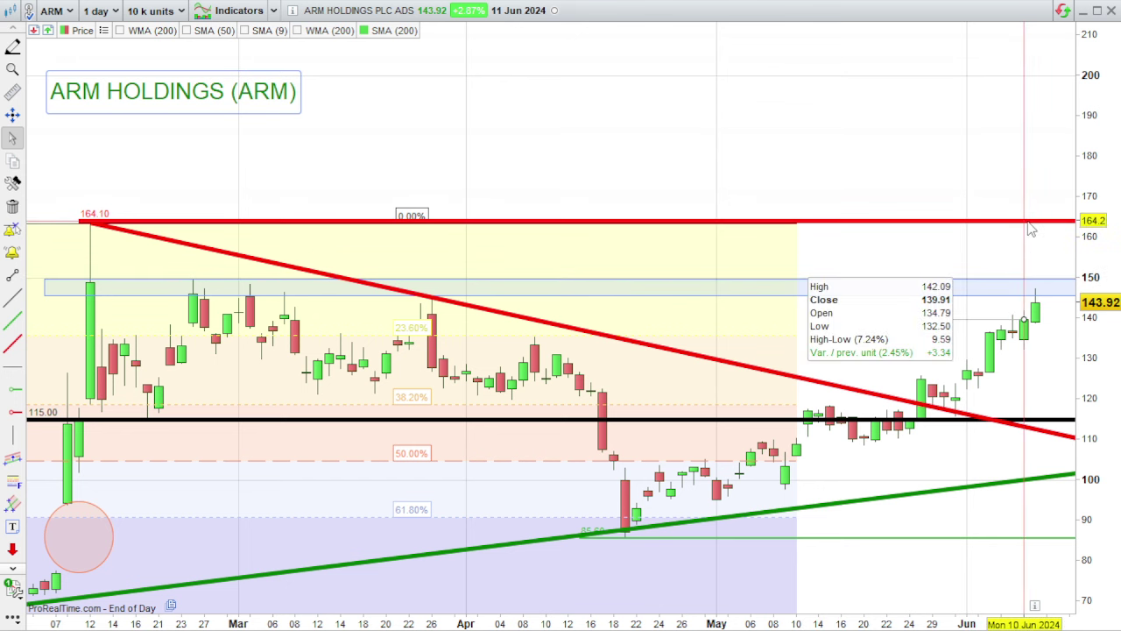
{"action": "scroll", "coordinate": [889, 294], "scroll_direction": "down", "scroll_amount": 5}
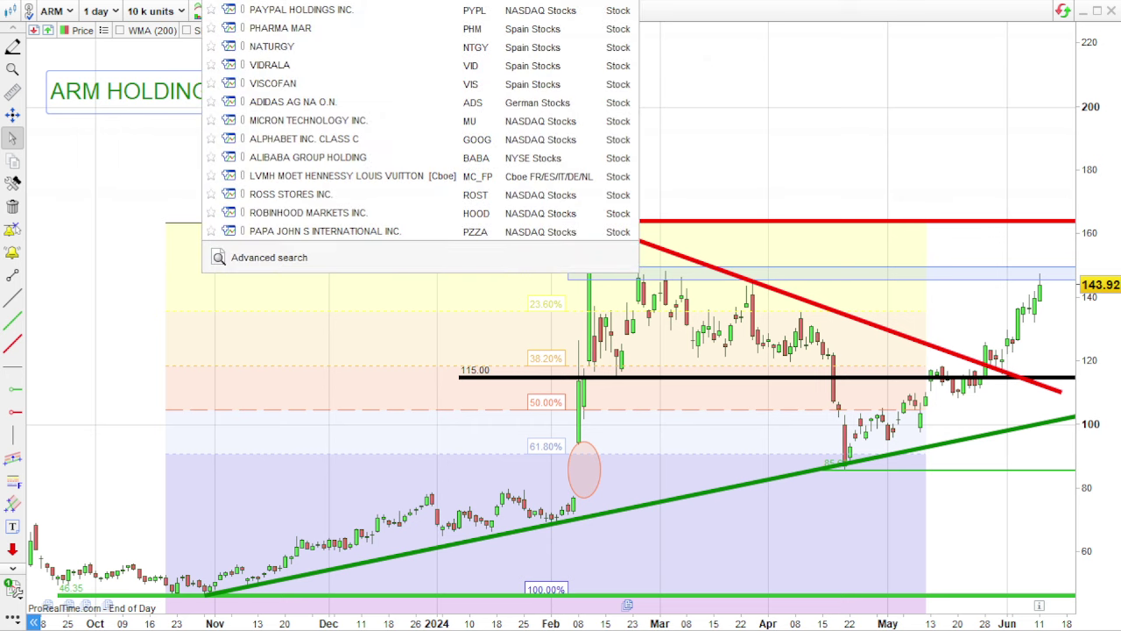
Search for Alibaba, open its daily chart (BABA) and show the price history back to 2016
{"action": "type", "text": "alibaba"}
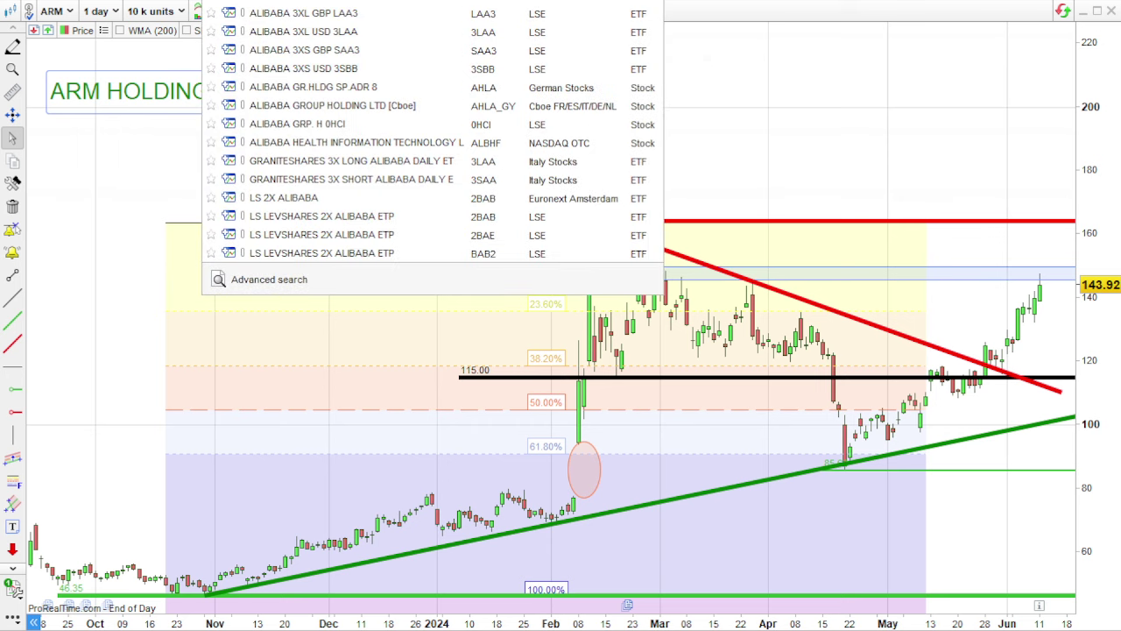
{"action": "key", "text": "Return"}
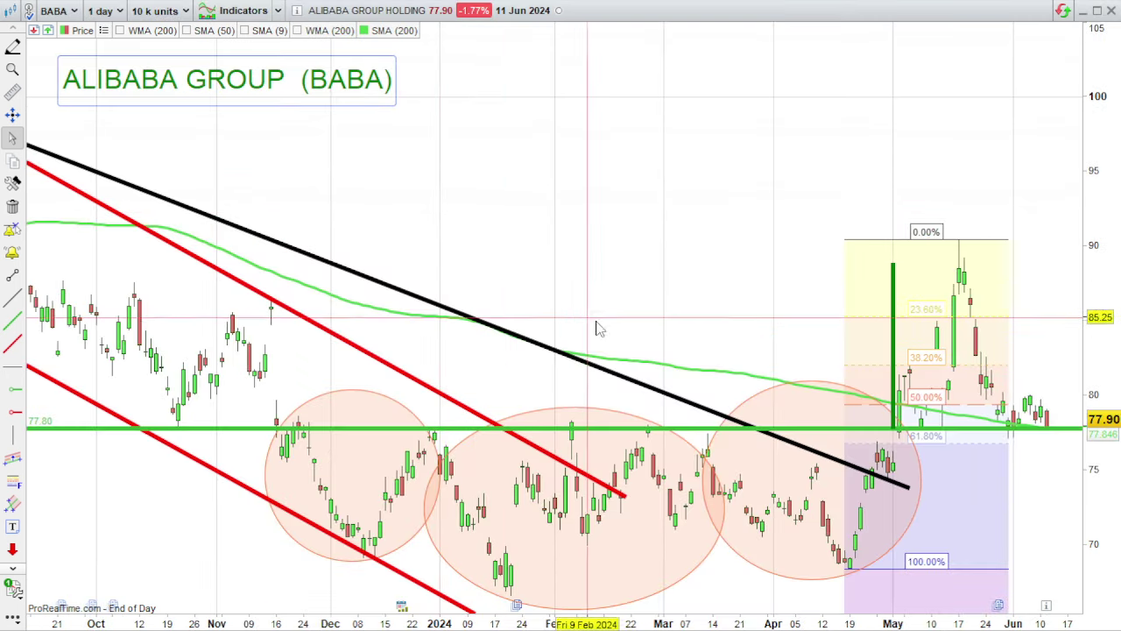
{"action": "scroll", "coordinate": [596, 325], "scroll_direction": "down", "scroll_amount": 3}
{"action": "scroll", "coordinate": [596, 369], "scroll_direction": "down", "scroll_amount": 4}
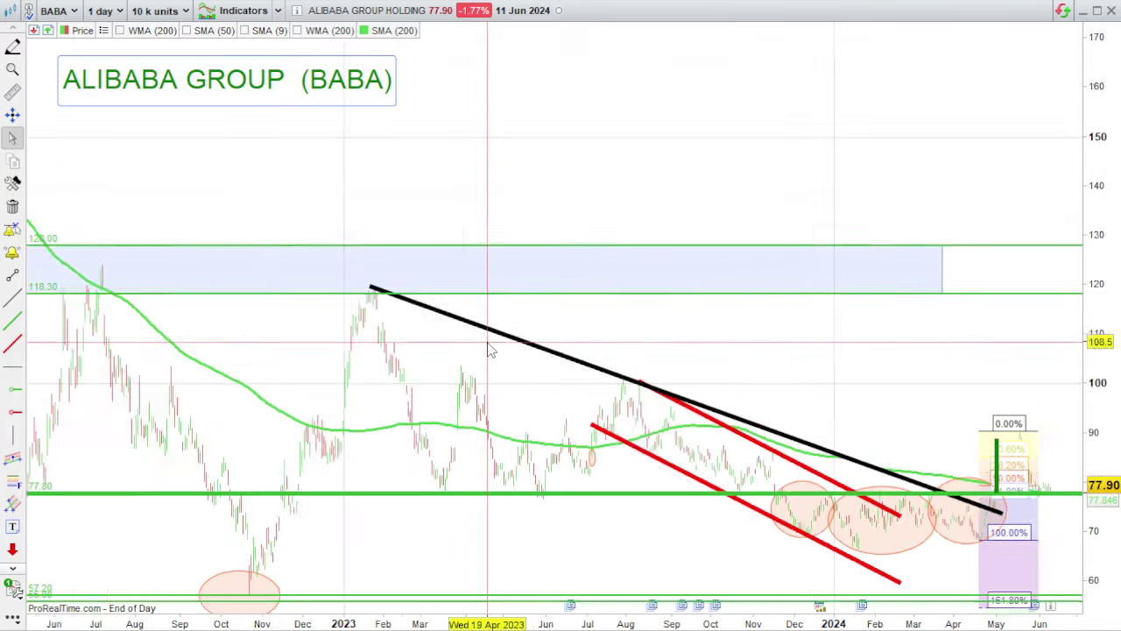
{"action": "scroll", "coordinate": [497, 351], "scroll_direction": "down", "scroll_amount": 3}
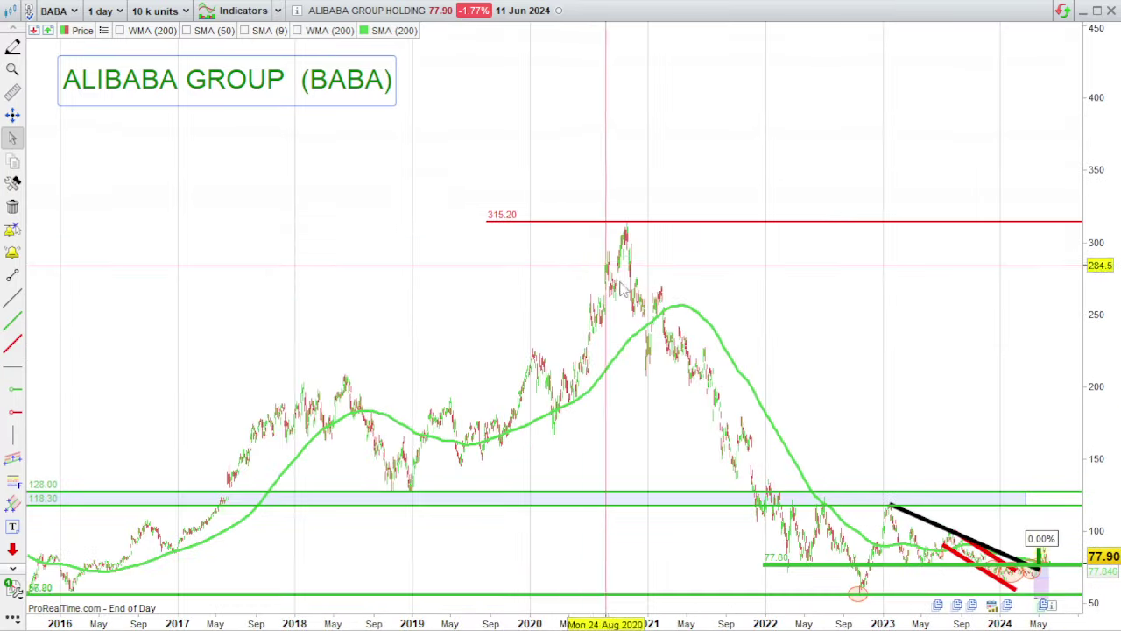
Compare Alibaba's decline from the 315.20 level with the 118.30–128.00 zone, the 57.20 support and the black downtrend line from January 2023
{"action": "scroll", "coordinate": [762, 501], "scroll_direction": "up", "scroll_amount": 3}
{"action": "scroll", "coordinate": [763, 501], "scroll_direction": "up", "scroll_amount": 5}
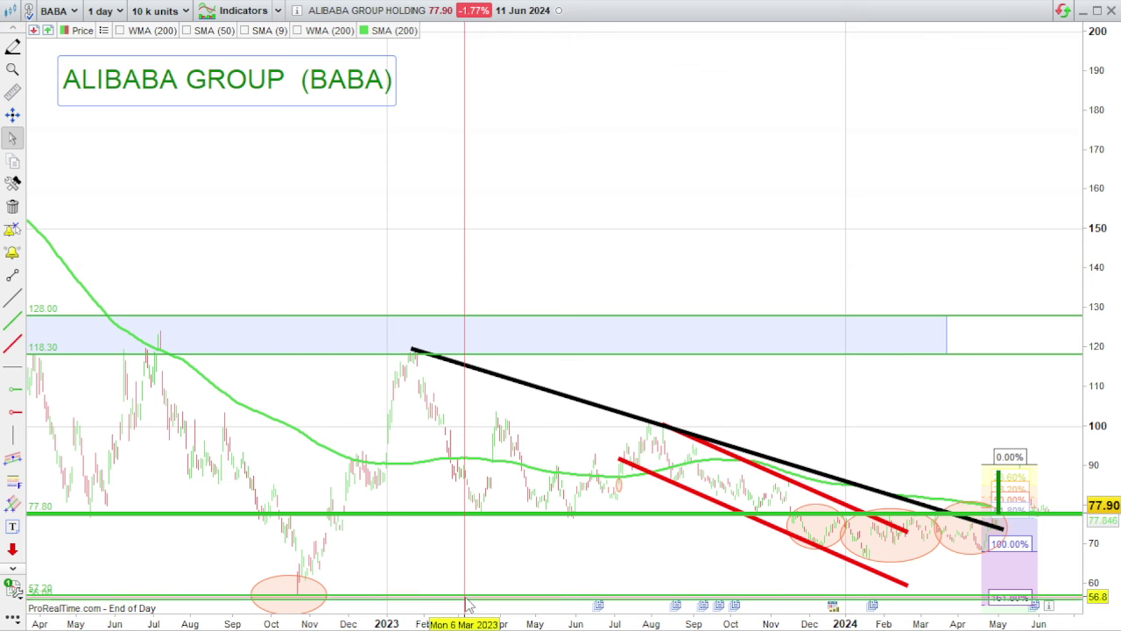
{"action": "mouse_move", "coordinate": [469, 604]}
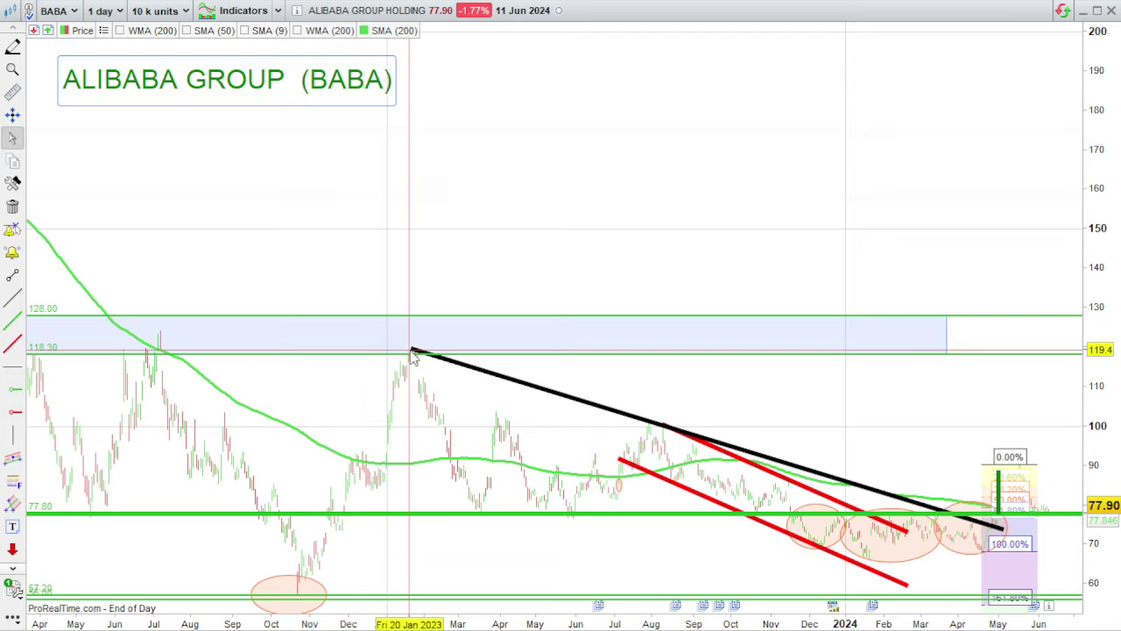
{"action": "scroll", "coordinate": [390, 459], "scroll_direction": "down", "scroll_amount": 5}
{"action": "scroll", "coordinate": [585, 497], "scroll_direction": "down", "scroll_amount": 8}
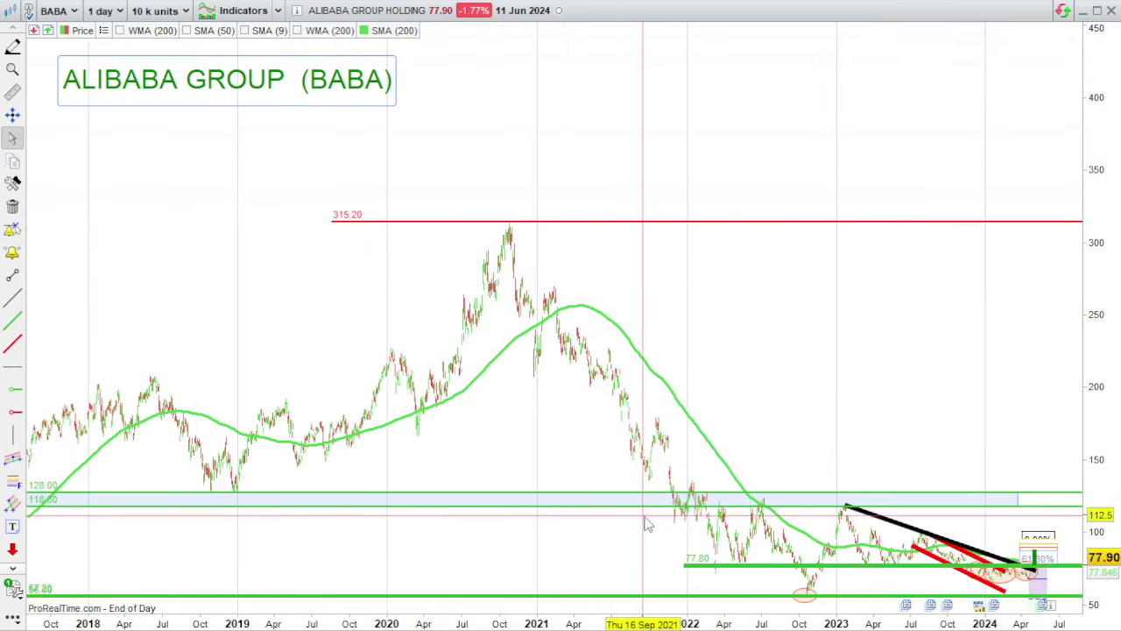
{"action": "scroll", "coordinate": [625, 490], "scroll_direction": "up", "scroll_amount": 8}
{"action": "scroll", "coordinate": [548, 487], "scroll_direction": "up", "scroll_amount": 4}
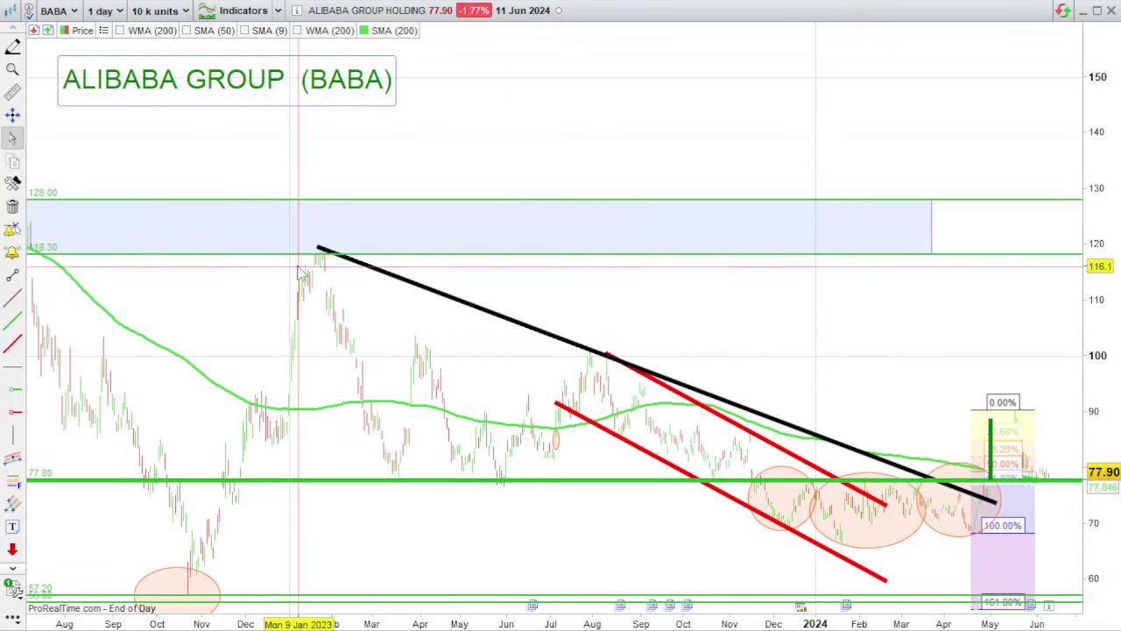
Inspect Alibaba's three circled formations below the 77.80 level and the green vertical projection line at the start of May 2024
{"action": "scroll", "coordinate": [658, 457], "scroll_direction": "up", "scroll_amount": 2}
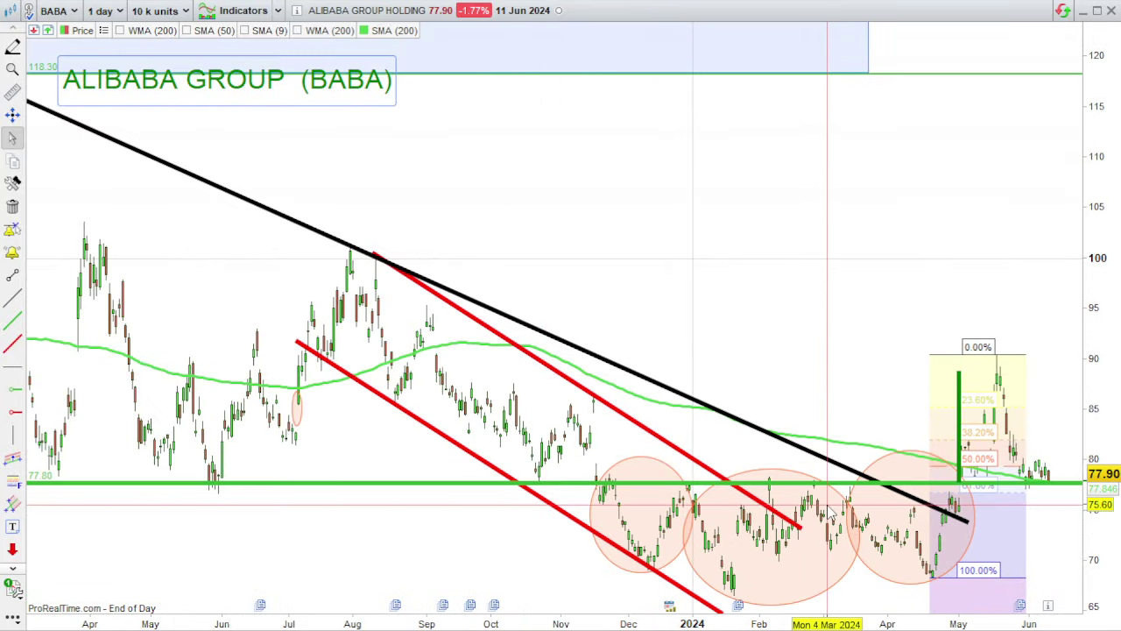
{"action": "scroll", "coordinate": [826, 506], "scroll_direction": "up", "scroll_amount": 3}
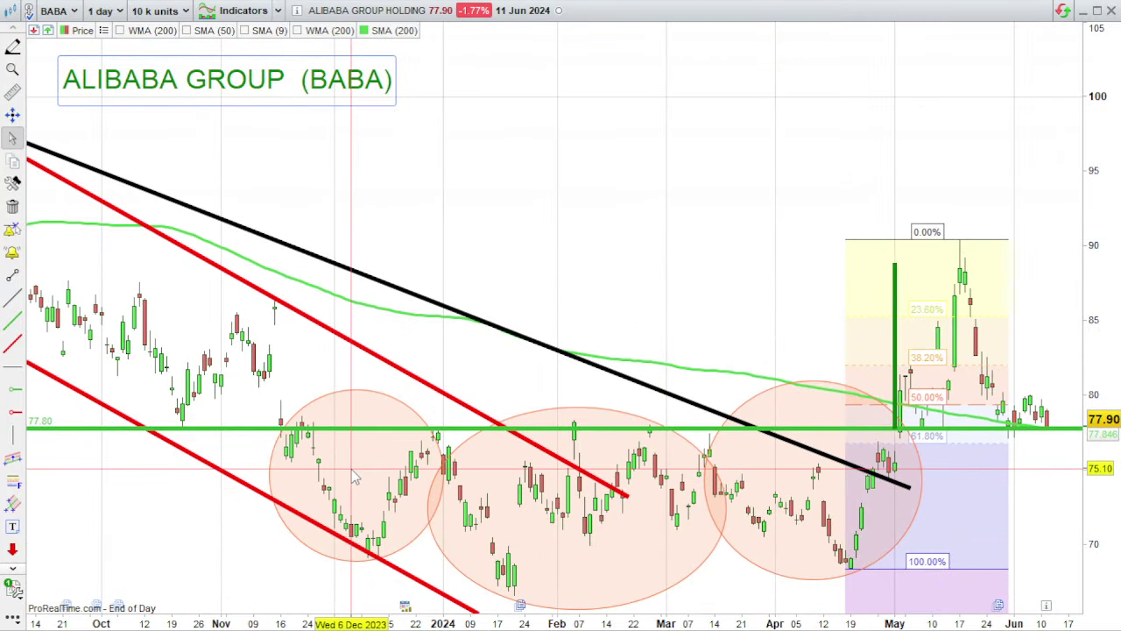
{"action": "scroll", "coordinate": [879, 462], "scroll_direction": "up", "scroll_amount": 2}
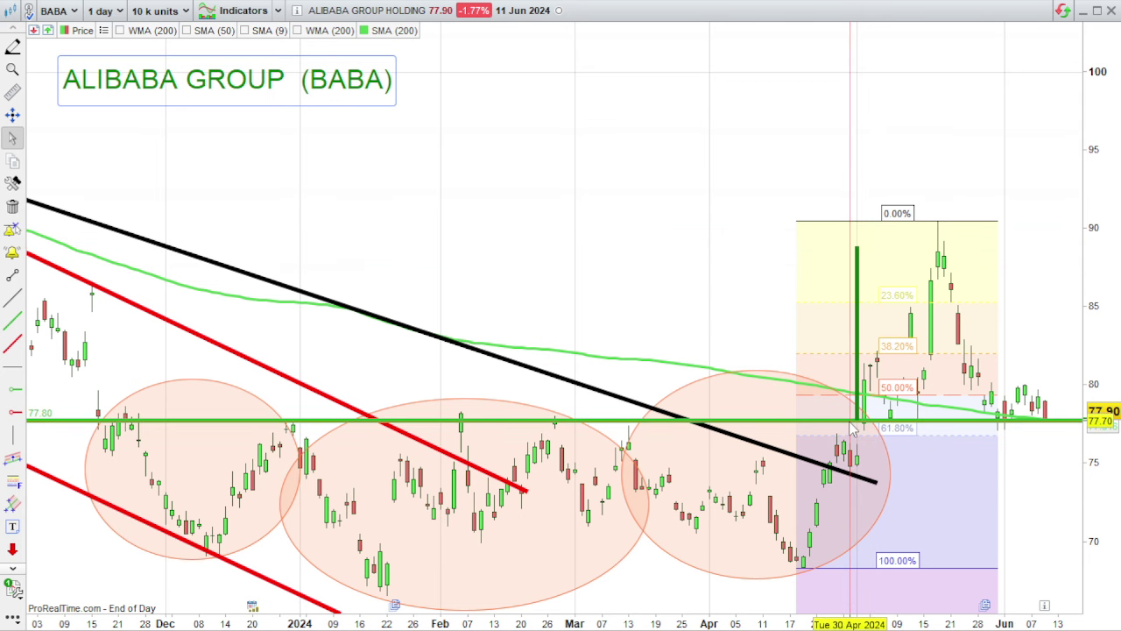
{"action": "mouse_move", "coordinate": [852, 429]}
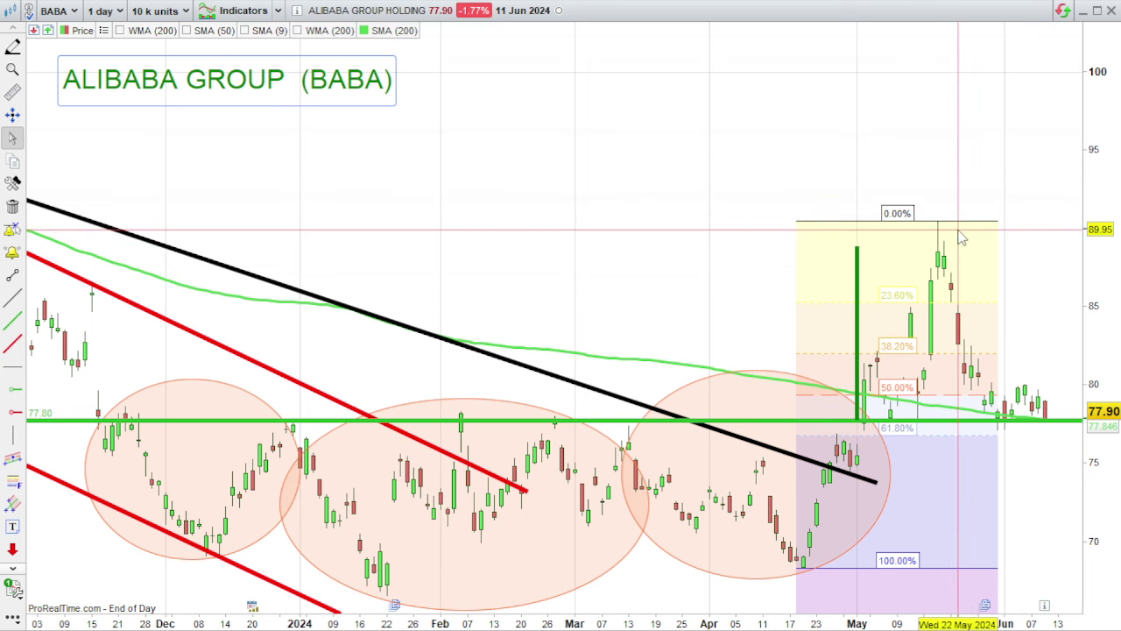
Examine Alibaba's pullback from the May 2024 high to the 77.80 level and the SMA (200)
{"action": "scroll", "coordinate": [1001, 420], "scroll_direction": "up", "scroll_amount": 2}
{"action": "scroll", "coordinate": [1001, 427], "scroll_direction": "up", "scroll_amount": 2}
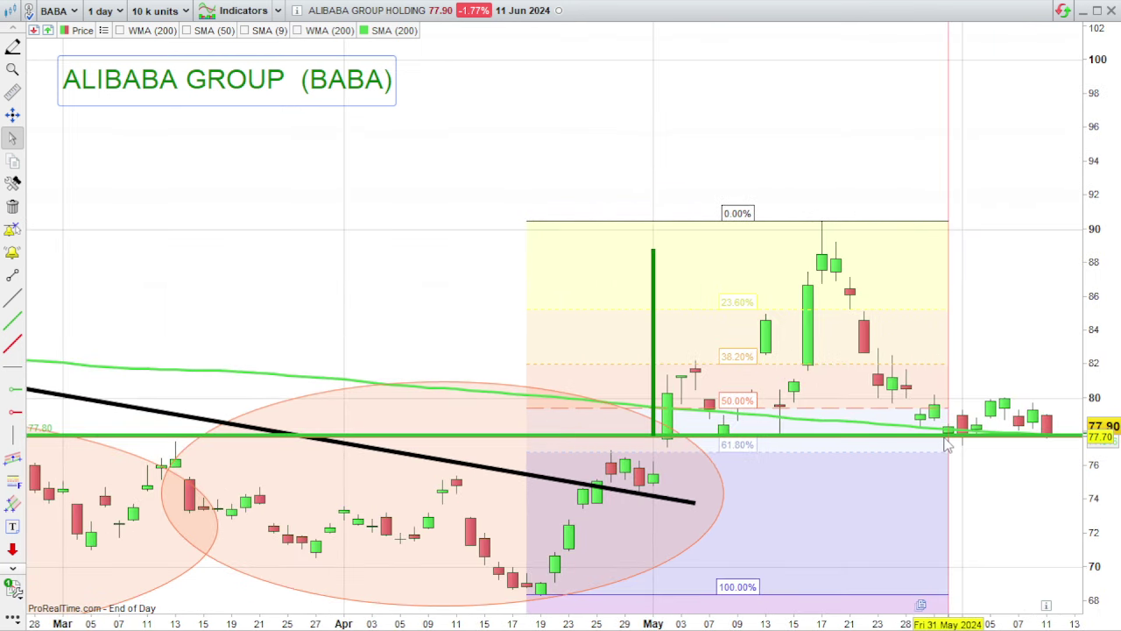
{"action": "mouse_move", "coordinate": [945, 439]}
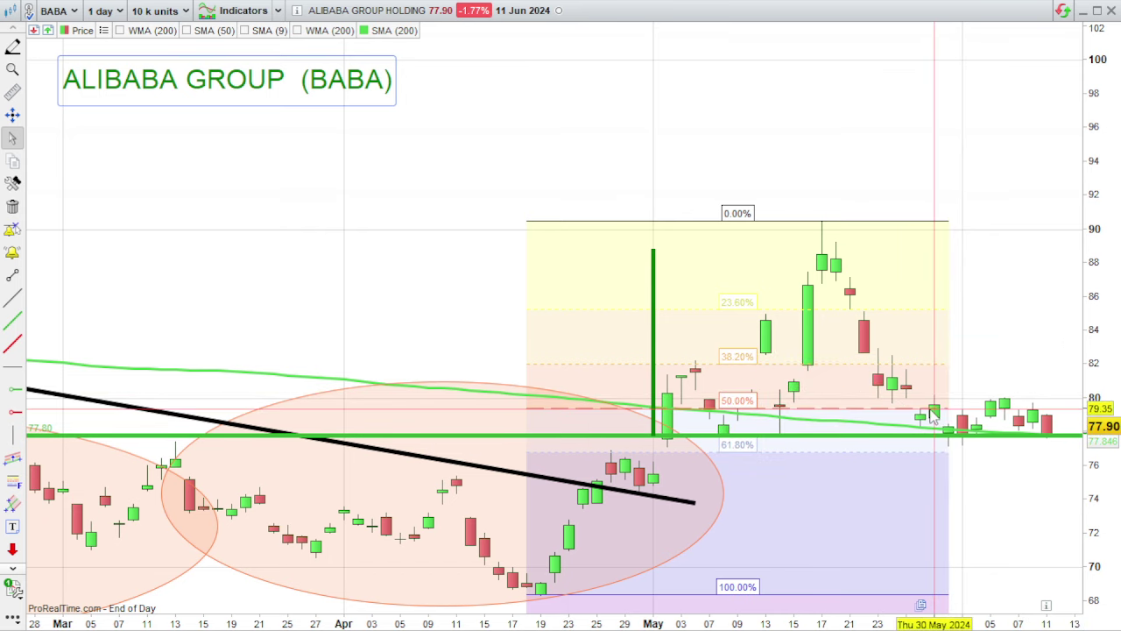
Examine the Fibonacci retracement of Alibaba's April–May 2024 rise, checking late-May candles at the 61.80% level and the 0.00% level above
{"action": "scroll", "coordinate": [934, 418], "scroll_direction": "down", "scroll_amount": 6}
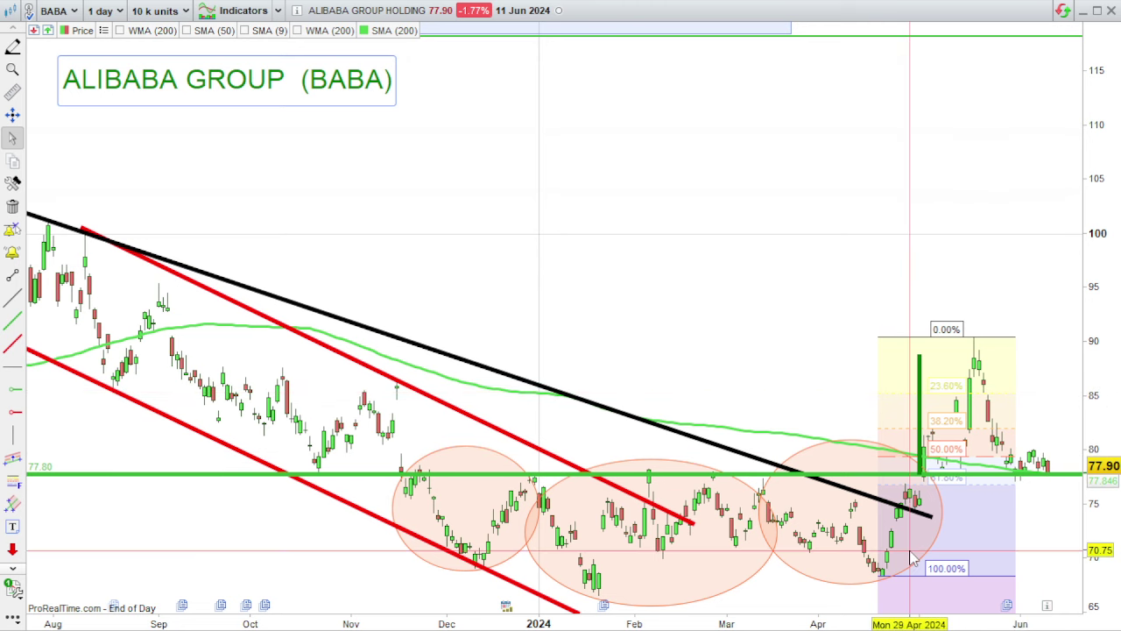
{"action": "scroll", "coordinate": [1007, 517], "scroll_direction": "up", "scroll_amount": 2}
{"action": "scroll", "coordinate": [1008, 518], "scroll_direction": "up", "scroll_amount": 3}
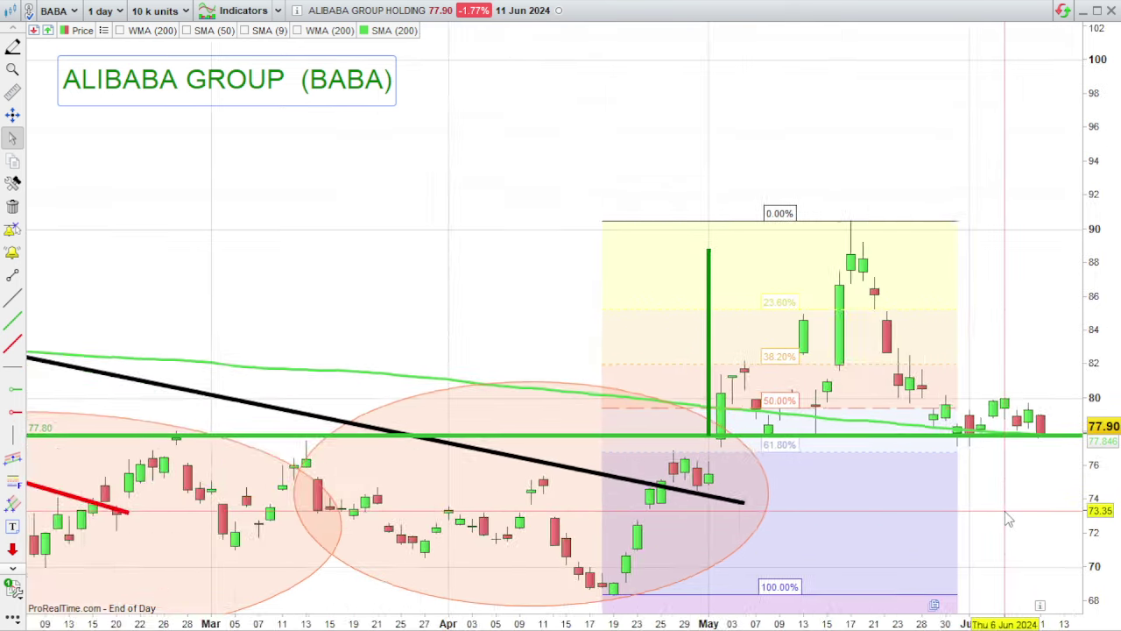
{"action": "scroll", "coordinate": [438, 560], "scroll_direction": "up", "scroll_amount": 1}
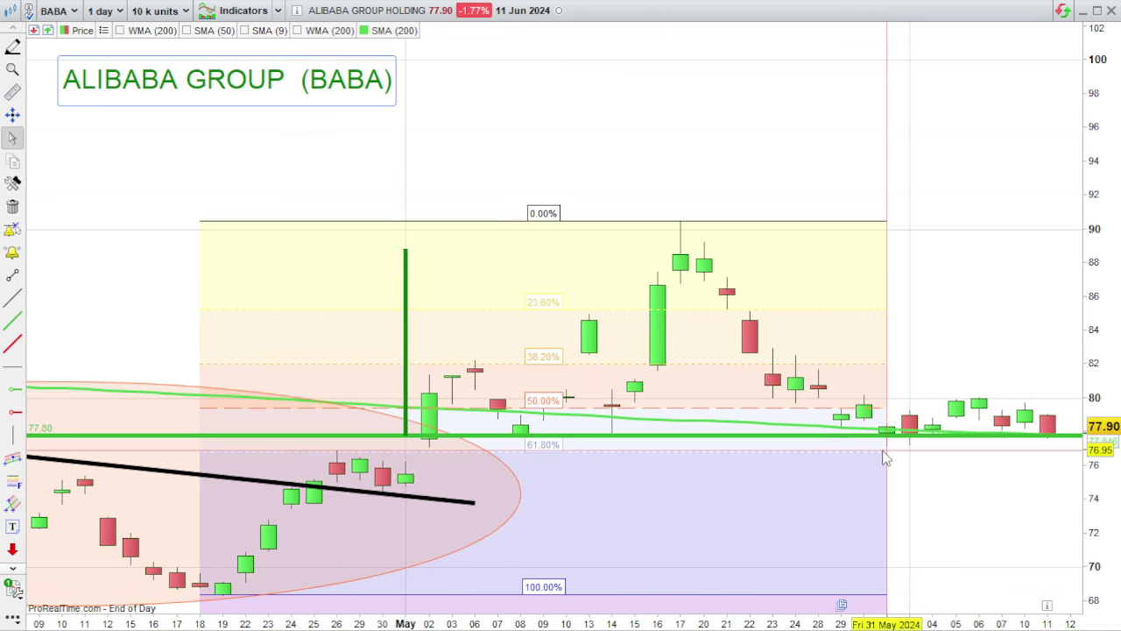
{"action": "mouse_move", "coordinate": [884, 457]}
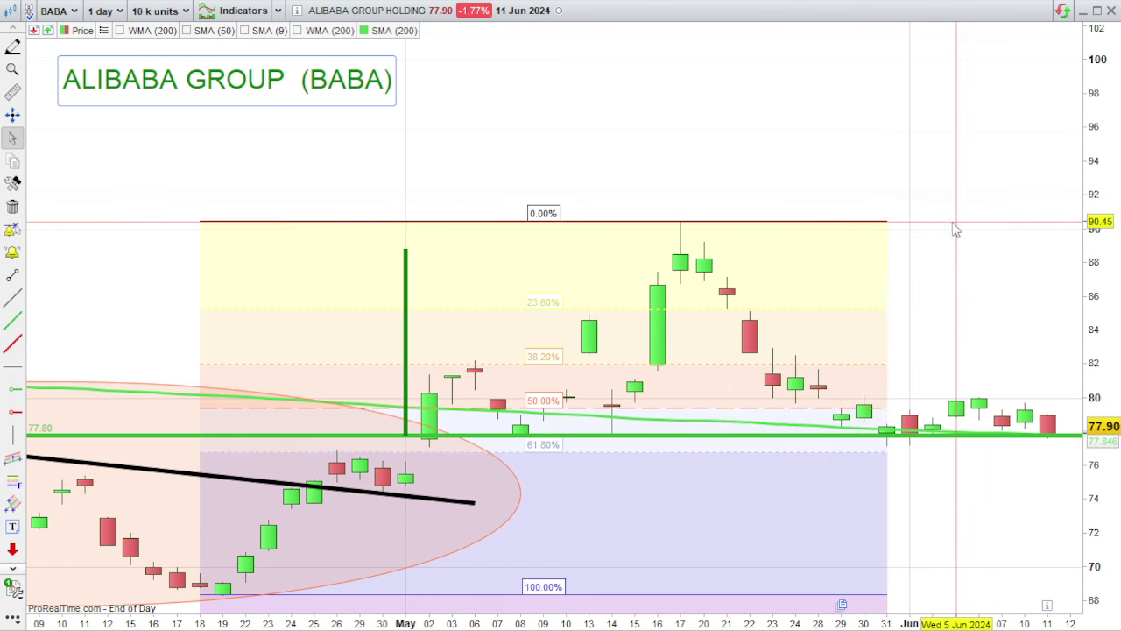
{"action": "mouse_move", "coordinate": [956, 228]}
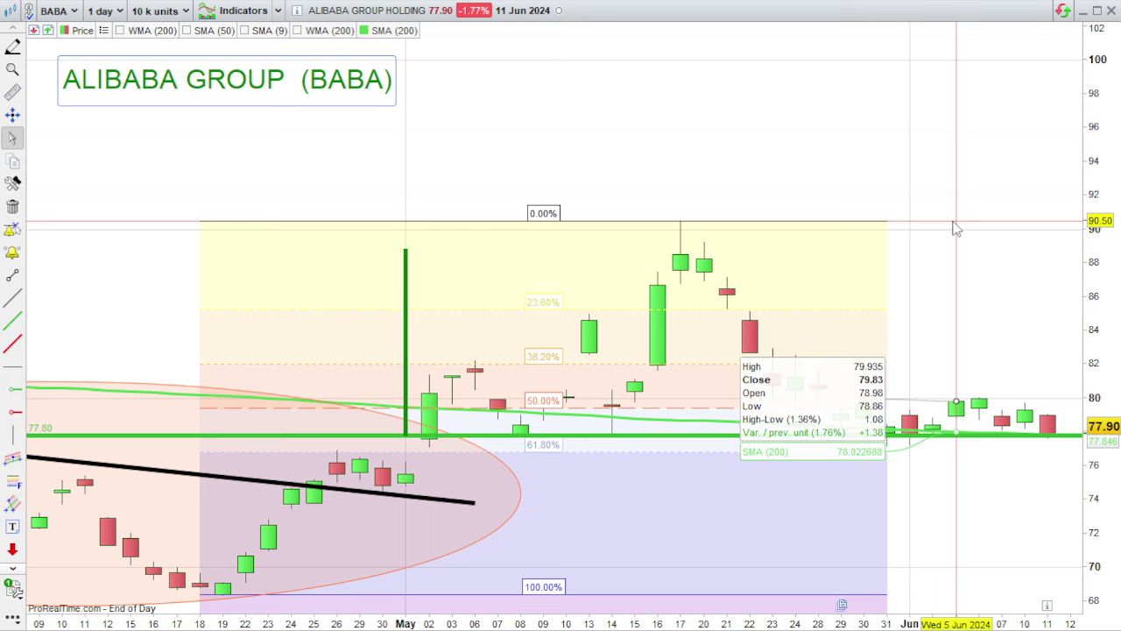
{"action": "scroll", "coordinate": [908, 513], "scroll_direction": "down", "scroll_amount": 5}
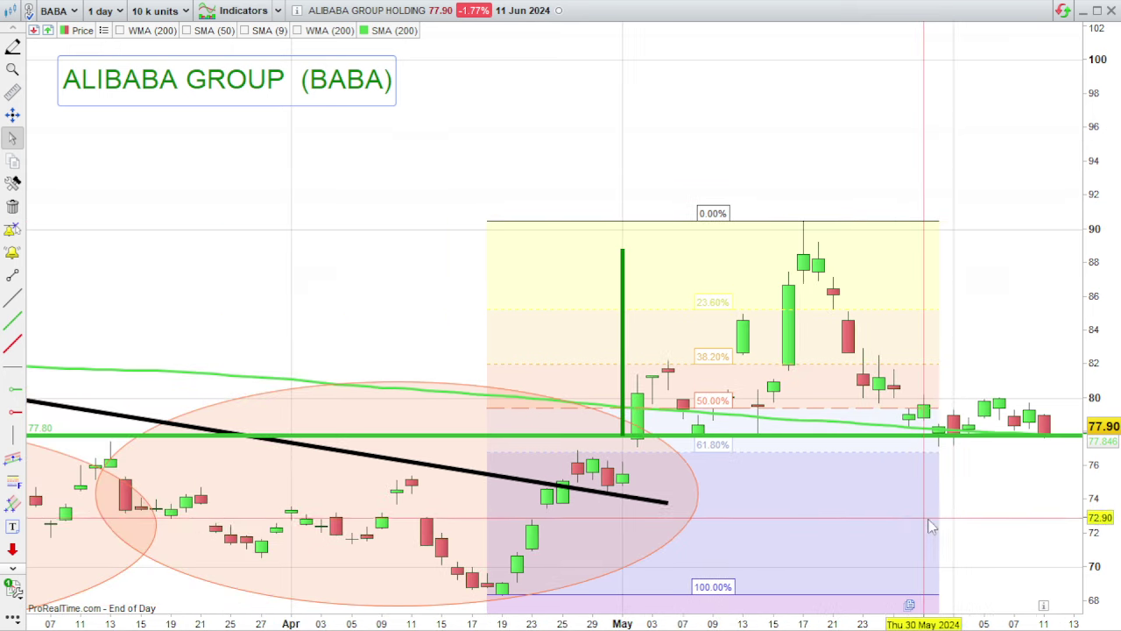
Review Alibaba's multi-year price history since 2021 against the 77.80 level, the falling red channel and the circled formations around it
{"action": "scroll", "coordinate": [930, 532], "scroll_direction": "down", "scroll_amount": 3}
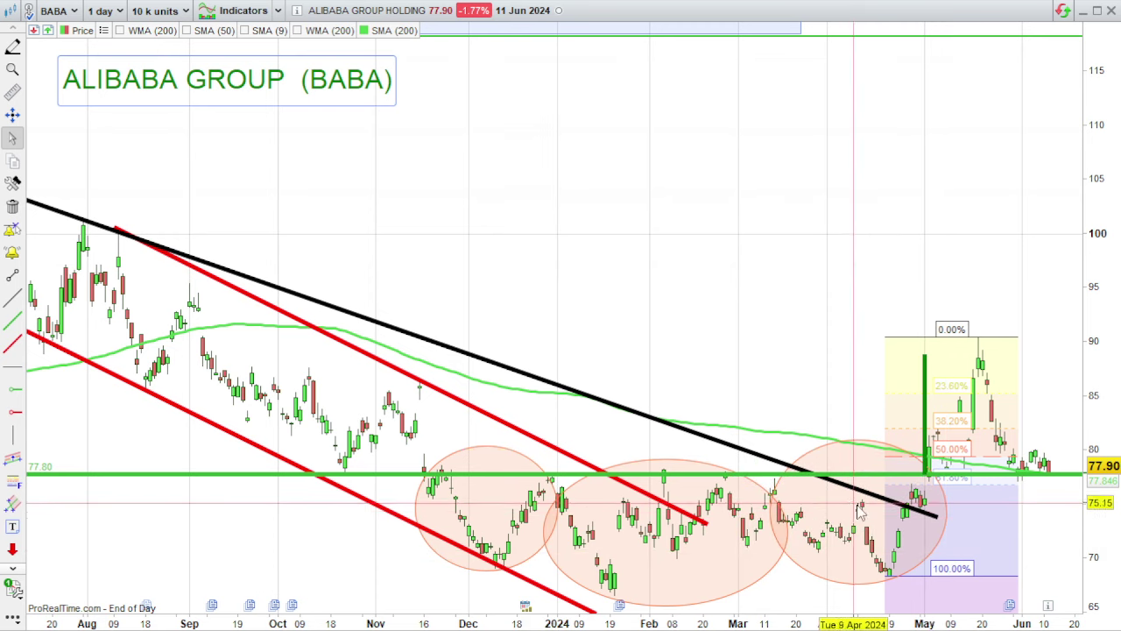
{"action": "scroll", "coordinate": [915, 456], "scroll_direction": "down", "scroll_amount": 3}
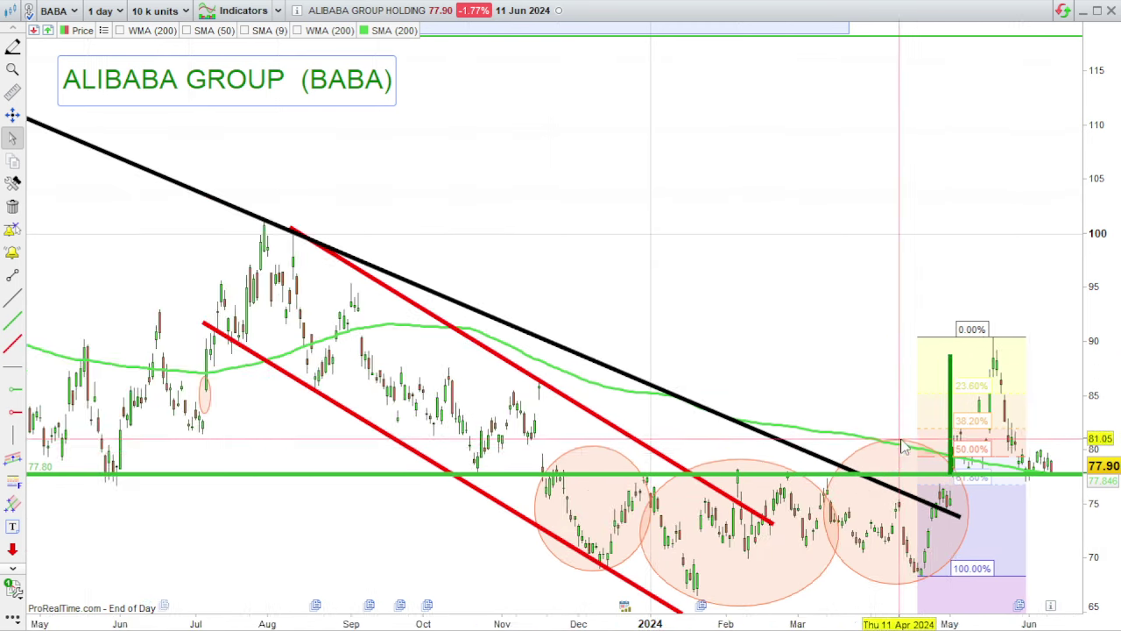
{"action": "scroll", "coordinate": [916, 473], "scroll_direction": "down", "scroll_amount": 2}
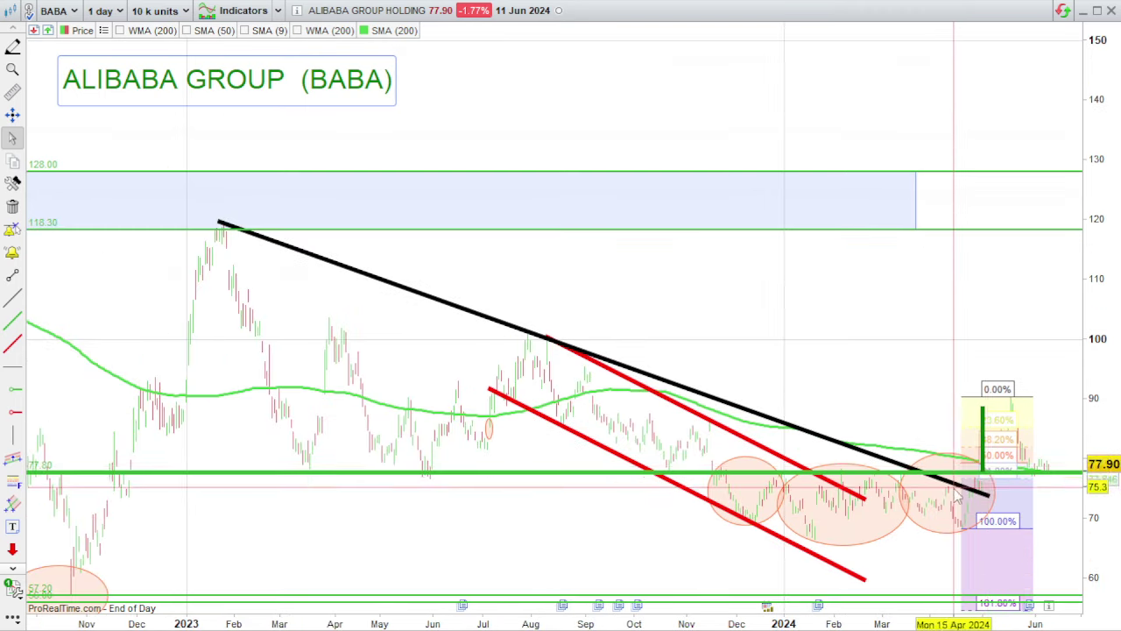
{"action": "scroll", "coordinate": [929, 505], "scroll_direction": "down", "scroll_amount": 2}
{"action": "scroll", "coordinate": [928, 506], "scroll_direction": "down", "scroll_amount": 2}
{"action": "scroll", "coordinate": [394, 412], "scroll_direction": "down", "scroll_amount": 2}
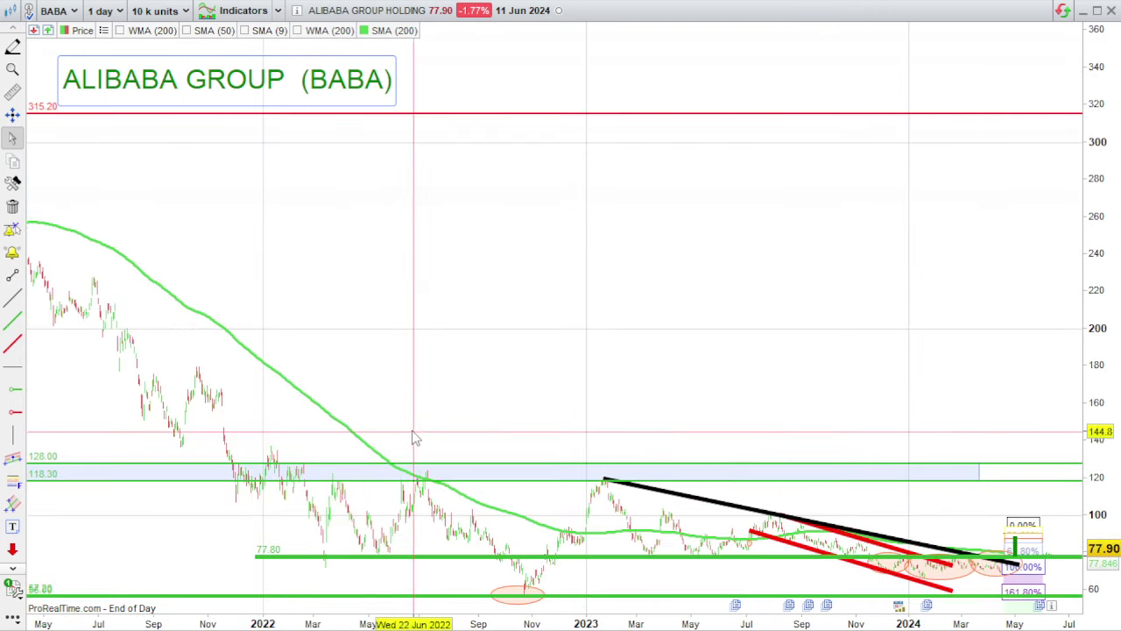
{"action": "scroll", "coordinate": [749, 530], "scroll_direction": "up", "scroll_amount": 4}
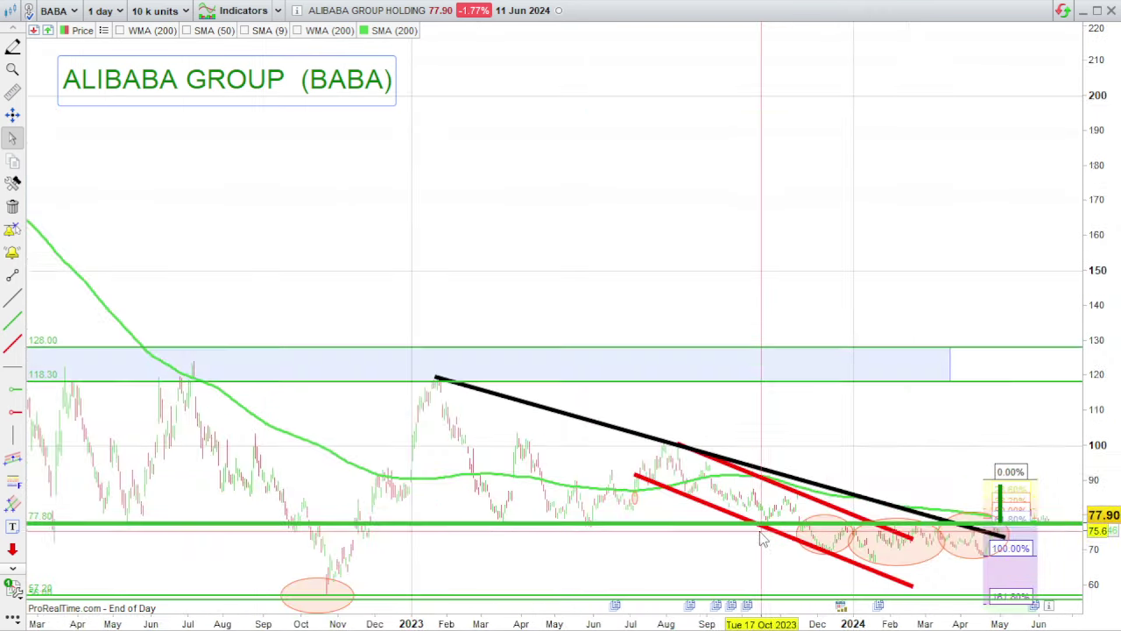
{"action": "scroll", "coordinate": [738, 536], "scroll_direction": "up", "scroll_amount": 3}
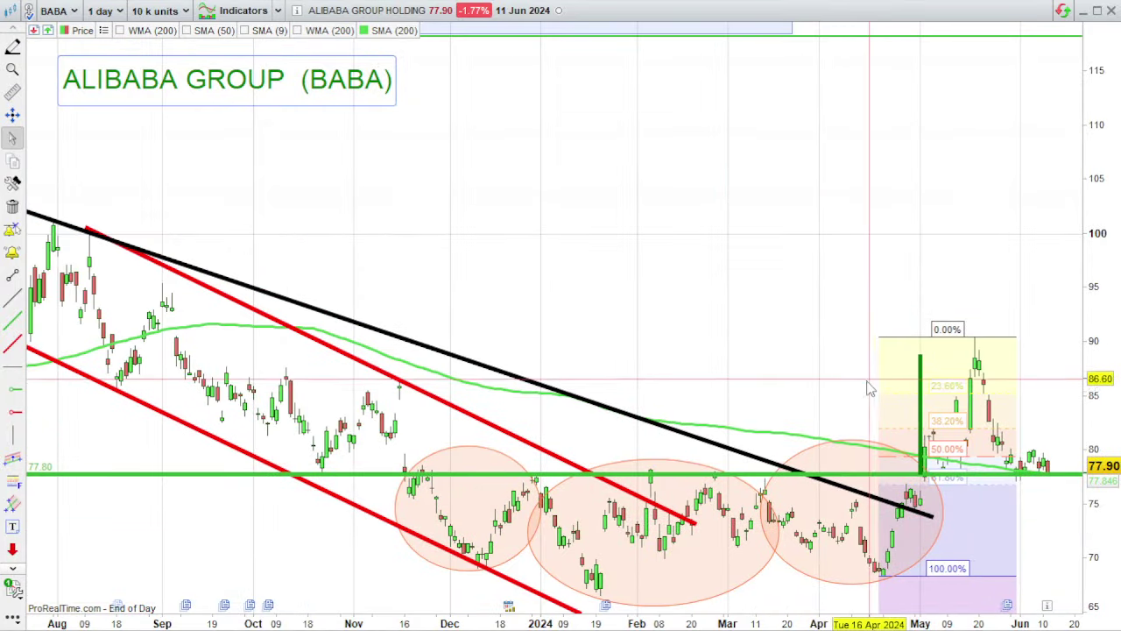
Examine the 118.30–128.00 zone as Alibaba's upside target, relating it to the January 2023 peak, the May 2024 high and the 77.80 level
{"action": "scroll", "coordinate": [955, 280], "scroll_direction": "down", "scroll_amount": 3}
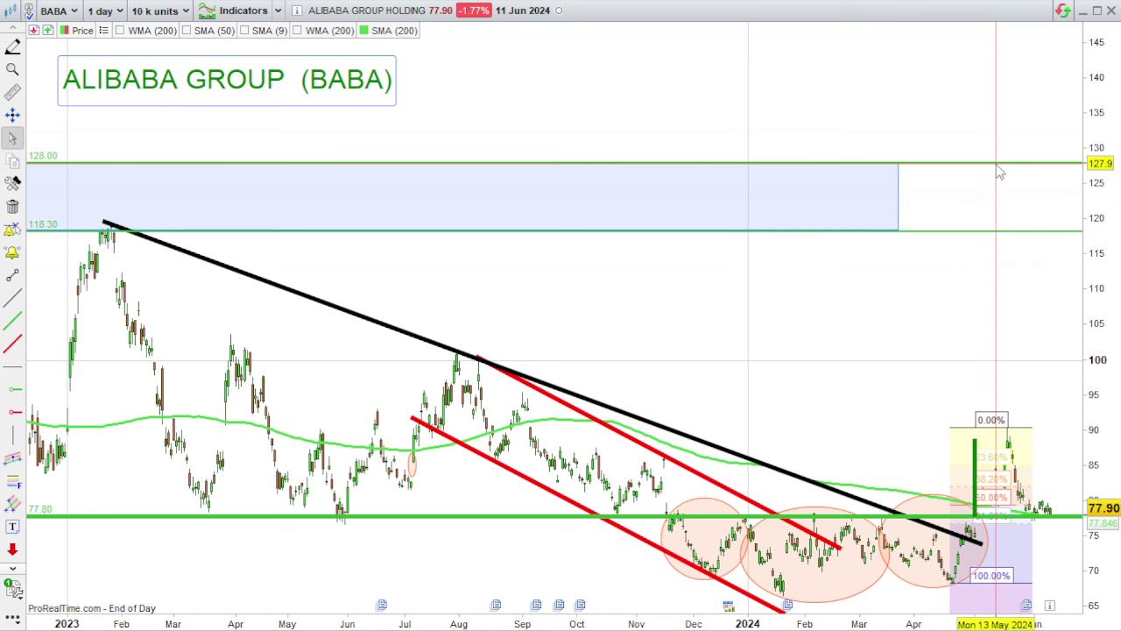
{"action": "mouse_move", "coordinate": [1000, 172]}
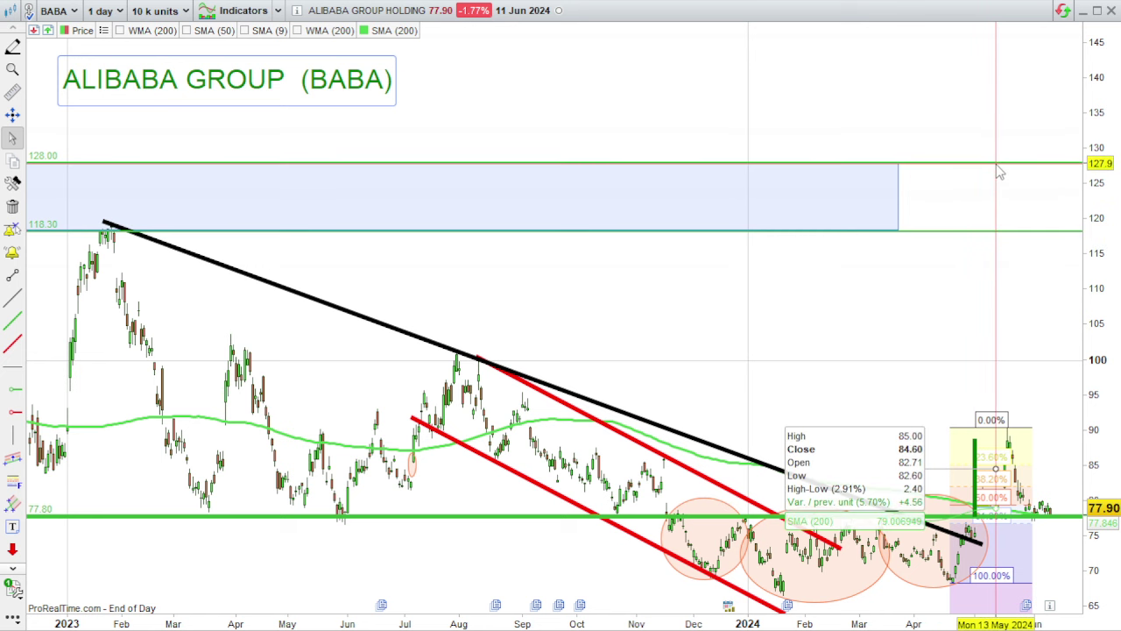
{"action": "scroll", "coordinate": [1000, 172], "scroll_direction": "down", "scroll_amount": 5}
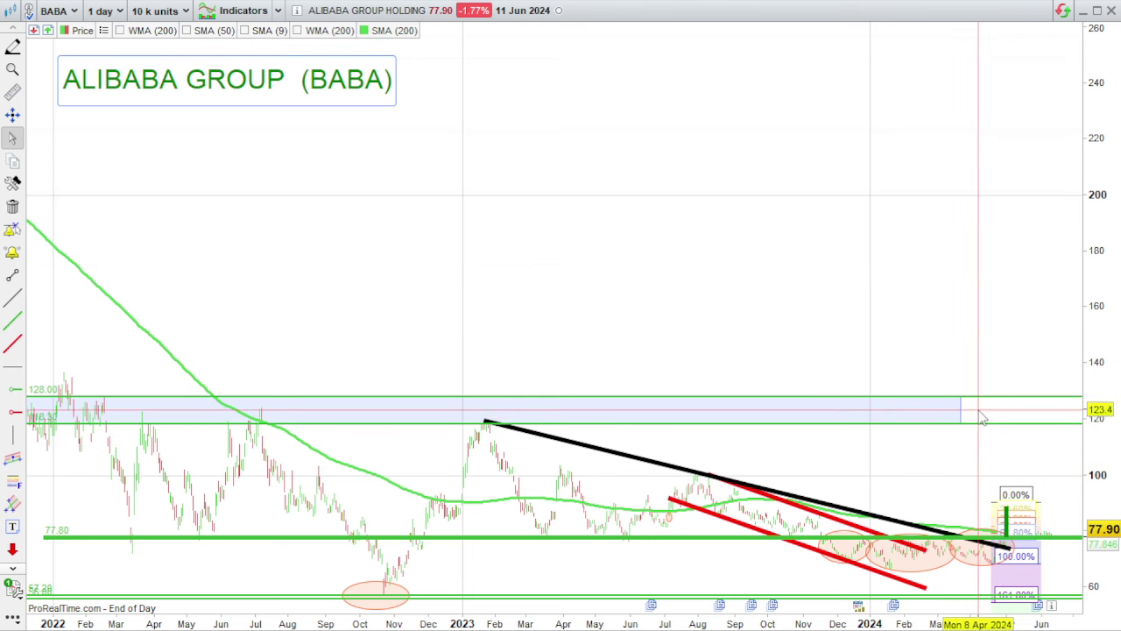
{"action": "scroll", "coordinate": [983, 418], "scroll_direction": "down", "scroll_amount": 2}
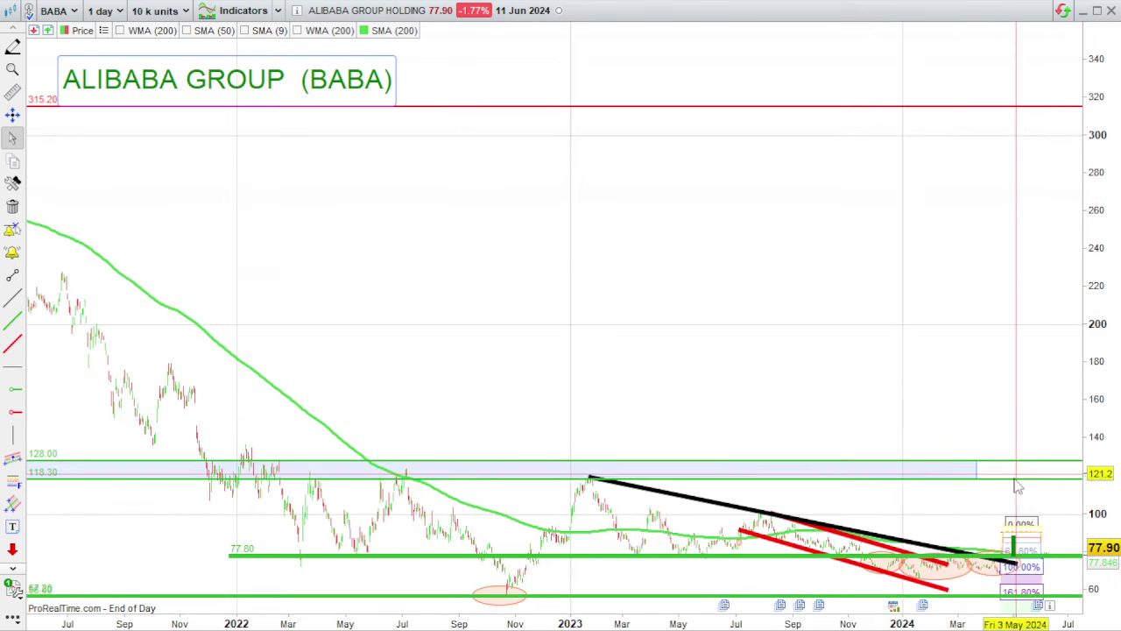
{"action": "scroll", "coordinate": [954, 394], "scroll_direction": "up", "scroll_amount": 3}
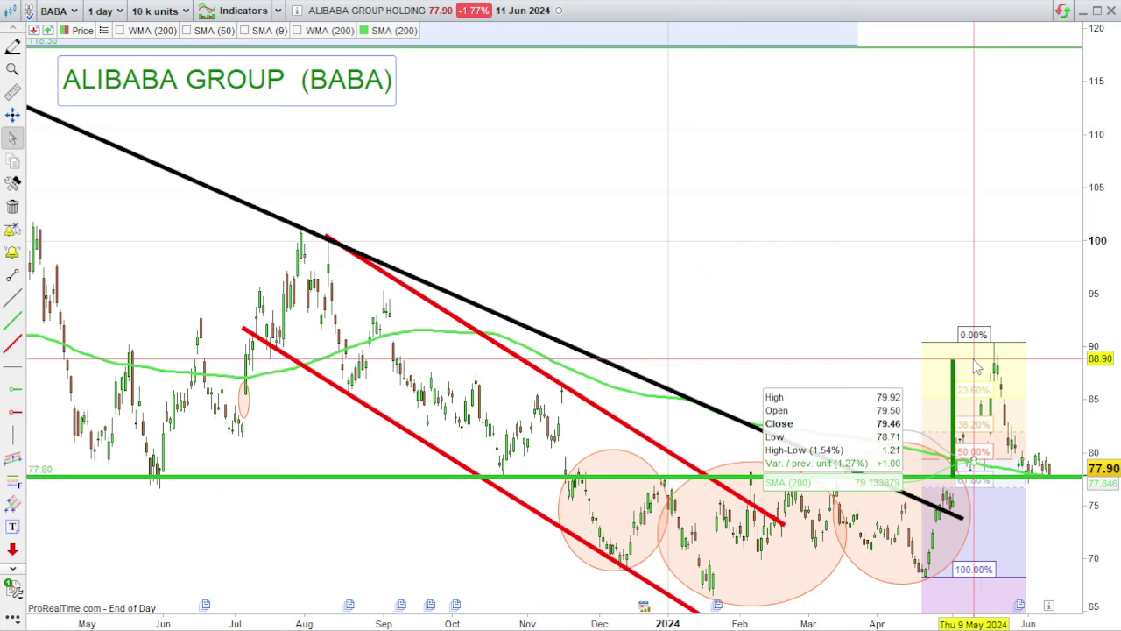
{"action": "scroll", "coordinate": [967, 390], "scroll_direction": "down", "scroll_amount": 1}
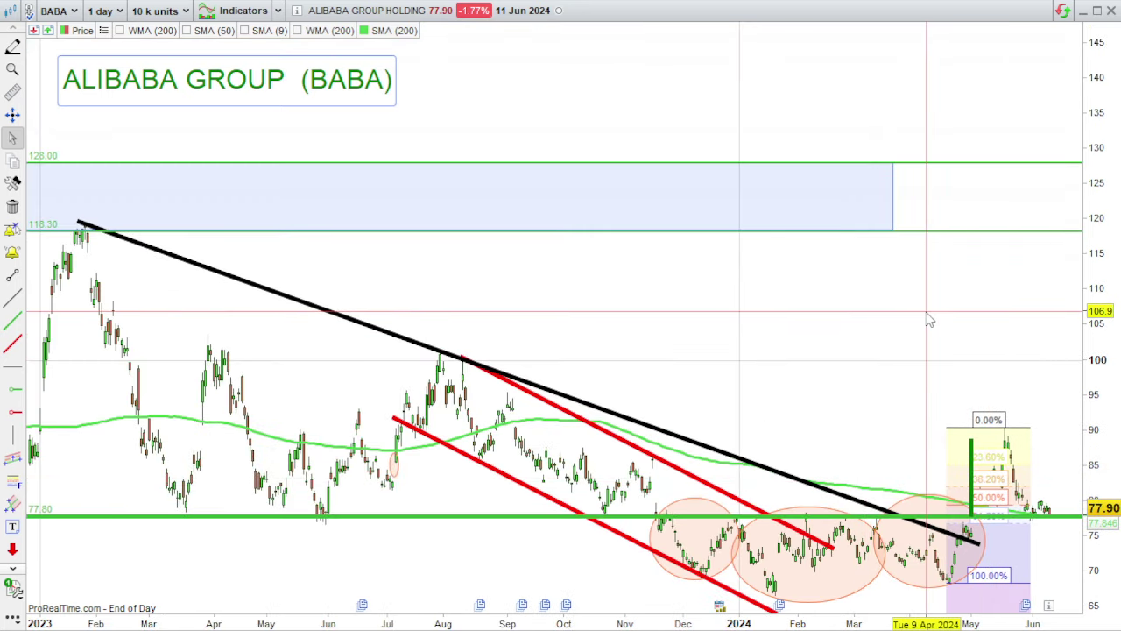
{"action": "mouse_move", "coordinate": [930, 321]}
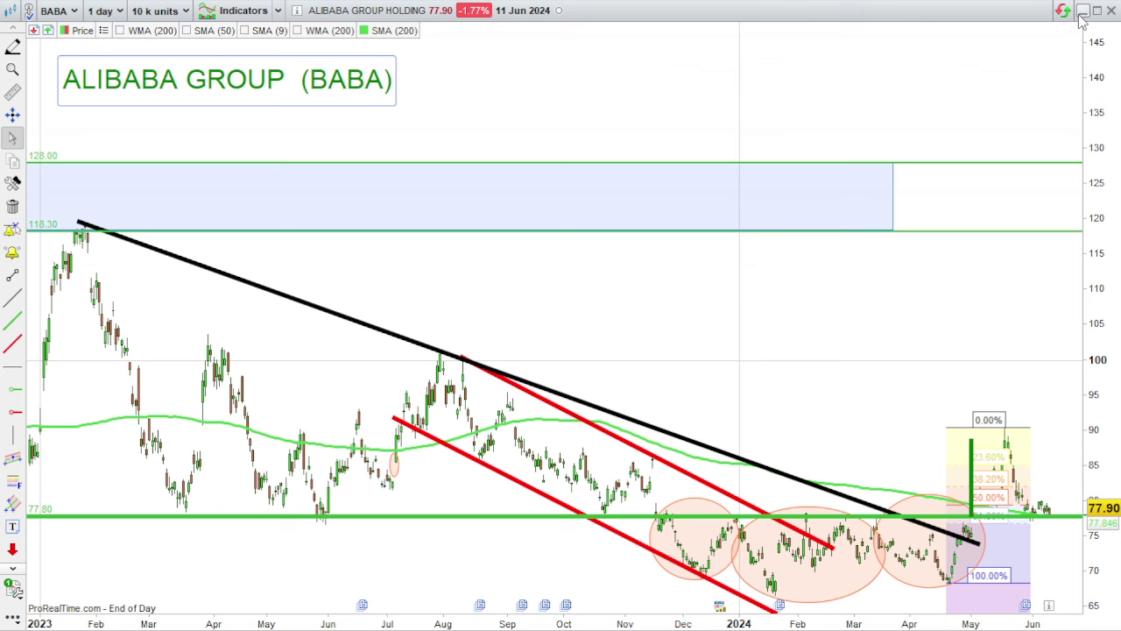